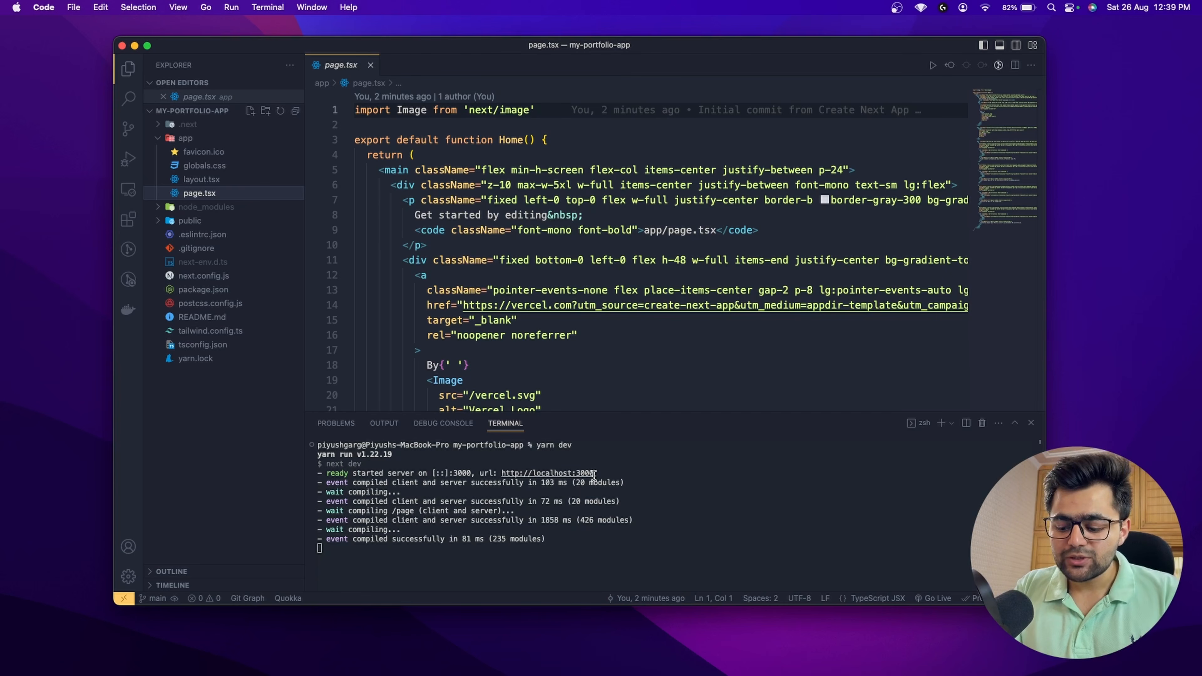
Step: Examine the dev server's local URL in the VS Code terminal and the Next.js page it serves in the browser
{"action": "key", "text": "super+equal"}
{"action": "key", "text": "super+equal"}
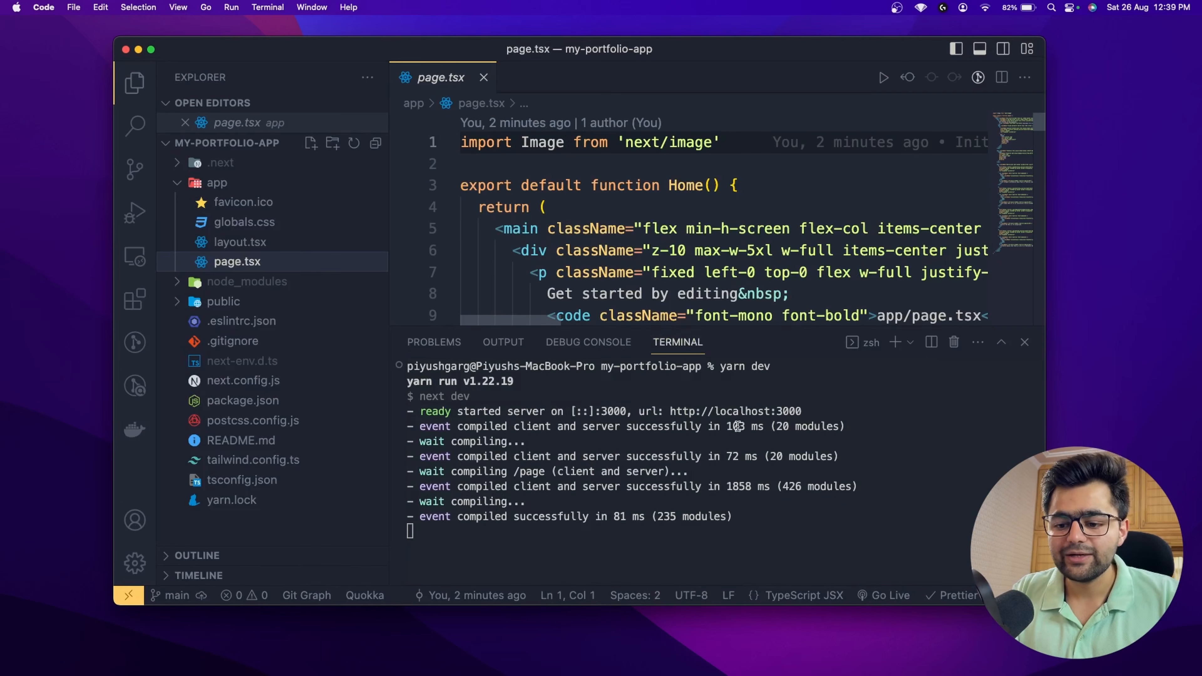
{"action": "double_click", "coordinate": [738, 411]}
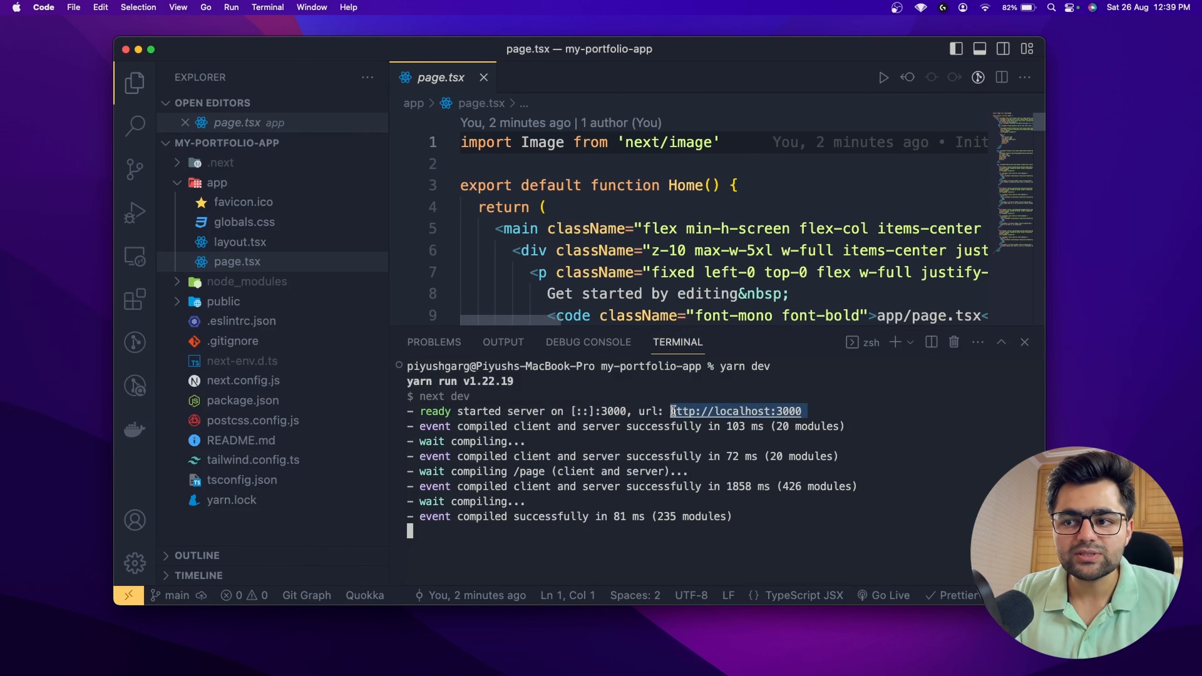
{"action": "left_click", "coordinate": [682, 442]}
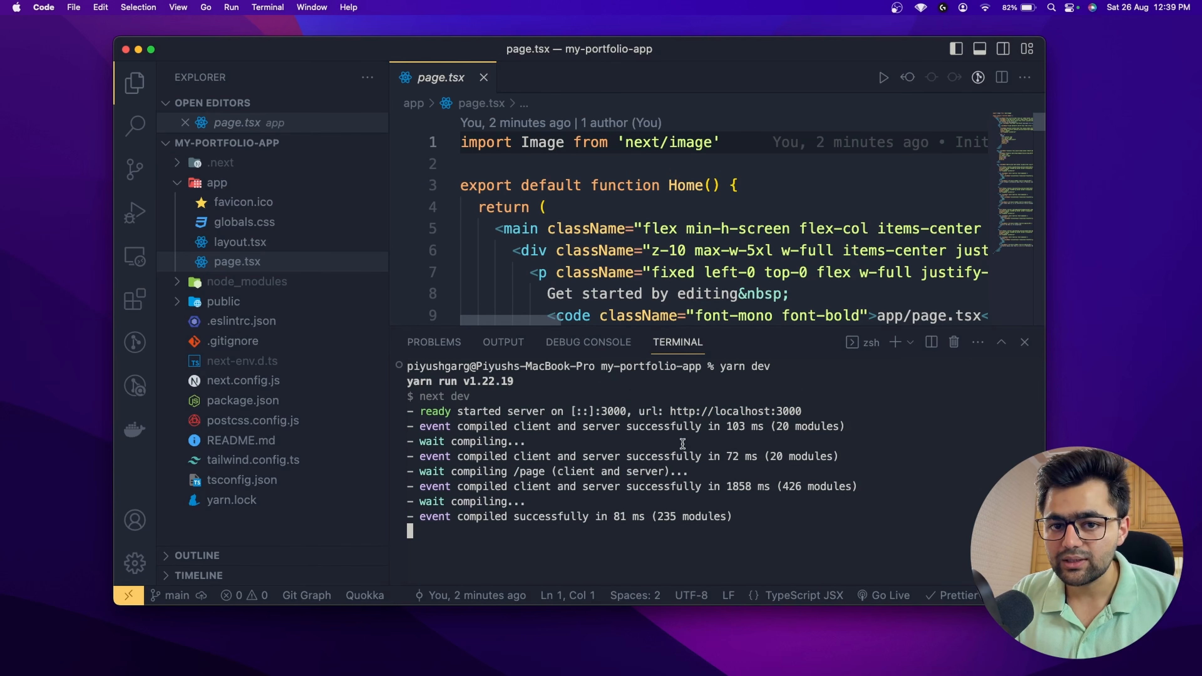
{"action": "key", "text": "ctrl+Right"}
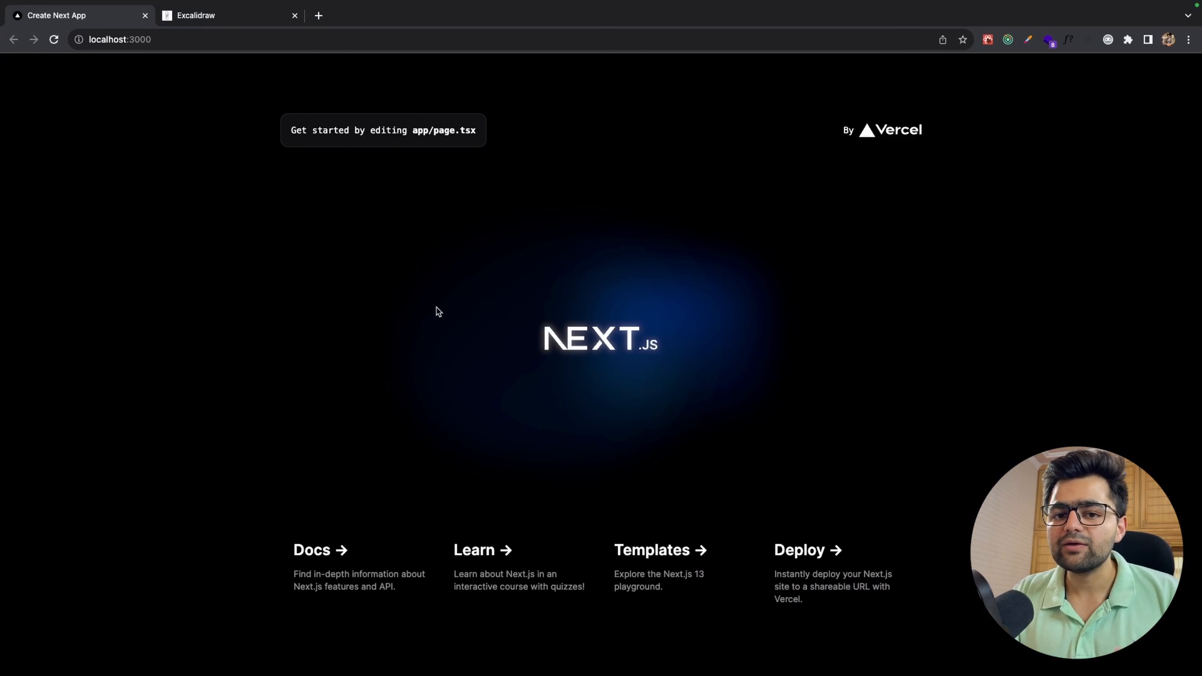
{"action": "key", "text": "ctrl+Left"}
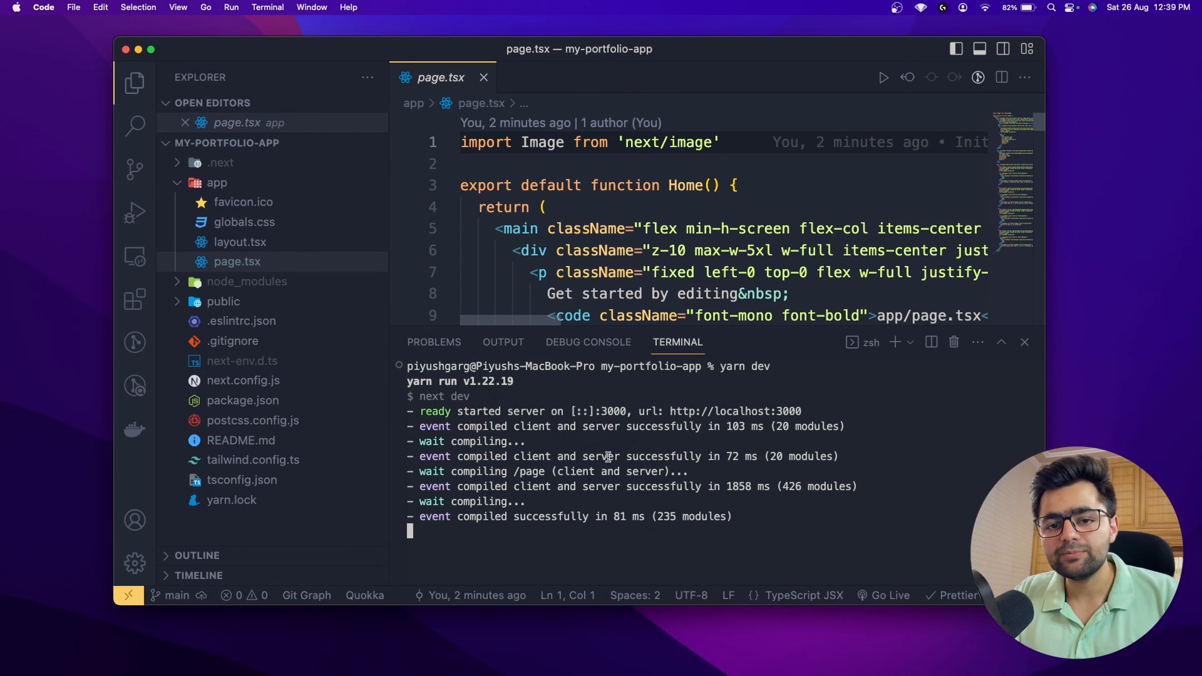
{"action": "key", "text": "ctrl+Right"}
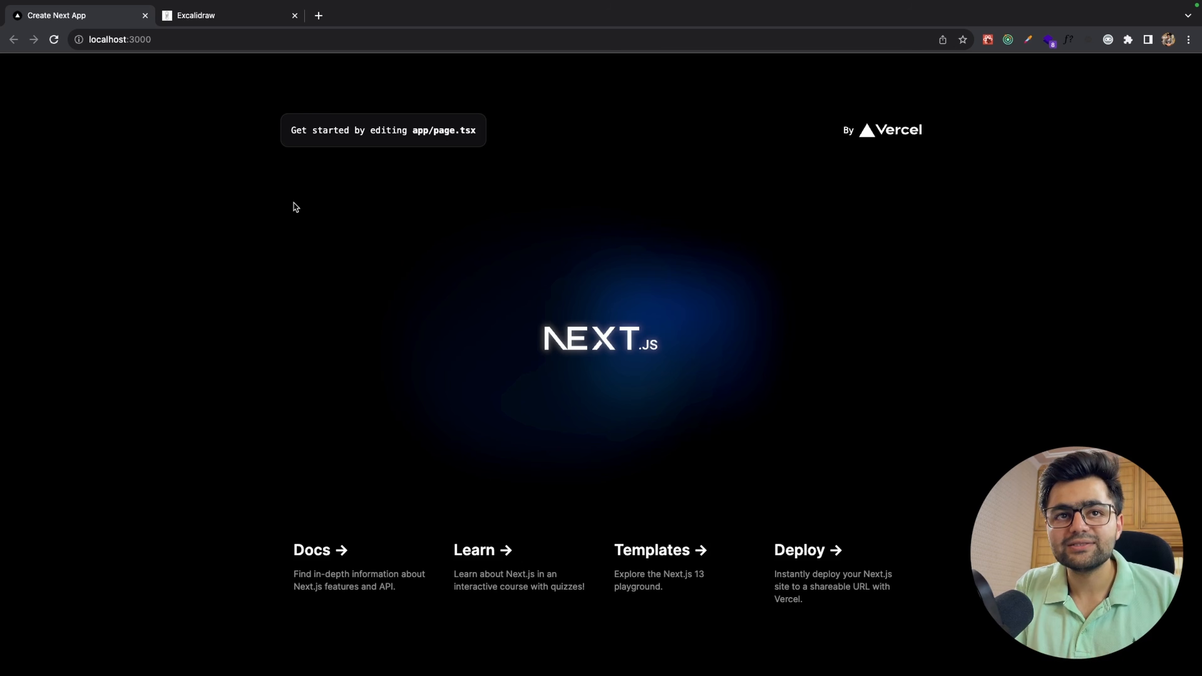
{"action": "key", "text": "ctrl+Left"}
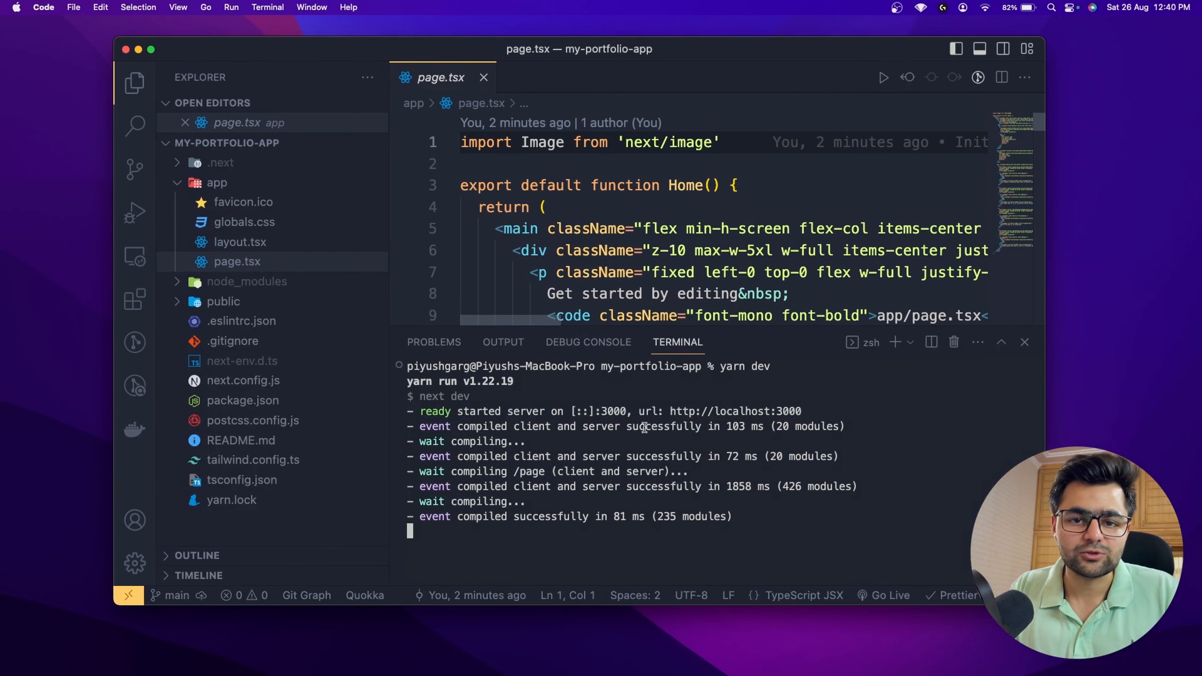
{"action": "key", "text": "ctrl+Right"}
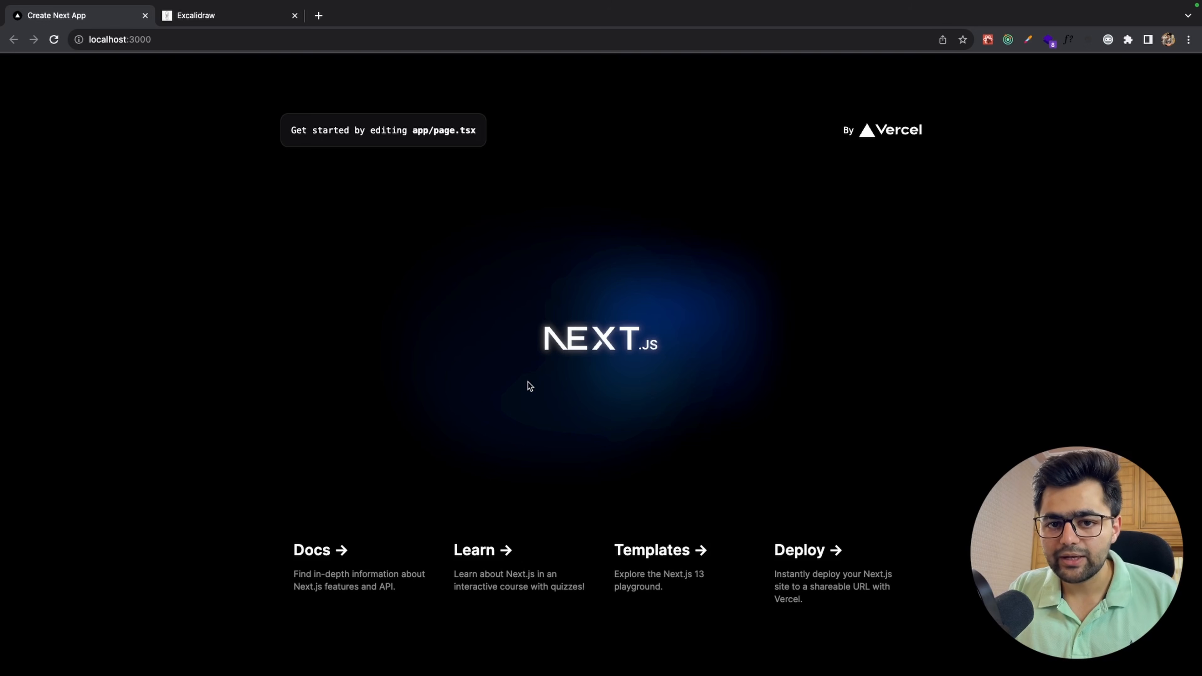
Step: In Excalidraw, draw a large rectangle and label it "Laptop / Machine" in its upper-left corner
{"action": "left_click", "coordinate": [243, 19]}
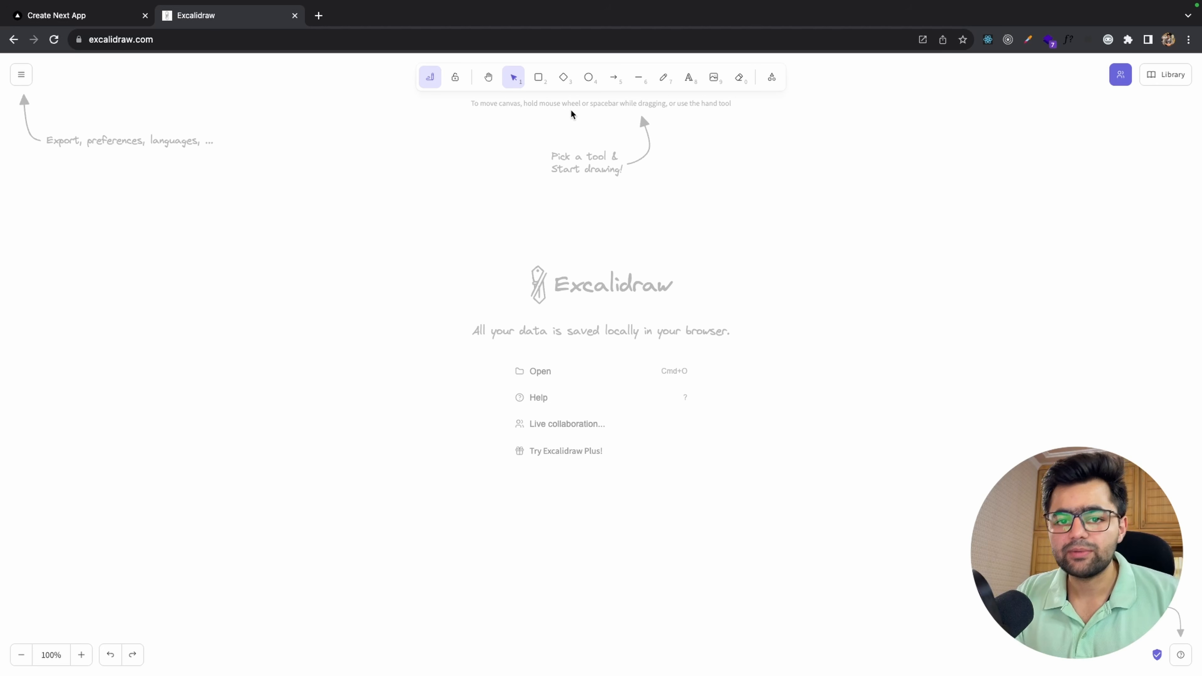
{"action": "left_click", "coordinate": [540, 78]}
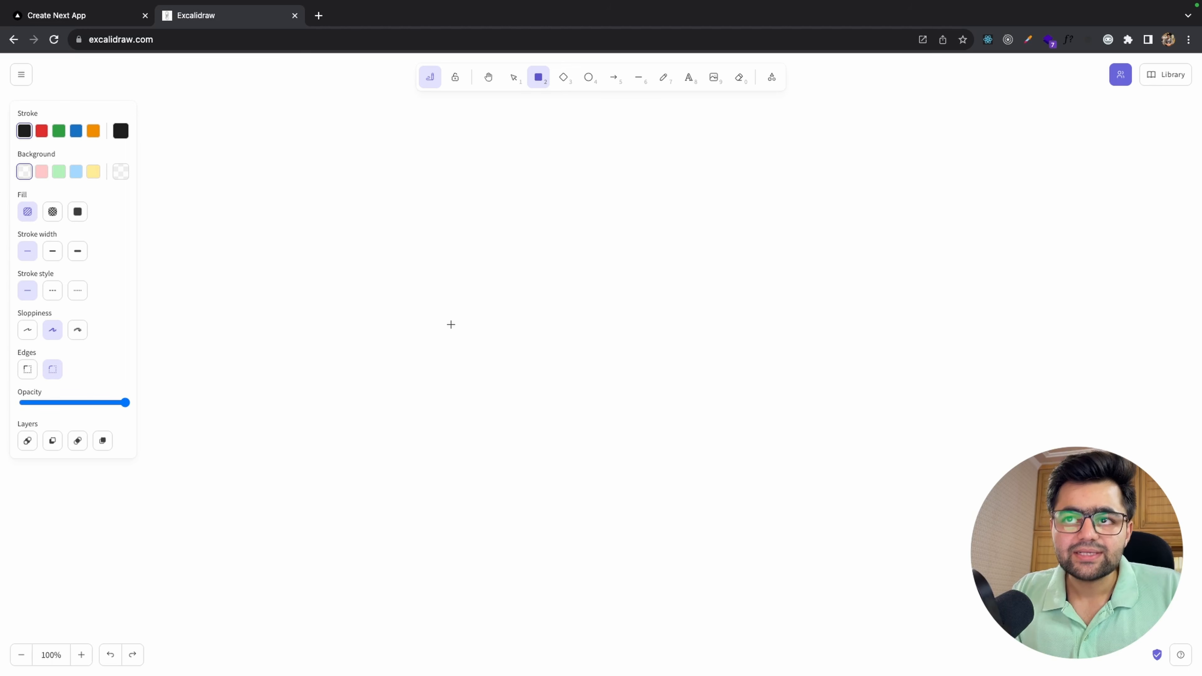
{"action": "mouse_move", "coordinate": [366, 382]}
{"action": "left_mouse_down"}
{"action": "mouse_move", "coordinate": [673, 610]}
{"action": "mouse_move", "coordinate": [564, 483]}
{"action": "left_mouse_up"}
{"action": "double_click", "coordinate": [404, 300]}
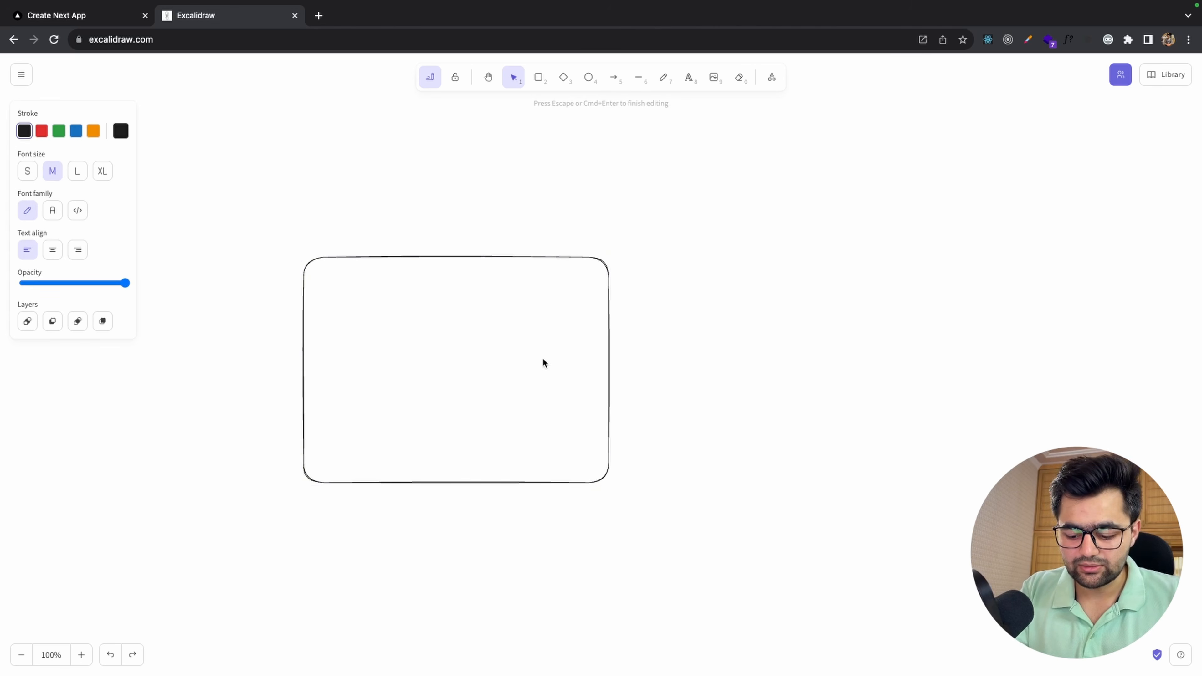
{"action": "type", "text": "Laptop / Machine"}
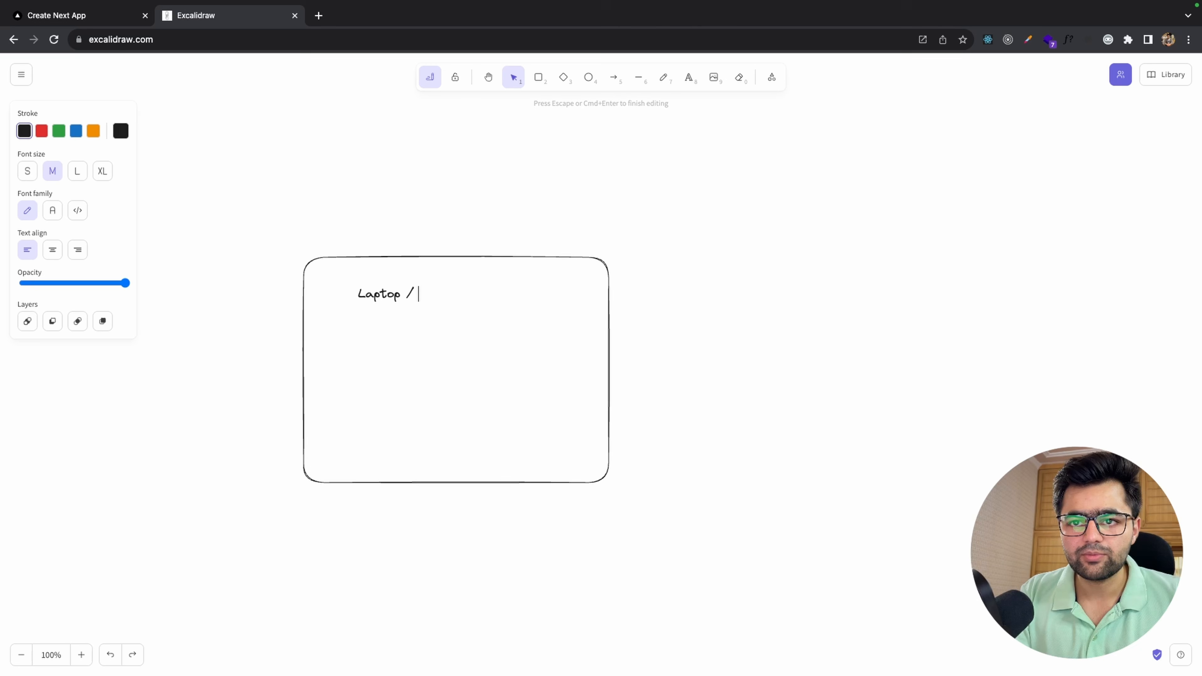
{"action": "left_click", "coordinate": [539, 379]}
{"action": "left_click_drag", "start_coordinate": [433, 296], "coordinate": [393, 279]}
{"action": "left_click", "coordinate": [429, 322]}
Step: Draw a second rectangle inside the laptop box, below its label, and title it "127.0.0.1 / localhost"
{"action": "left_click", "coordinate": [538, 78]}
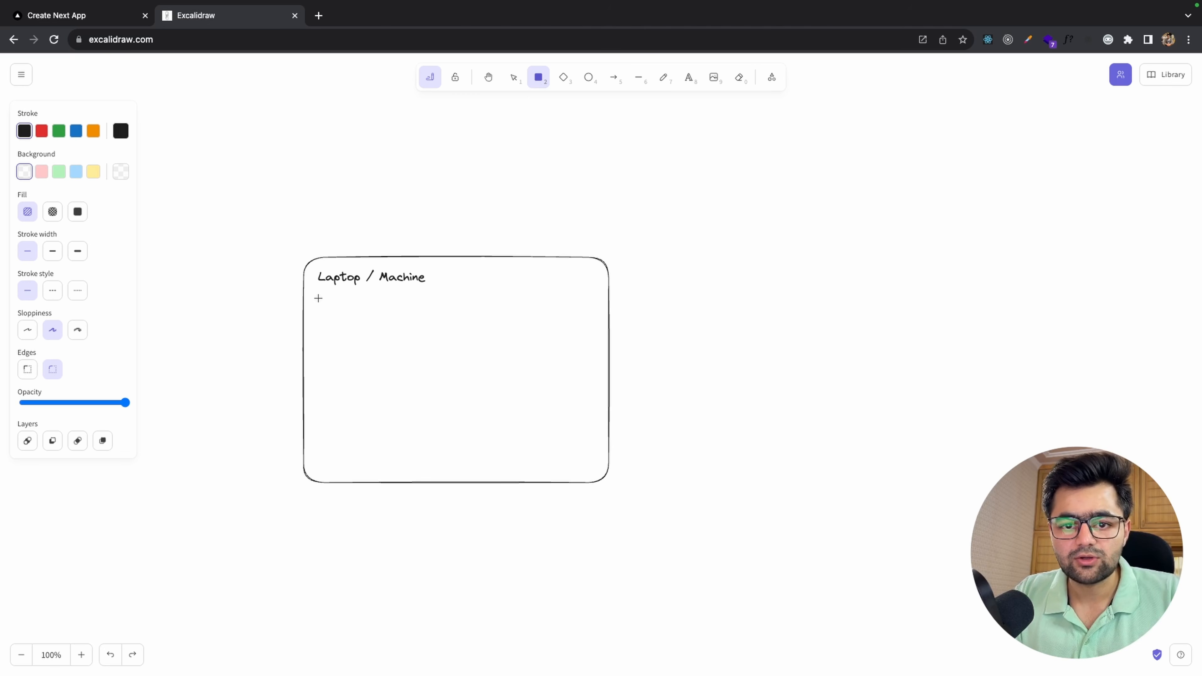
{"action": "left_click_drag", "start_coordinate": [322, 301], "coordinate": [590, 462]}
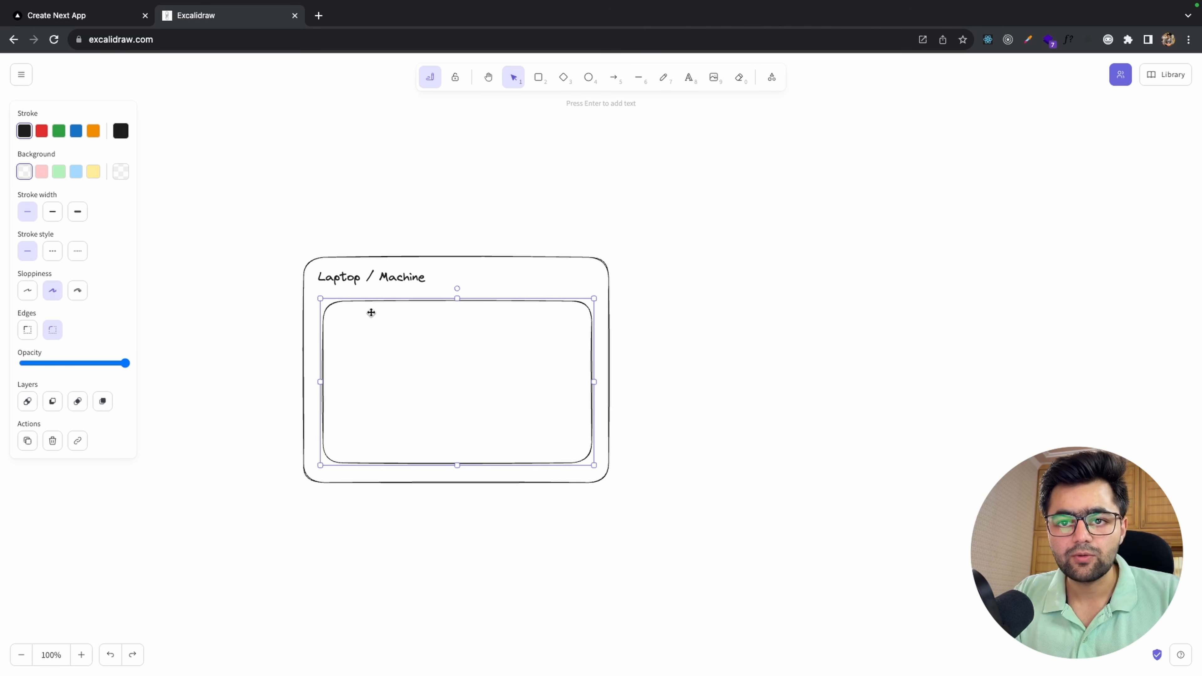
{"action": "double_click", "coordinate": [351, 315]}
{"action": "type", "text": "127.0.0"}
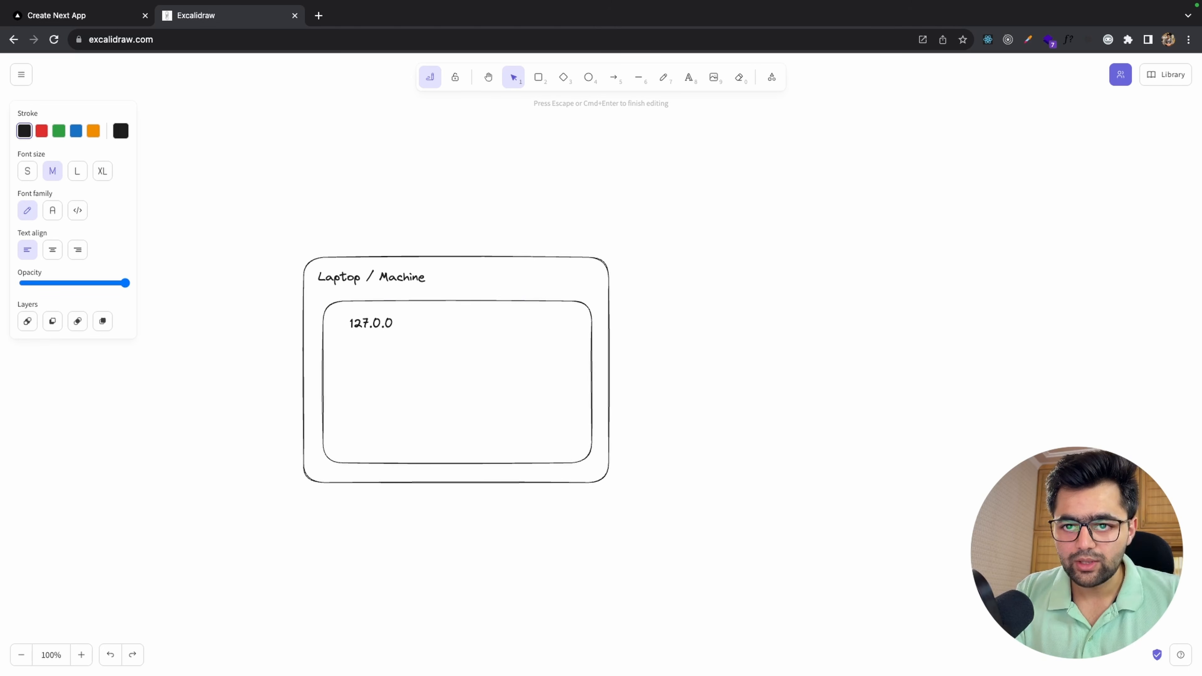
{"action": "type", "text": ".1 / localhost"}
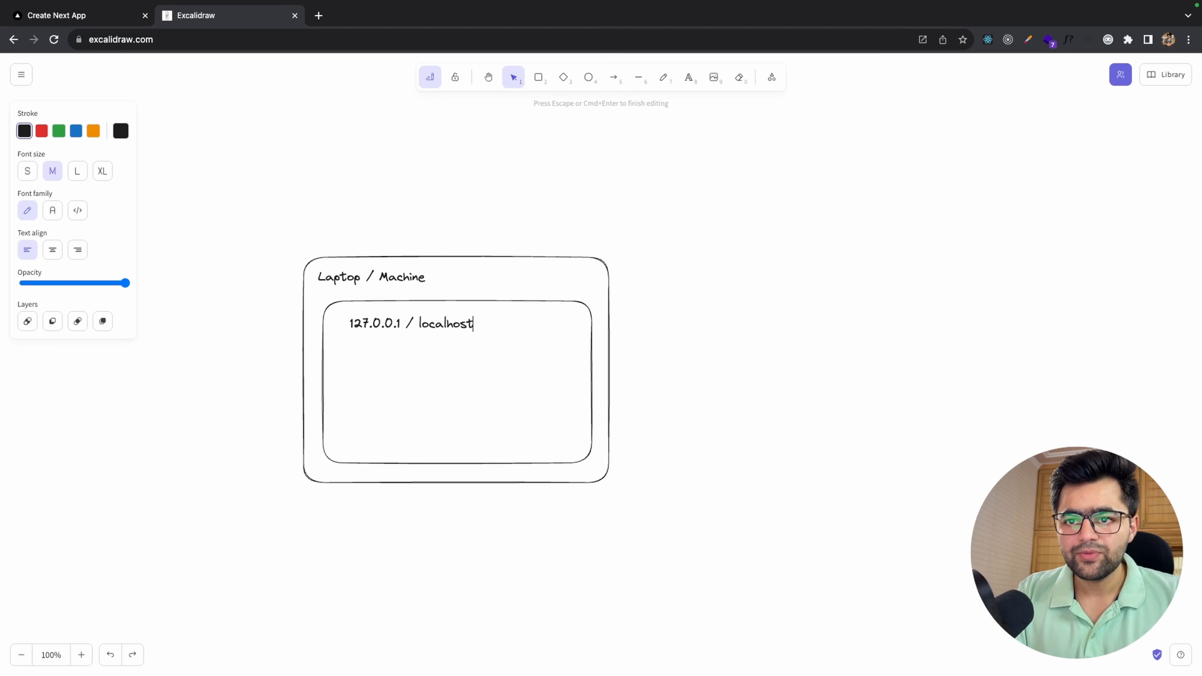
{"action": "left_click", "coordinate": [406, 386]}
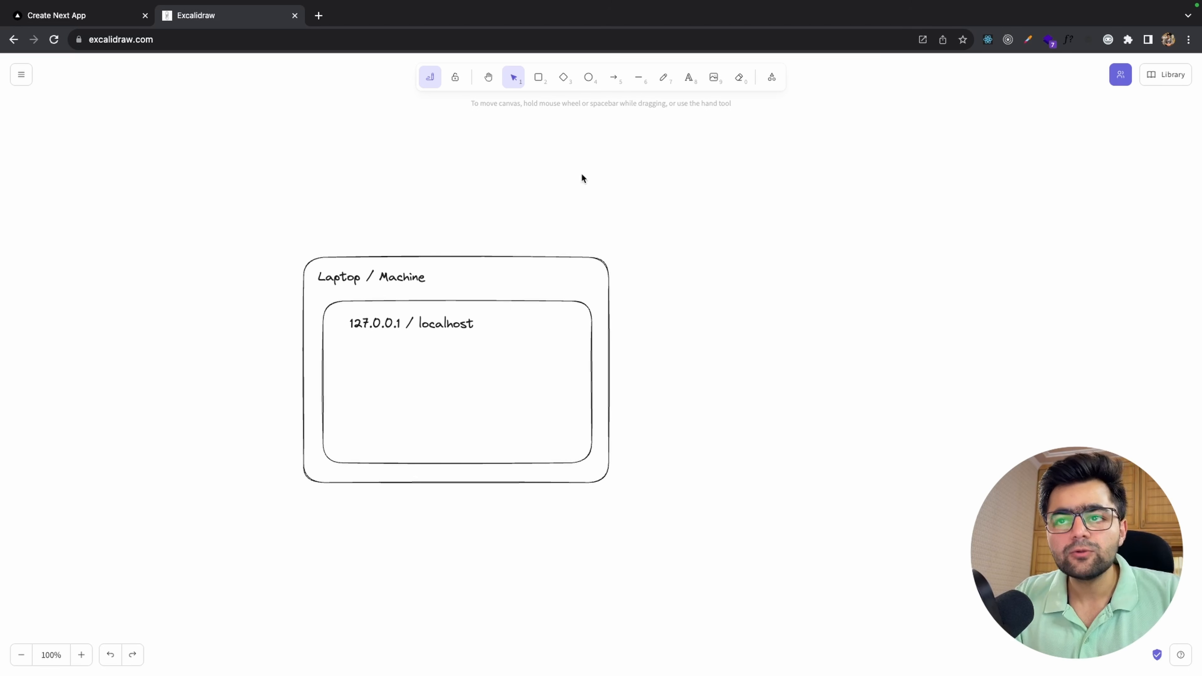
Step: Add a small box labelled "8000" beneath the localhost title inside the inner rectangle
{"action": "left_click", "coordinate": [538, 84]}
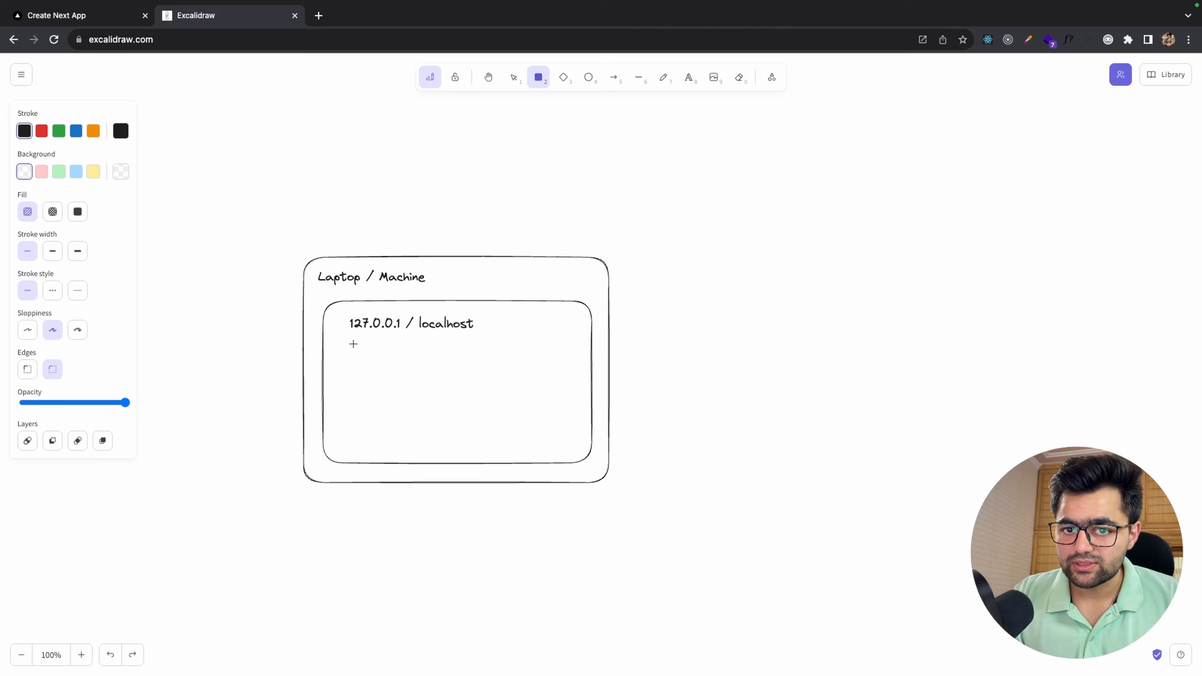
{"action": "left_click_drag", "start_coordinate": [349, 343], "coordinate": [426, 402]}
{"action": "double_click", "coordinate": [386, 373]}
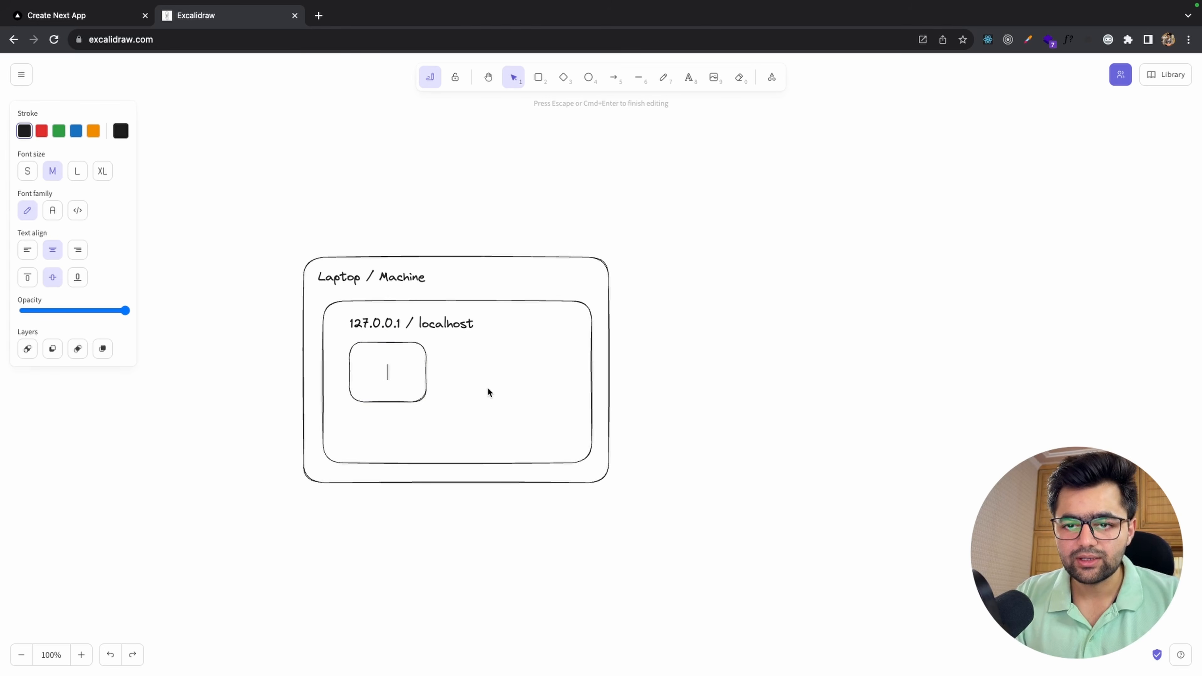
{"action": "type", "text": "8000"}
{"action": "left_click", "coordinate": [533, 400]}
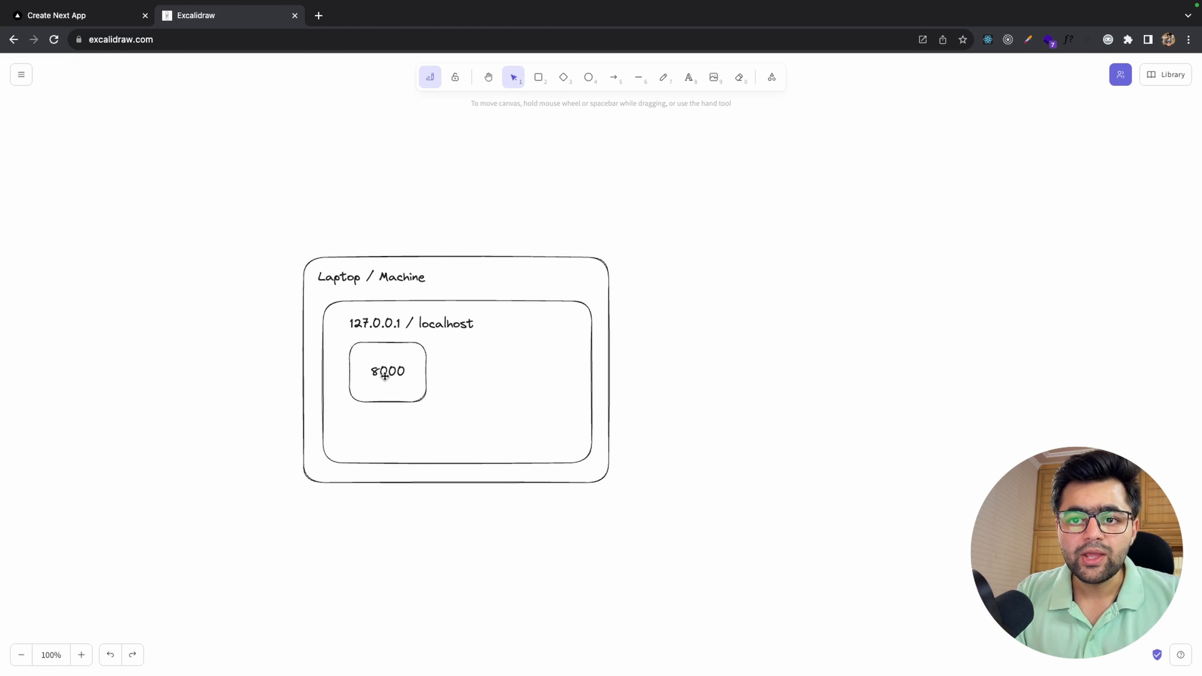
Step: Duplicate the 8000 box to its right and relabel the copy "3000"
{"action": "left_click", "coordinate": [389, 377]}
{"action": "left_click_drag", "start_coordinate": [391, 379], "coordinate": [509, 384]}
{"action": "double_click", "coordinate": [500, 376]}
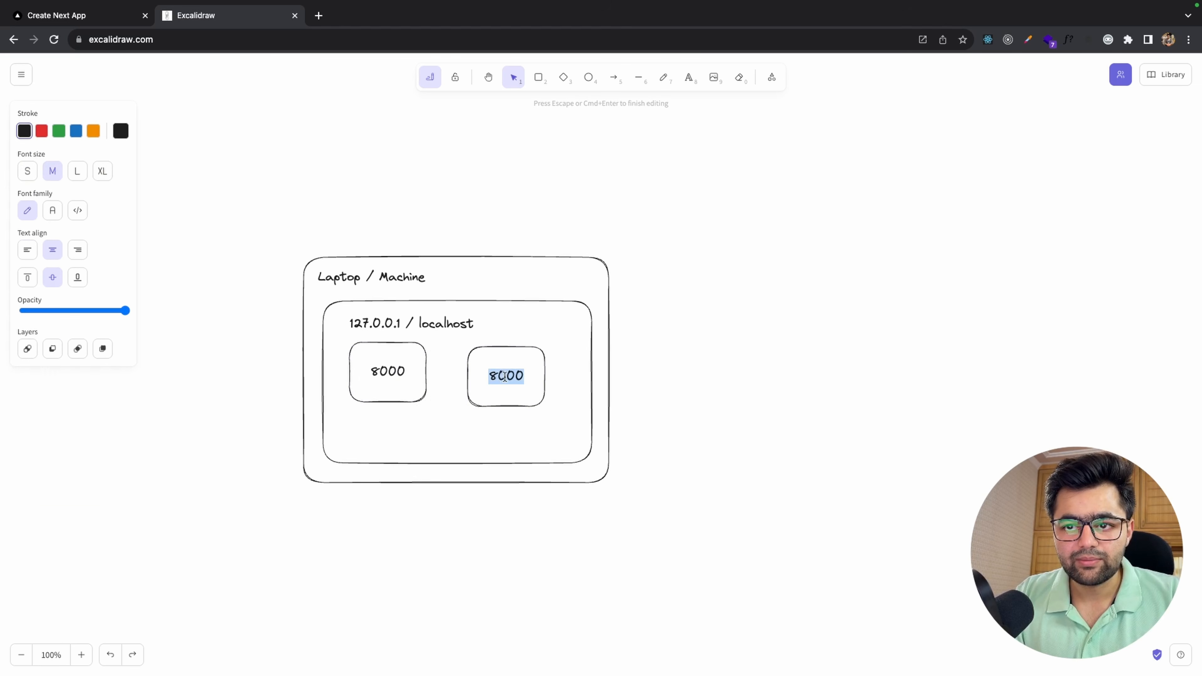
{"action": "type", "text": "3000"}
{"action": "left_click", "coordinate": [495, 426]}
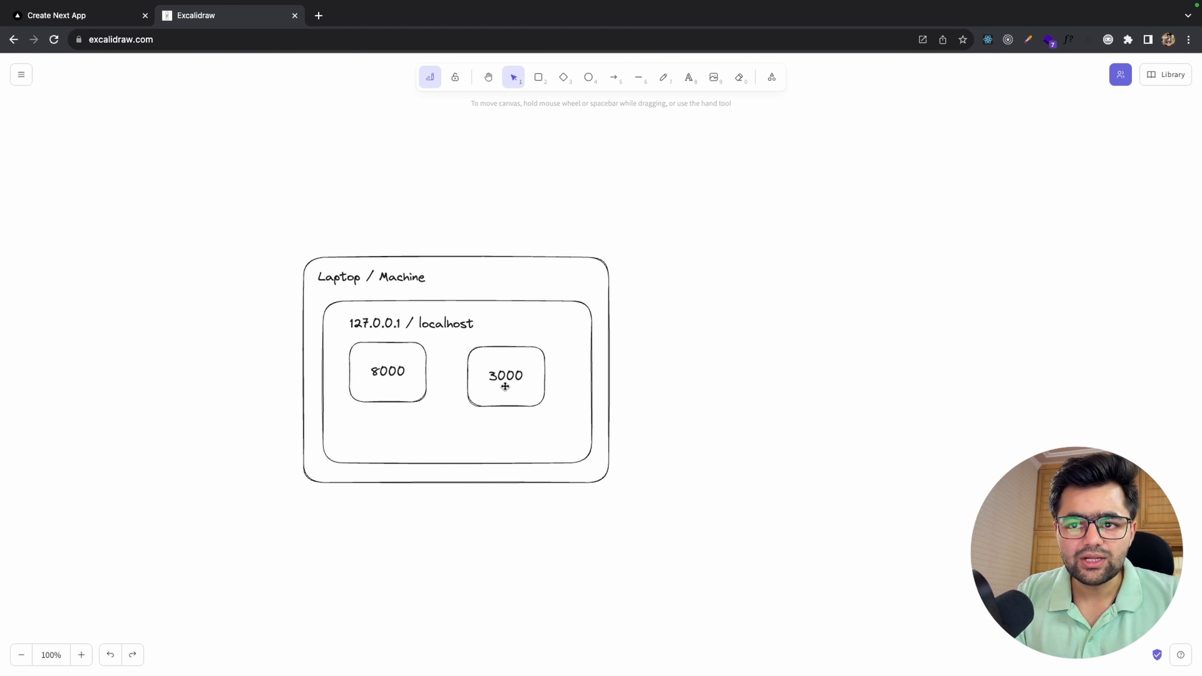
Step: Duplicate the 3000 box, shrink the copy, relabel it "5432" and place it below and between the two port boxes
{"action": "left_click", "coordinate": [509, 384]}
{"action": "left_click_drag", "start_coordinate": [508, 380], "coordinate": [453, 436]}
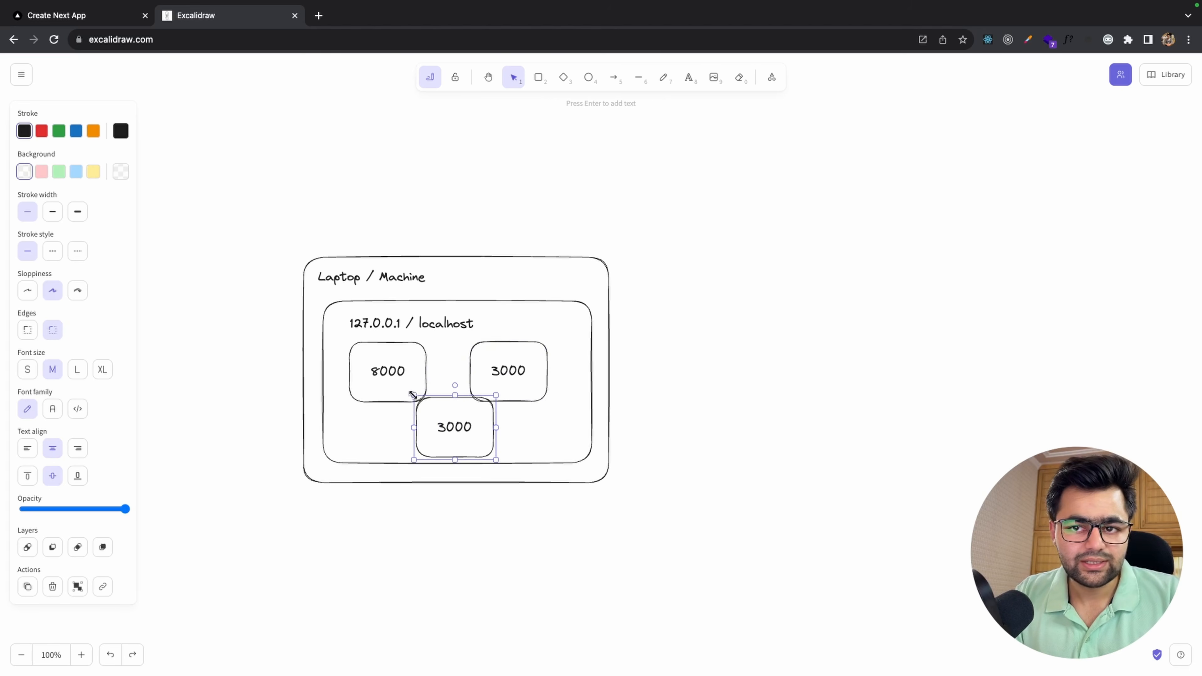
{"action": "left_click_drag", "start_coordinate": [414, 396], "coordinate": [435, 429]}
{"action": "double_click", "coordinate": [453, 438]}
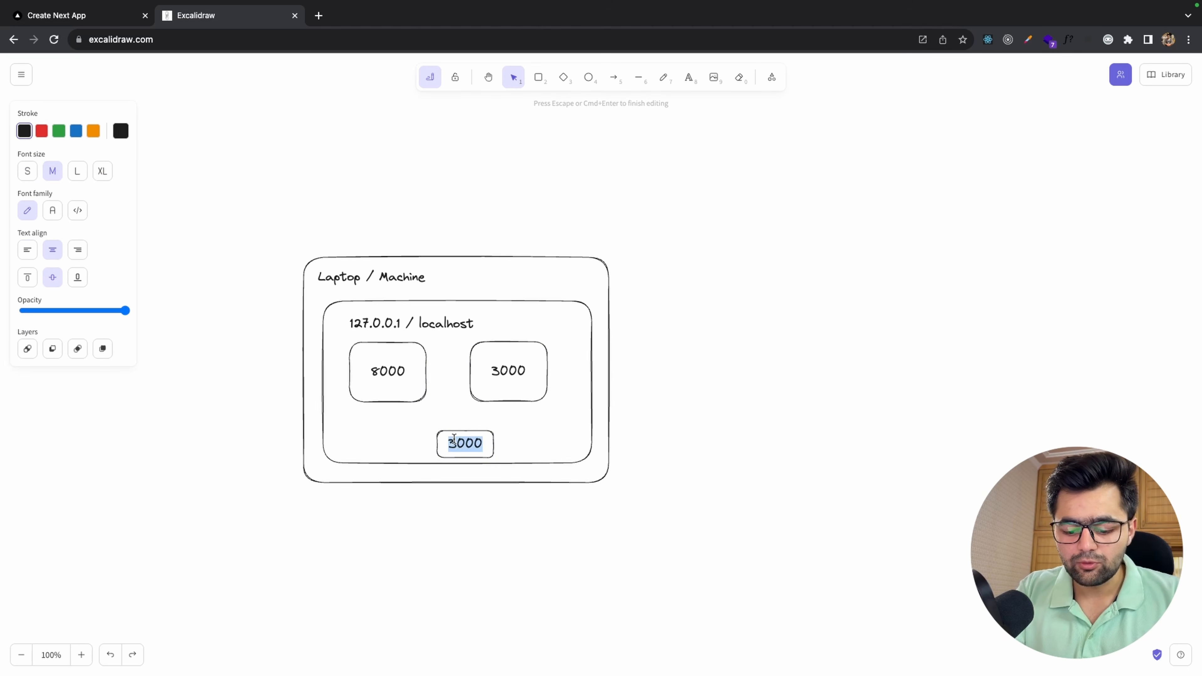
{"action": "type", "text": "5432"}
{"action": "left_click", "coordinate": [472, 442]}
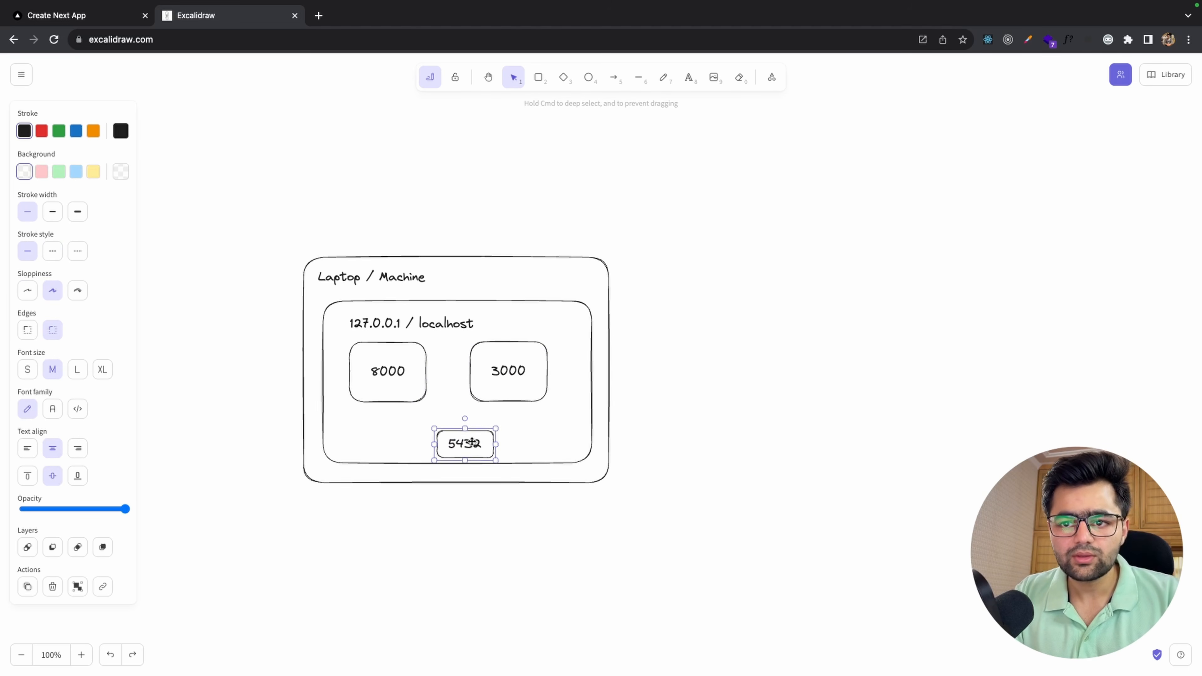
{"action": "left_click_drag", "start_coordinate": [471, 442], "coordinate": [458, 434]}
{"action": "left_click", "coordinate": [514, 432]}
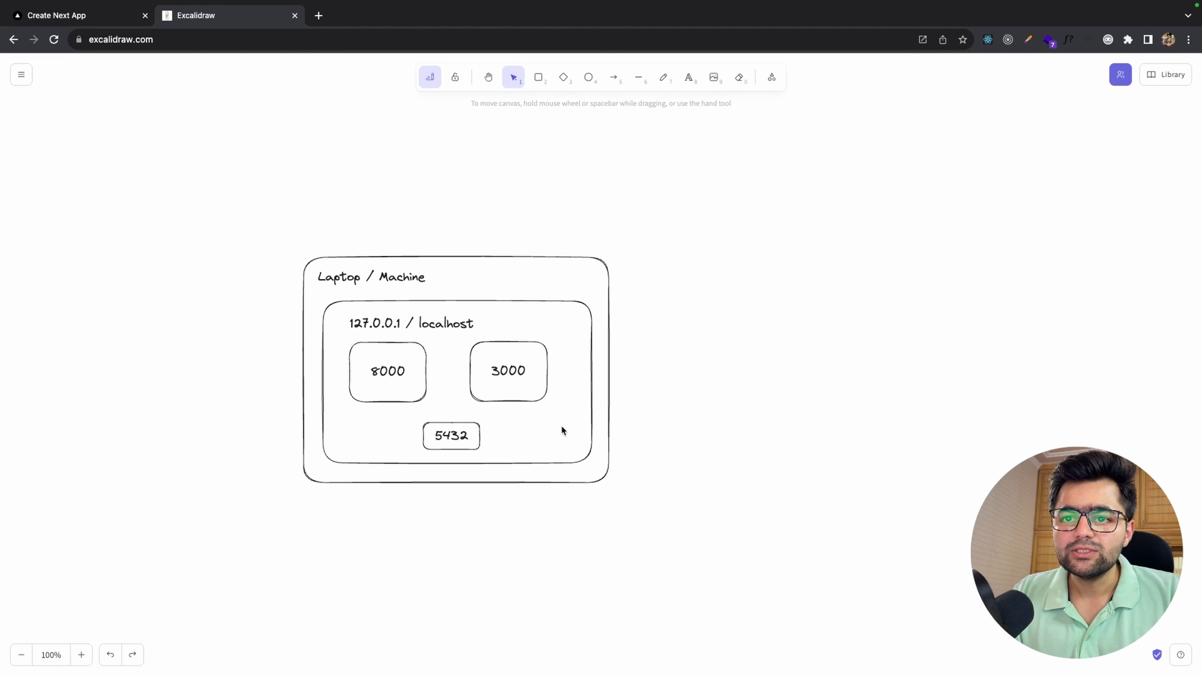
Step: Draw a large circle to the right of the laptop box and nudge the 3000 box slightly to the right
{"action": "scroll", "coordinate": [578, 413], "scroll_direction": "right", "scroll_amount": 1}
{"action": "scroll", "coordinate": [578, 413], "scroll_direction": "up", "scroll_amount": 1}
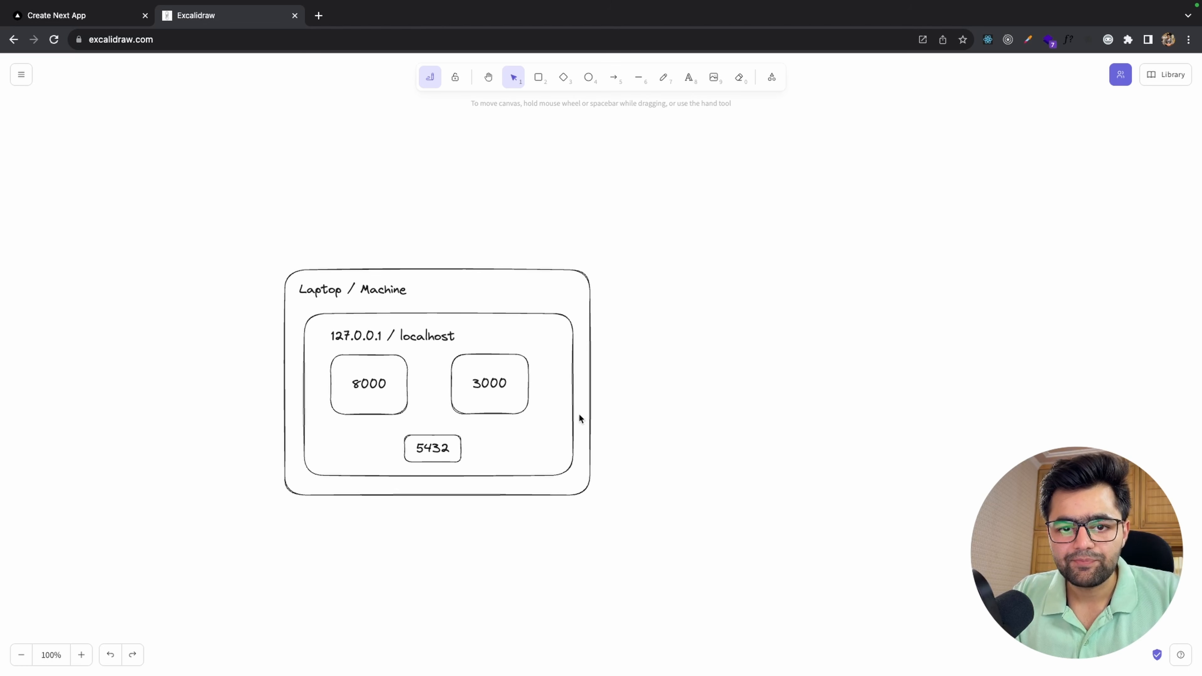
{"action": "left_click", "coordinate": [588, 78]}
{"action": "scroll", "coordinate": [613, 191], "scroll_direction": "right", "scroll_amount": 2}
{"action": "scroll", "coordinate": [613, 191], "scroll_direction": "down", "scroll_amount": 1}
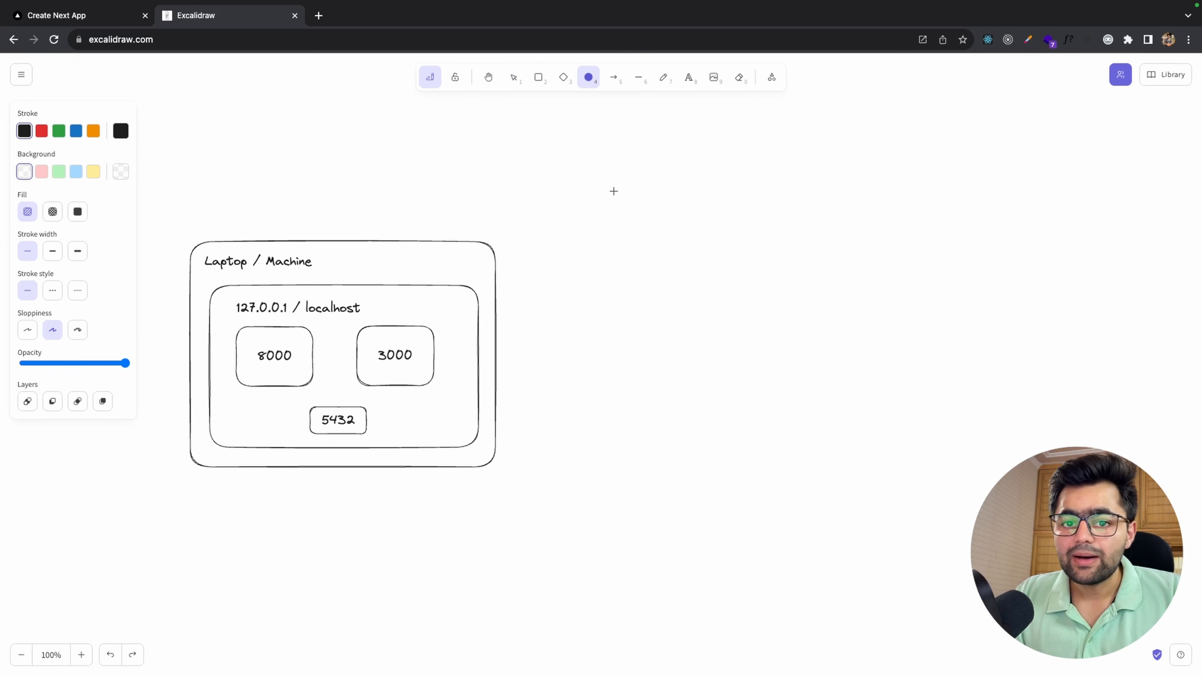
{"action": "mouse_move", "coordinate": [757, 245]}
{"action": "left_mouse_down"}
{"action": "mouse_move", "coordinate": [864, 367]}
{"action": "mouse_move", "coordinate": [1015, 505]}
{"action": "mouse_move", "coordinate": [942, 461]}
{"action": "left_mouse_up"}
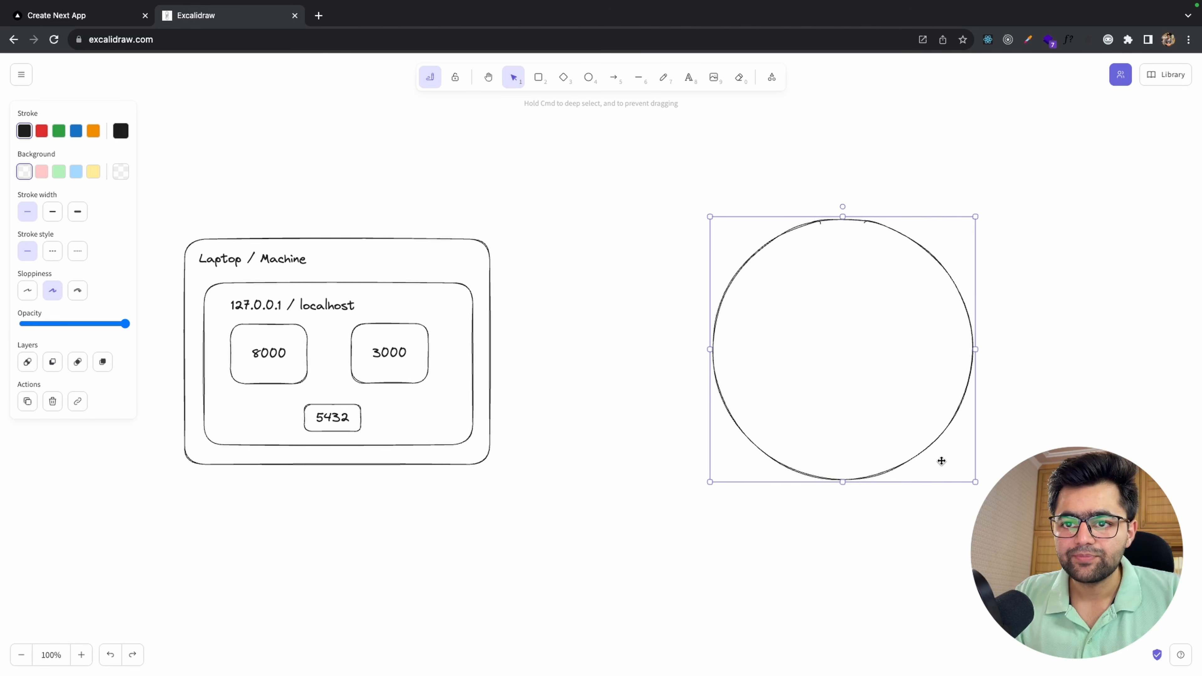
{"action": "left_click", "coordinate": [668, 396]}
{"action": "left_click_drag", "start_coordinate": [382, 348], "coordinate": [396, 354]}
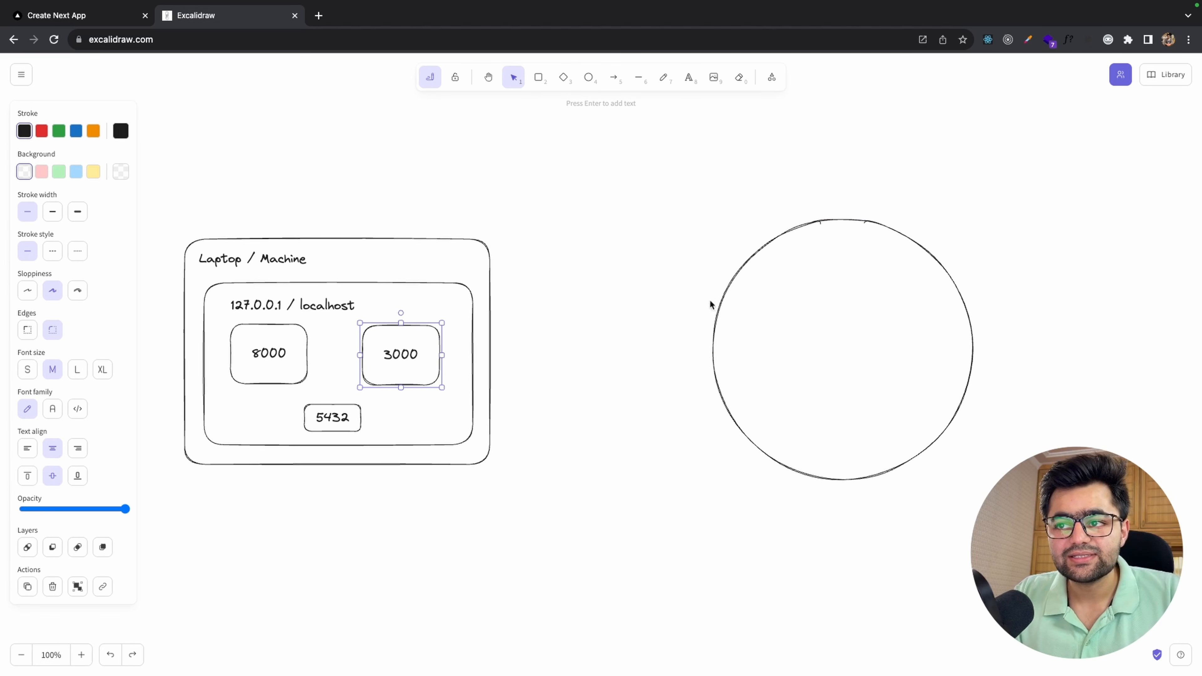
{"action": "left_click_drag", "start_coordinate": [720, 304], "coordinate": [719, 301]}
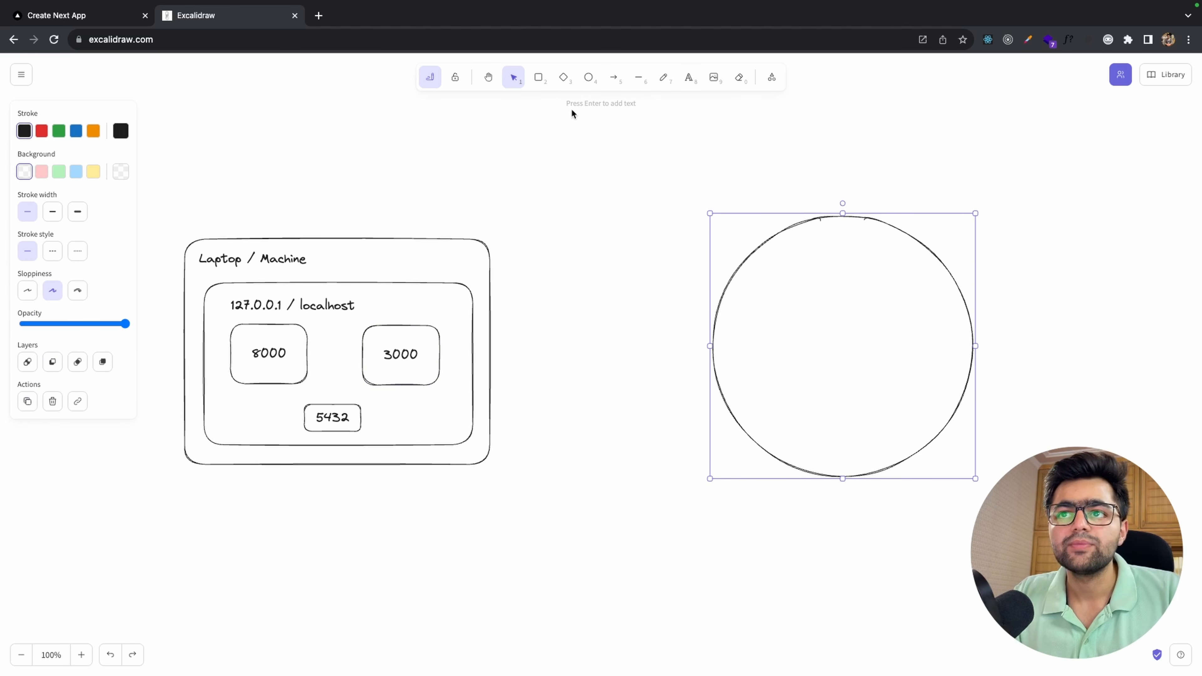
{"action": "left_click", "coordinate": [539, 77]}
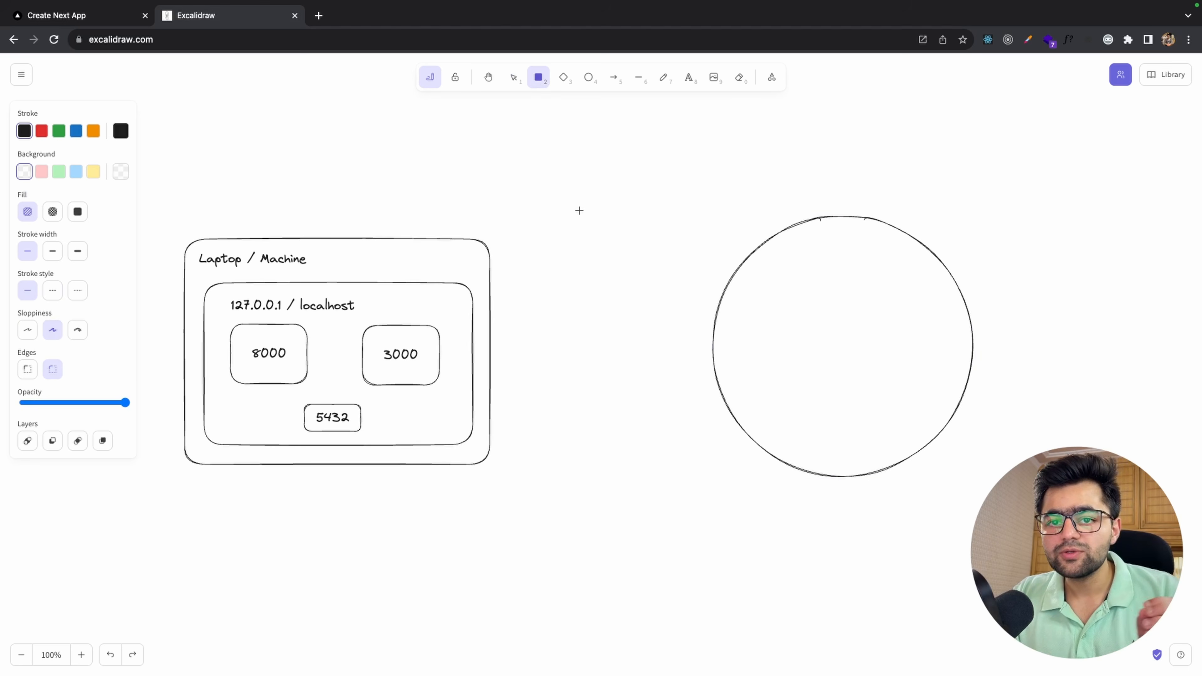
{"action": "key", "text": "Escape"}
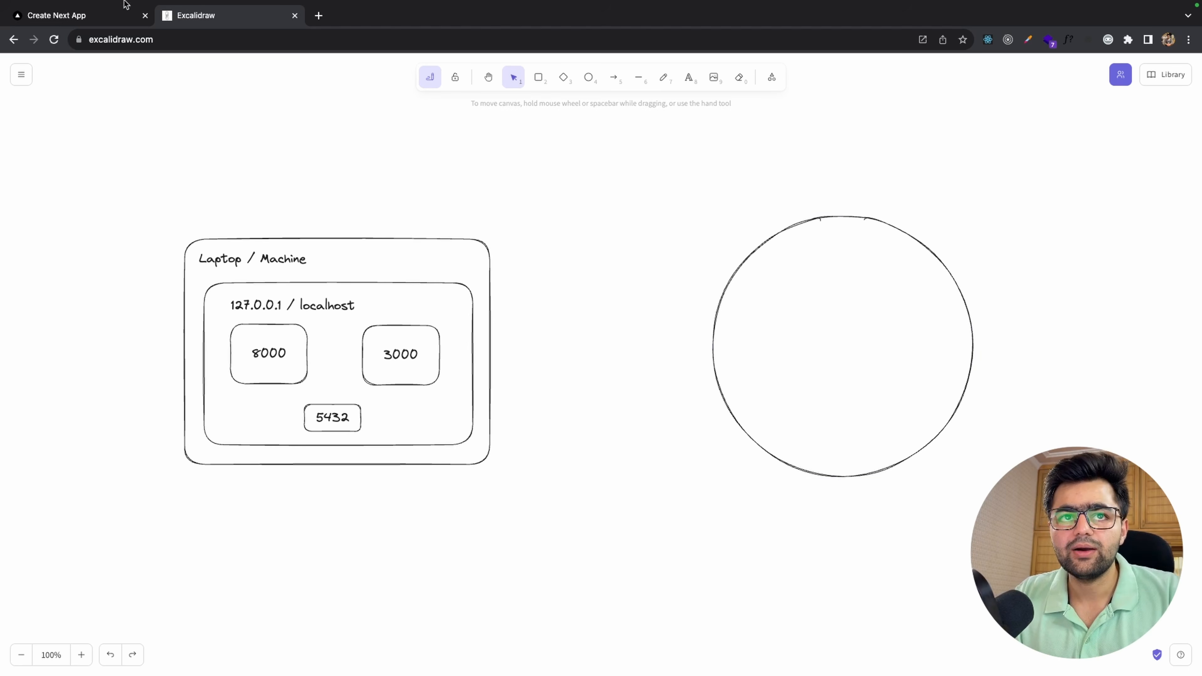
Step: Return to the Create Next App page and select its localhost:3000 address
{"action": "left_click", "coordinate": [104, 15]}
{"action": "left_click", "coordinate": [163, 39]}
{"action": "left_click", "coordinate": [182, 89]}
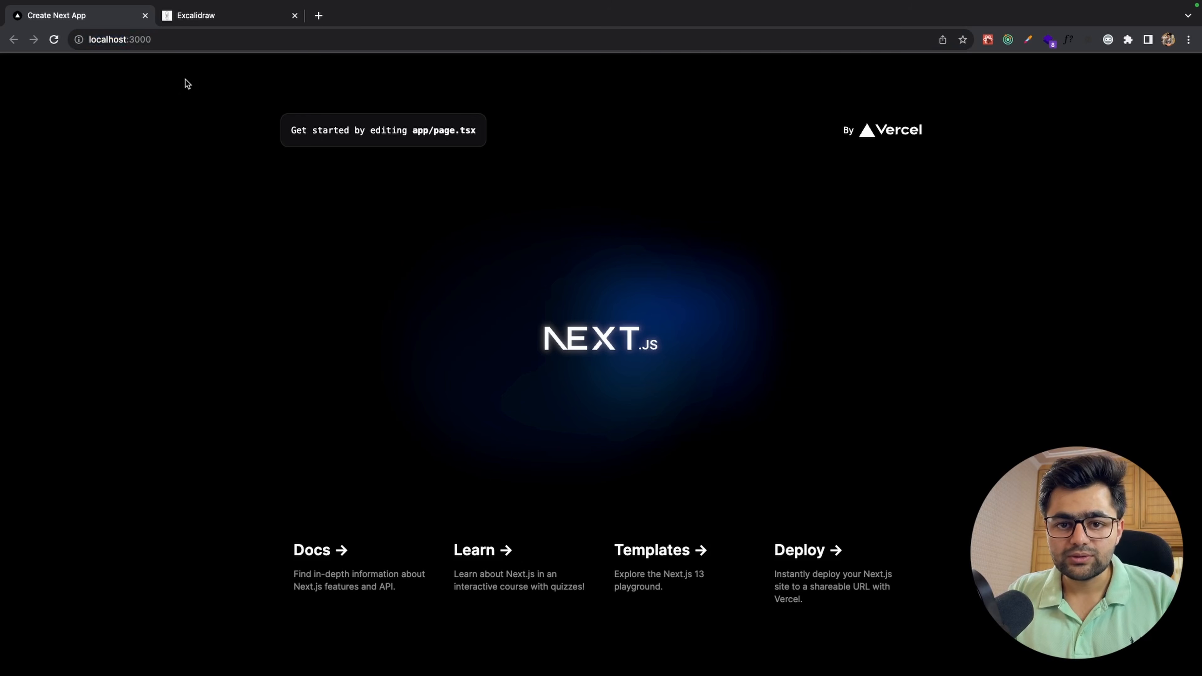
{"action": "left_click", "coordinate": [174, 42]}
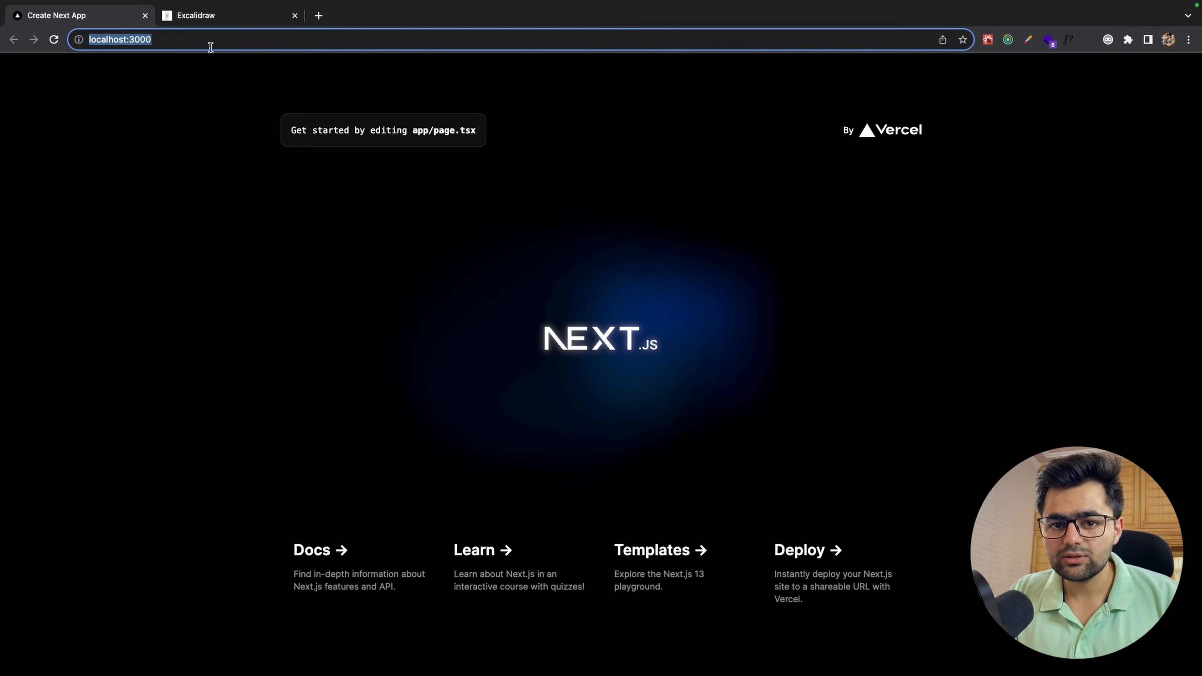
Step: Return to the Excalidraw diagram and open google.com in a new browser tab
{"action": "left_click", "coordinate": [231, 23]}
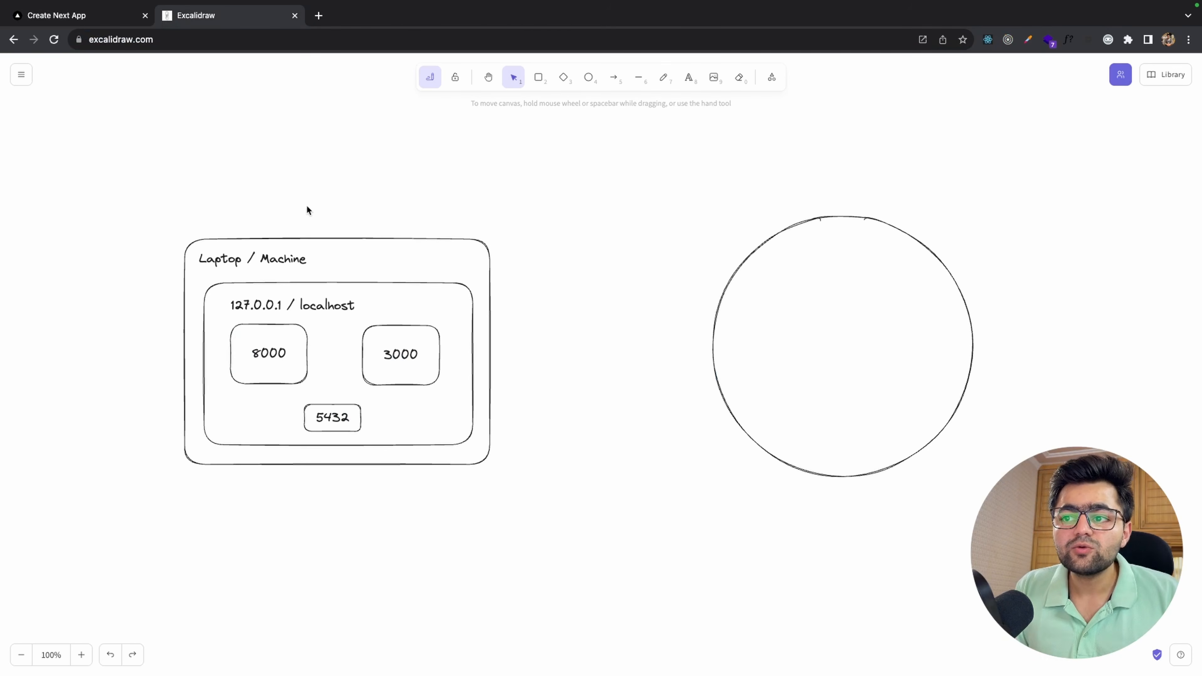
{"action": "left_click", "coordinate": [318, 15]}
{"action": "type", "text": "goog"}
{"action": "key", "text": "Return"}
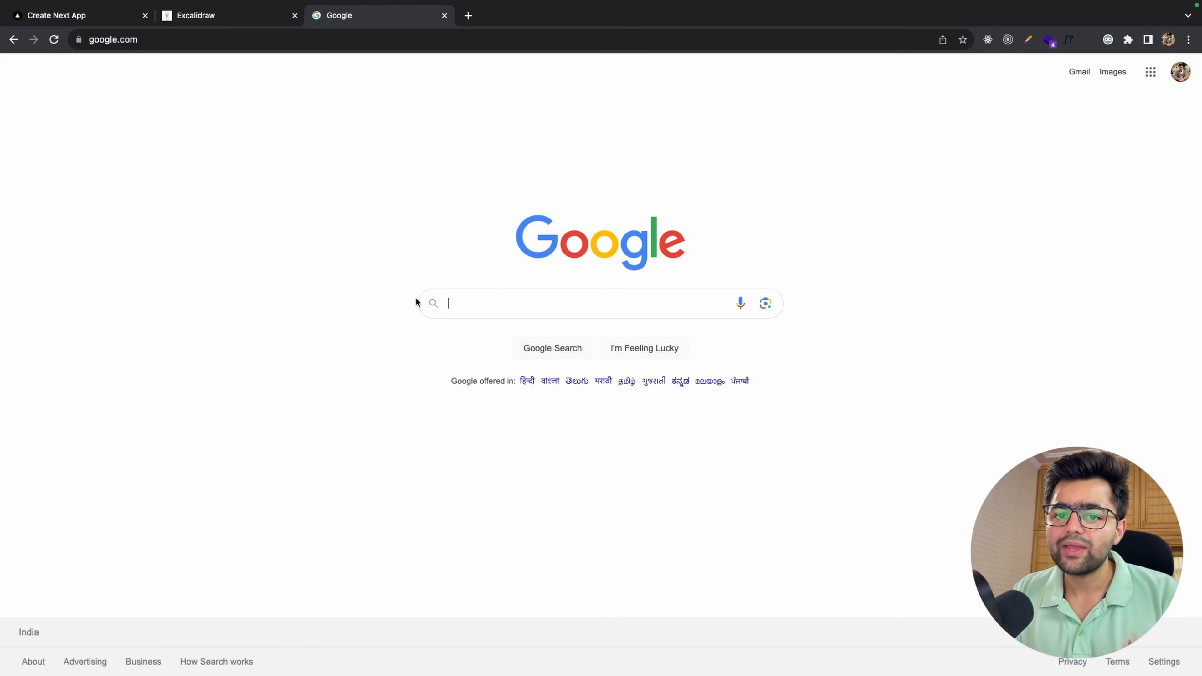
Step: Switch to the Create Next App page and highlight its localhost:3000 address
{"action": "left_click", "coordinate": [96, 15]}
{"action": "left_click", "coordinate": [138, 39]}
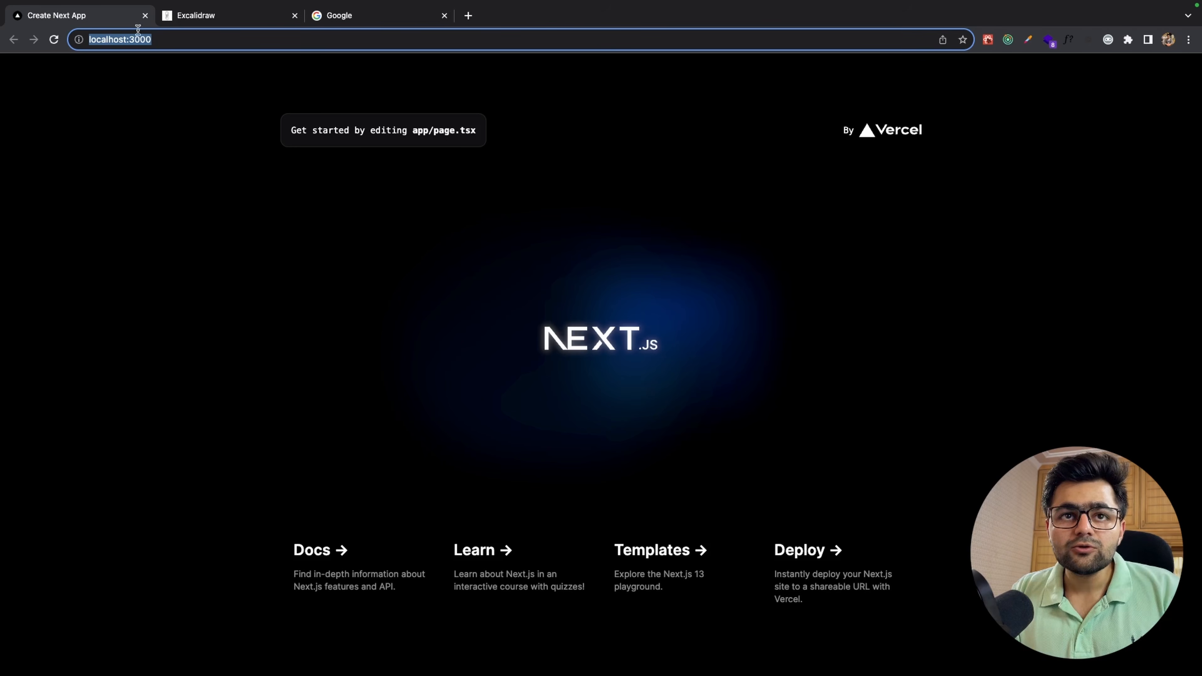
{"action": "left_click_drag", "start_coordinate": [129, 40], "coordinate": [175, 38]}
Step: In Excalidraw, draw a box between the laptop and the circle, label it "AIRTEL" and nudge it slightly upward
{"action": "left_click", "coordinate": [201, 16]}
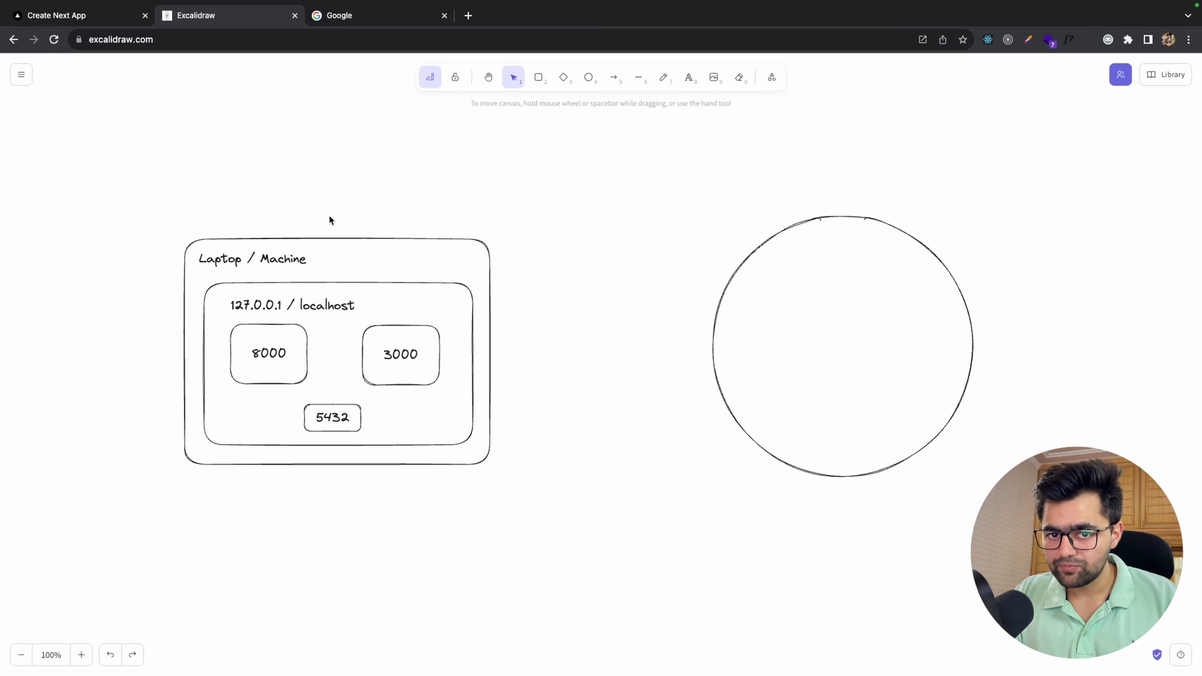
{"action": "left_click", "coordinate": [538, 77]}
{"action": "mouse_move", "coordinate": [539, 337]}
{"action": "left_mouse_down"}
{"action": "mouse_move", "coordinate": [634, 429]}
{"action": "mouse_move", "coordinate": [593, 397]}
{"action": "left_mouse_up"}
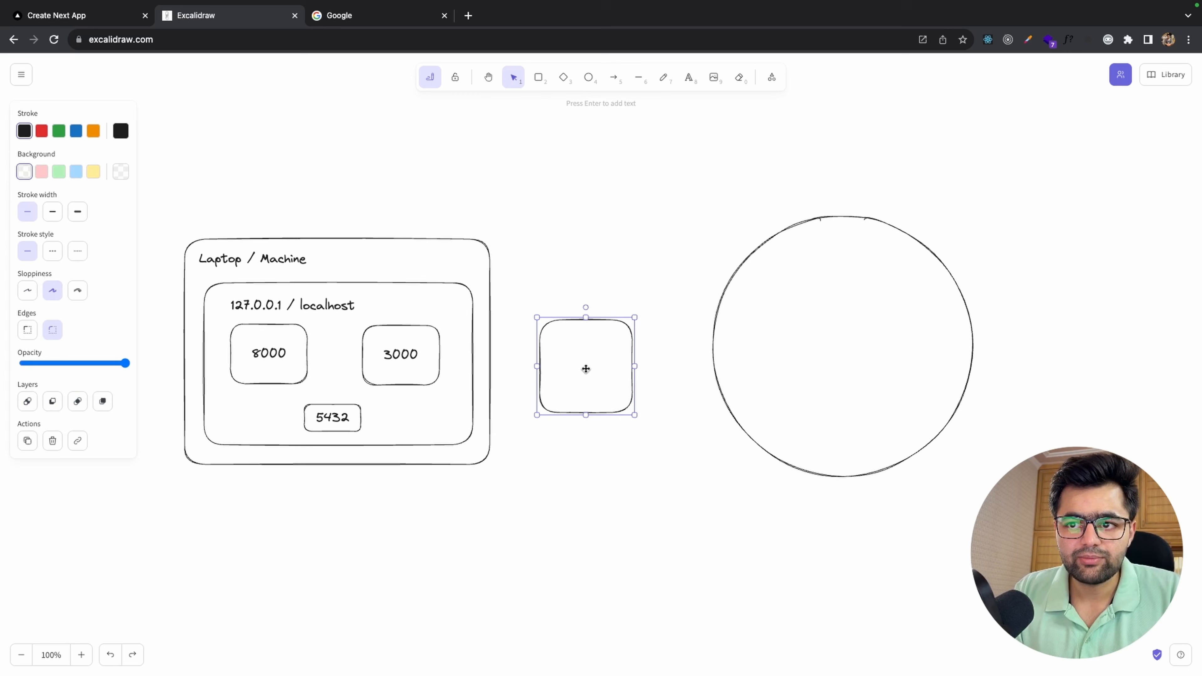
{"action": "key", "text": "Return"}
{"action": "type", "text": "AIRTEL"}
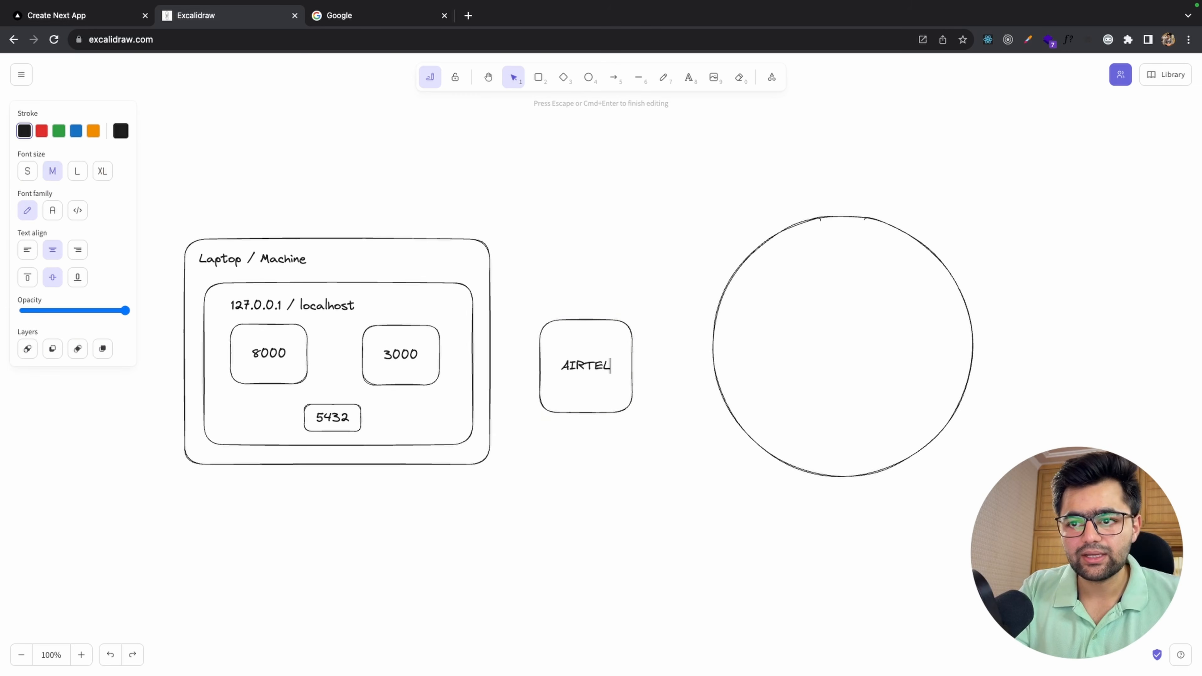
{"action": "left_click", "coordinate": [617, 461]}
{"action": "left_click_drag", "start_coordinate": [601, 398], "coordinate": [601, 390]}
{"action": "left_click", "coordinate": [643, 382]}
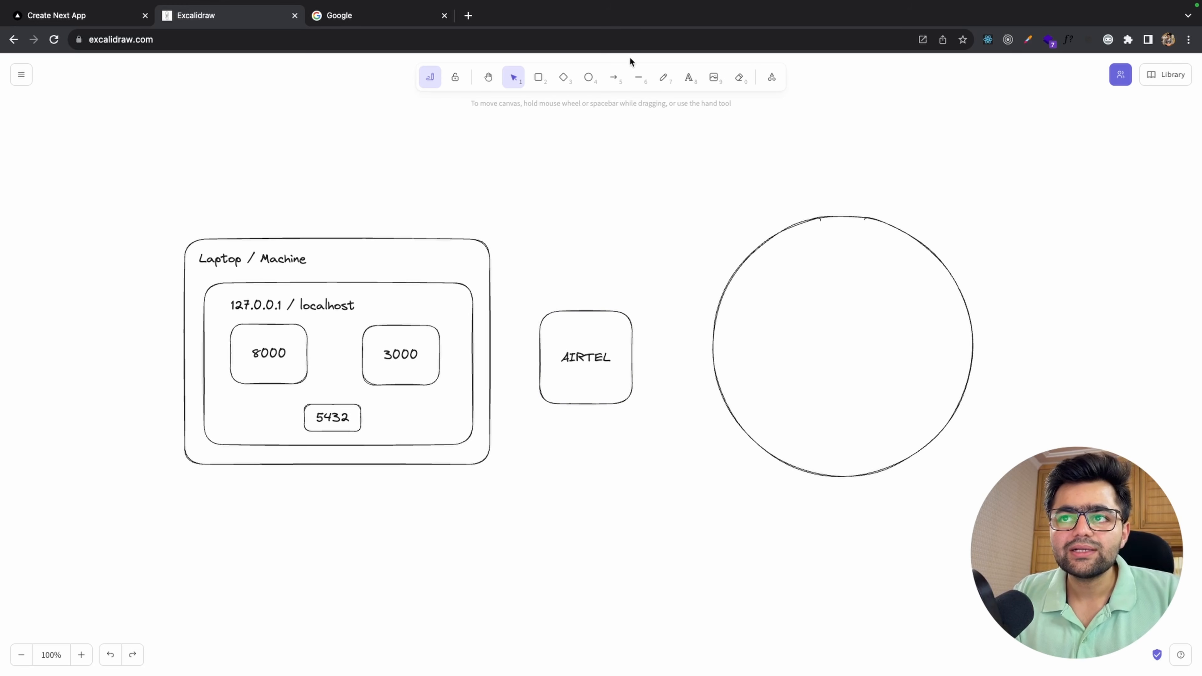
Step: Connect the circle to the AIRTEL box with a line and duplicate that line to link AIRTEL with the laptop
{"action": "left_click", "coordinate": [638, 79]}
{"action": "left_click_drag", "start_coordinate": [712, 344], "coordinate": [526, 354]}
{"action": "left_click", "coordinate": [536, 356]}
{"action": "left_click", "coordinate": [676, 343]}
{"action": "key", "text": "super+z"}
{"action": "left_click_drag", "start_coordinate": [686, 343], "coordinate": [513, 347], "text": "alt"}
{"action": "left_click", "coordinate": [557, 271]}
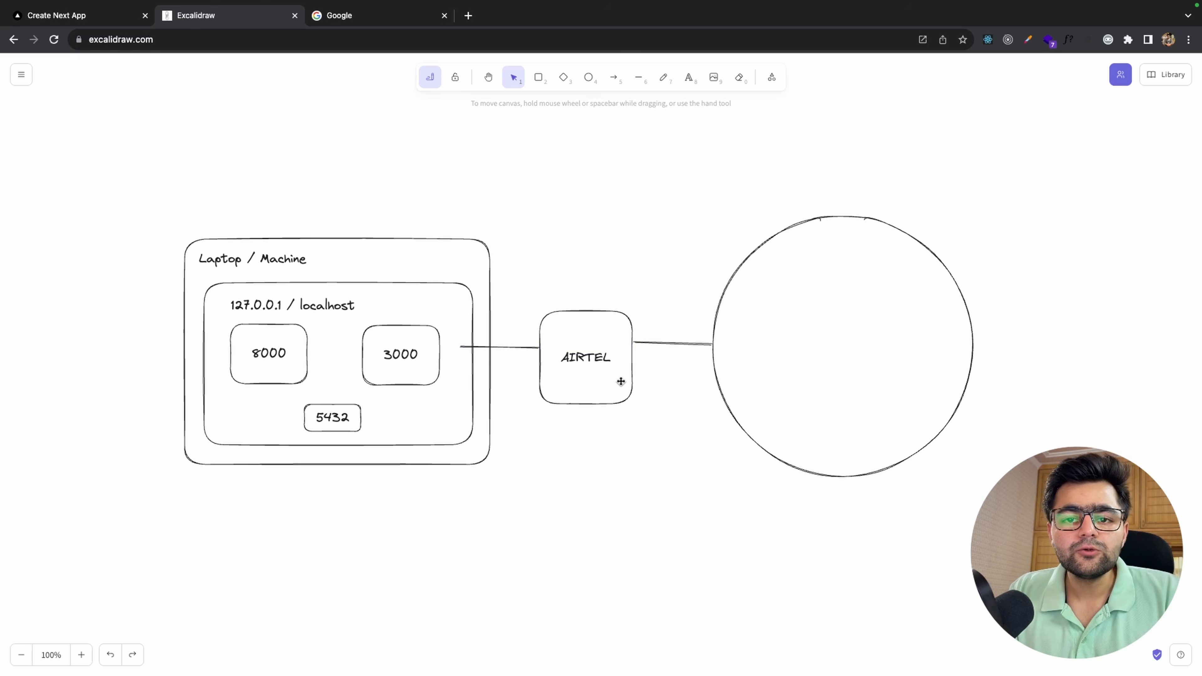
Step: Handwrite "ip" above the AIRTEL box with a short freehand stroke leading up from the box
{"action": "left_click", "coordinate": [663, 78]}
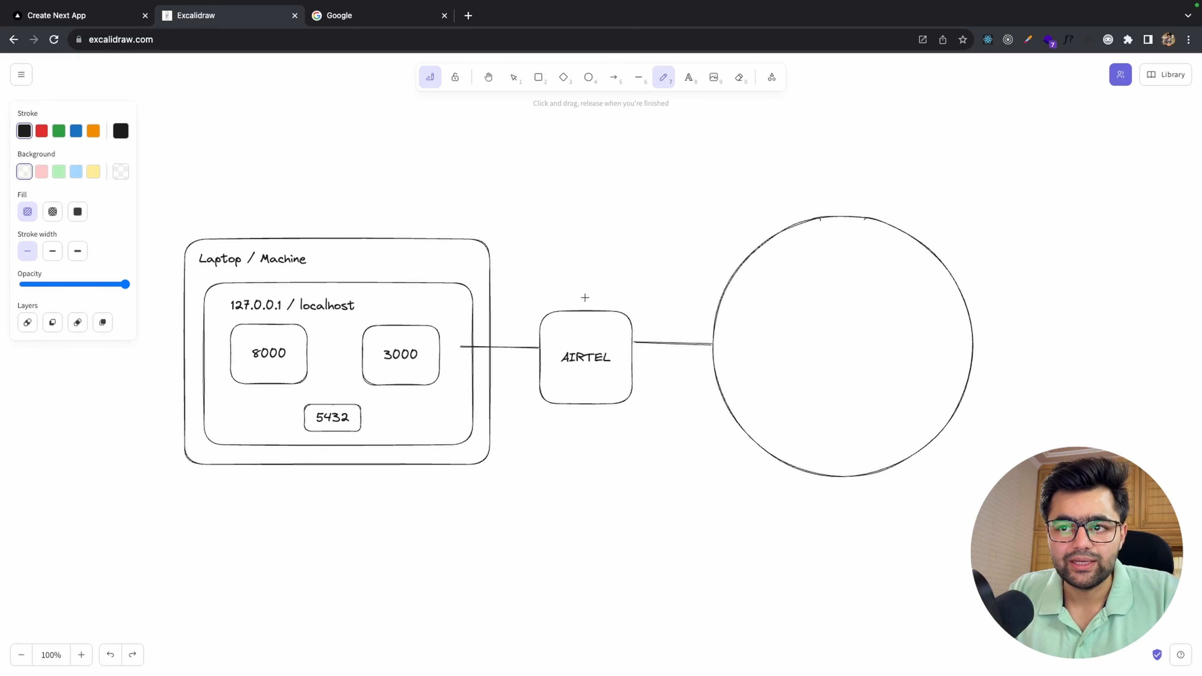
{"action": "mouse_move", "coordinate": [586, 297]}
{"action": "left_mouse_down"}
{"action": "mouse_move", "coordinate": [594, 245]}
{"action": "mouse_move", "coordinate": [626, 269]}
{"action": "left_mouse_up"}
{"action": "left_click", "coordinate": [584, 228]}
{"action": "mouse_move", "coordinate": [612, 250]}
{"action": "left_mouse_down"}
{"action": "mouse_move", "coordinate": [609, 240]}
{"action": "mouse_move", "coordinate": [613, 251]}
{"action": "left_mouse_up"}
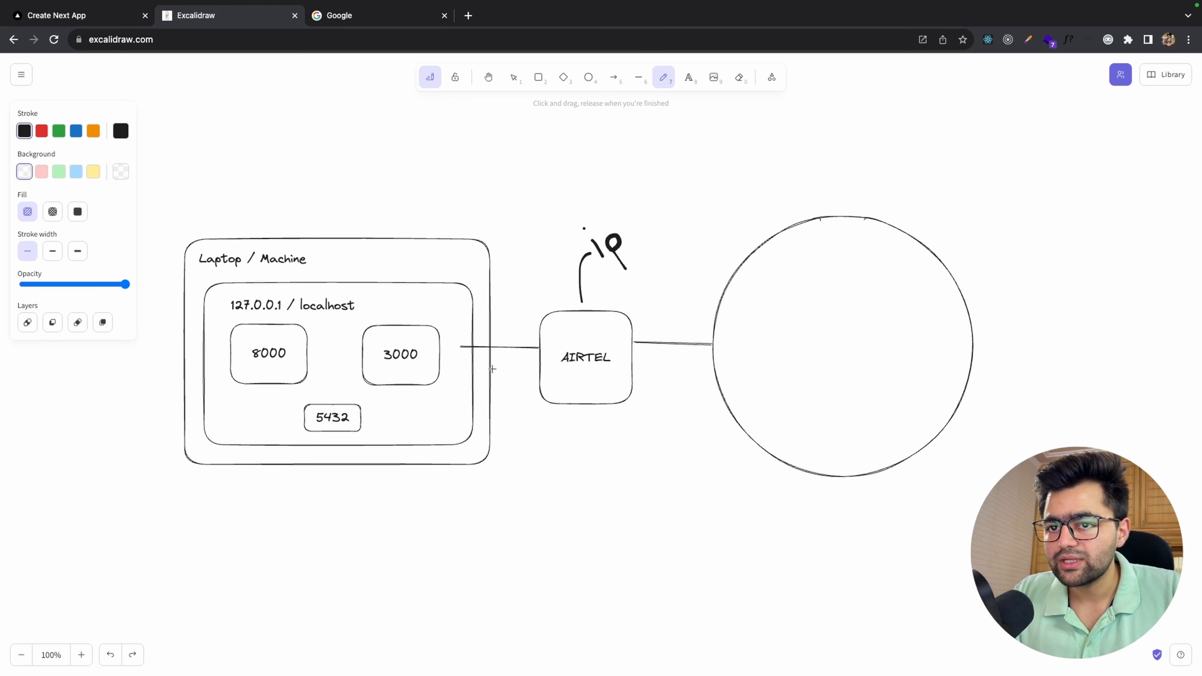
Step: Sketch an arrowhead and two short crossing bars on the line into the laptop, and underline the 3000 label
{"action": "mouse_move", "coordinate": [470, 337]}
{"action": "left_mouse_down"}
{"action": "mouse_move", "coordinate": [457, 348]}
{"action": "mouse_move", "coordinate": [470, 358]}
{"action": "left_mouse_up"}
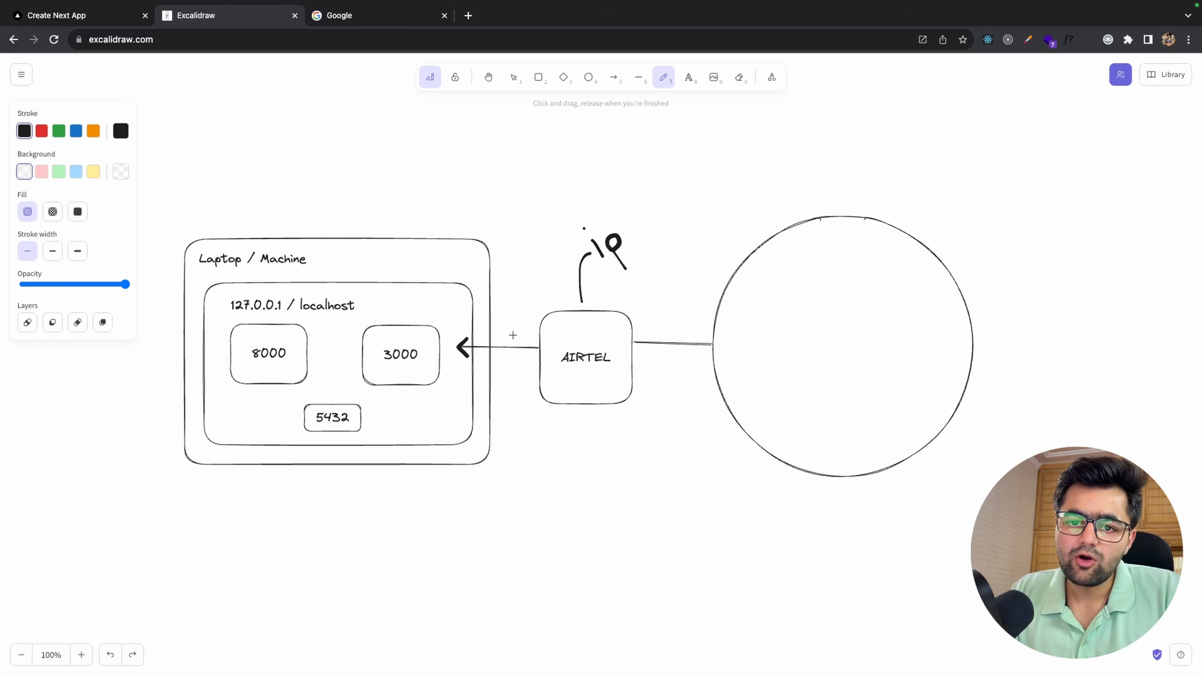
{"action": "mouse_move", "coordinate": [508, 335]}
{"action": "left_mouse_down"}
{"action": "mouse_move", "coordinate": [508, 357]}
{"action": "mouse_move", "coordinate": [480, 359]}
{"action": "left_mouse_up"}
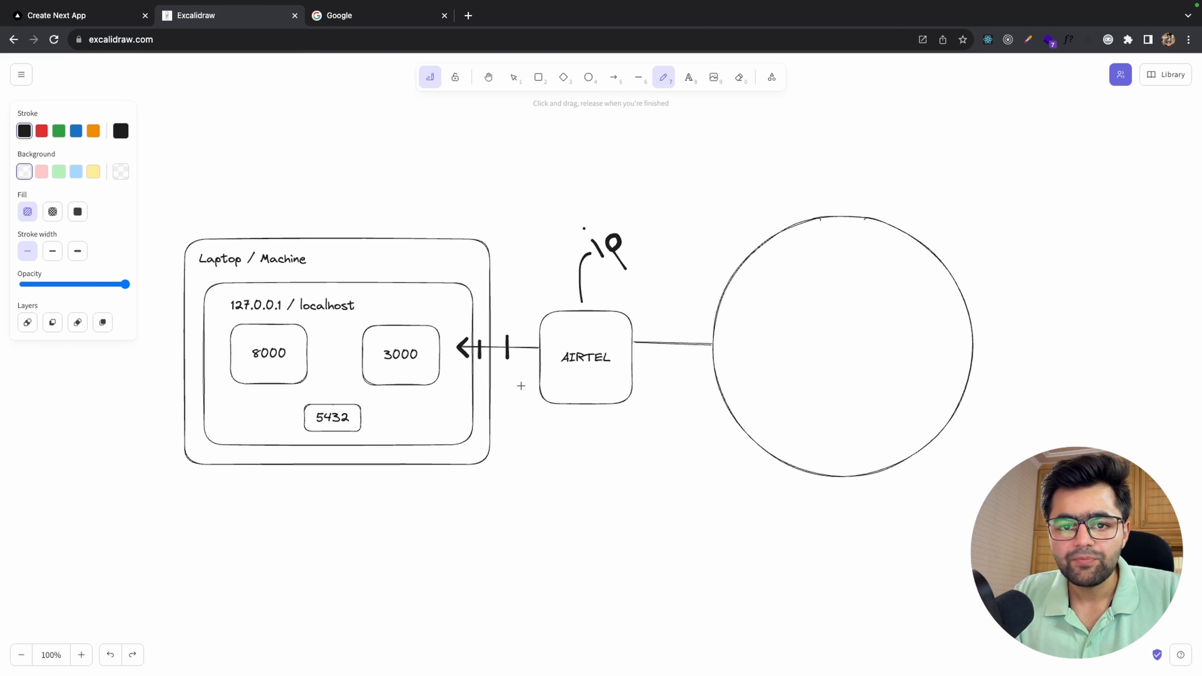
{"action": "left_click_drag", "start_coordinate": [386, 367], "coordinate": [418, 367]}
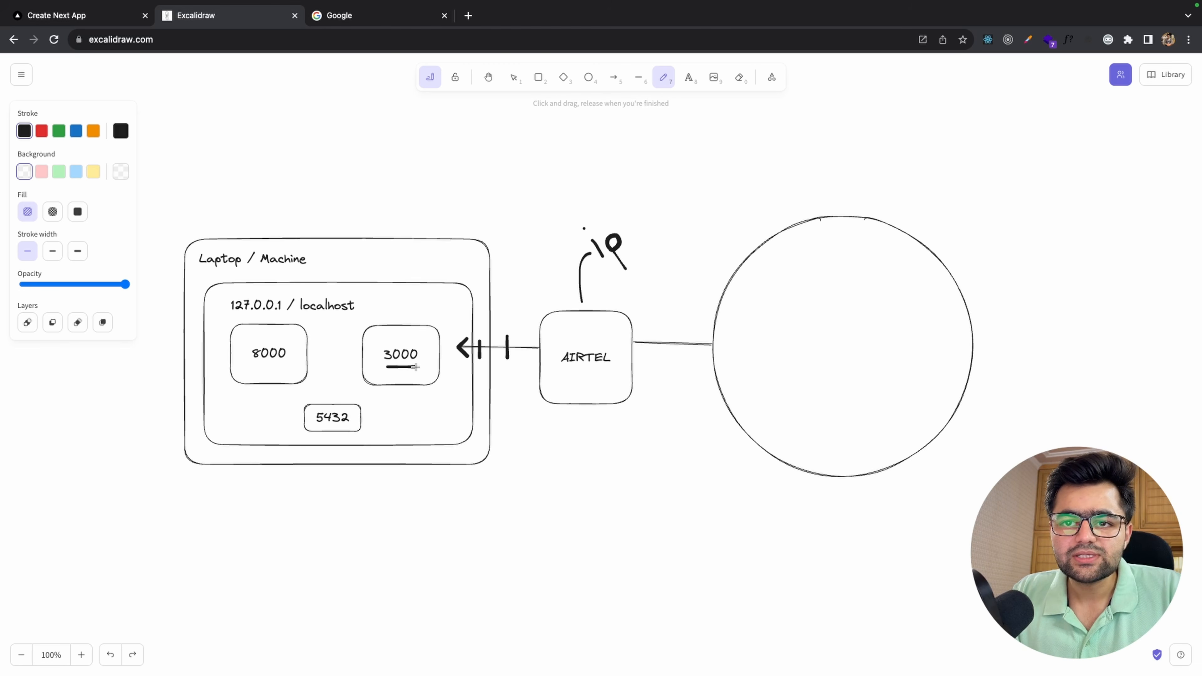
{"action": "scroll", "coordinate": [458, 421], "scroll_direction": "up", "scroll_amount": 1}
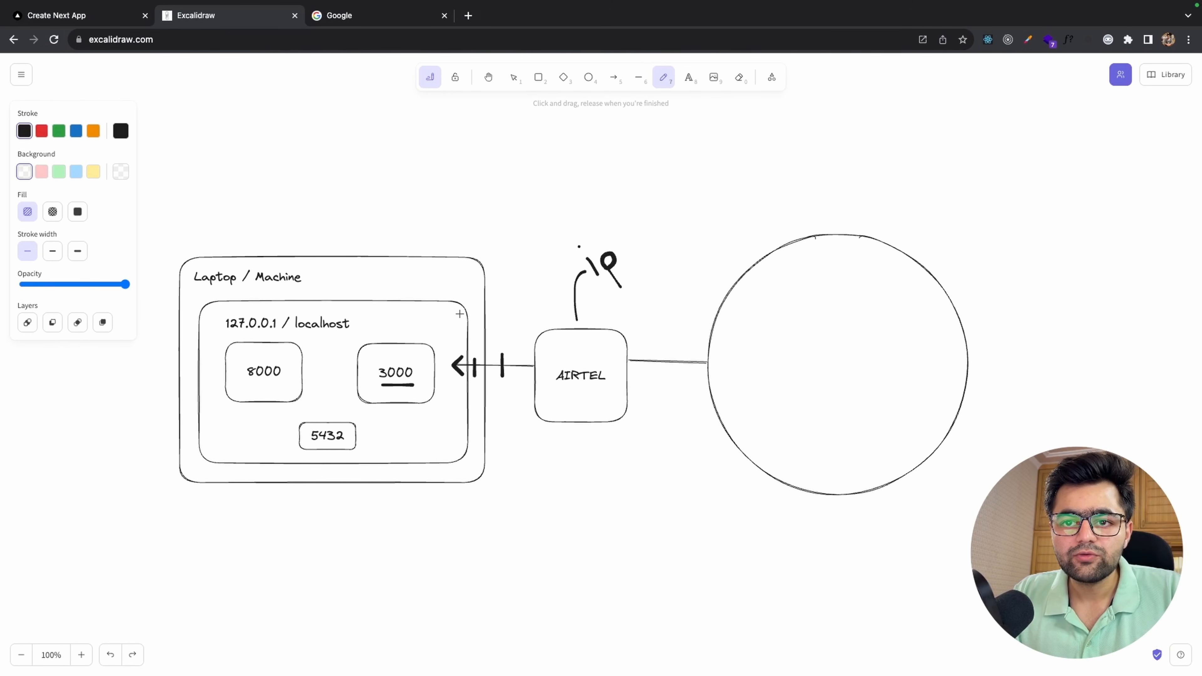
{"action": "scroll", "coordinate": [458, 314], "scroll_direction": "up", "scroll_amount": 1}
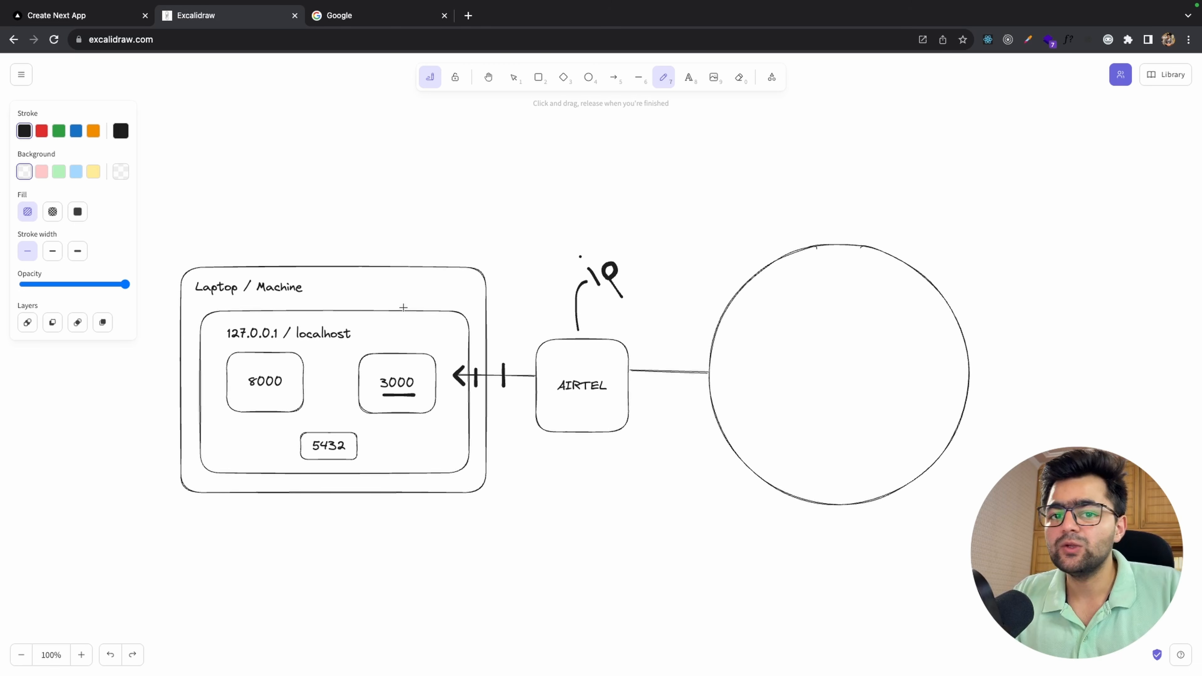
{"action": "mouse_move", "coordinate": [389, 321]}
{"action": "left_mouse_down"}
{"action": "mouse_move", "coordinate": [388, 331]}
{"action": "mouse_move", "coordinate": [422, 335]}
{"action": "left_mouse_up"}
{"action": "key", "text": "ctrl+z"}
{"action": "mouse_move", "coordinate": [393, 283]}
{"action": "left_mouse_down"}
{"action": "mouse_move", "coordinate": [393, 300]}
{"action": "mouse_move", "coordinate": [470, 303]}
{"action": "left_mouse_up"}
{"action": "key", "text": "ctrl+z"}
Step: Draw a small rectangle beside the Laptop / Machine title inside the laptop box and label it "TUNNEL"
{"action": "left_click", "coordinate": [539, 77]}
{"action": "left_click", "coordinate": [421, 291]}
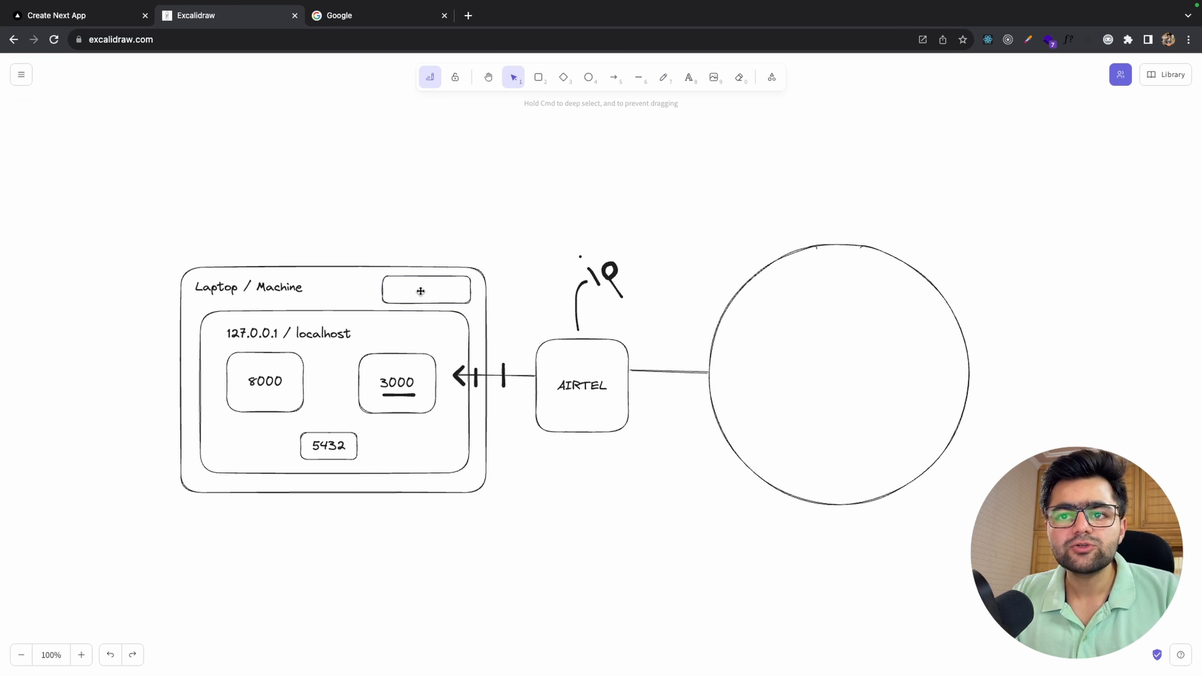
{"action": "double_click", "coordinate": [420, 291]}
{"action": "type", "text": "CLOUDFA"}
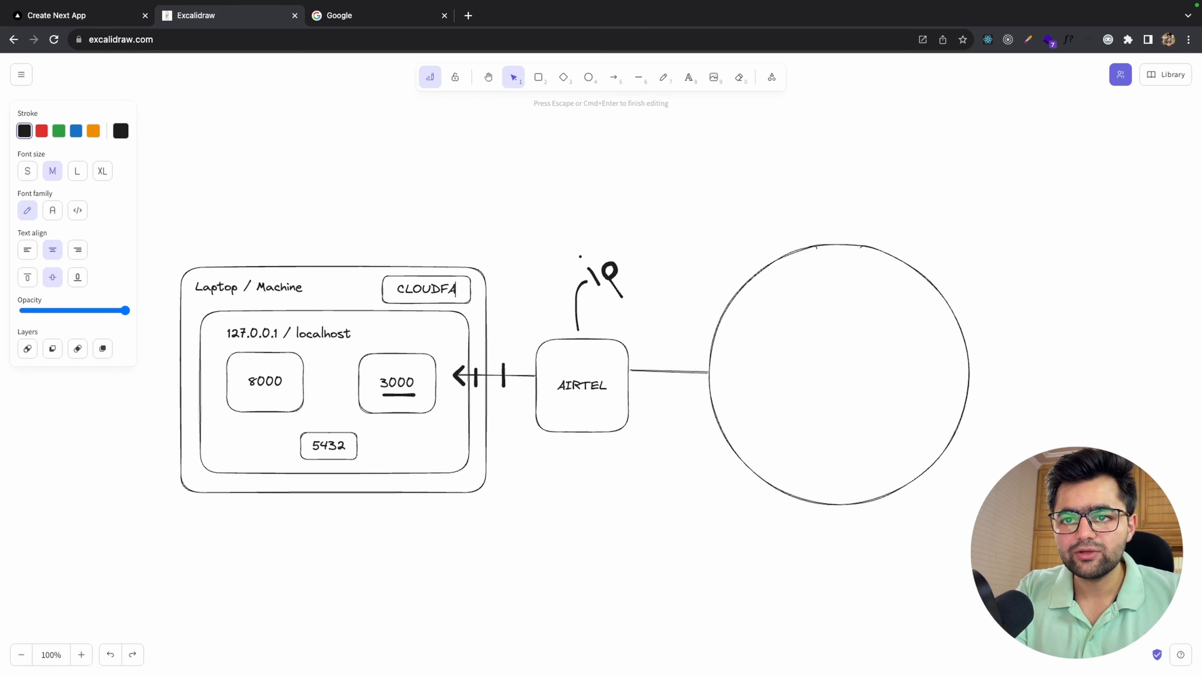
{"action": "key", "text": "BackSpace"}
{"action": "type", "text": "LARE"}
{"action": "key", "text": "super+a"}
{"action": "type", "text": "TUNN"}
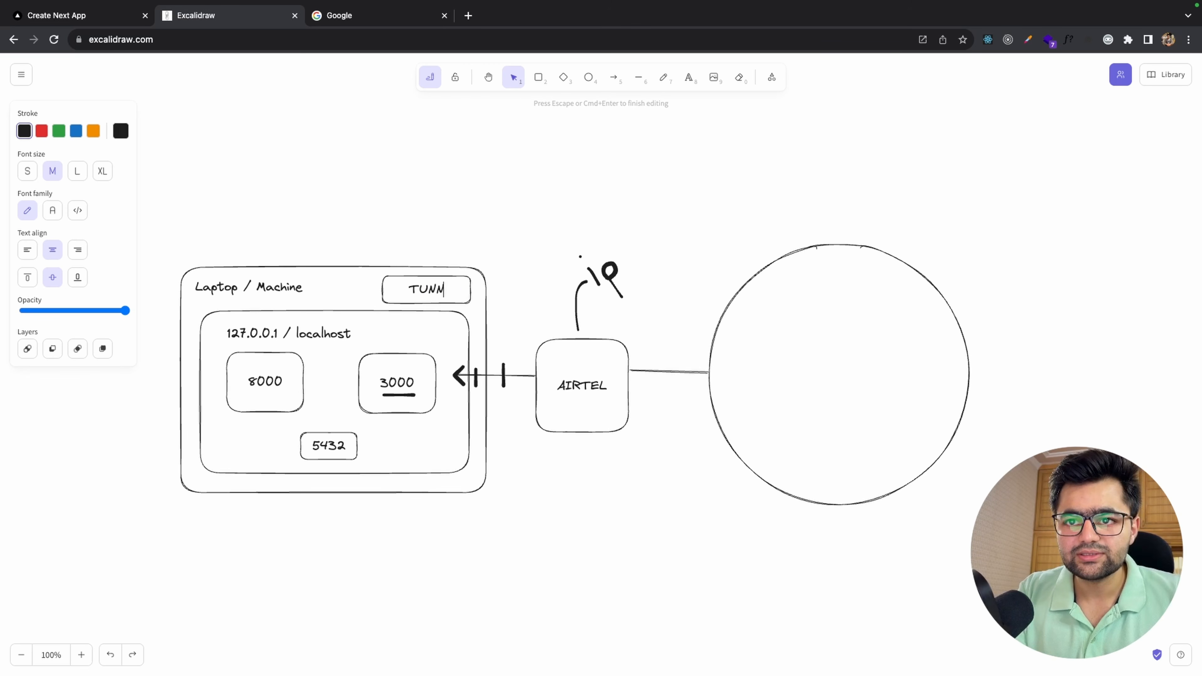
{"action": "type", "text": "EL"}
{"action": "left_click", "coordinate": [497, 232]}
Step: Draw a large rectangle above the AIRTEL box, label it "CLOUDFARE" and shift it slightly up and left
{"action": "scroll", "coordinate": [497, 232], "scroll_direction": "right", "scroll_amount": 2}
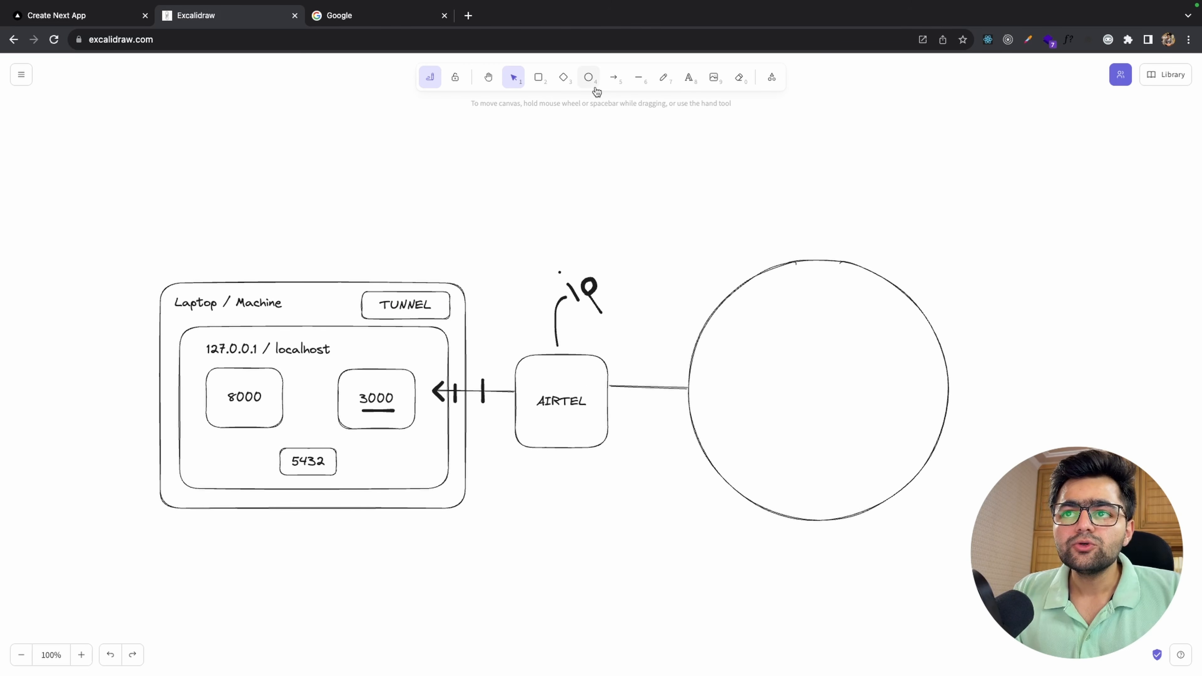
{"action": "left_click", "coordinate": [588, 77]}
{"action": "left_click", "coordinate": [539, 77]}
{"action": "scroll", "coordinate": [511, 137], "scroll_direction": "up", "scroll_amount": 3}
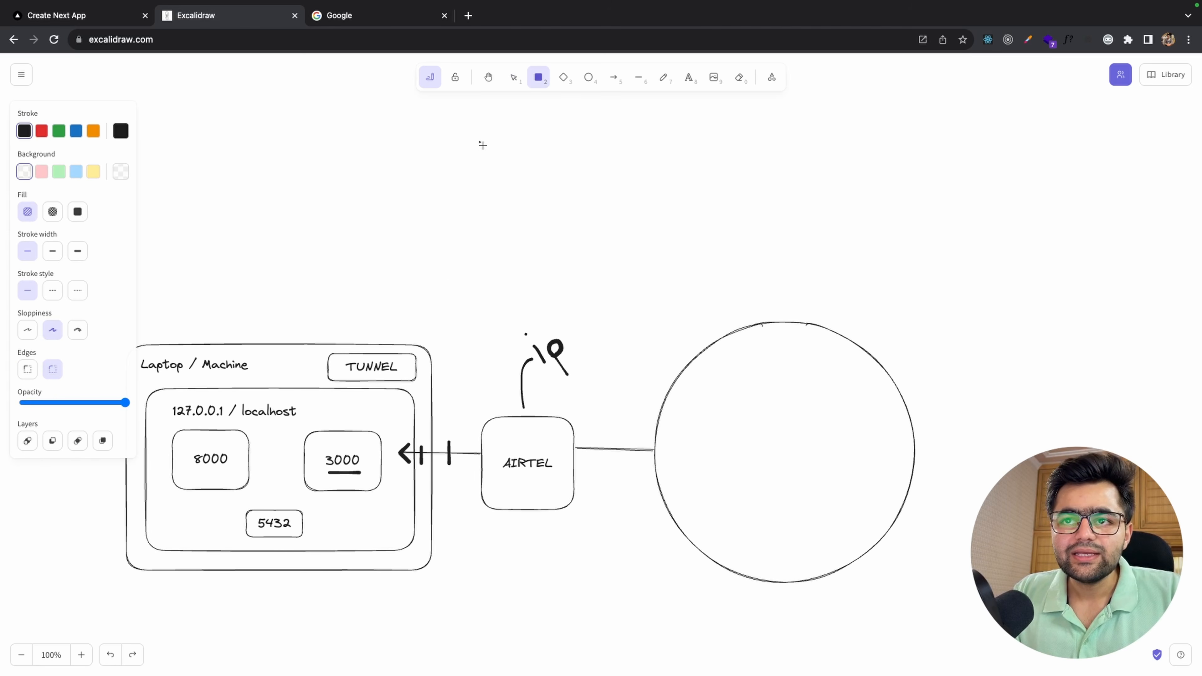
{"action": "left_click_drag", "start_coordinate": [479, 142], "coordinate": [620, 263]}
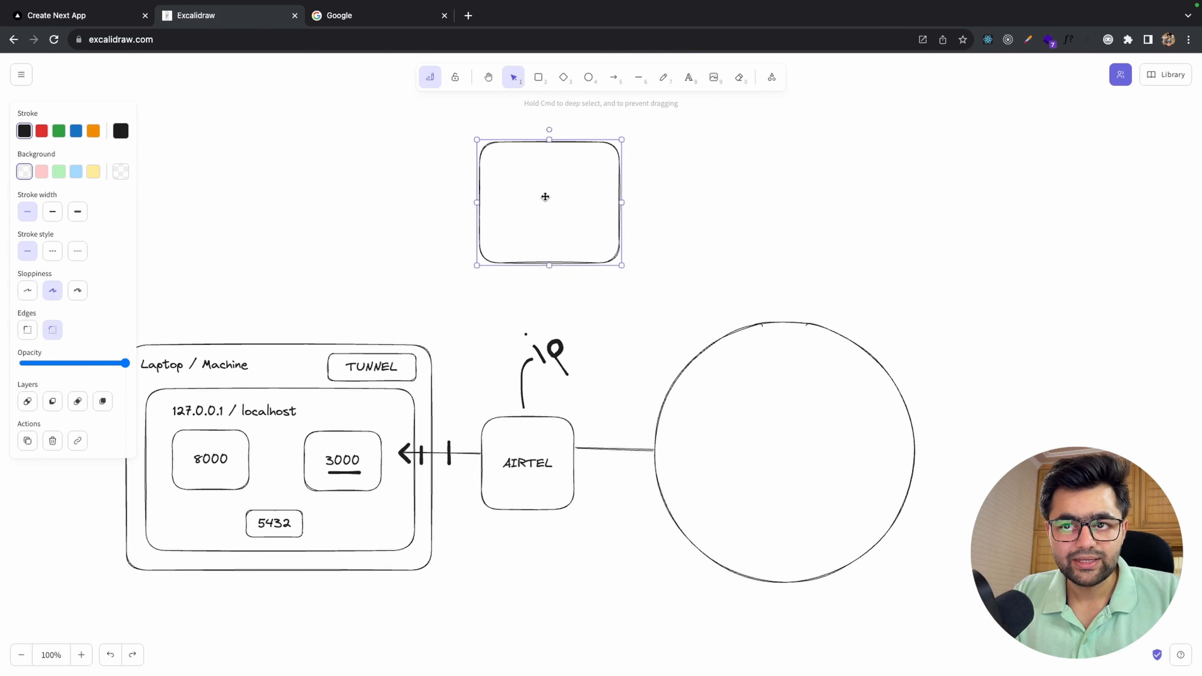
{"action": "double_click", "coordinate": [545, 196]}
{"action": "type", "text": "CLOUDFARE"}
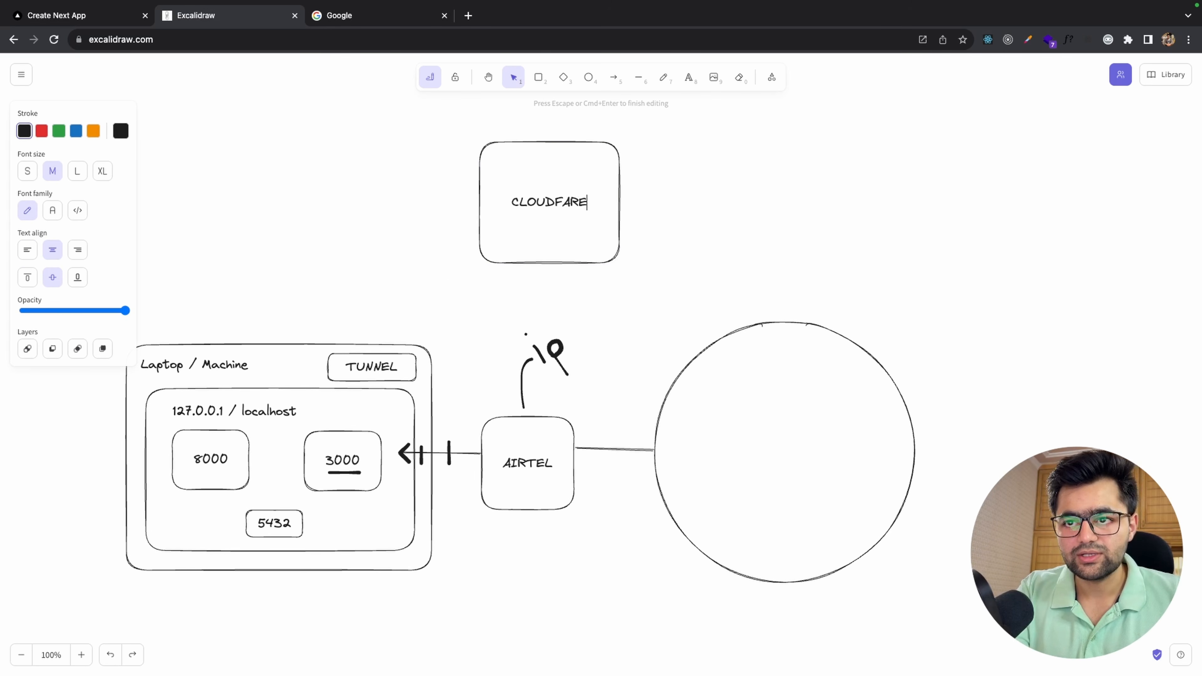
{"action": "left_click", "coordinate": [582, 233]}
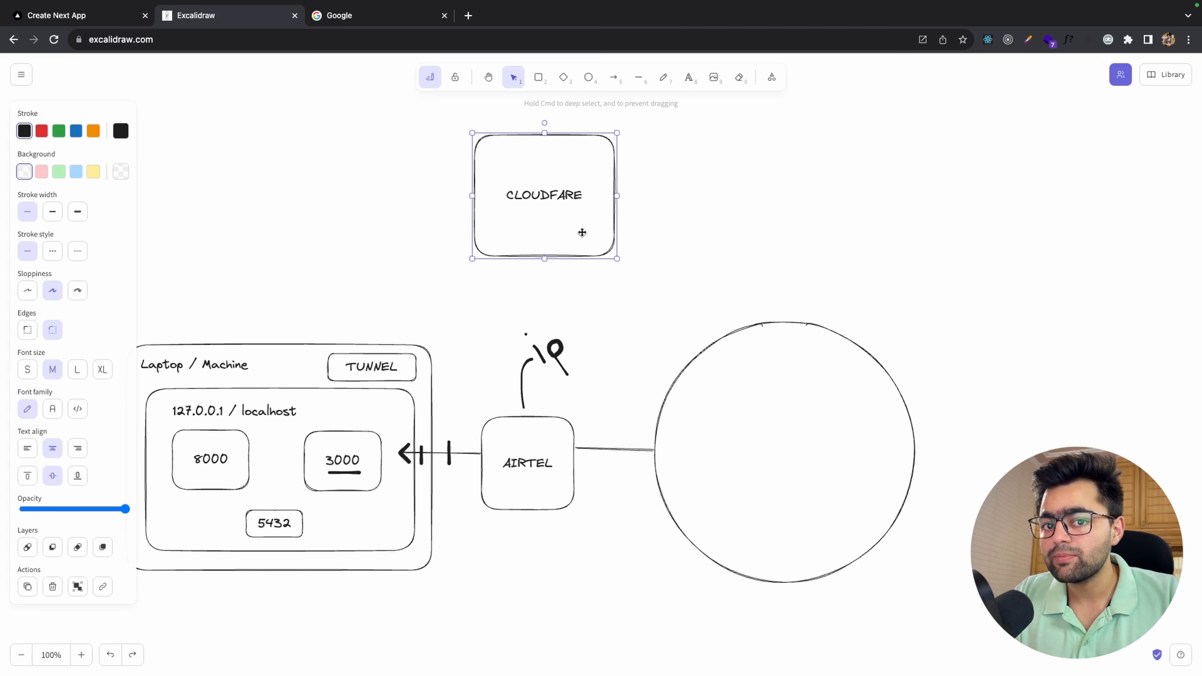
{"action": "left_click", "coordinate": [637, 239]}
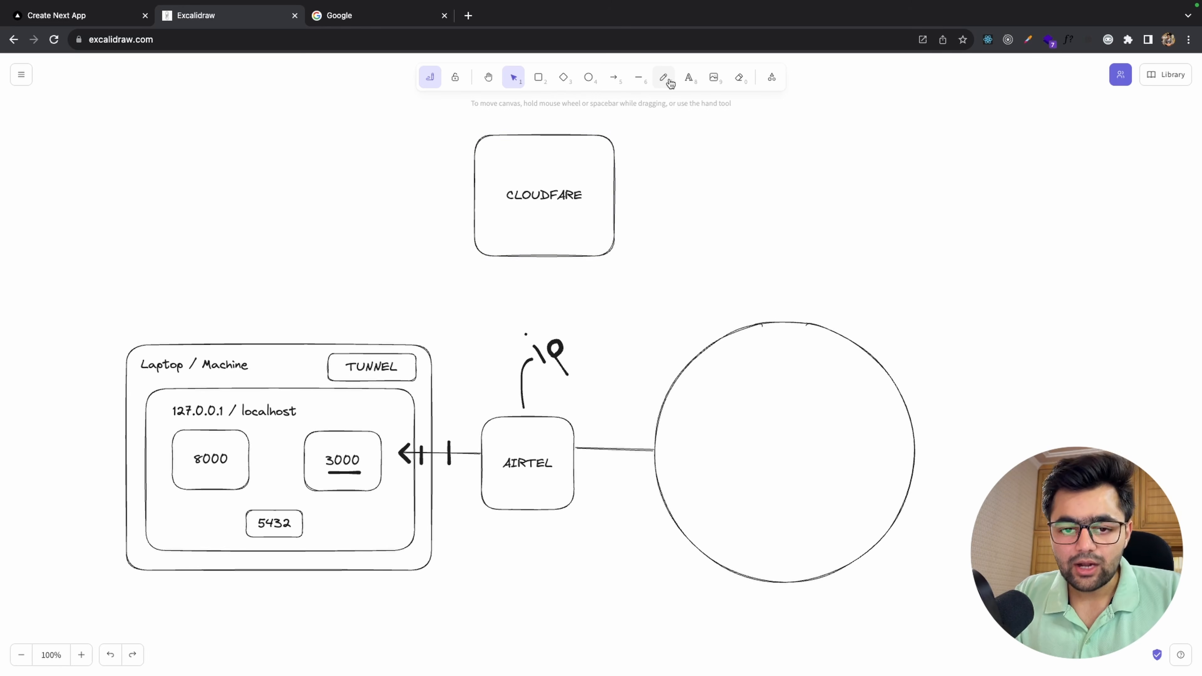
Step: Add the text "xyz.com/something ->" below the CLOUDFARE box
{"action": "left_click", "coordinate": [686, 78]}
{"action": "left_click", "coordinate": [510, 274]}
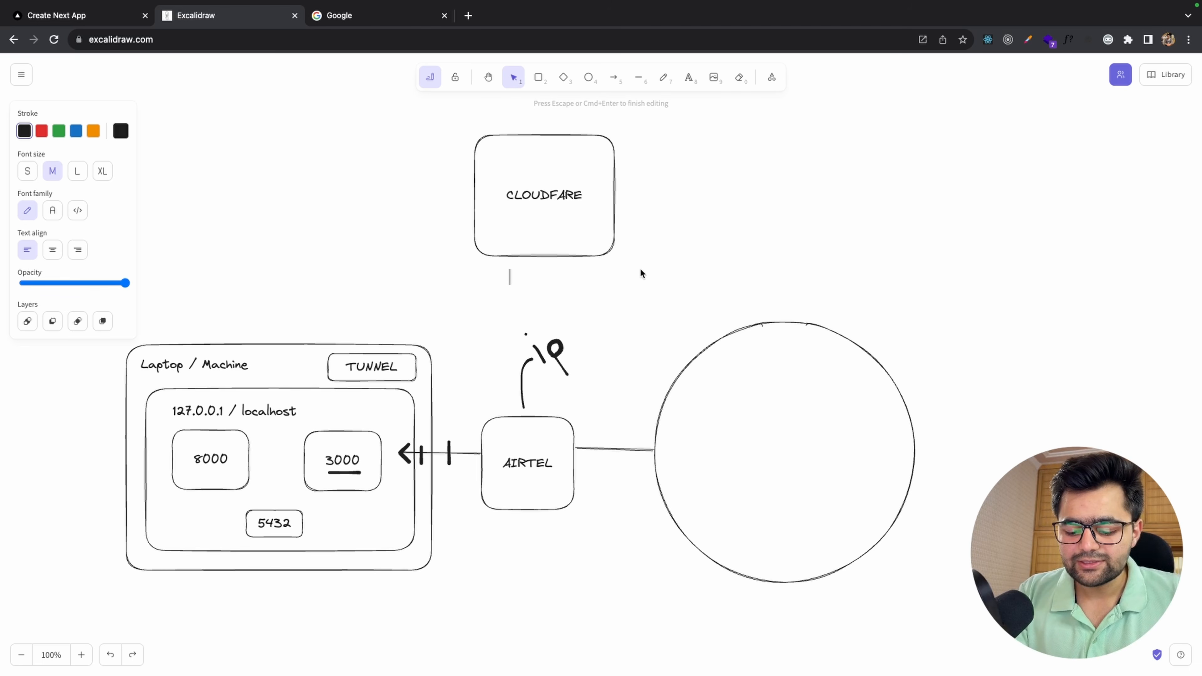
{"action": "type", "text": "xyz.com"}
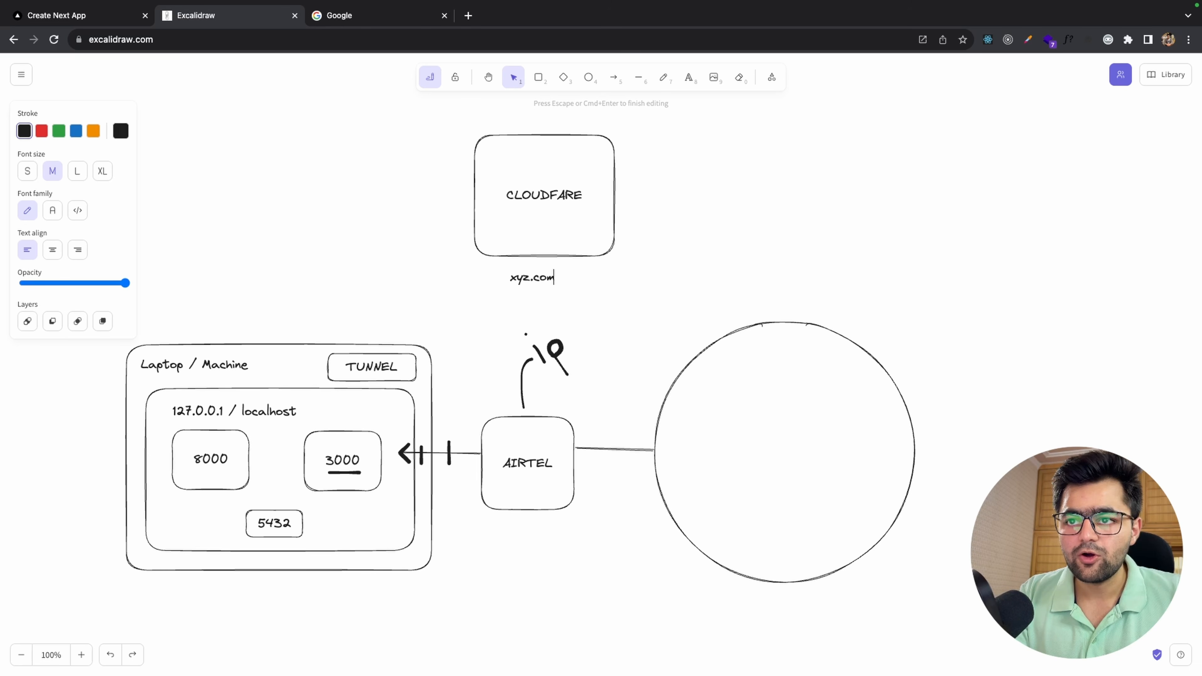
{"action": "type", "text": "/some"}
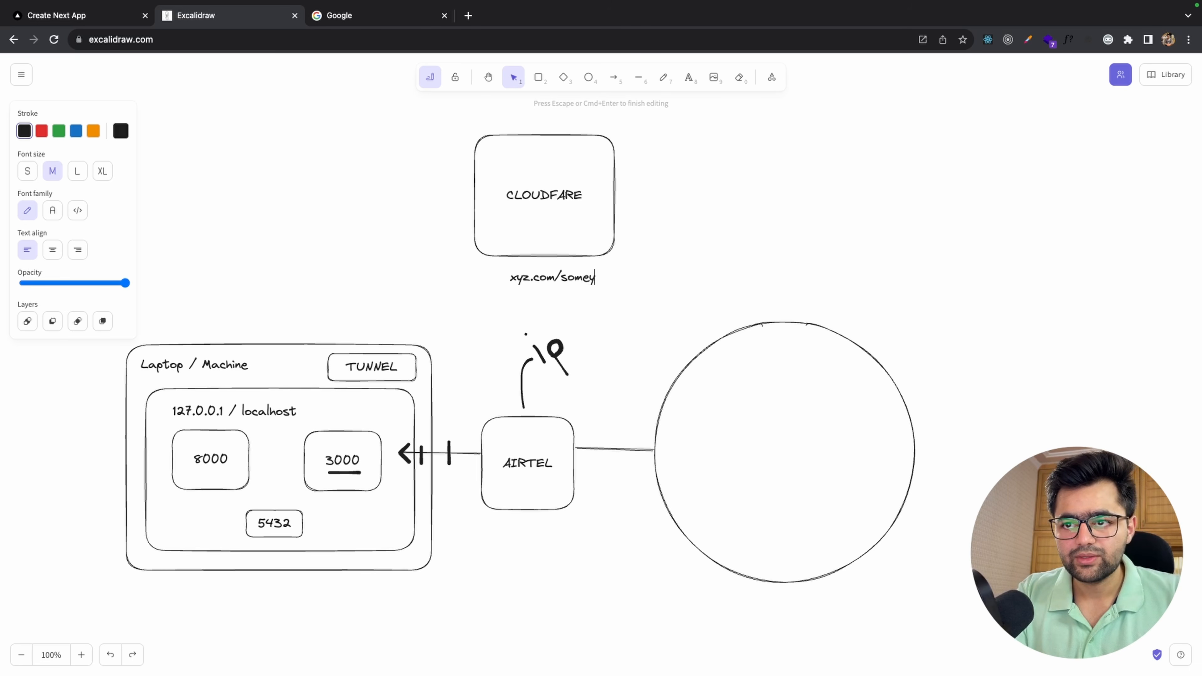
{"action": "type", "text": "thing ->"}
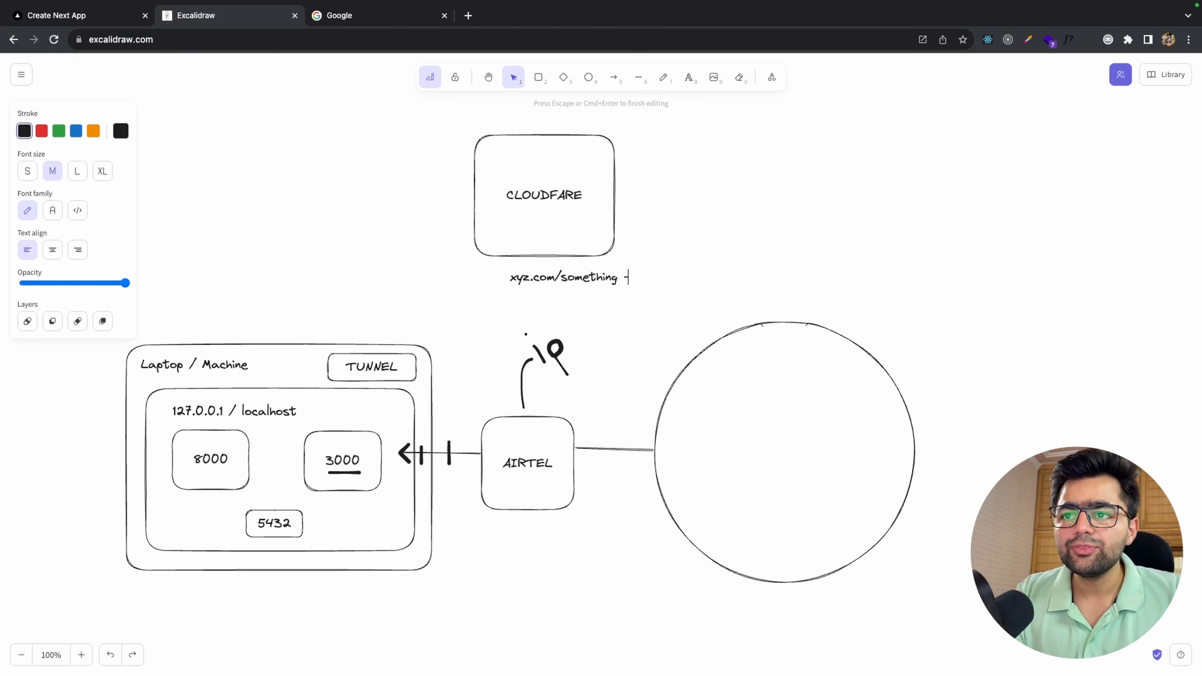
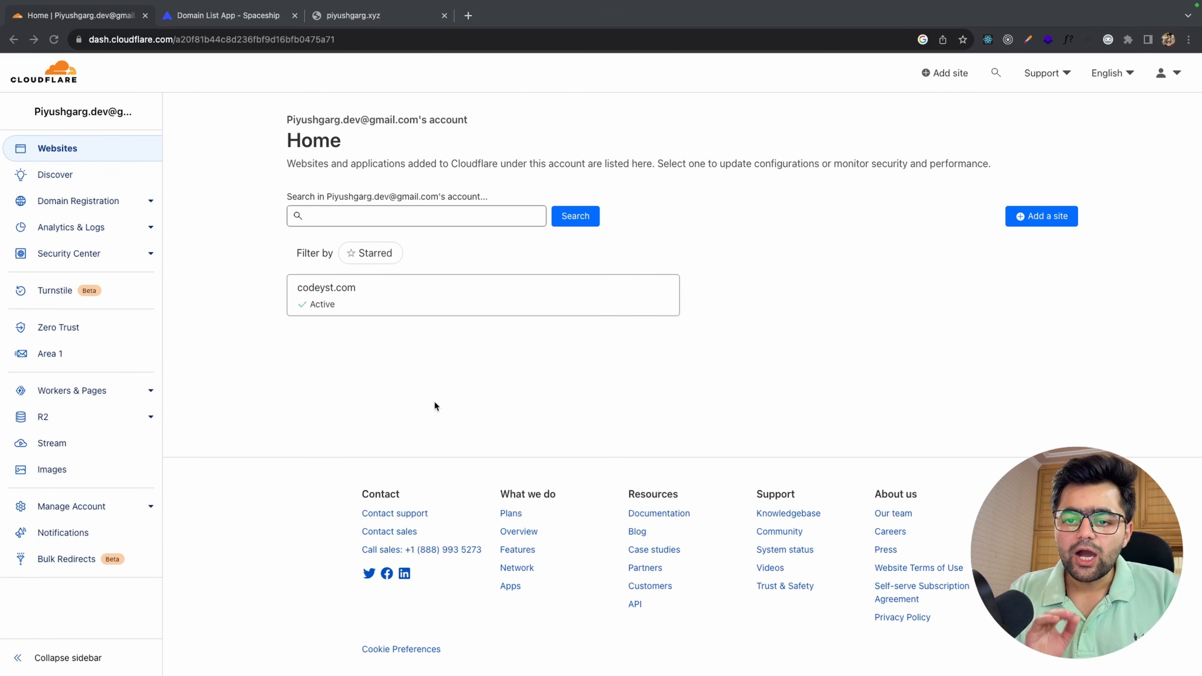
Step: Switch from the Cloudflare dashboard back to the Excalidraw diagram and underline the CLOUDFARE label freehand
{"action": "key", "text": "ctrl+Left"}
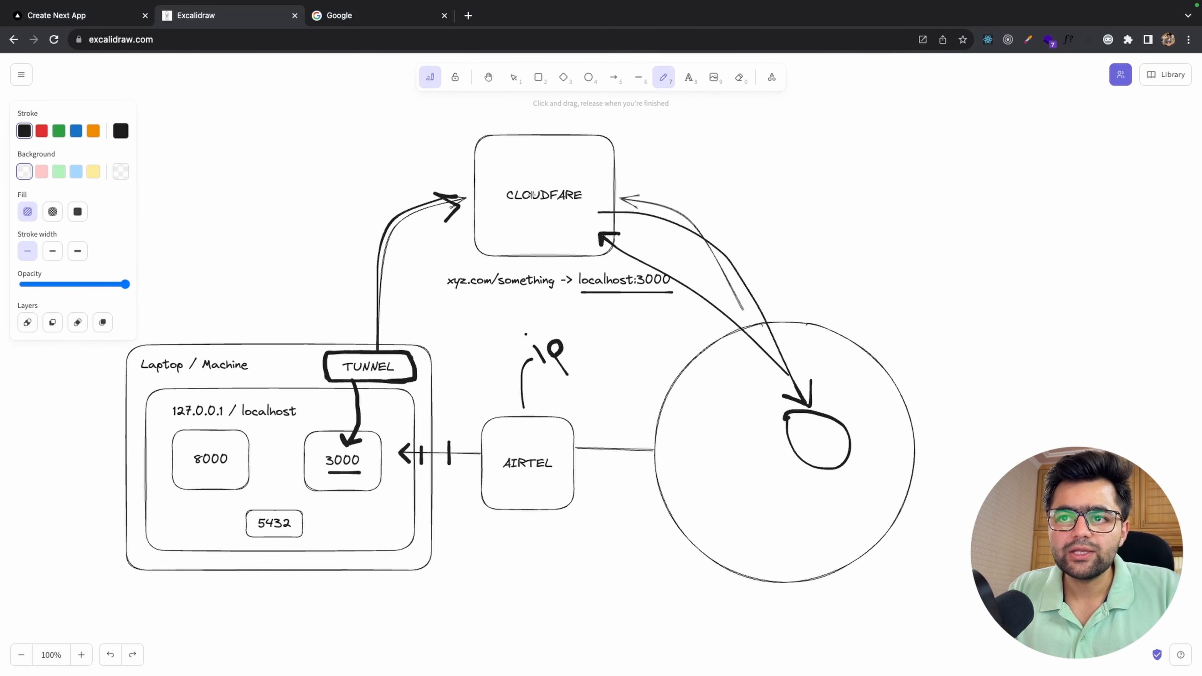
{"action": "left_click_drag", "start_coordinate": [513, 206], "coordinate": [587, 207]}
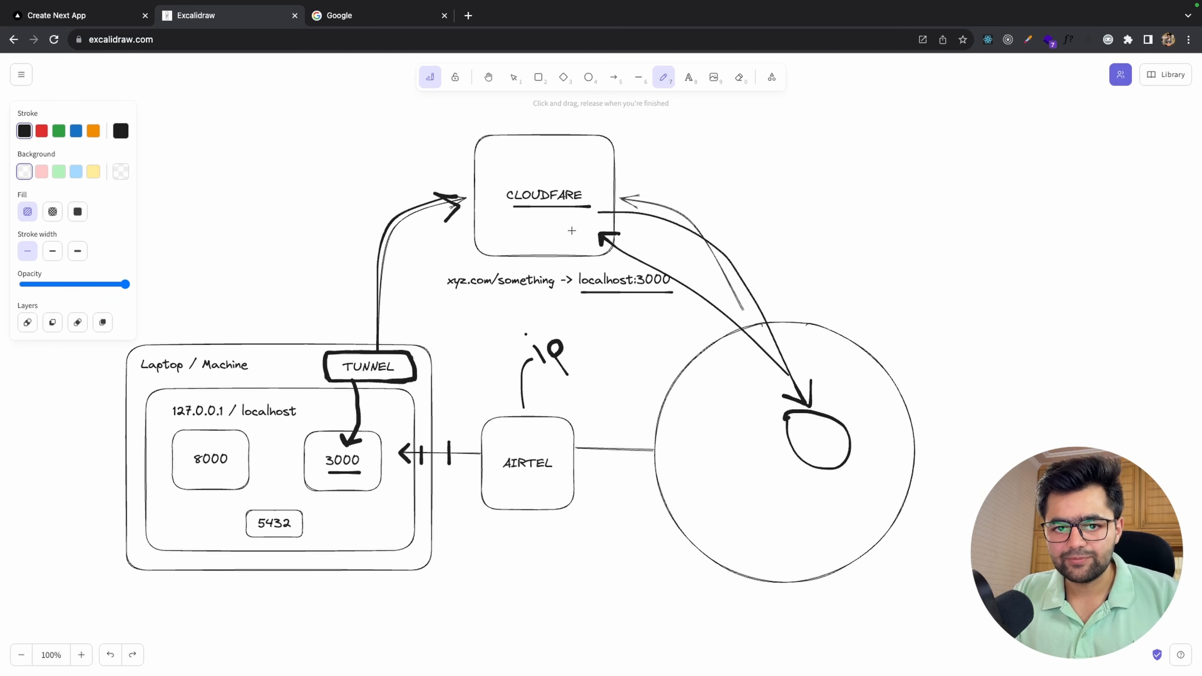
Step: In the Google tab, search for "cloudflare tunnel localhost" and open the "Preview local projects with Cloudflare Tunnel" documentation page
{"action": "left_click", "coordinate": [402, 21]}
{"action": "left_click", "coordinate": [403, 33]}
{"action": "type", "text": "cloudflare tu"}
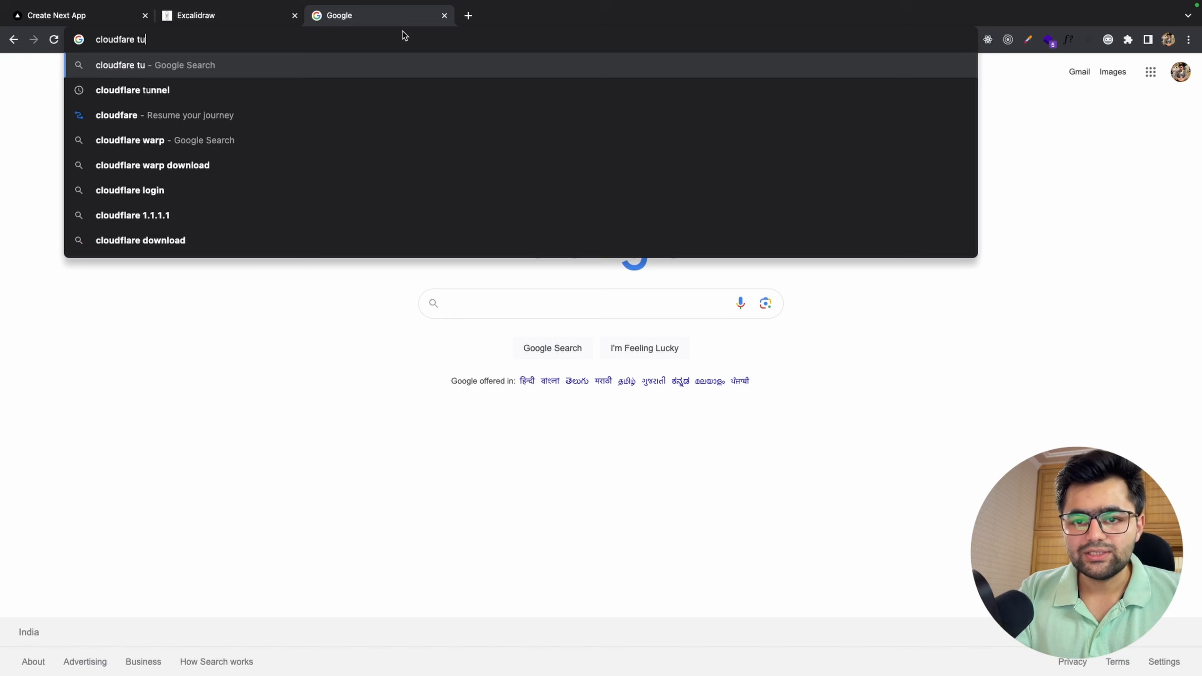
{"action": "type", "text": "n"}
{"action": "key", "text": "Down"}
{"action": "key", "text": "Down"}
{"action": "key", "text": "Up"}
{"action": "key", "text": "Down"}
{"action": "key", "text": "Down"}
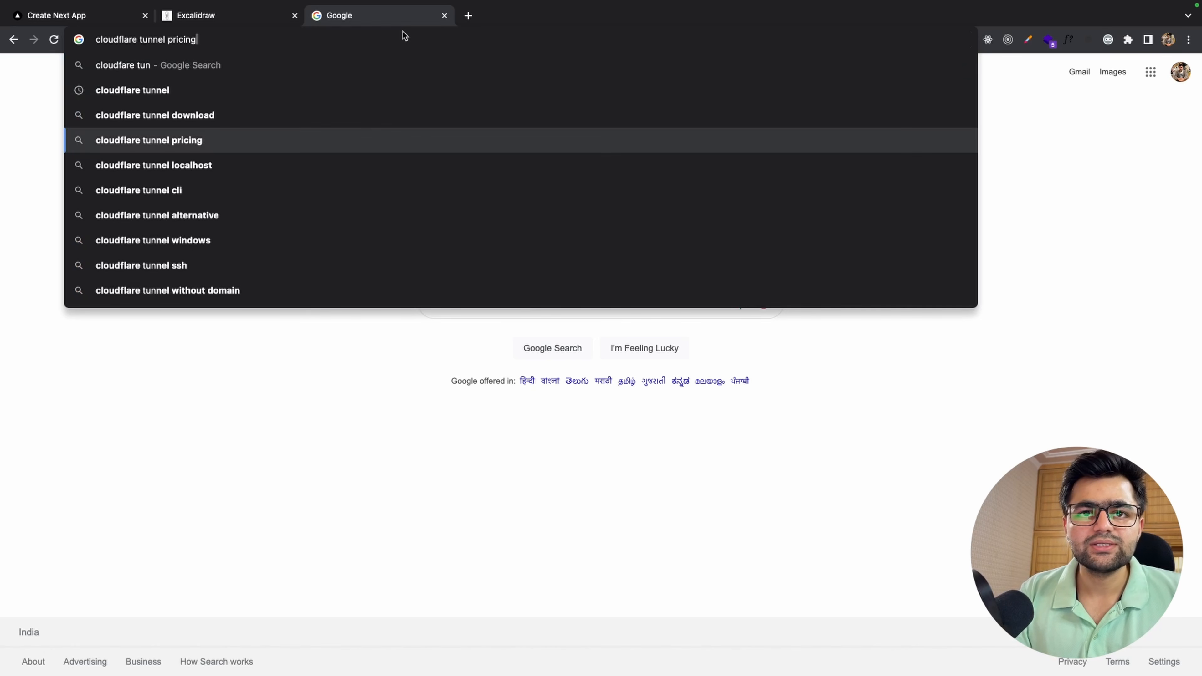
{"action": "key", "text": "Down"}
{"action": "key", "text": "Return"}
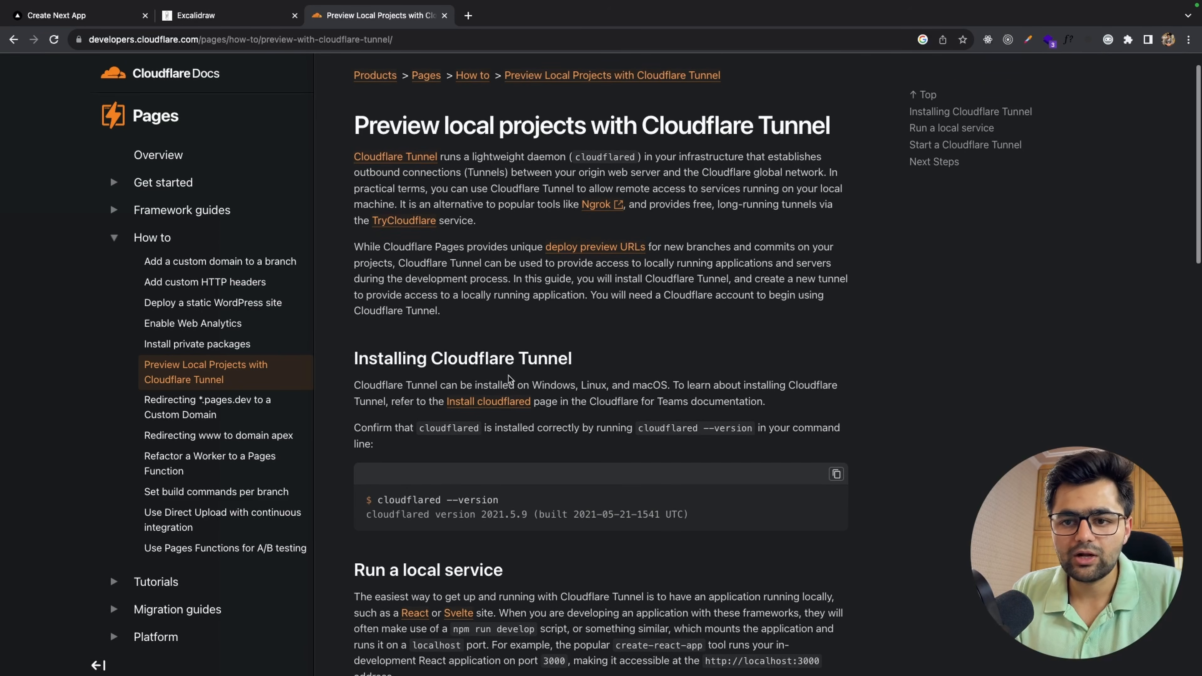
Step: Open the "Install cloudflared" link from the Installing Cloudflare Tunnel section in a new browser tab and switch to it
{"action": "scroll", "coordinate": [508, 378], "scroll_direction": "down", "scroll_amount": 2}
{"action": "scroll", "coordinate": [506, 374], "scroll_direction": "up", "scroll_amount": 3}
{"action": "right_click", "coordinate": [492, 438]}
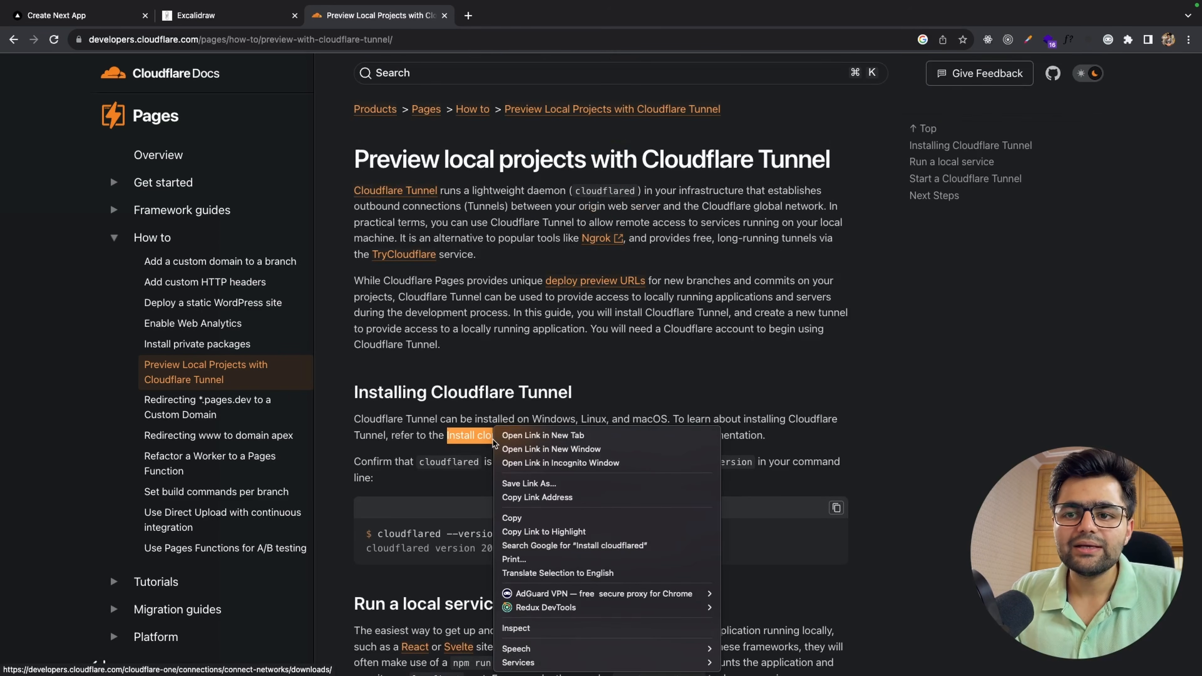
{"action": "left_click", "coordinate": [517, 436]}
{"action": "key", "text": "ctrl+Tab"}
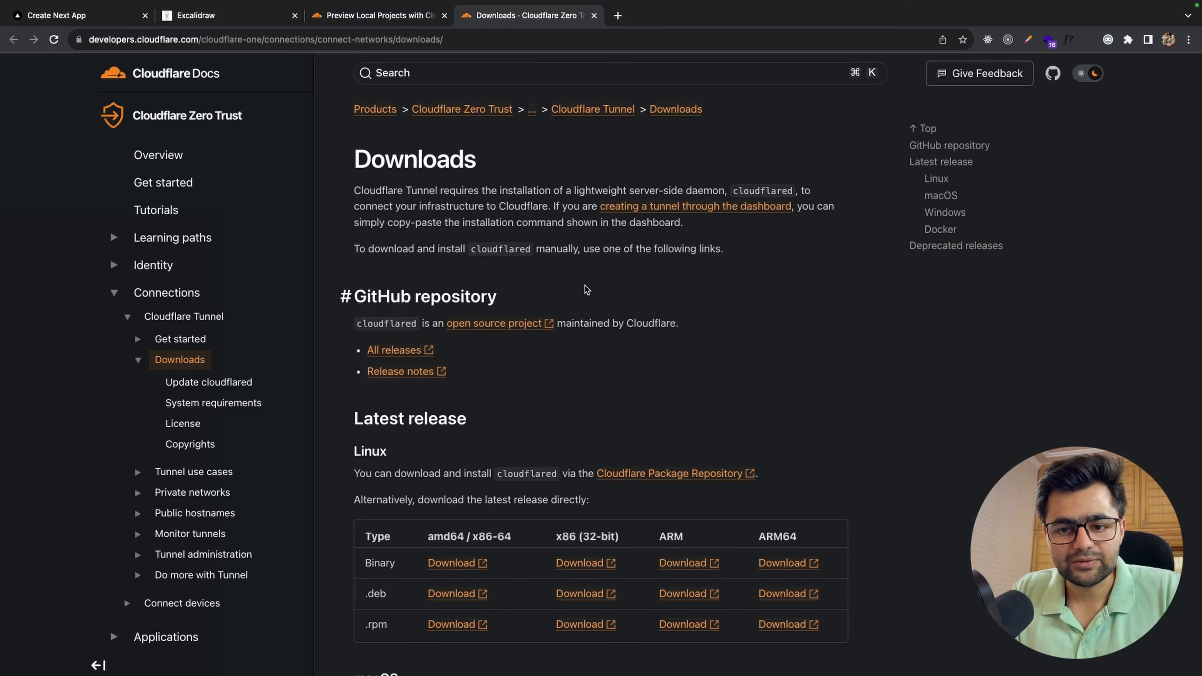
Step: Copy the macOS Homebrew command "brew install cloudflare/cloudflare/cloudflared" from the Downloads page
{"action": "scroll", "coordinate": [587, 290], "scroll_direction": "down", "scroll_amount": 4}
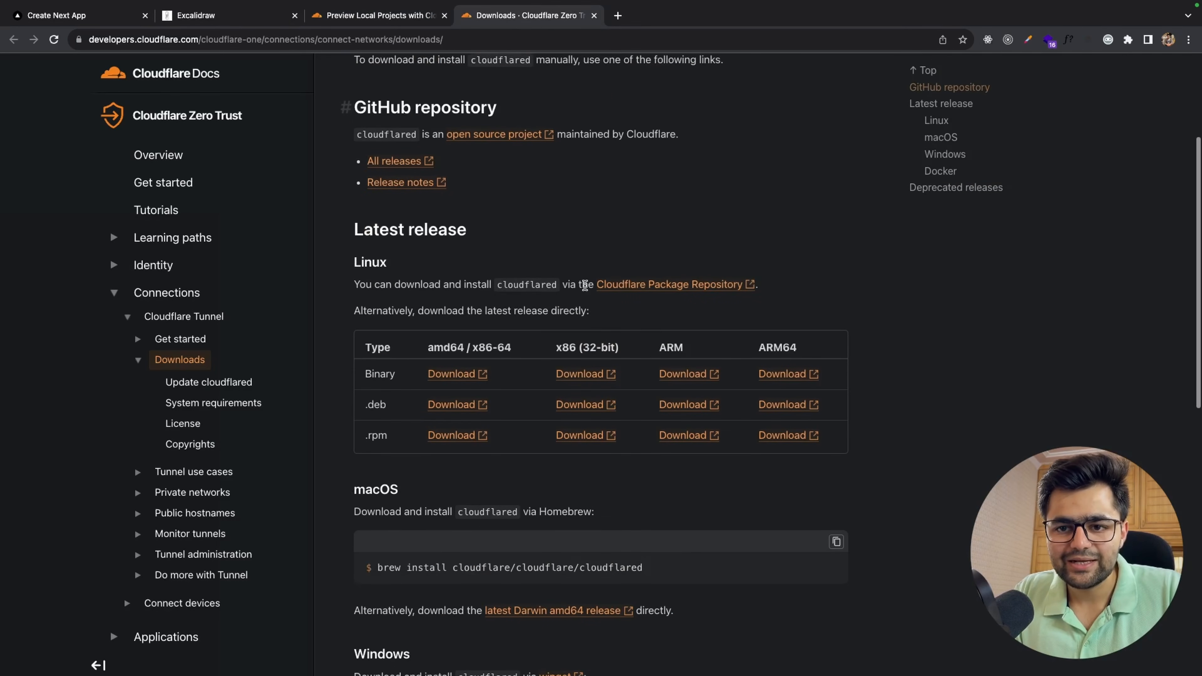
{"action": "scroll", "coordinate": [587, 289], "scroll_direction": "up", "scroll_amount": 4}
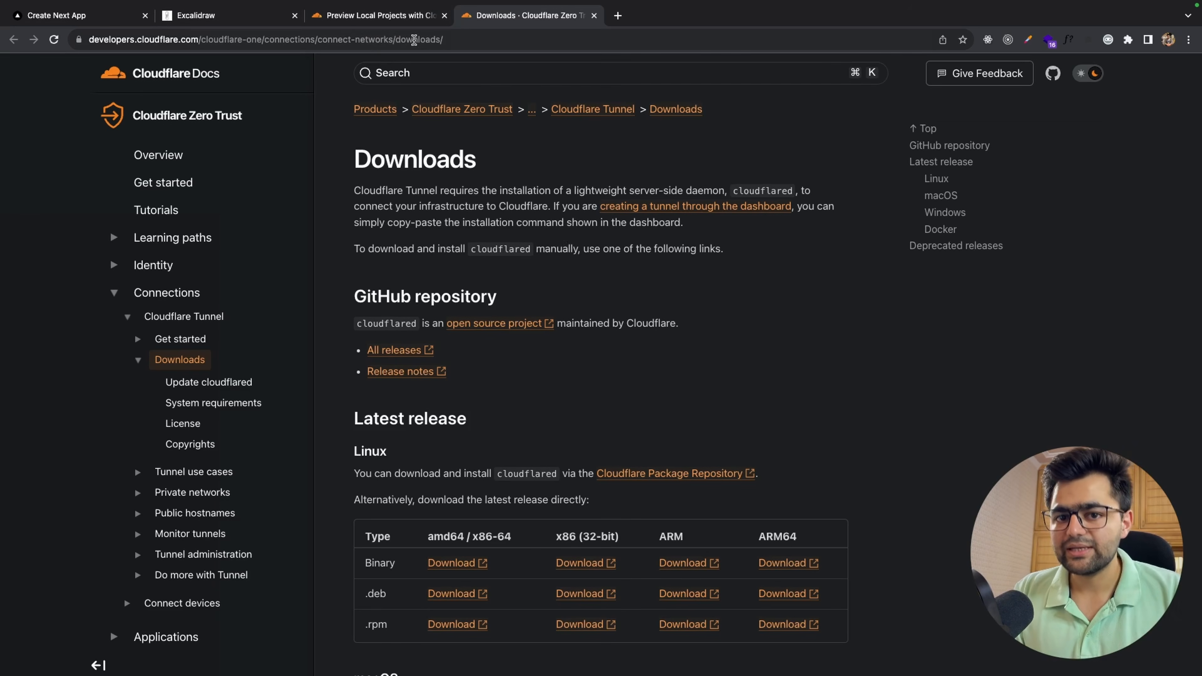
{"action": "scroll", "coordinate": [472, 160], "scroll_direction": "down", "scroll_amount": 5}
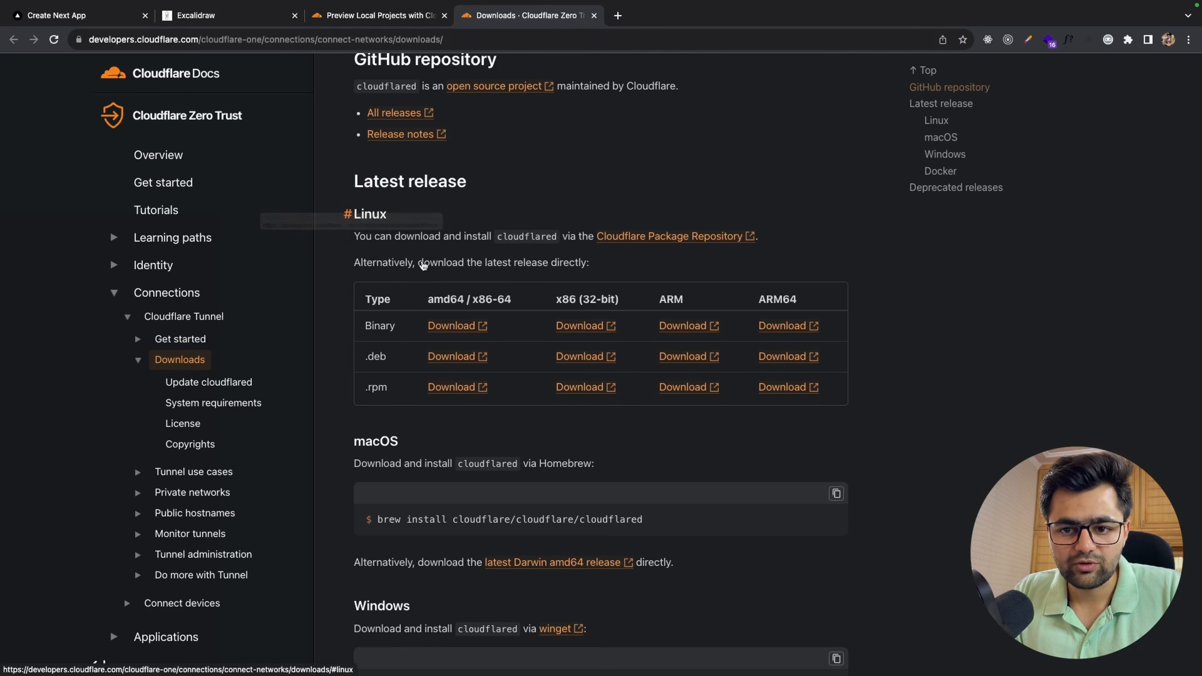
{"action": "scroll", "coordinate": [411, 275], "scroll_direction": "down", "scroll_amount": 5}
{"action": "scroll", "coordinate": [409, 377], "scroll_direction": "down", "scroll_amount": 1}
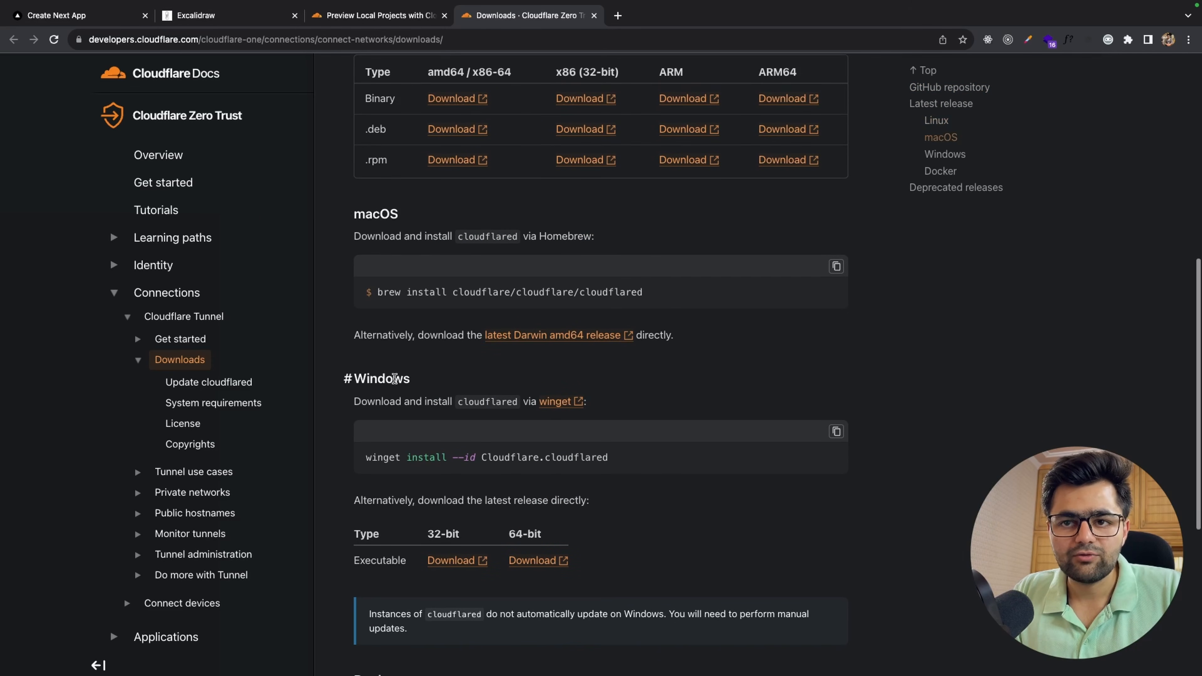
{"action": "left_click_drag", "start_coordinate": [376, 291], "coordinate": [654, 290]}
{"action": "key", "text": "super+c"}
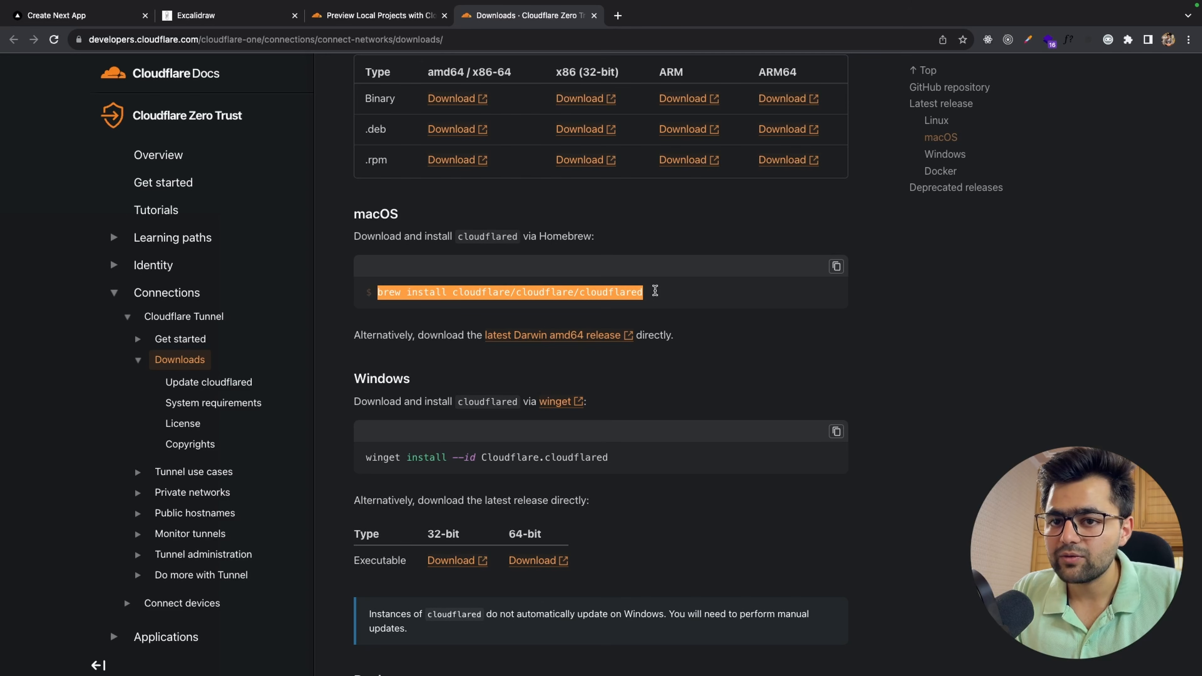
Step: Open Terminal and run "brew install cloudflare/cloudflare/cloudflared", shifting the Terminal window slightly aside
{"action": "key", "text": "ctrl+Left"}
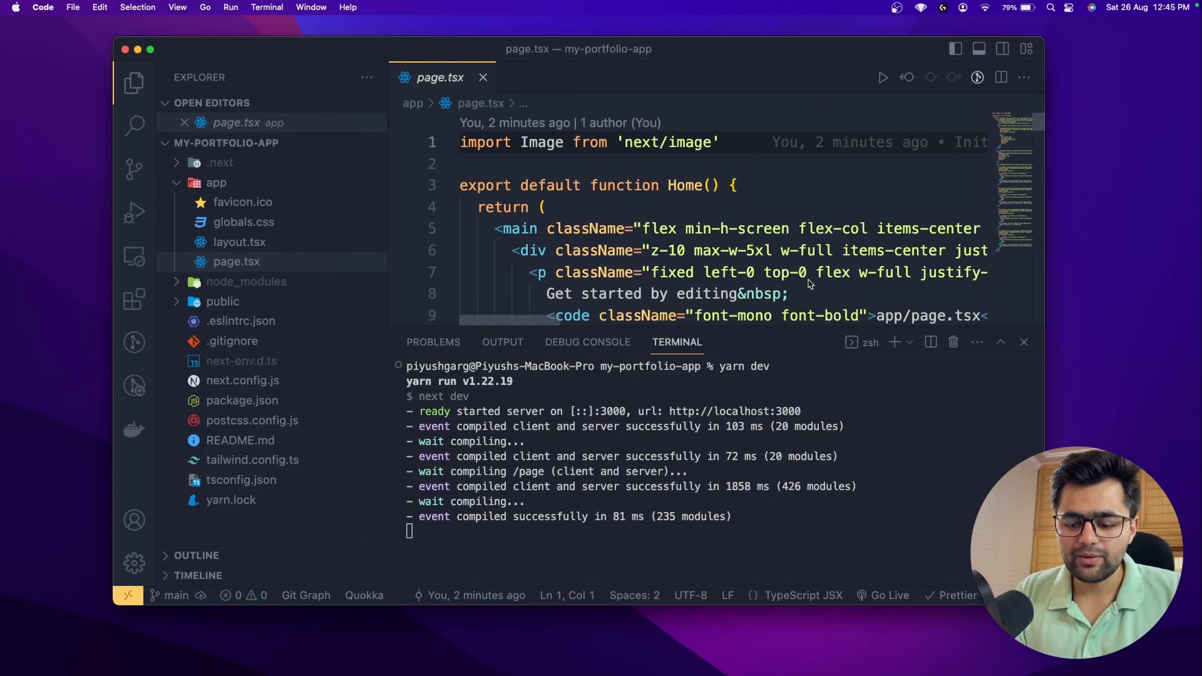
{"action": "key", "text": "super+space"}
{"action": "type", "text": "te"}
{"action": "key", "text": "Return"}
{"action": "key", "text": "super+v"}
{"action": "key", "text": "Return"}
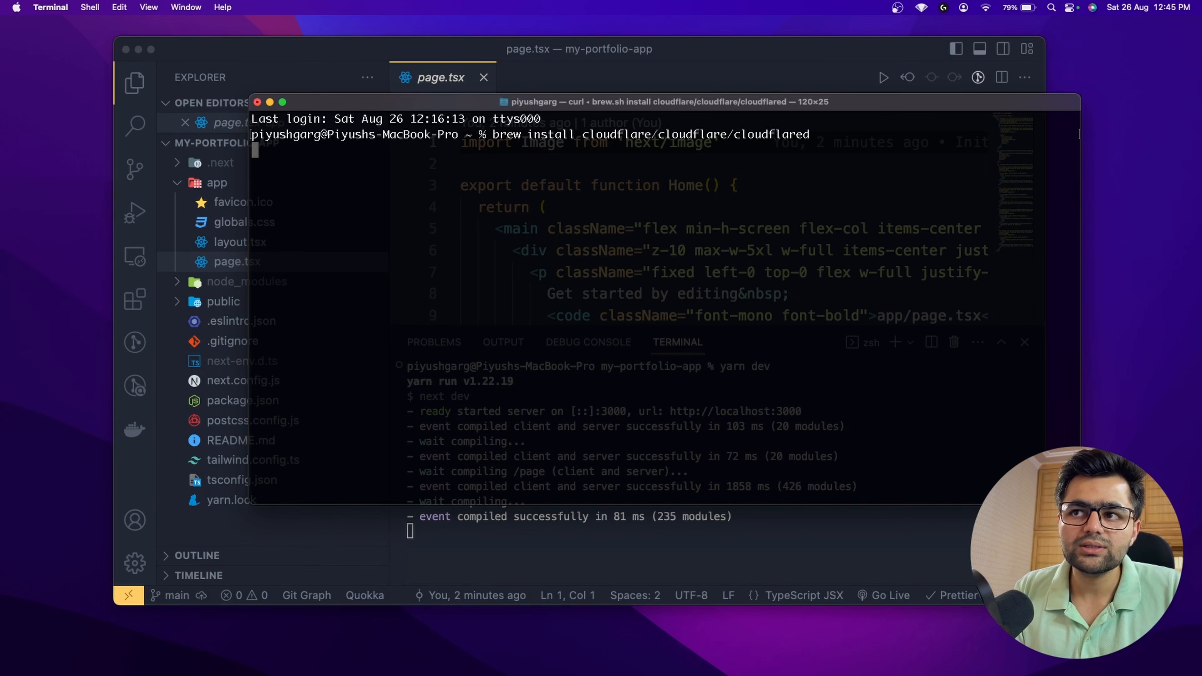
{"action": "left_click_drag", "start_coordinate": [811, 134], "coordinate": [751, 128]}
{"action": "left_click", "coordinate": [690, 219]}
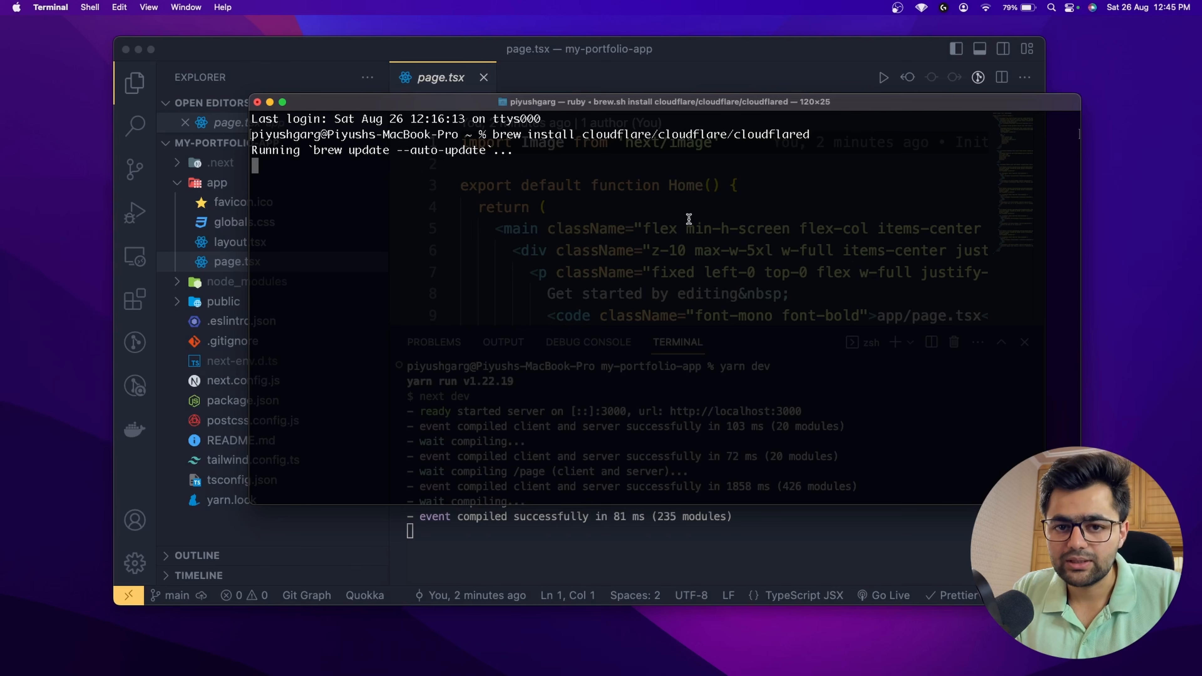
{"action": "left_click_drag", "start_coordinate": [540, 100], "coordinate": [522, 100]}
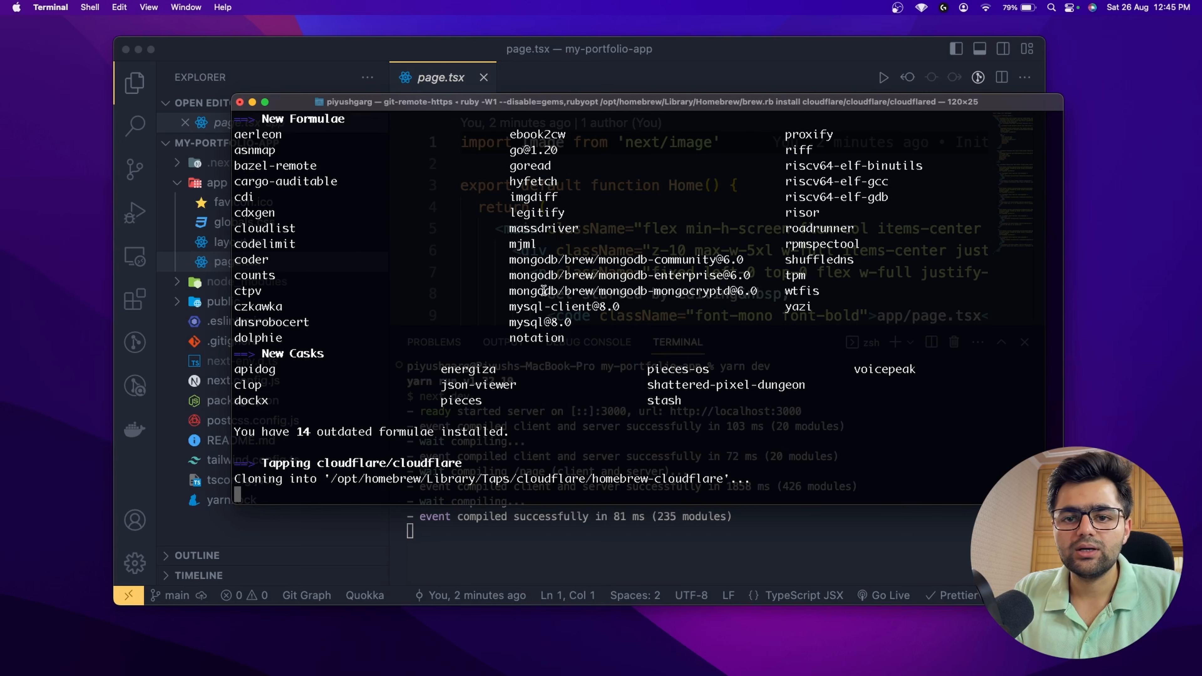
Step: Return to the "Preview local projects with Cloudflare Tunnel" page in Chrome and copy the "cloudflared --version" command
{"action": "key", "text": "ctrl+Right"}
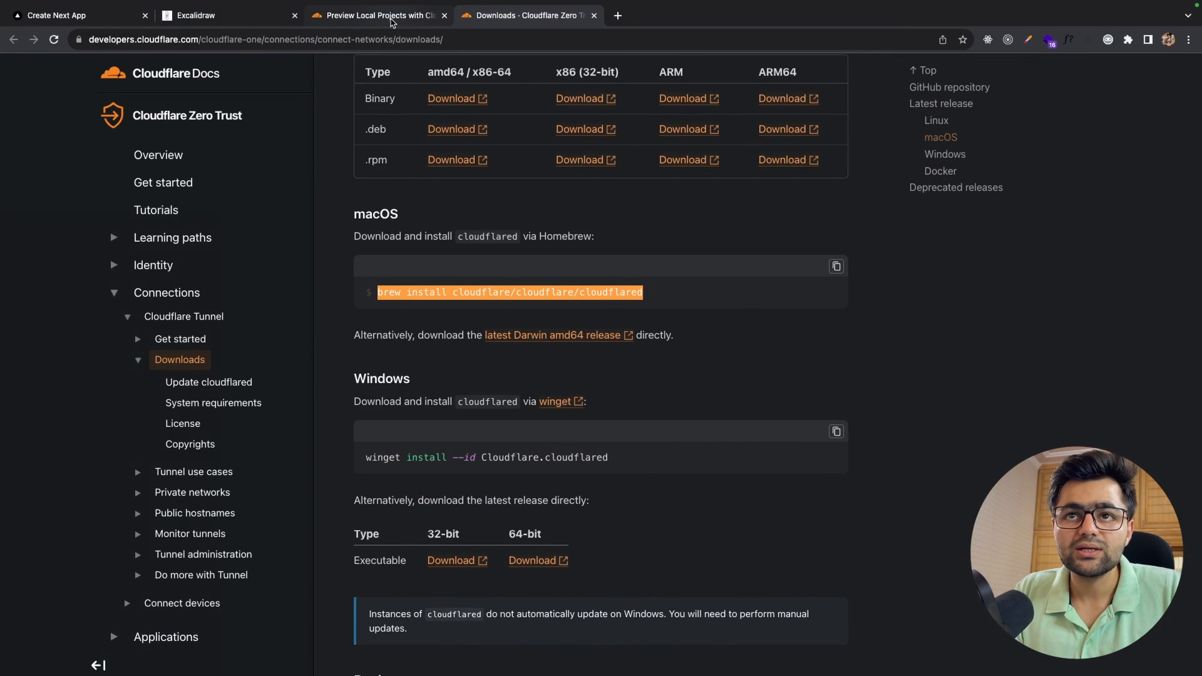
{"action": "left_click", "coordinate": [379, 15]}
{"action": "scroll", "coordinate": [397, 336], "scroll_direction": "down", "scroll_amount": 6}
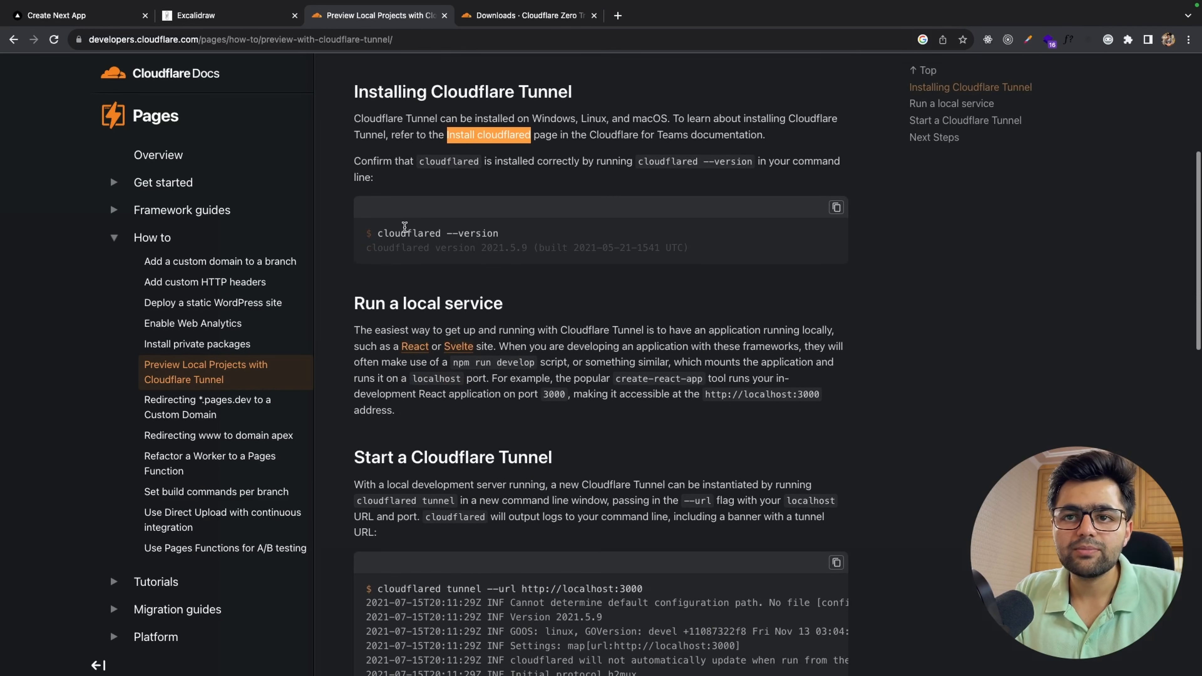
{"action": "left_click_drag", "start_coordinate": [379, 233], "coordinate": [516, 234]}
{"action": "key", "text": "super+c"}
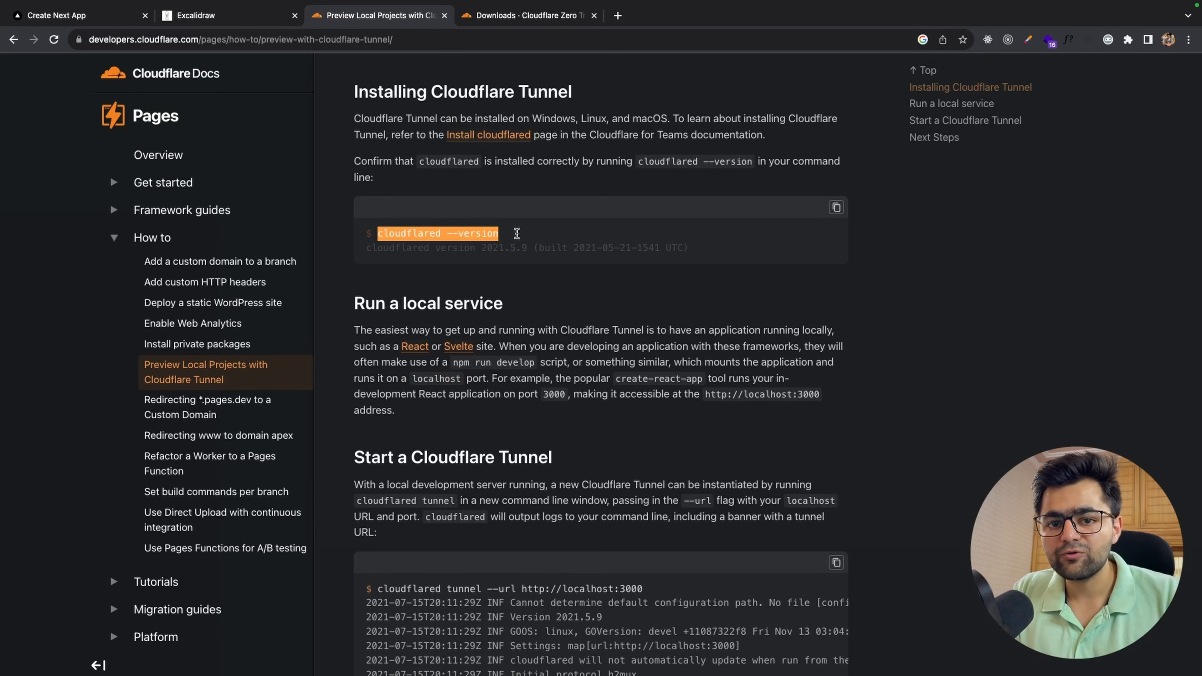
Step: Switch back to Terminal, minimize the VS Code window, clear the output and run "cloudflared --version"
{"action": "key", "text": "ctrl+Left"}
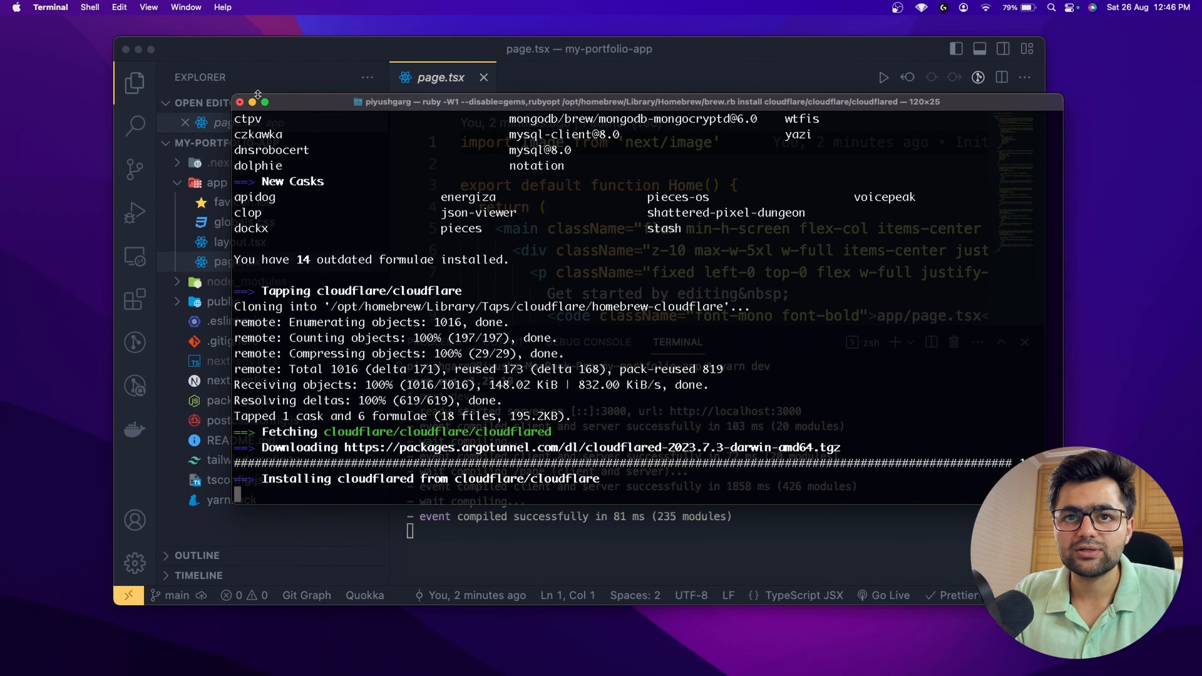
{"action": "left_click_drag", "start_coordinate": [311, 105], "coordinate": [281, 98]}
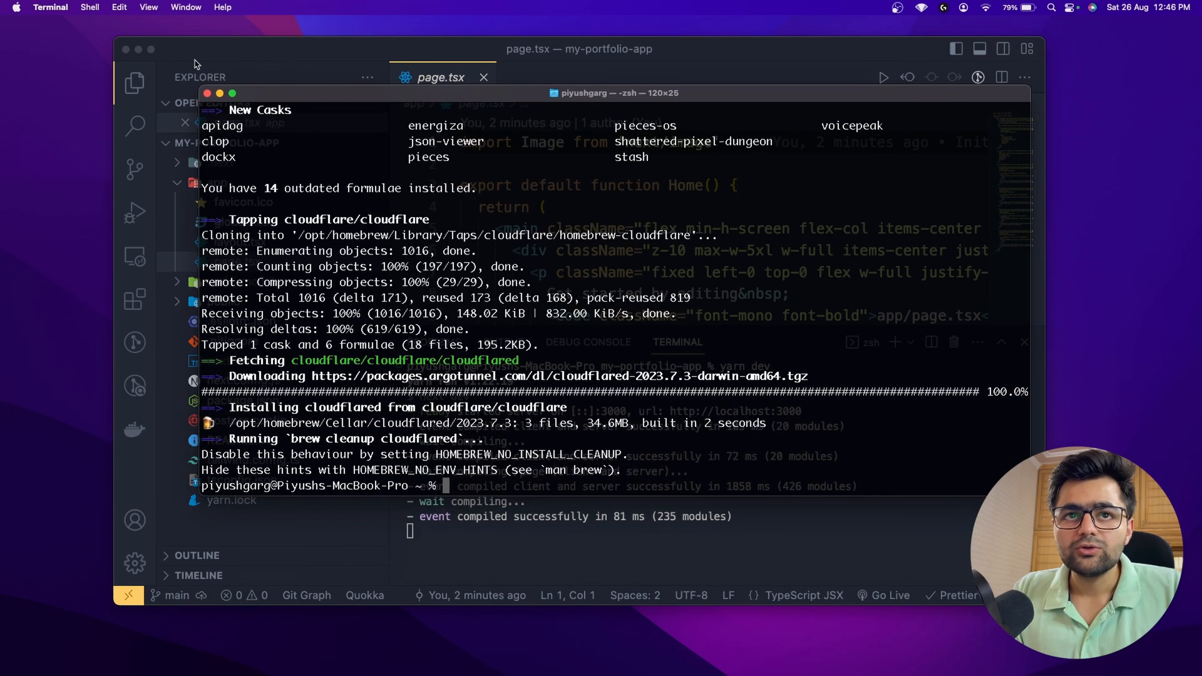
{"action": "left_click", "coordinate": [139, 51]}
{"action": "left_click_drag", "start_coordinate": [451, 98], "coordinate": [407, 92]}
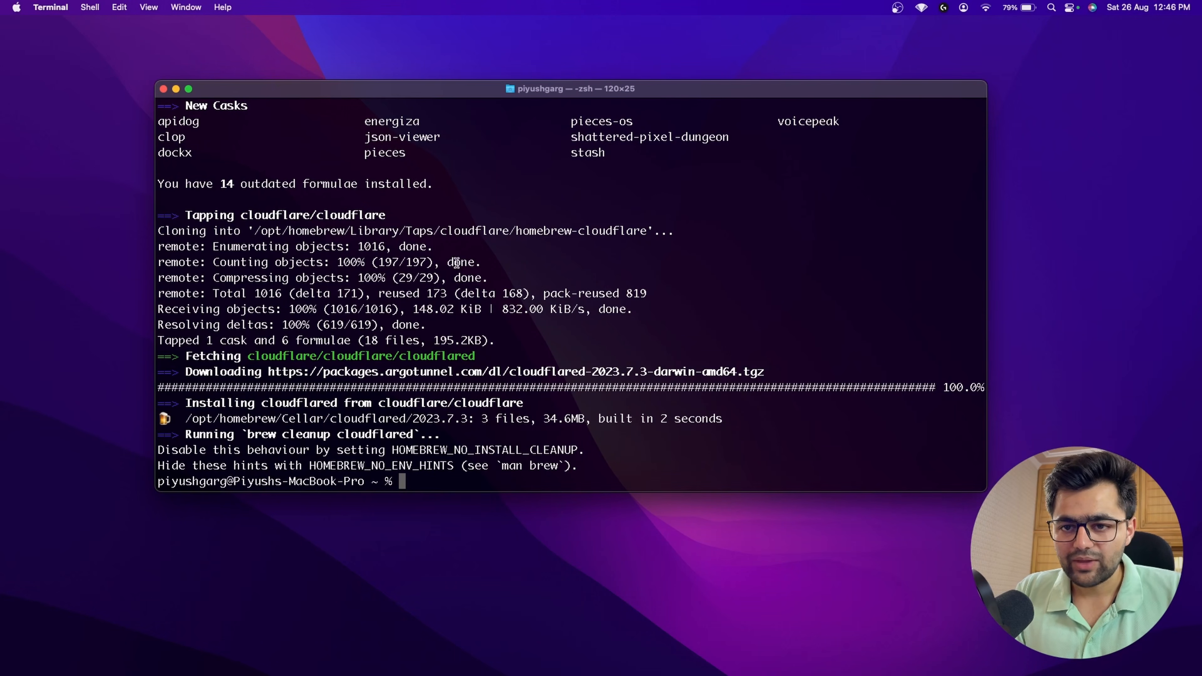
{"action": "key", "text": "super+k"}
{"action": "key", "text": "super+v"}
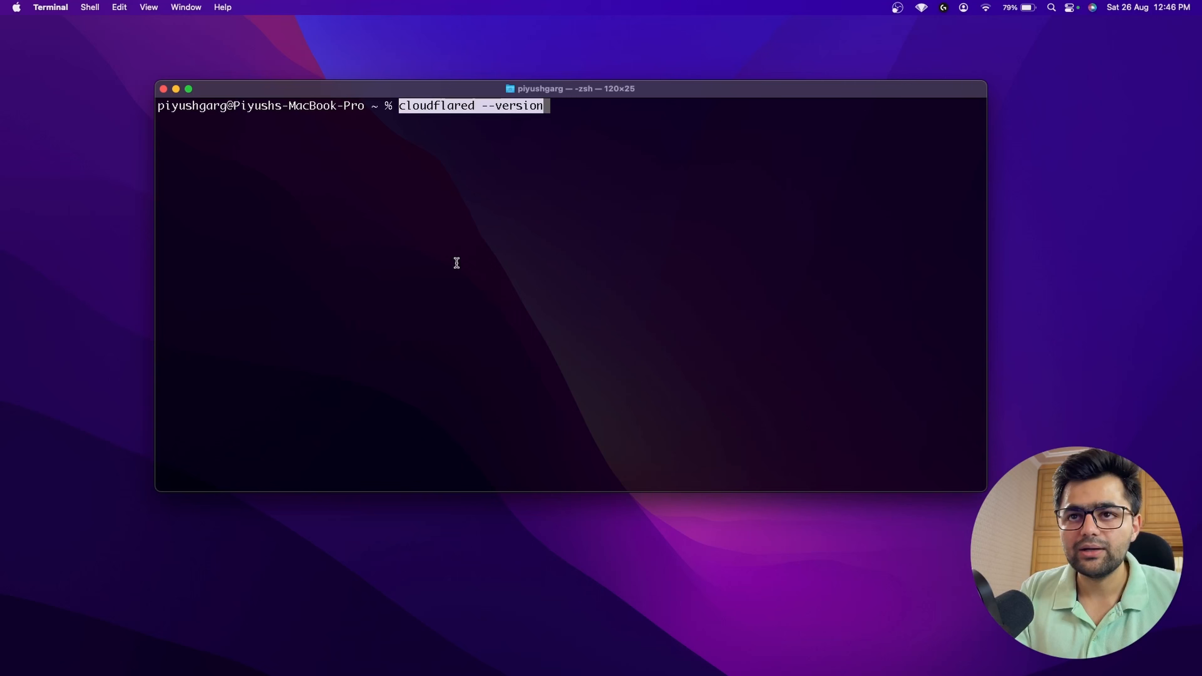
{"action": "key", "text": "Return"}
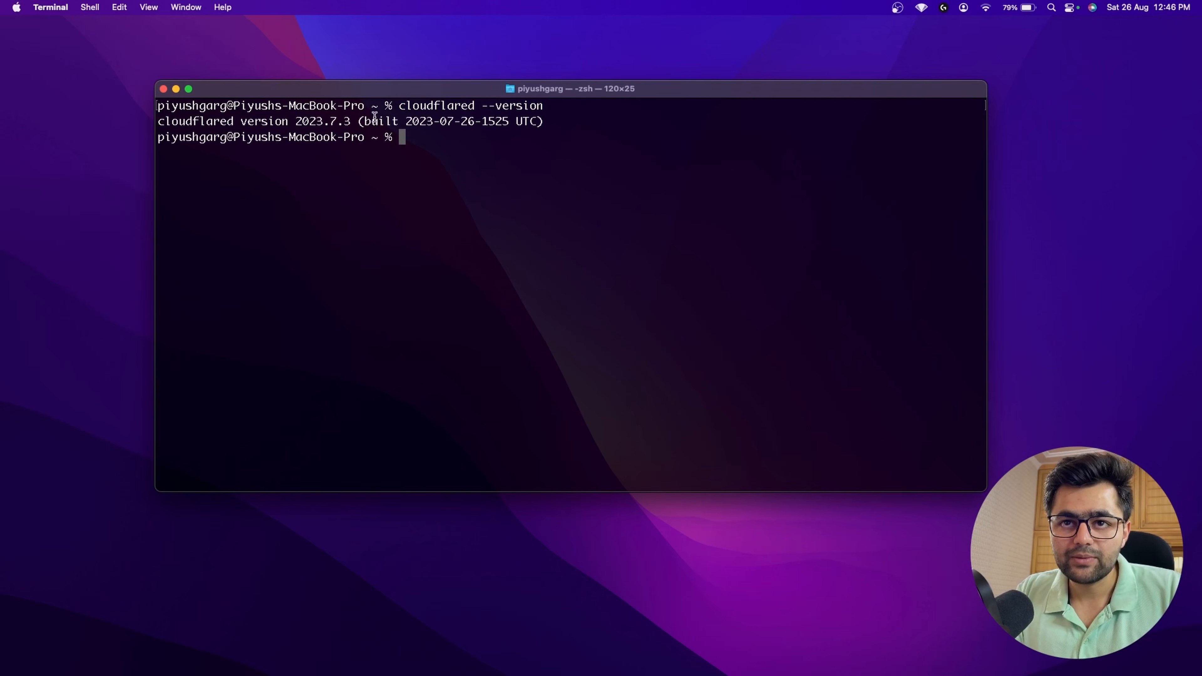
{"action": "left_click_drag", "start_coordinate": [295, 119], "coordinate": [356, 120]}
{"action": "left_click", "coordinate": [356, 119]}
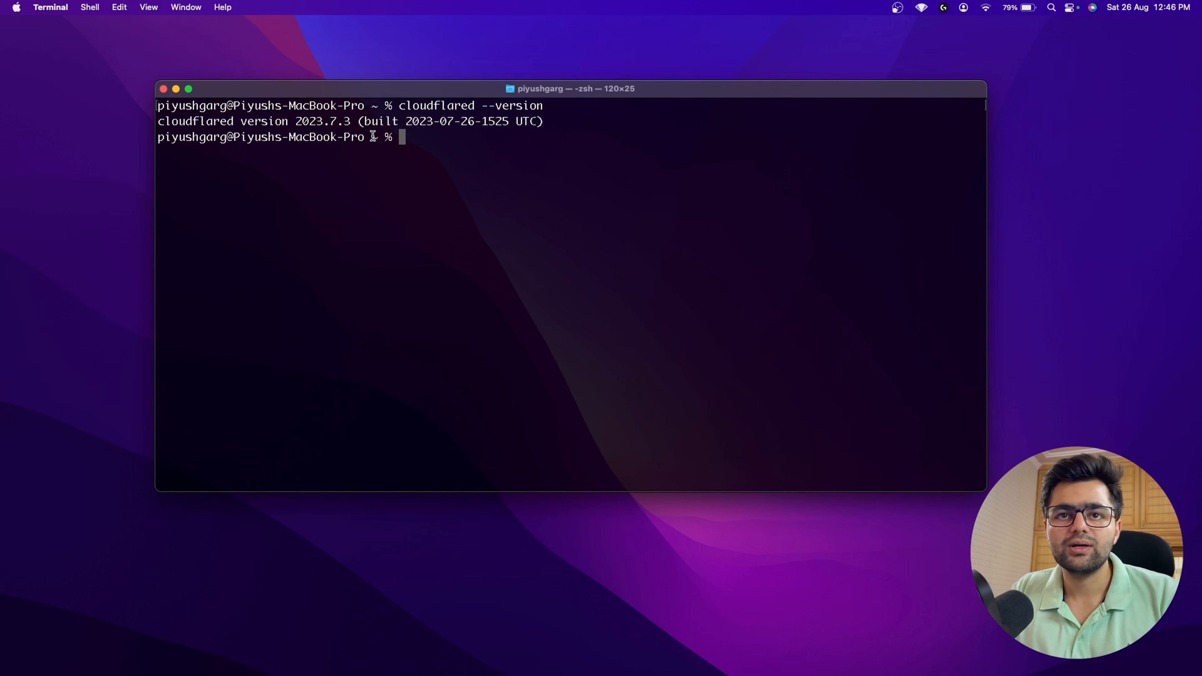
{"action": "key", "text": "ctrl+Right"}
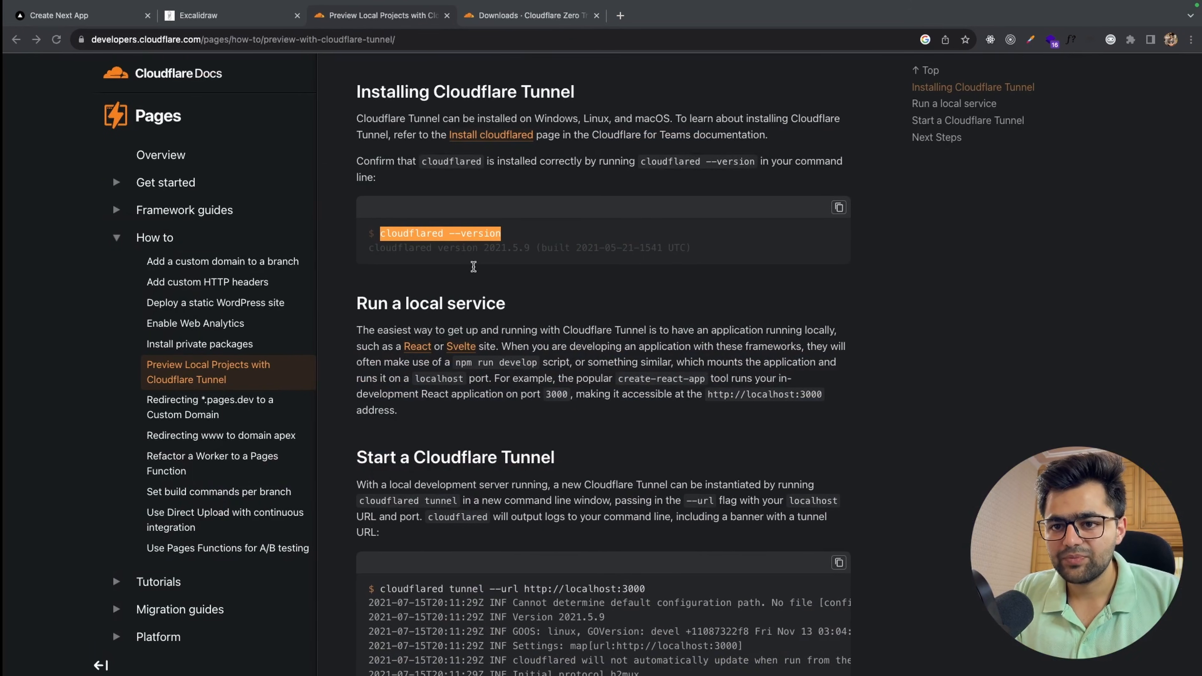
{"action": "scroll", "coordinate": [475, 270], "scroll_direction": "down", "scroll_amount": 2}
{"action": "scroll", "coordinate": [476, 270], "scroll_direction": "down", "scroll_amount": 3}
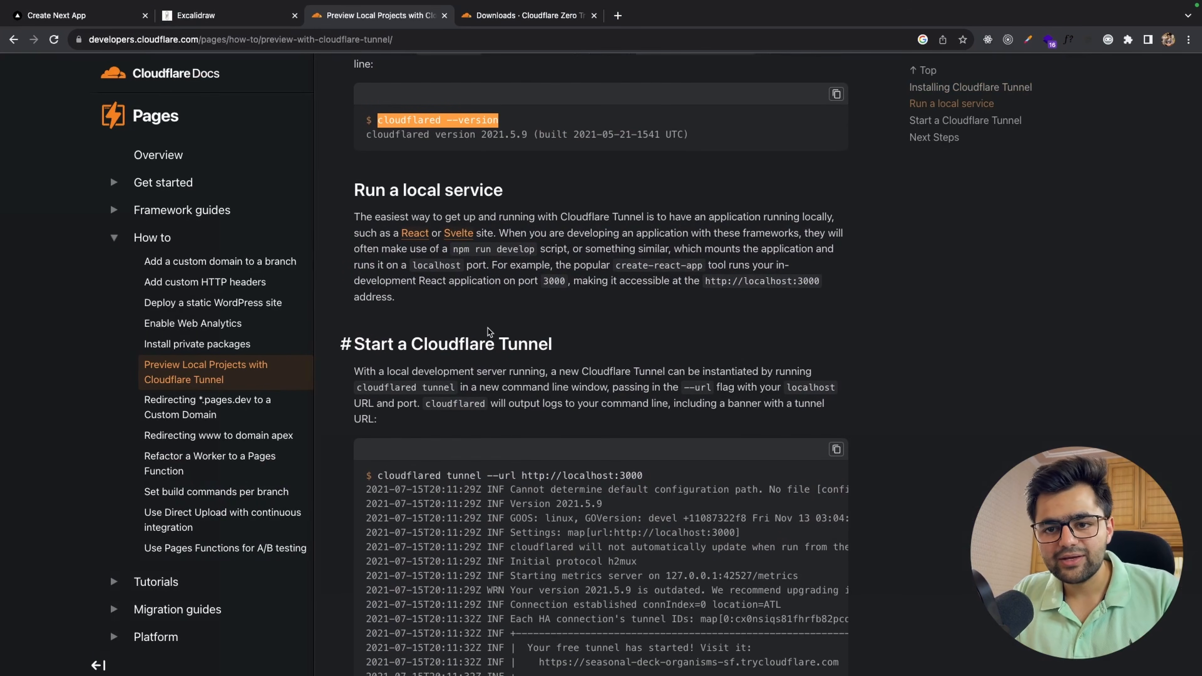
{"action": "left_click_drag", "start_coordinate": [378, 397], "coordinate": [645, 396]}
{"action": "key", "text": "super+c"}
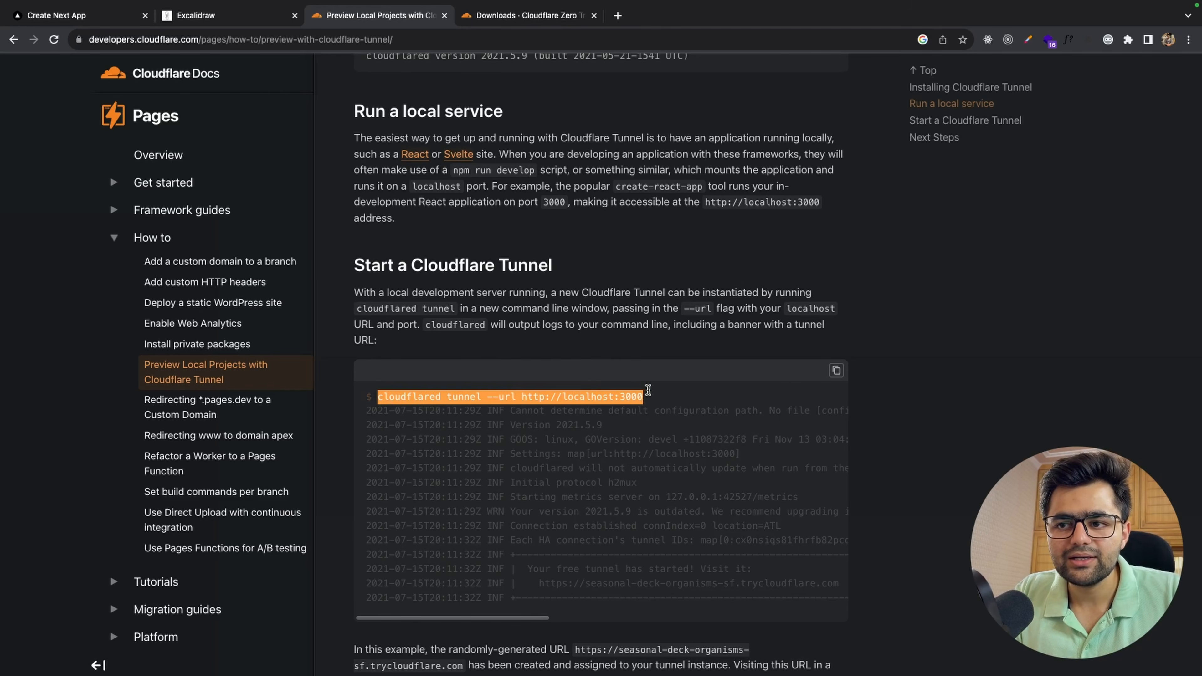
{"action": "key", "text": "ctrl+Left"}
{"action": "key", "text": "super+k"}
{"action": "key", "text": "super+v"}
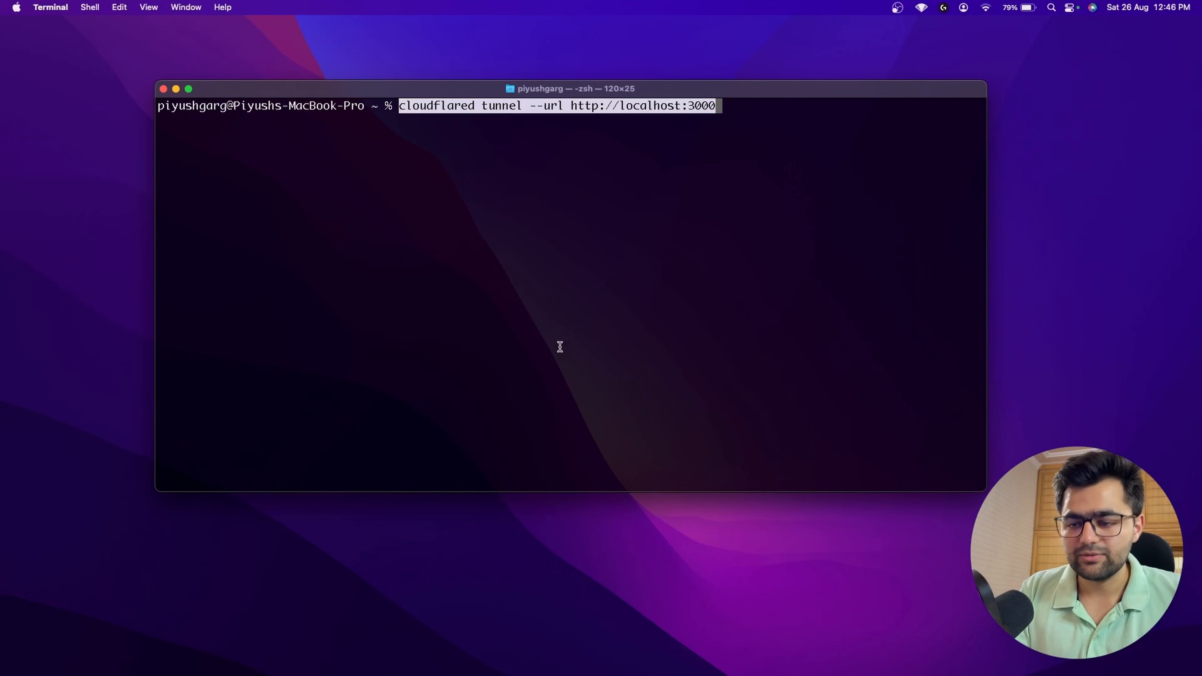
{"action": "key", "text": "super+plus"}
{"action": "key", "text": "super+plus"}
{"action": "key", "text": "super+plus"}
{"action": "left_click_drag", "start_coordinate": [658, 91], "coordinate": [513, 122]}
Step: Highlight the parts of the tunnel command, run it for localhost:3000, and shrink the text so the whole Terminal window fits
{"action": "double_click", "coordinate": [453, 139]}
{"action": "double_click", "coordinate": [432, 143]}
{"action": "double_click", "coordinate": [507, 141]}
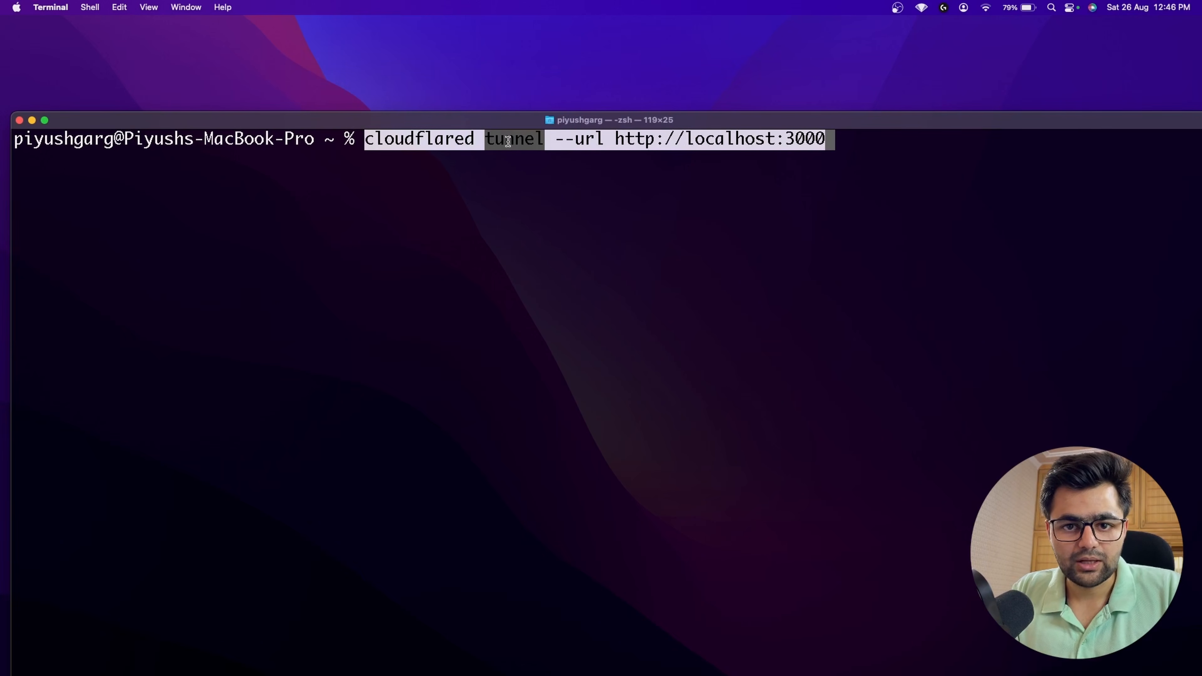
{"action": "double_click", "coordinate": [600, 141]}
{"action": "left_click_drag", "start_coordinate": [628, 139], "coordinate": [836, 149]}
{"action": "left_click", "coordinate": [836, 149]}
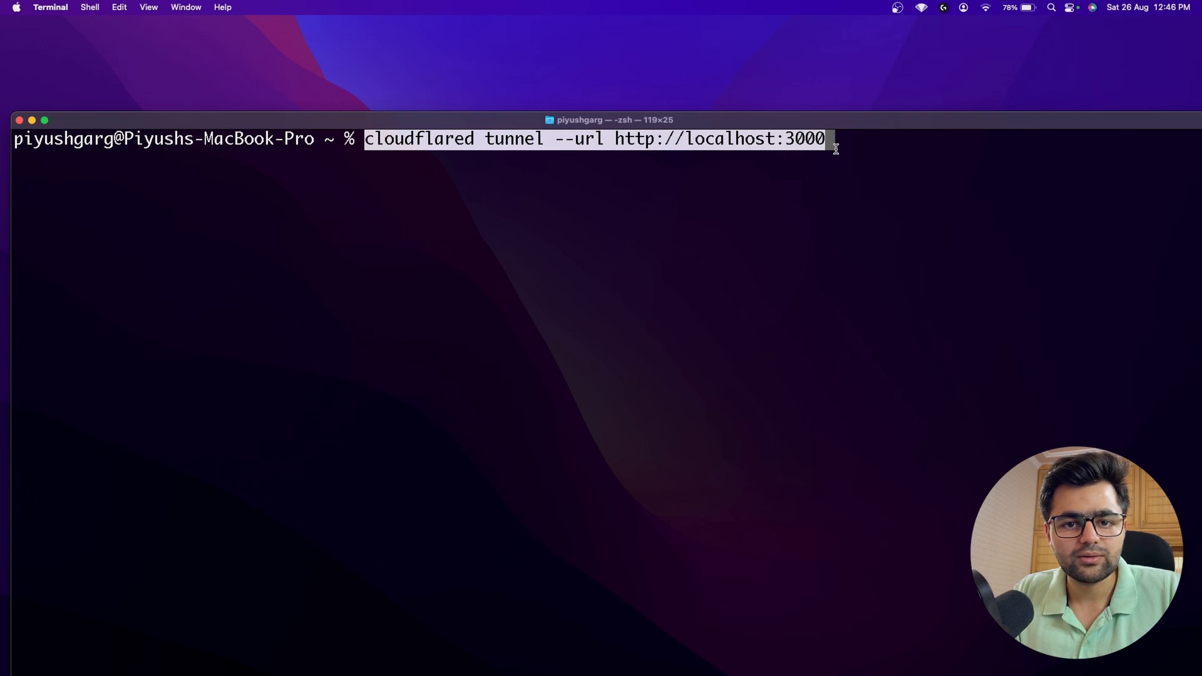
{"action": "key", "text": "Right"}
{"action": "key", "text": "Return"}
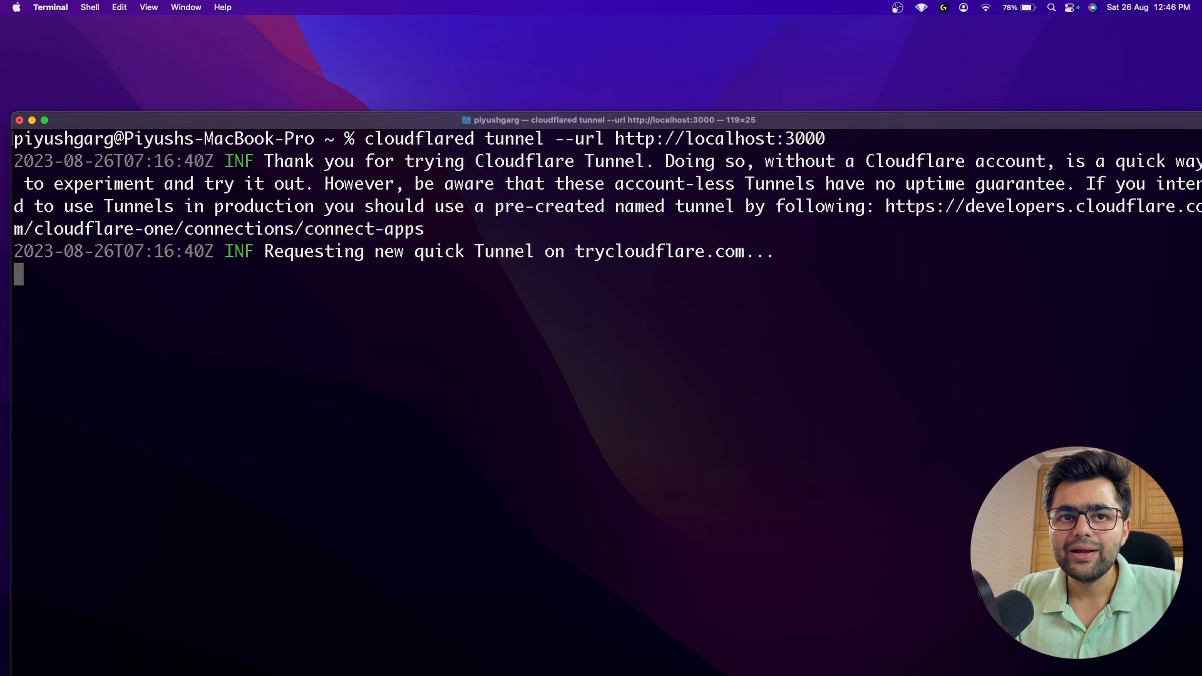
{"action": "key", "text": "super+minus"}
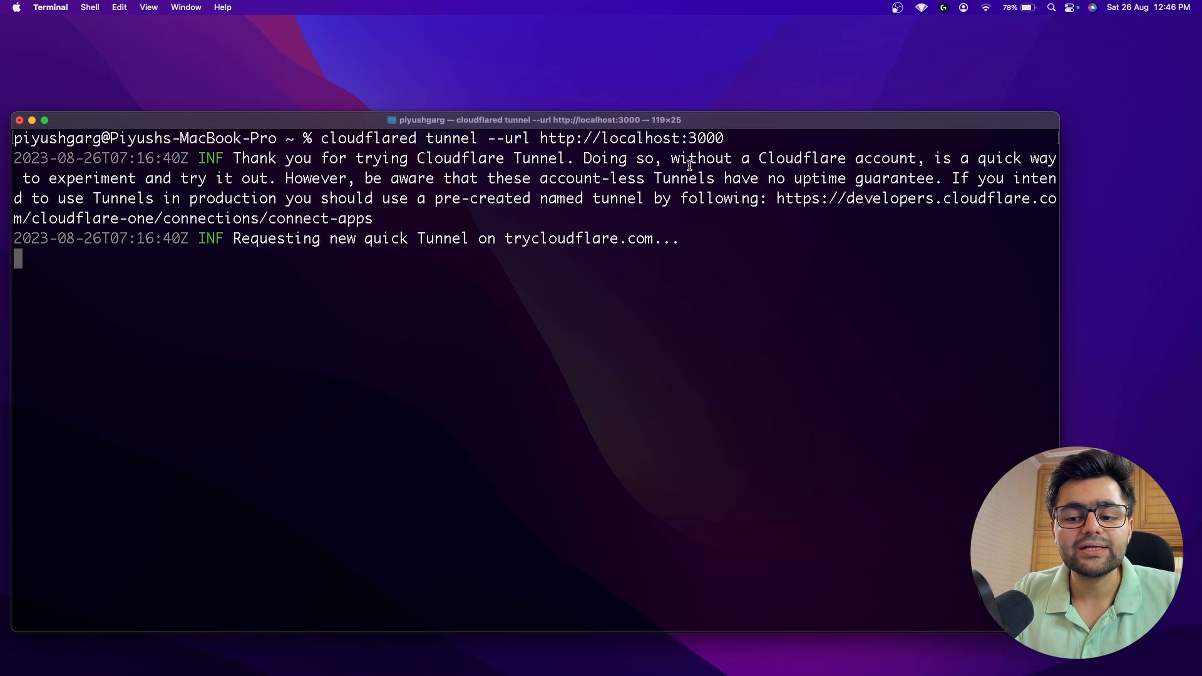
{"action": "left_click_drag", "start_coordinate": [497, 115], "coordinate": [522, 87]}
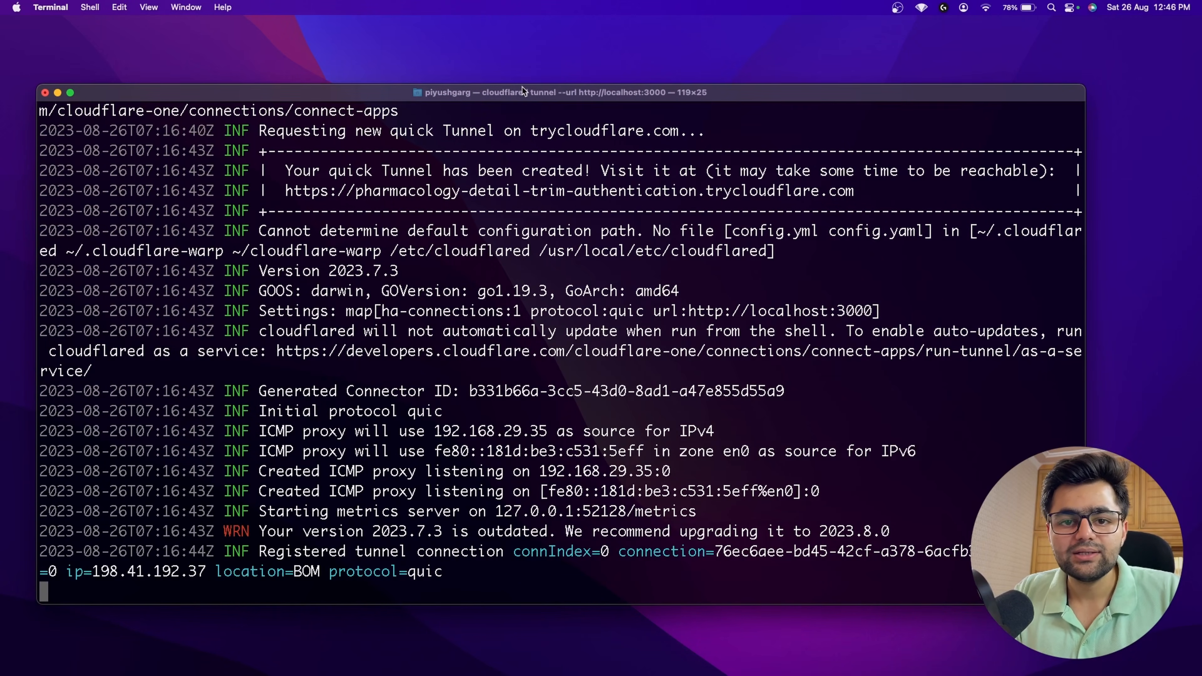
Step: Copy the generated trycloudflare.com URL from the quick tunnel message in the Terminal output
{"action": "scroll", "coordinate": [451, 173], "scroll_direction": "up", "scroll_amount": 1}
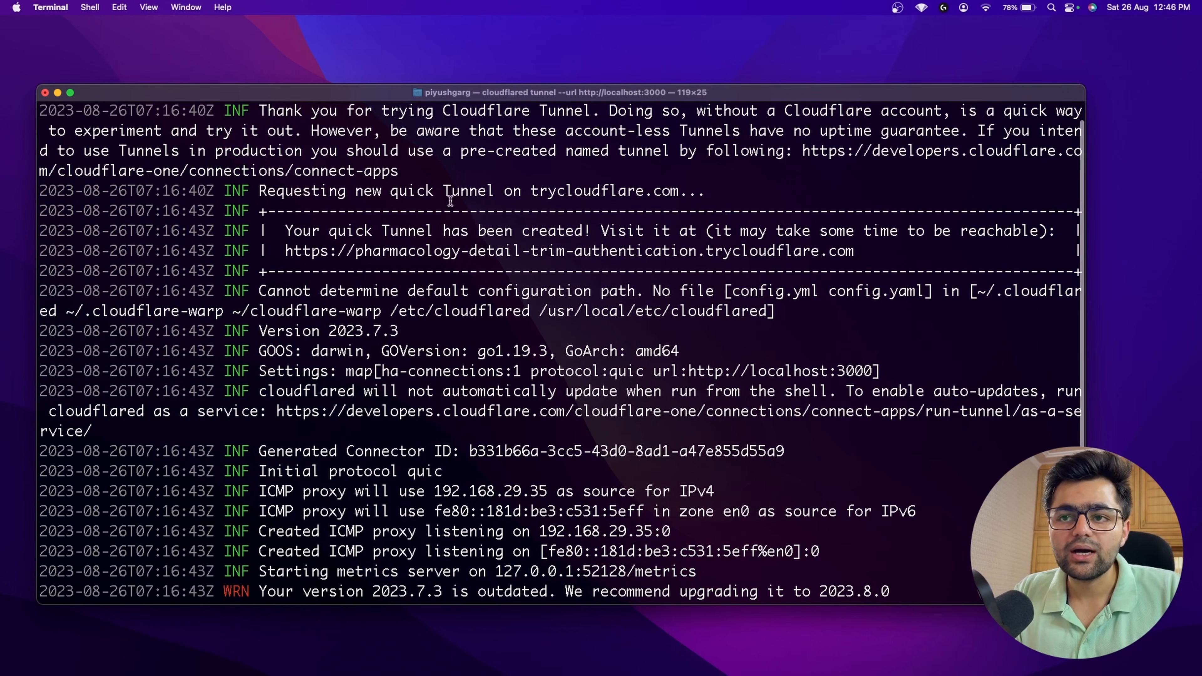
{"action": "left_click_drag", "start_coordinate": [286, 251], "coordinate": [458, 251]}
{"action": "left_click_drag", "start_coordinate": [354, 251], "coordinate": [597, 250]}
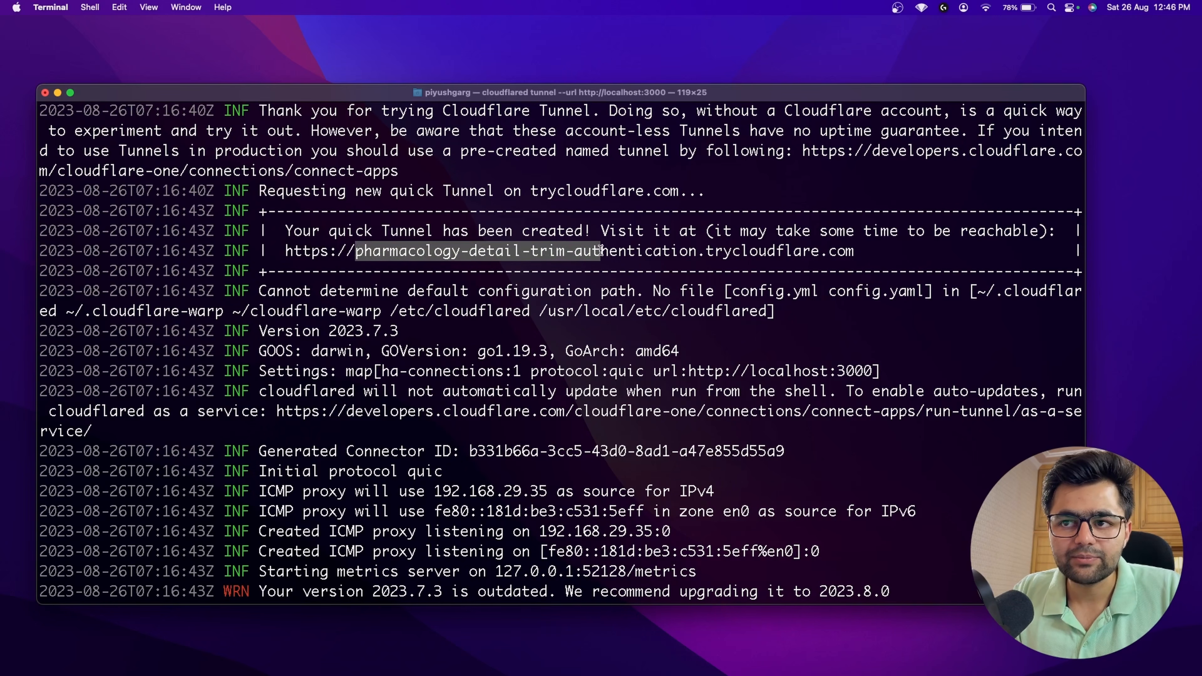
{"action": "left_click_drag", "start_coordinate": [708, 249], "coordinate": [289, 247]}
{"action": "key", "text": "super+c"}
Step: Open the copied trycloudflare.com tunnel URL in a new Chrome incognito window
{"action": "key", "text": "ctrl+Right"}
{"action": "key", "text": "ctrl+Right"}
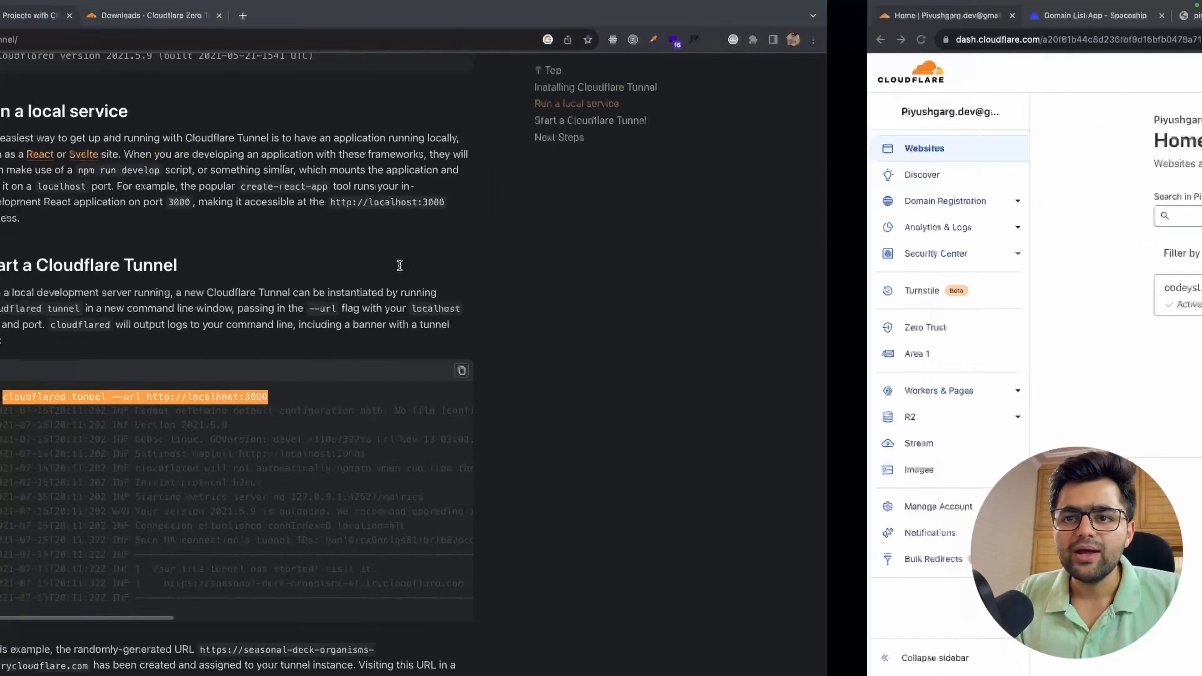
{"action": "key", "text": "super+shift+n"}
{"action": "key", "text": "super+v"}
{"action": "key", "text": "Return"}
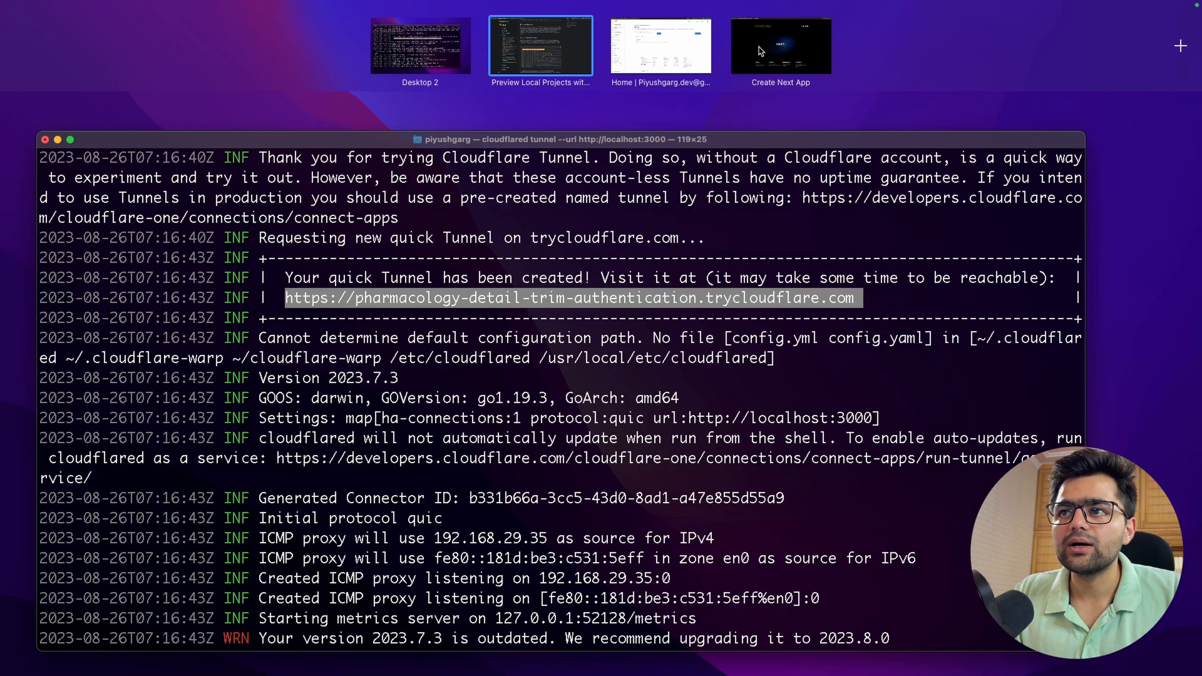
Step: View the Next.js app served through the tunnel in the incognito window and return to the Terminal desktop
{"action": "left_click", "coordinate": [759, 48]}
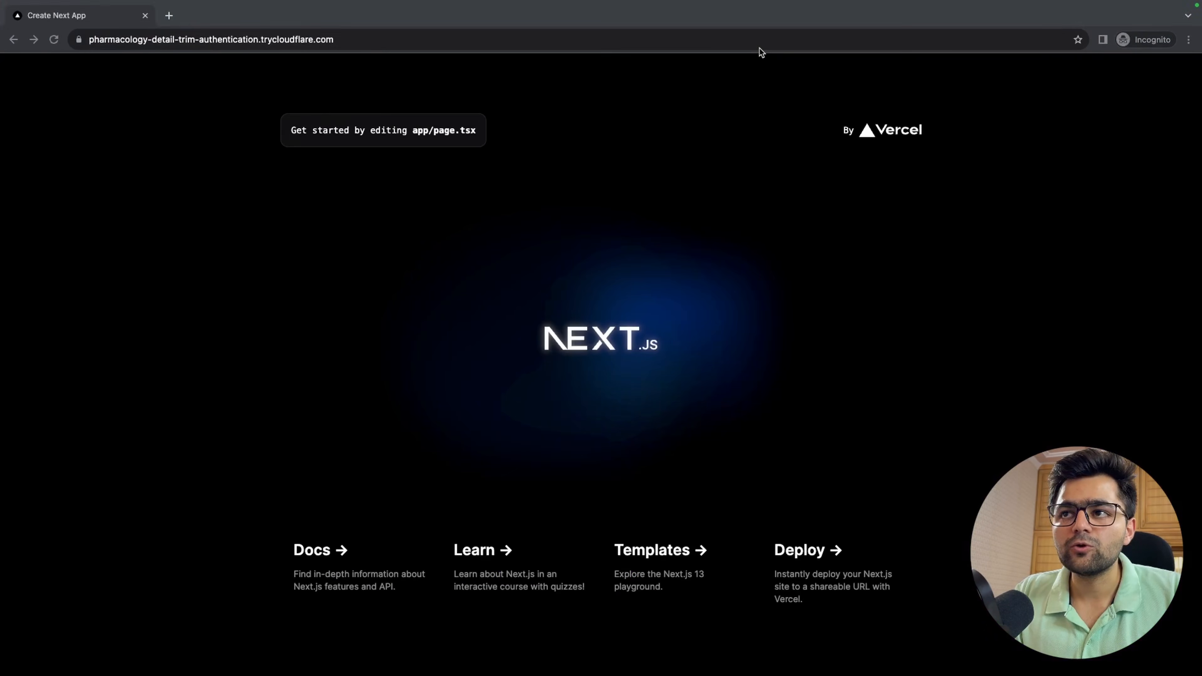
{"action": "key", "text": "ctrl+Up"}
{"action": "left_click", "coordinate": [585, 216]}
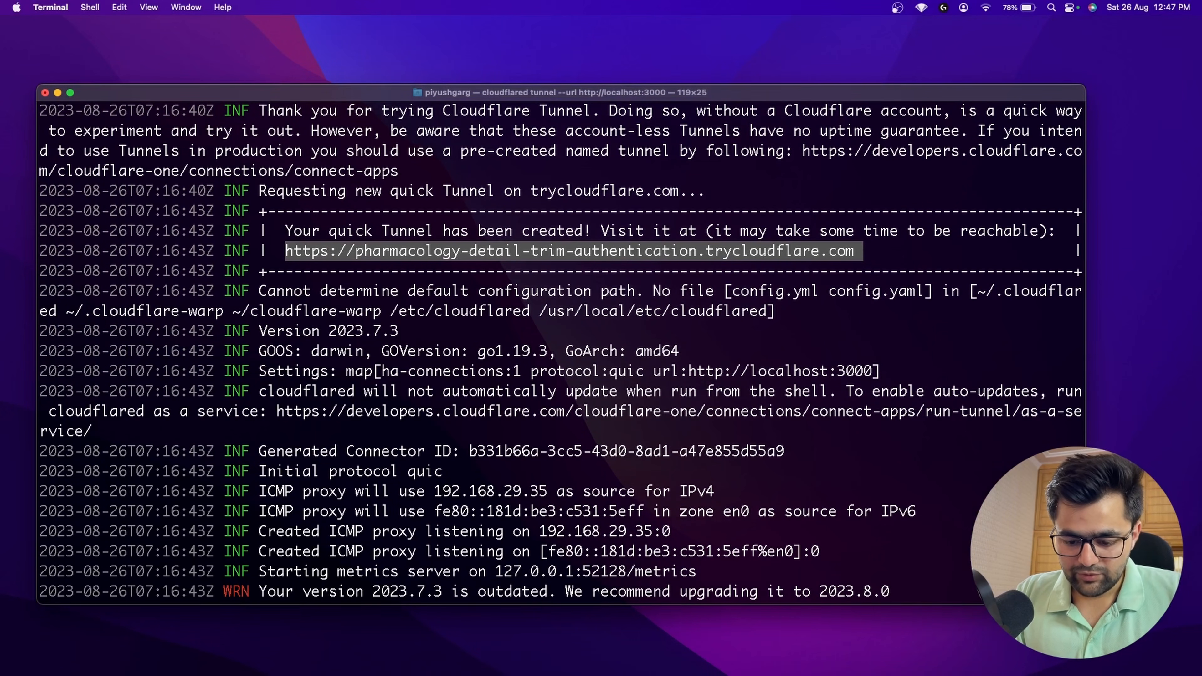
Step: Switch to VS Code, replace the "Get started by editing" text in app/page.tsx with the developer's name followed by "Local Host", and save
{"action": "key", "text": "super+Tab"}
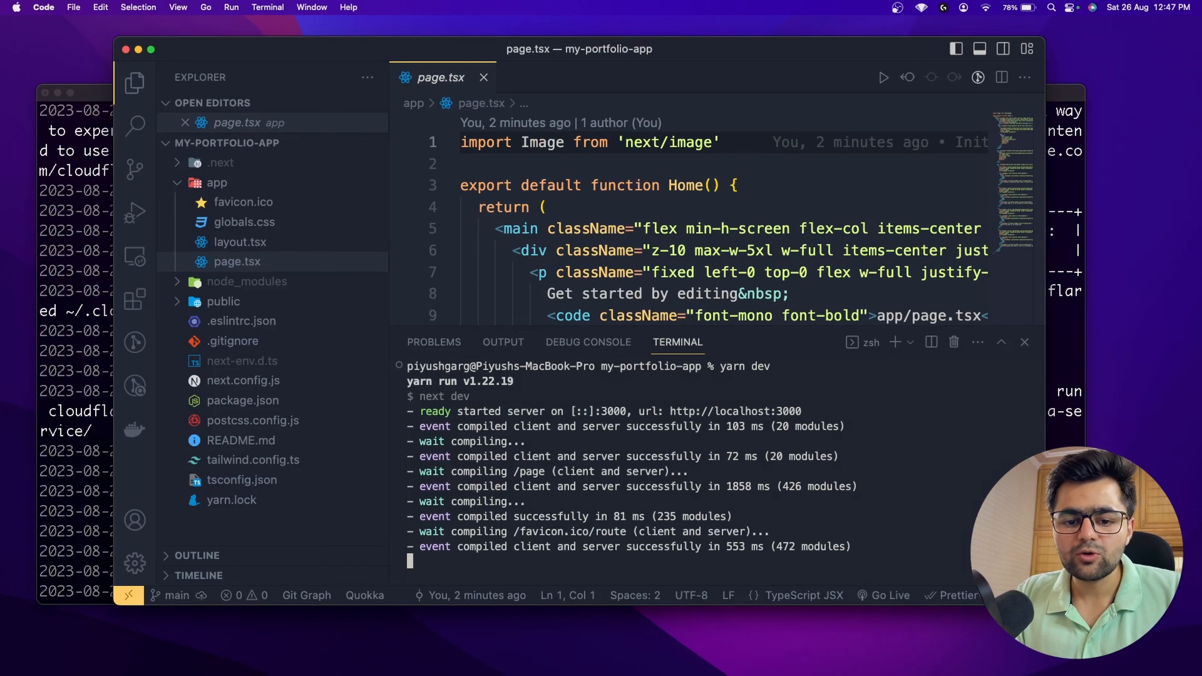
{"action": "scroll", "coordinate": [663, 236], "scroll_direction": "down", "scroll_amount": 2}
{"action": "left_click_drag", "start_coordinate": [547, 247], "coordinate": [746, 248]}
{"action": "type", "text": "Piyush Garg "}
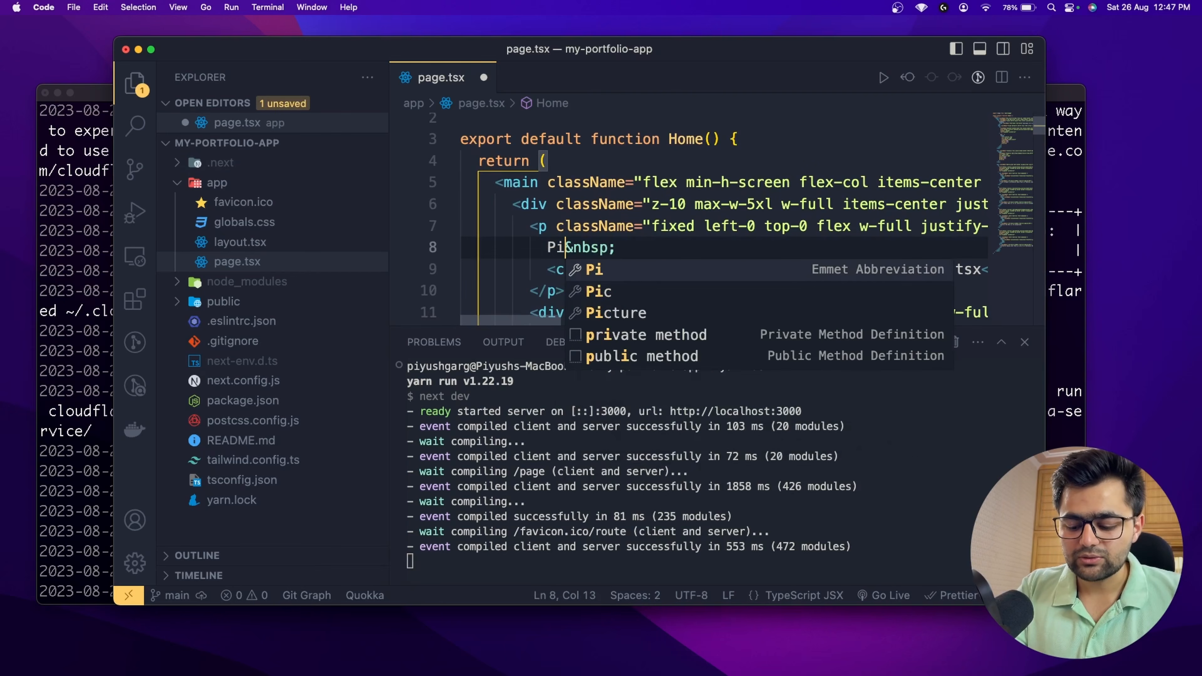
{"action": "type", "text": "Local Hosy"}
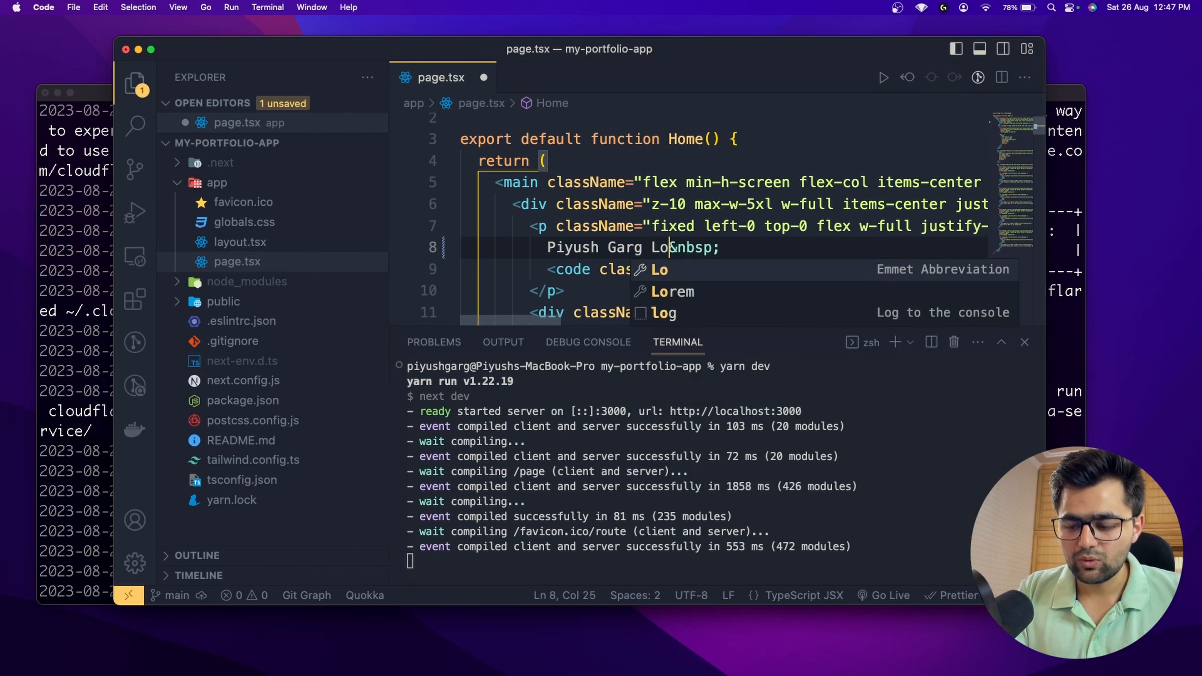
{"action": "key", "text": "BackSpace"}
{"action": "type", "text": "t"}
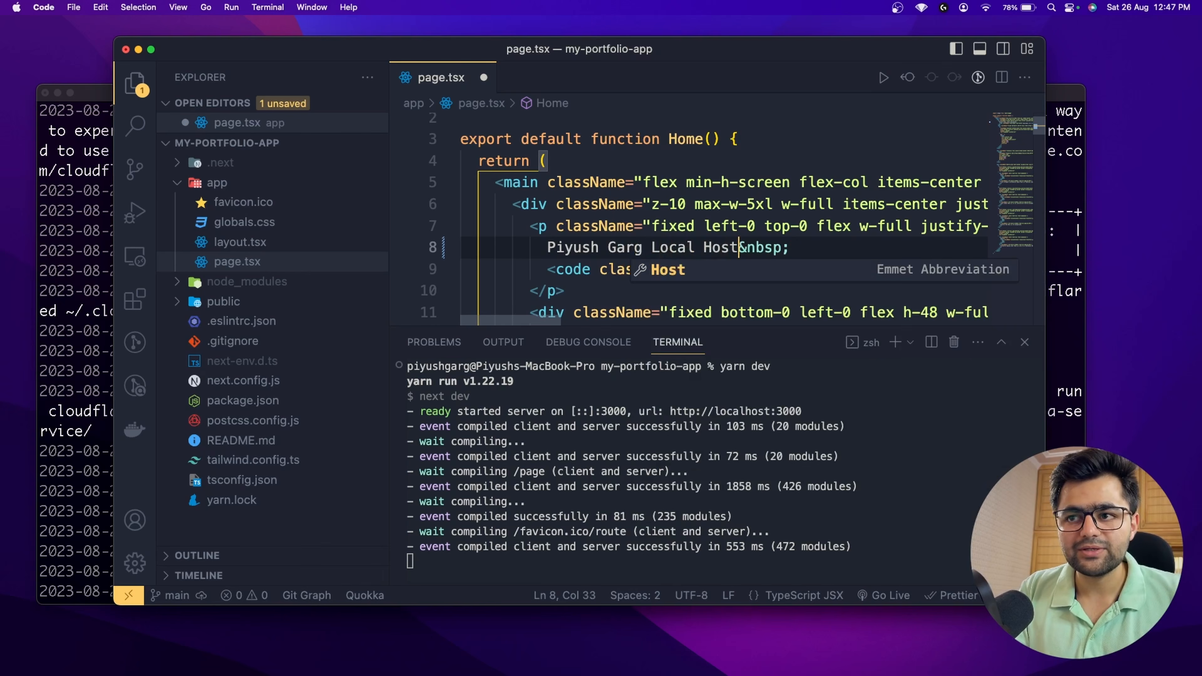
{"action": "key", "text": "super+s"}
Step: Check the edited heading text on the tunnel page in the incognito window
{"action": "key", "text": "ctrl+Right"}
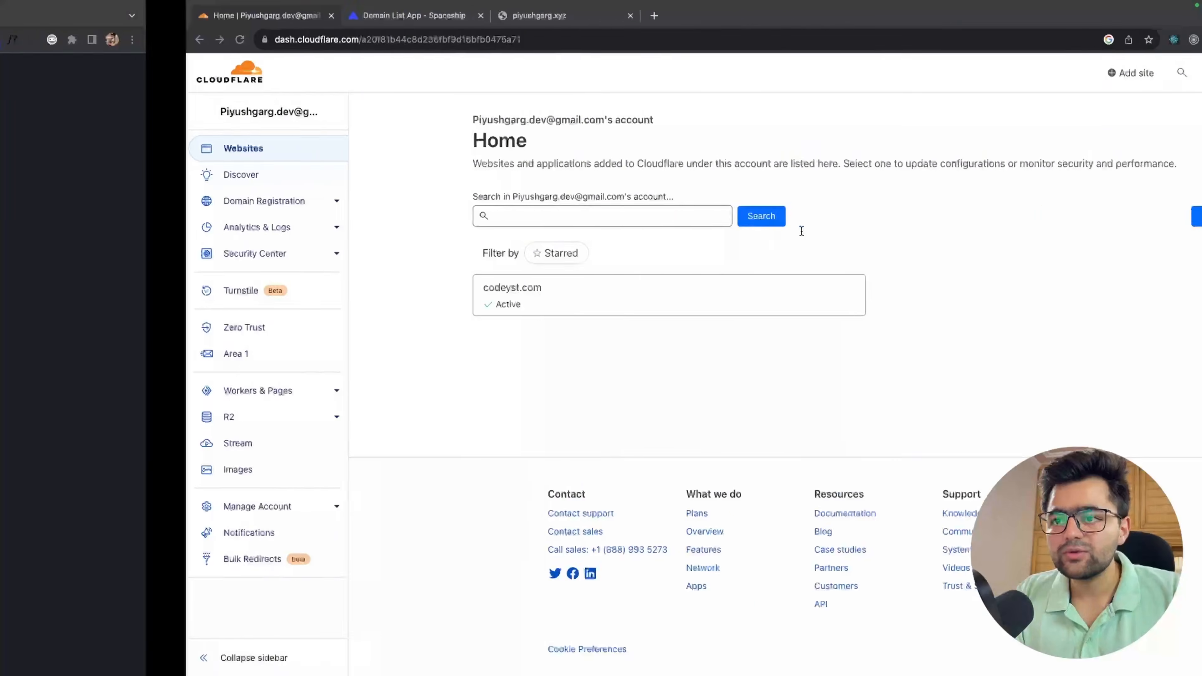
{"action": "key", "text": "ctrl+Right"}
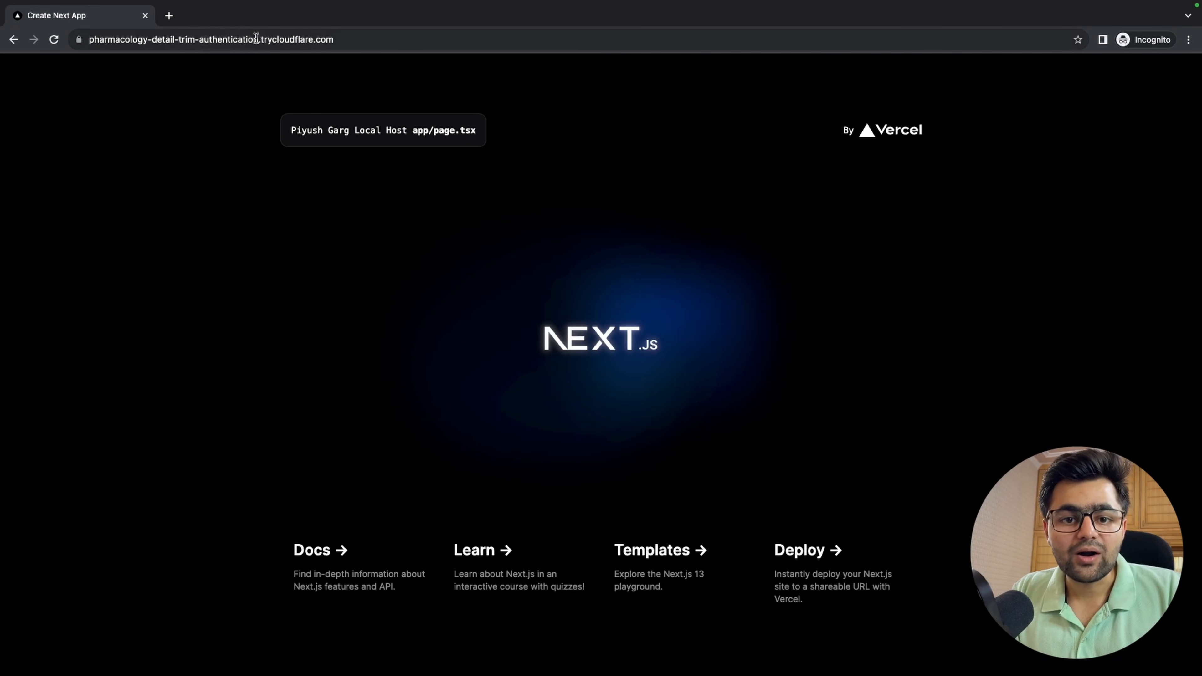
{"action": "left_click_drag", "start_coordinate": [297, 128], "coordinate": [370, 127]}
{"action": "left_click", "coordinate": [370, 127]}
Step: Stop the dev server in the VS Code terminal and reload the tunnel page in the incognito window
{"action": "key", "text": "ctrl+Left"}
{"action": "key", "text": "ctrl+Left"}
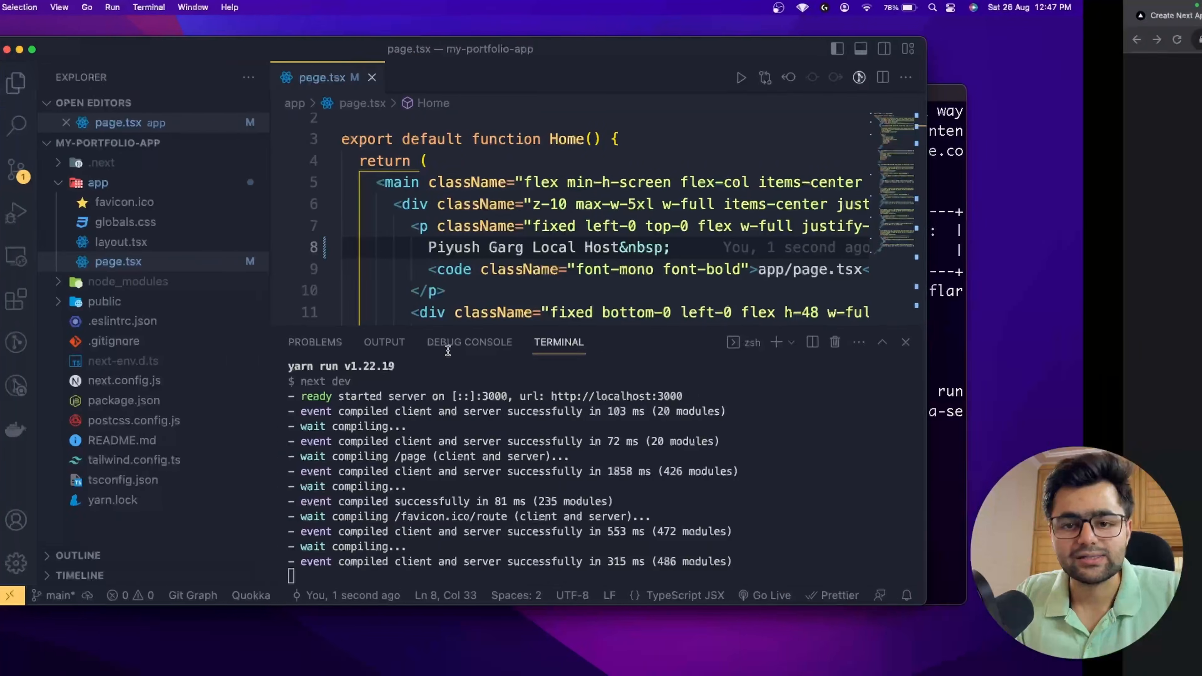
{"action": "key", "text": "ctrl+c"}
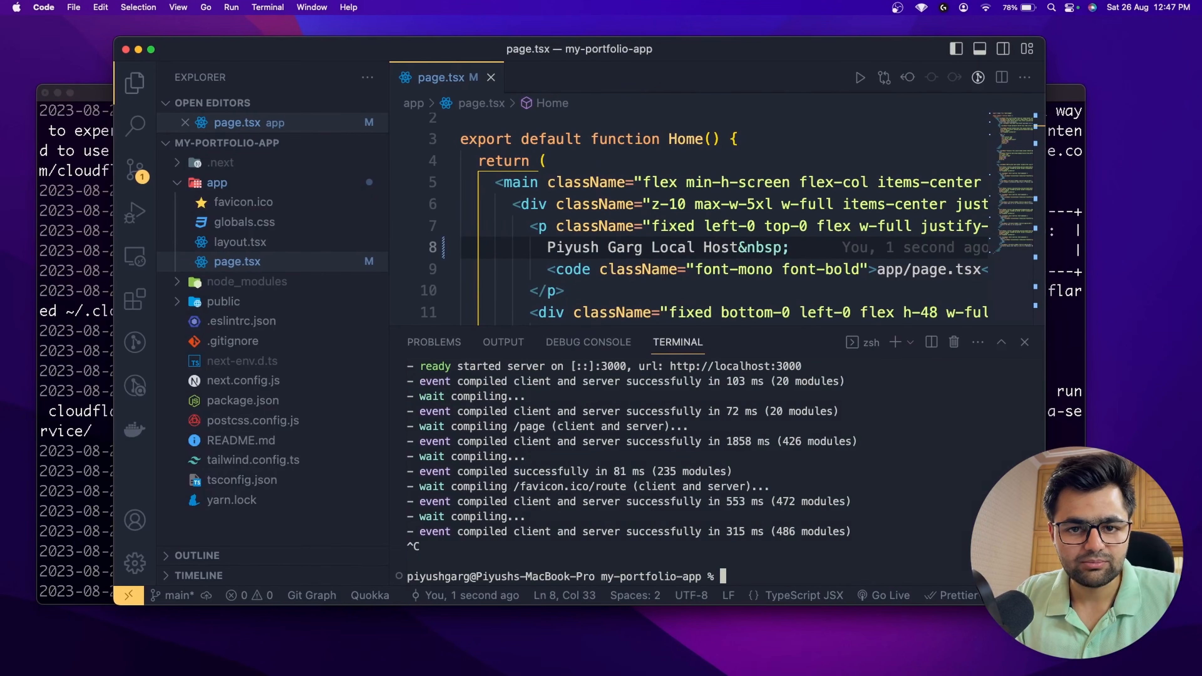
{"action": "key", "text": "ctrl+Right"}
{"action": "key", "text": "ctrl+Right"}
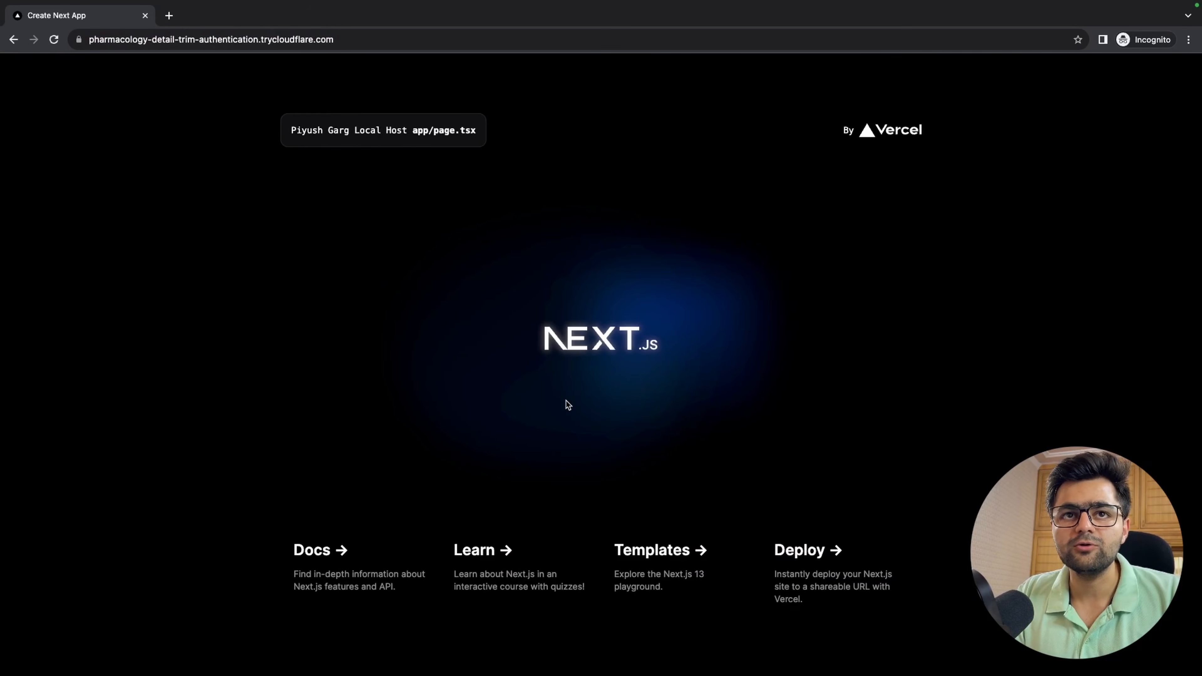
{"action": "key", "text": "super+r"}
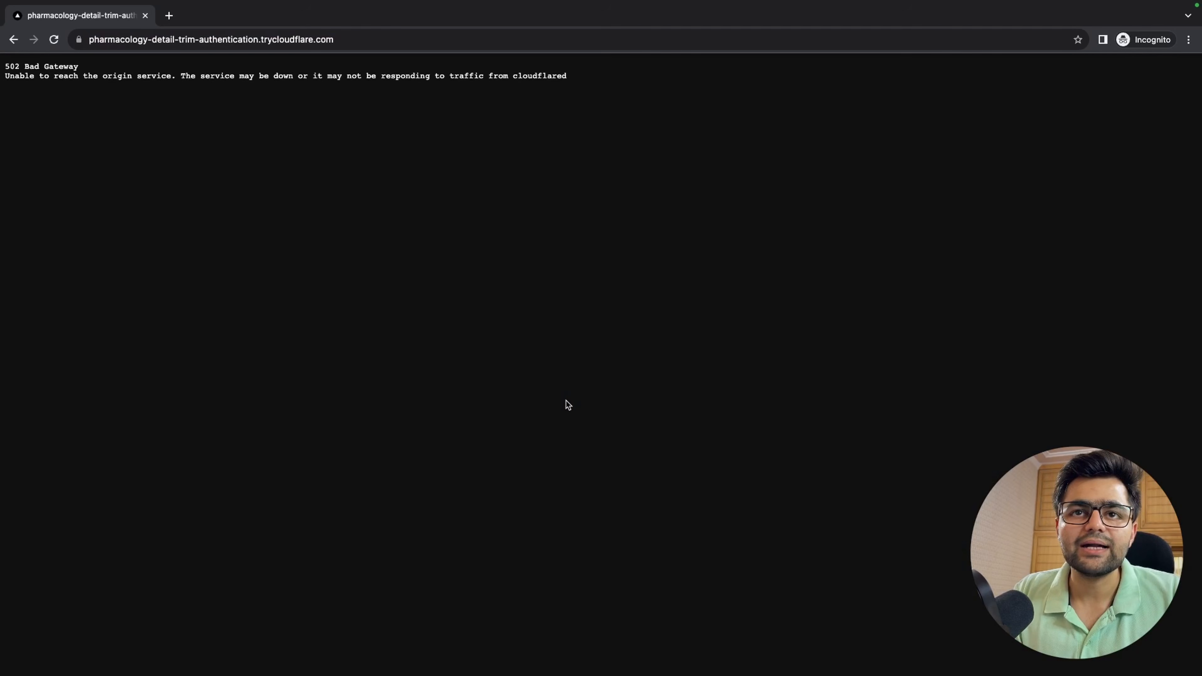
Step: Go back to VS Code and restart the app's dev server with yarn dev
{"action": "key", "text": "ctrl+Left"}
{"action": "key", "text": "ctrl+Left"}
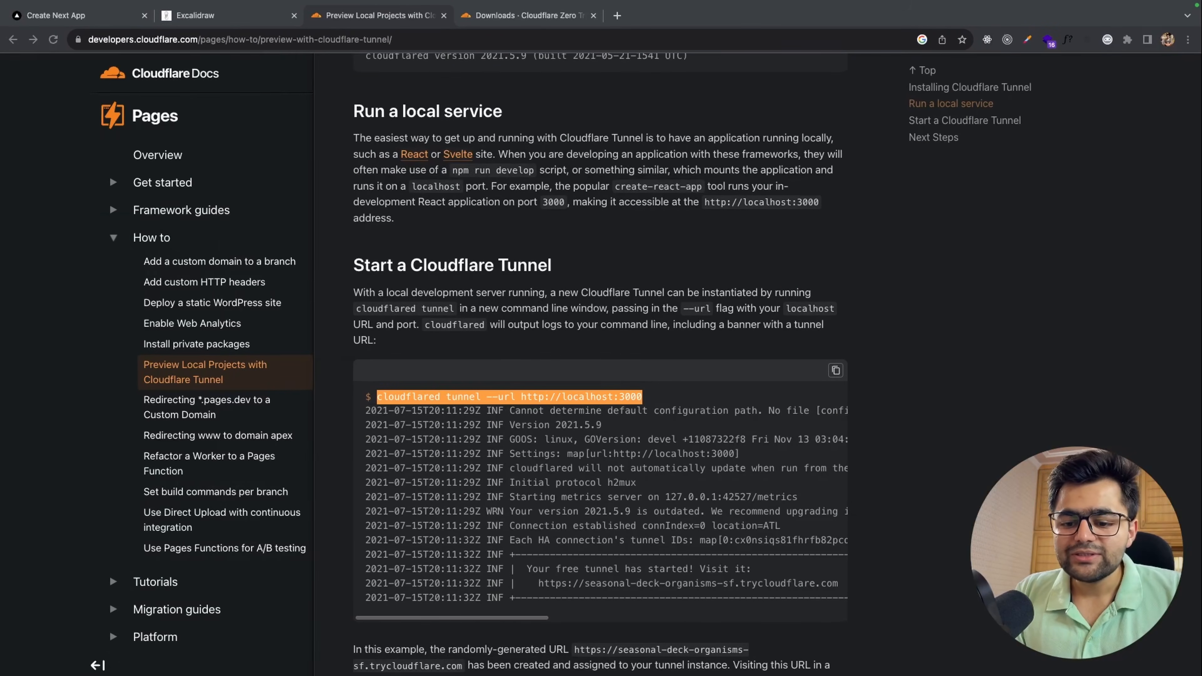
{"action": "key", "text": "ctrl+Left"}
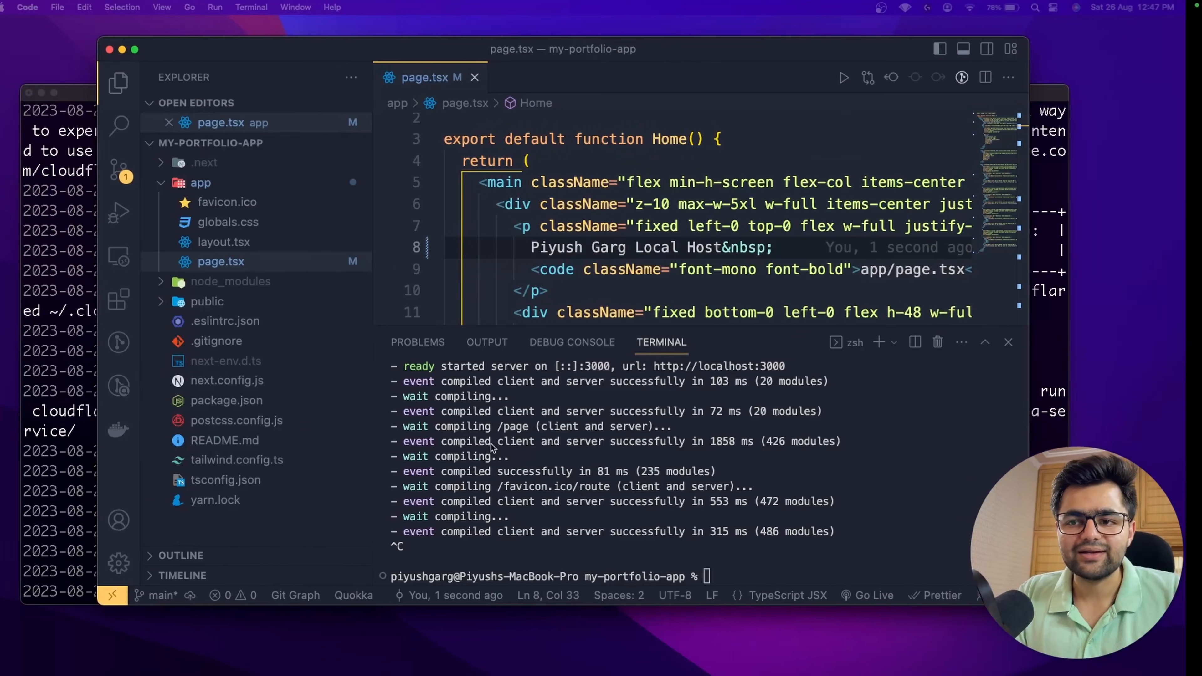
{"action": "key", "text": "Up"}
{"action": "key", "text": "Return"}
Step: Switch to Terminal and examine the cloudflared tunnel command, its localhost:3000 target and the generated trycloudflare.com URL
{"action": "key", "text": "super+Tab"}
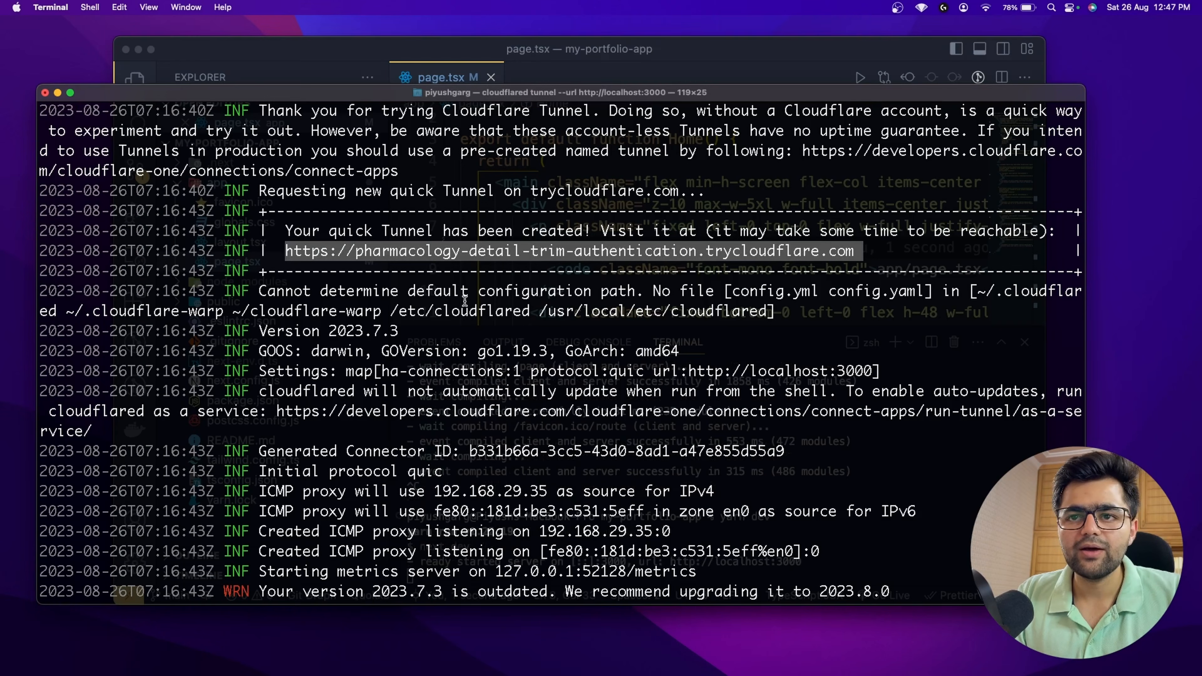
{"action": "scroll", "coordinate": [464, 301], "scroll_direction": "up", "scroll_amount": 1}
{"action": "left_click_drag", "start_coordinate": [346, 111], "coordinate": [590, 112]}
{"action": "left_click", "coordinate": [608, 112]}
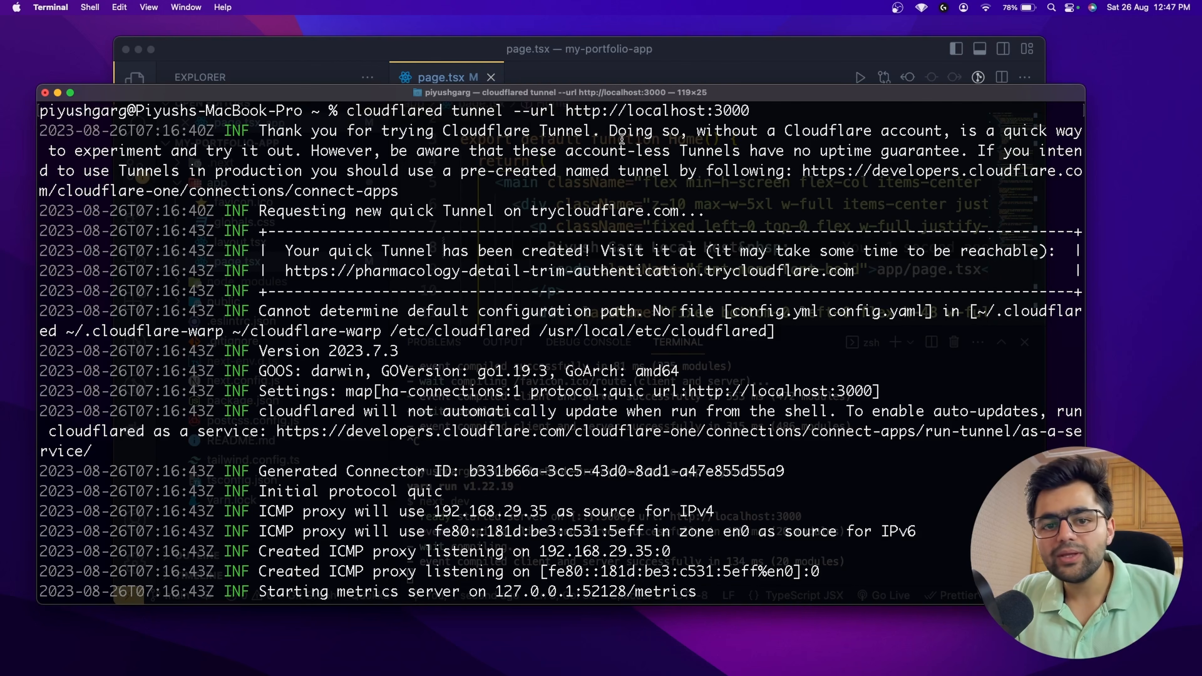
{"action": "left_click_drag", "start_coordinate": [288, 275], "coordinate": [602, 268]}
{"action": "left_click", "coordinate": [600, 266]}
{"action": "scroll", "coordinate": [600, 266], "scroll_direction": "down", "scroll_amount": 5}
{"action": "scroll", "coordinate": [601, 267], "scroll_direction": "up", "scroll_amount": 5}
{"action": "left_click_drag", "start_coordinate": [748, 116], "coordinate": [533, 113]}
{"action": "left_click", "coordinate": [570, 173]}
Step: Copy the tunnel URL from the incognito window's address field
{"action": "key", "text": "ctrl+Right"}
{"action": "key", "text": "ctrl+Right"}
{"action": "key", "text": "ctrl+Right"}
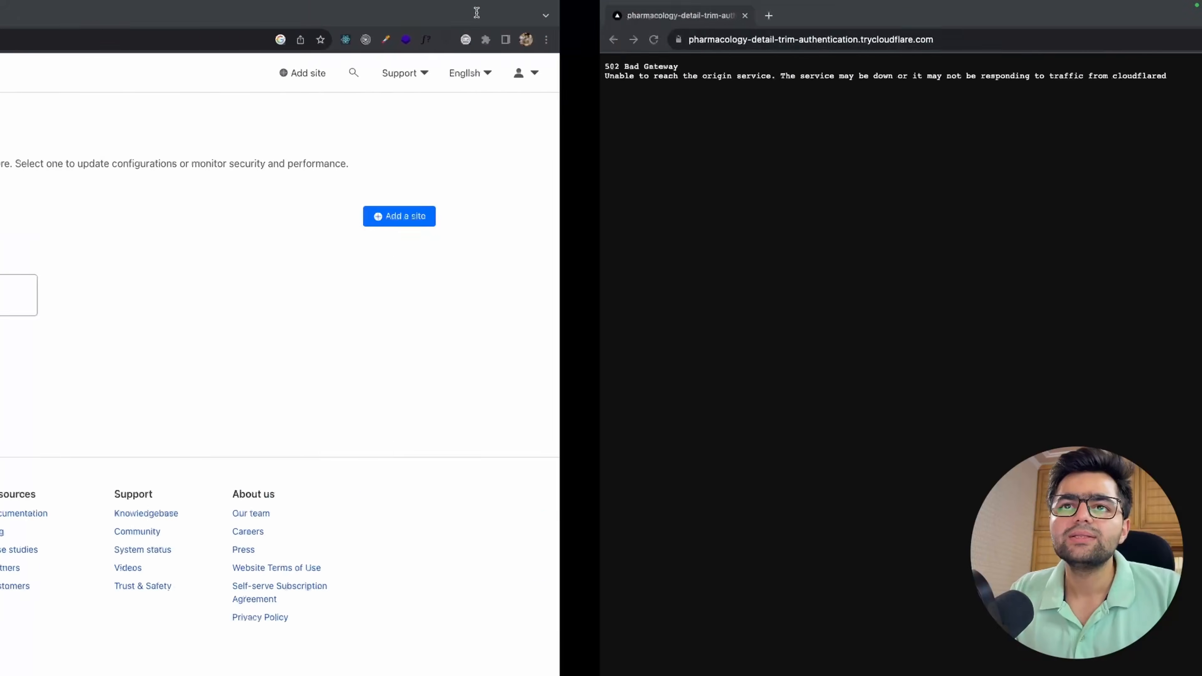
{"action": "left_click", "coordinate": [304, 40]}
Step: Paste the tunnel URL into the Excalidraw diagram and place it above the large circle, beside the CLOUDFARE box
{"action": "key", "text": "ctrl+Left"}
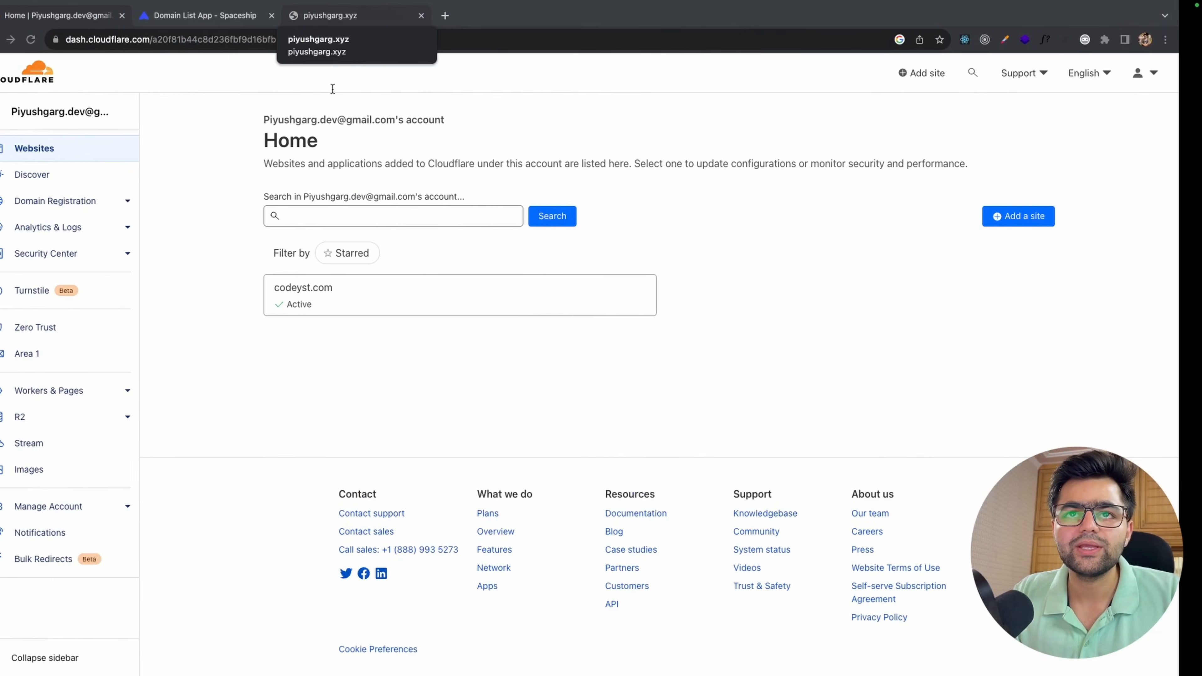
{"action": "key", "text": "ctrl+Left"}
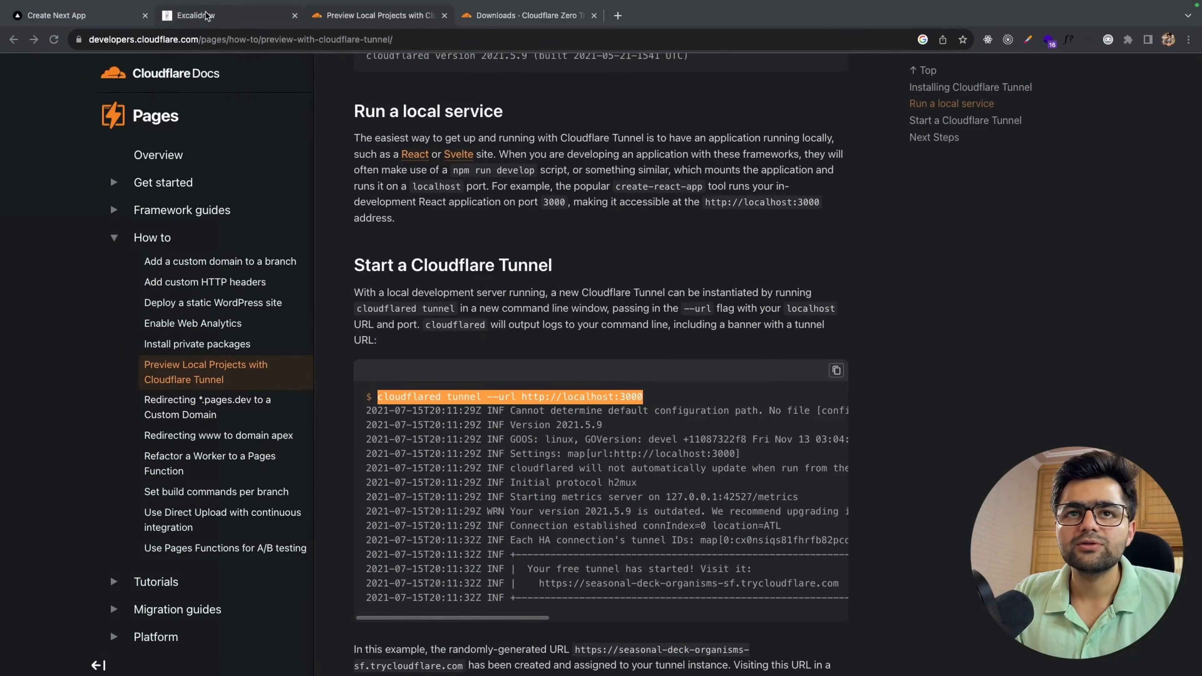
{"action": "left_click", "coordinate": [206, 16]}
{"action": "scroll", "coordinate": [502, 303], "scroll_direction": "down", "scroll_amount": 5}
{"action": "scroll", "coordinate": [502, 303], "scroll_direction": "right", "scroll_amount": 3}
{"action": "key", "text": "ctrl+v"}
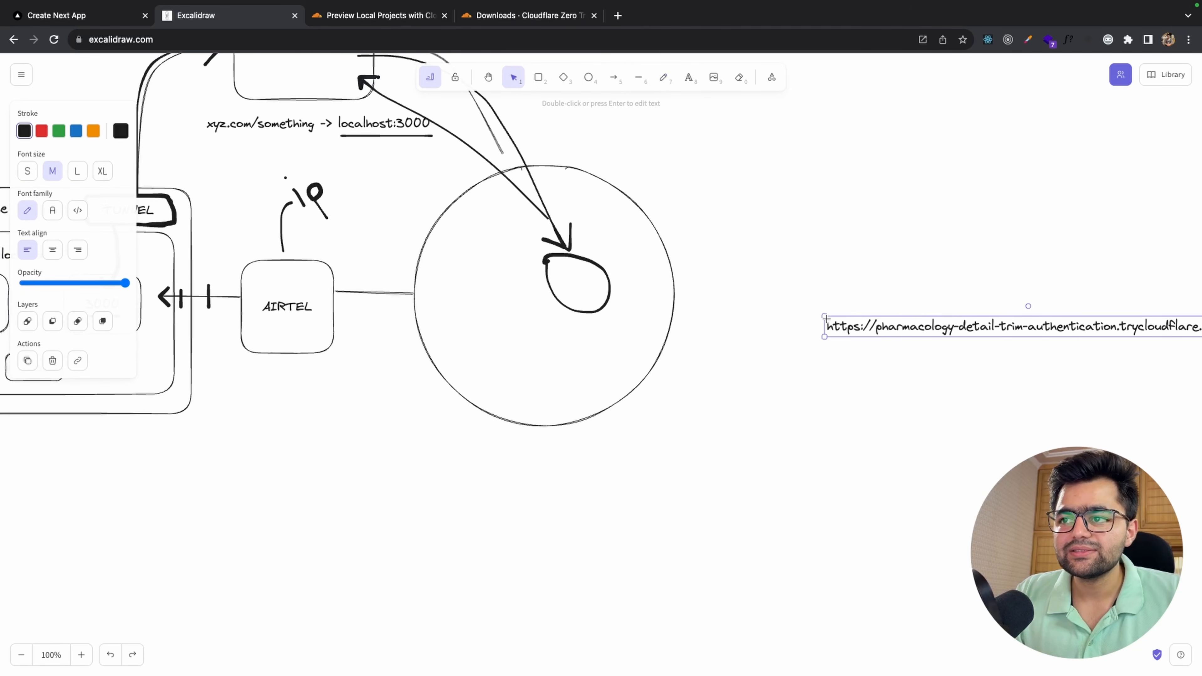
{"action": "scroll", "coordinate": [825, 320], "scroll_direction": "up", "scroll_amount": 3}
{"action": "scroll", "coordinate": [826, 319], "scroll_direction": "right", "scroll_amount": 5}
{"action": "left_click_drag", "start_coordinate": [760, 459], "coordinate": [532, 213]}
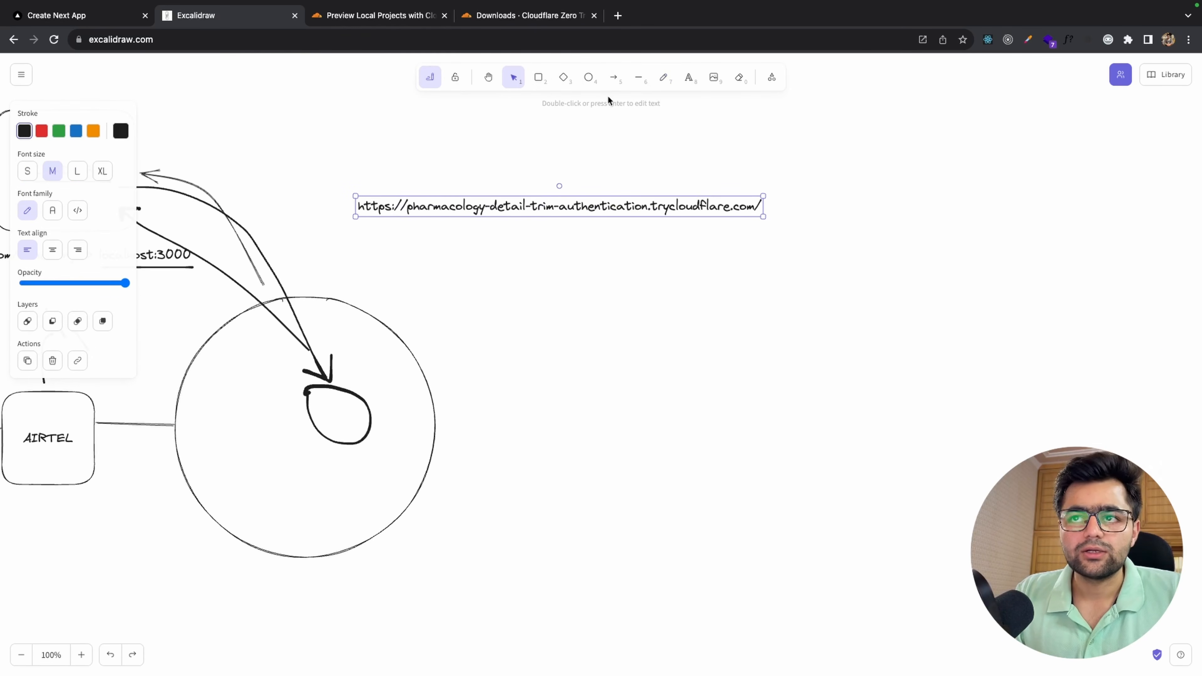
Step: Draw freehand arrows from the large circle up to the URL and from the URL to the CLOUDFARE box
{"action": "left_click", "coordinate": [663, 77]}
{"action": "mouse_move", "coordinate": [399, 389]}
{"action": "left_mouse_down"}
{"action": "mouse_move", "coordinate": [468, 236]}
{"action": "mouse_move", "coordinate": [494, 253]}
{"action": "left_mouse_up"}
{"action": "scroll", "coordinate": [493, 253], "scroll_direction": "left", "scroll_amount": 3}
{"action": "mouse_move", "coordinate": [564, 190]}
{"action": "left_mouse_down"}
{"action": "mouse_move", "coordinate": [413, 137]}
{"action": "mouse_move", "coordinate": [246, 137]}
{"action": "left_mouse_up"}
{"action": "scroll", "coordinate": [265, 145], "scroll_direction": "left", "scroll_amount": 3}
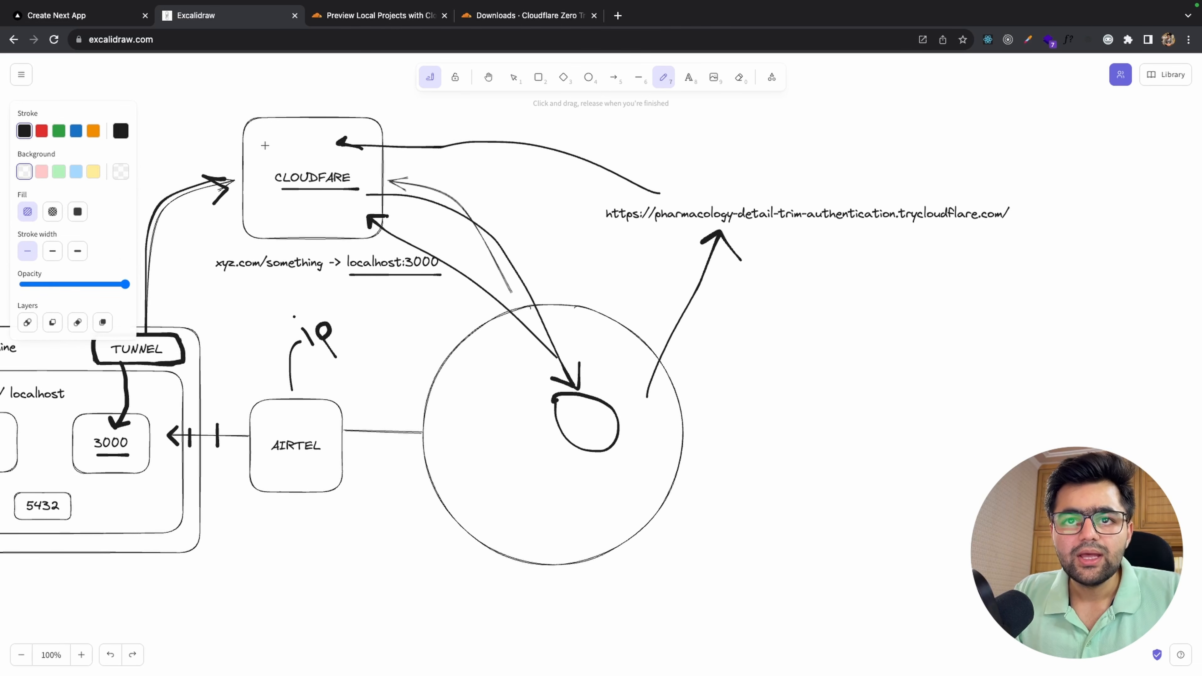
Step: Underline the pharmacology-detail-trim-authentication part of the URL and glance at the tunnel output in Terminal
{"action": "scroll", "coordinate": [265, 145], "scroll_direction": "up", "scroll_amount": 1}
{"action": "left_click_drag", "start_coordinate": [703, 254], "coordinate": [937, 253]}
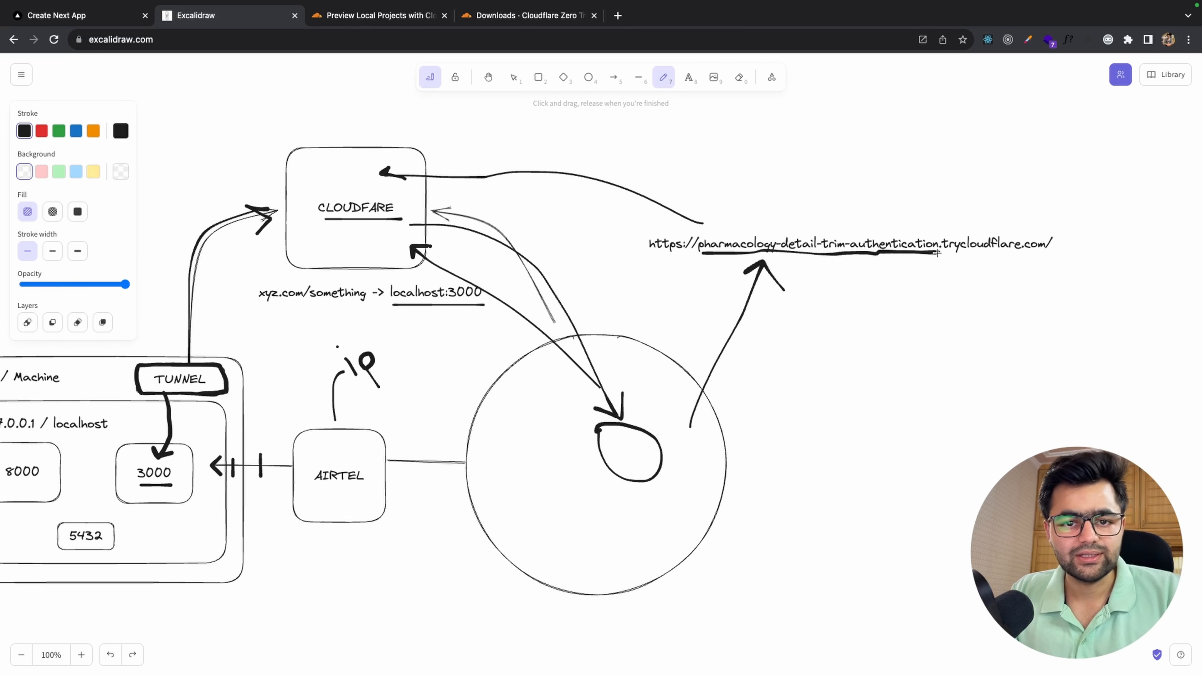
{"action": "key", "text": "ctrl+Left"}
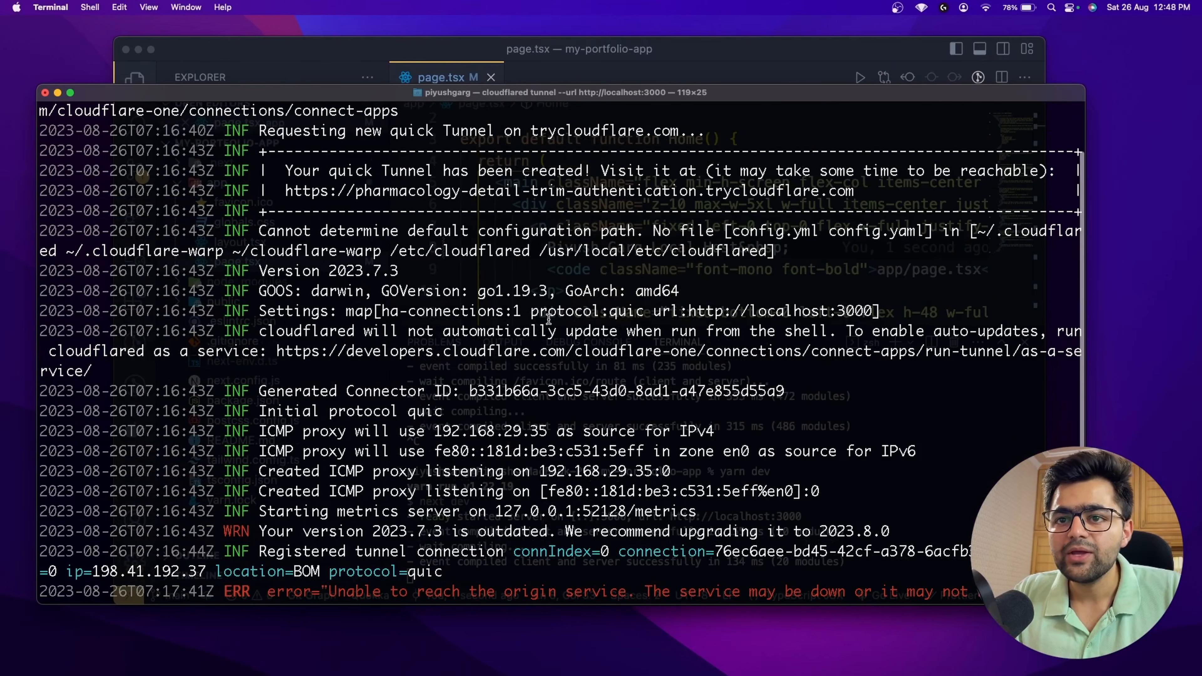
{"action": "key", "text": "ctrl+Right"}
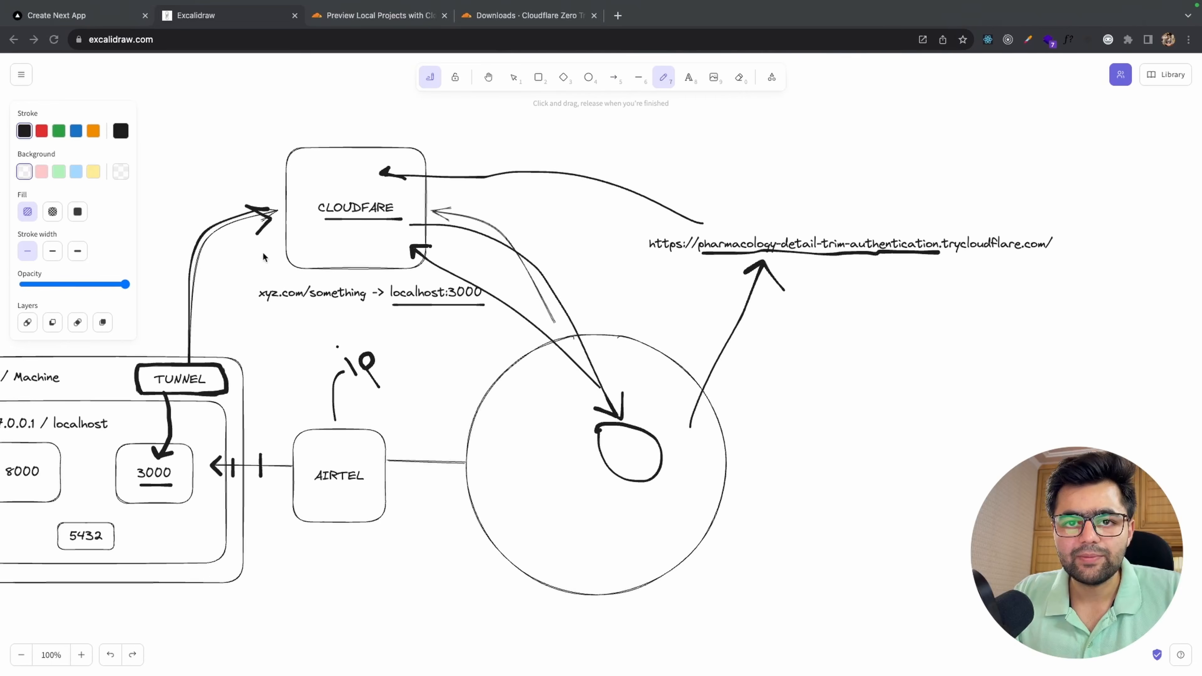
Step: Draw arrows from CLOUDFARE to TUNNEL and on to 3000, plus return arrows from TUNNEL to CLOUDFARE and from CLOUDFARE to the URL
{"action": "scroll", "coordinate": [264, 257], "scroll_direction": "left", "scroll_amount": 5}
{"action": "mouse_move", "coordinate": [404, 171]}
{"action": "left_mouse_down"}
{"action": "mouse_move", "coordinate": [234, 252]}
{"action": "mouse_move", "coordinate": [256, 363]}
{"action": "mouse_move", "coordinate": [276, 354]}
{"action": "left_mouse_up"}
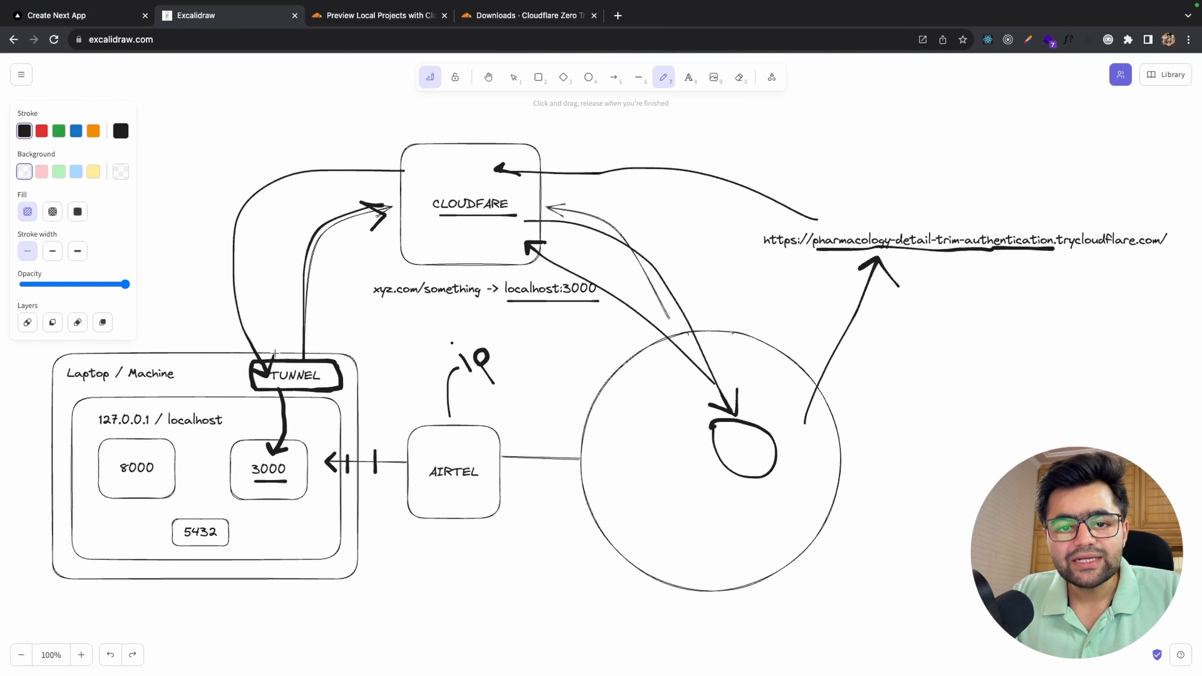
{"action": "scroll", "coordinate": [276, 354], "scroll_direction": "left", "scroll_amount": 3}
{"action": "scroll", "coordinate": [275, 354], "scroll_direction": "down", "scroll_amount": 2}
{"action": "mouse_move", "coordinate": [360, 356]}
{"action": "left_mouse_down"}
{"action": "mouse_move", "coordinate": [368, 419]}
{"action": "mouse_move", "coordinate": [326, 462]}
{"action": "mouse_move", "coordinate": [337, 470]}
{"action": "left_mouse_up"}
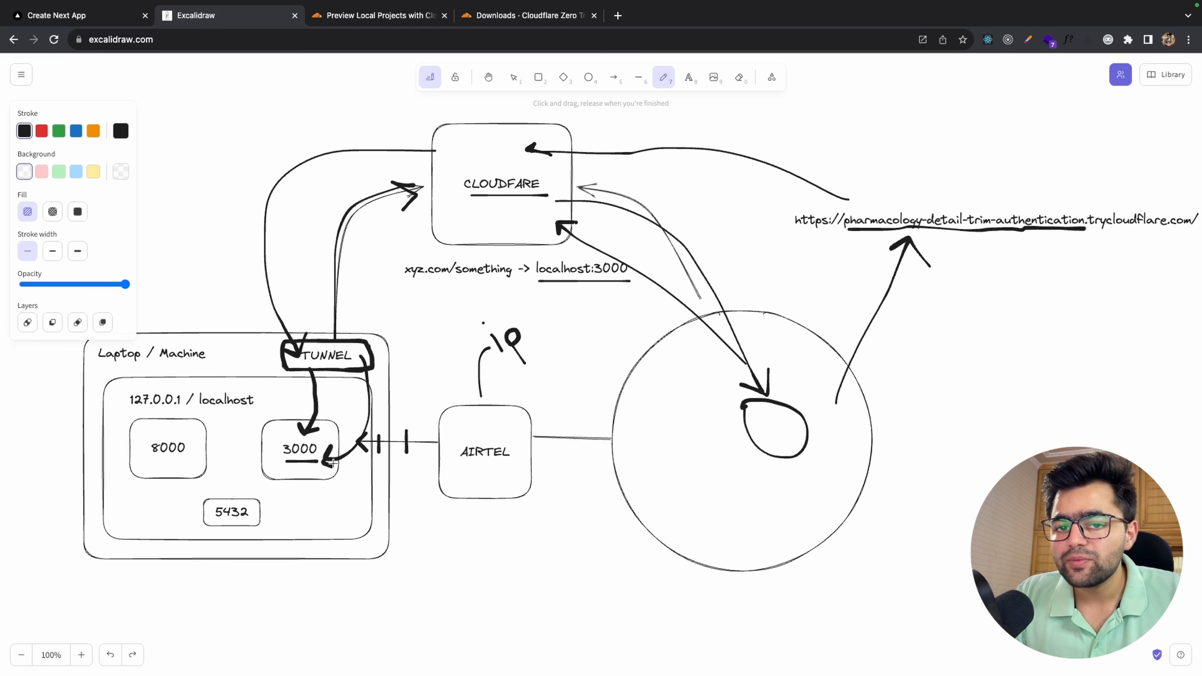
{"action": "mouse_move", "coordinate": [310, 352]}
{"action": "left_mouse_down"}
{"action": "mouse_move", "coordinate": [416, 152]}
{"action": "mouse_move", "coordinate": [452, 160]}
{"action": "mouse_move", "coordinate": [445, 166]}
{"action": "left_mouse_up"}
{"action": "mouse_move", "coordinate": [555, 175]}
{"action": "left_mouse_down"}
{"action": "mouse_move", "coordinate": [729, 178]}
{"action": "mouse_move", "coordinate": [805, 201]}
{"action": "mouse_move", "coordinate": [807, 190]}
{"action": "left_mouse_up"}
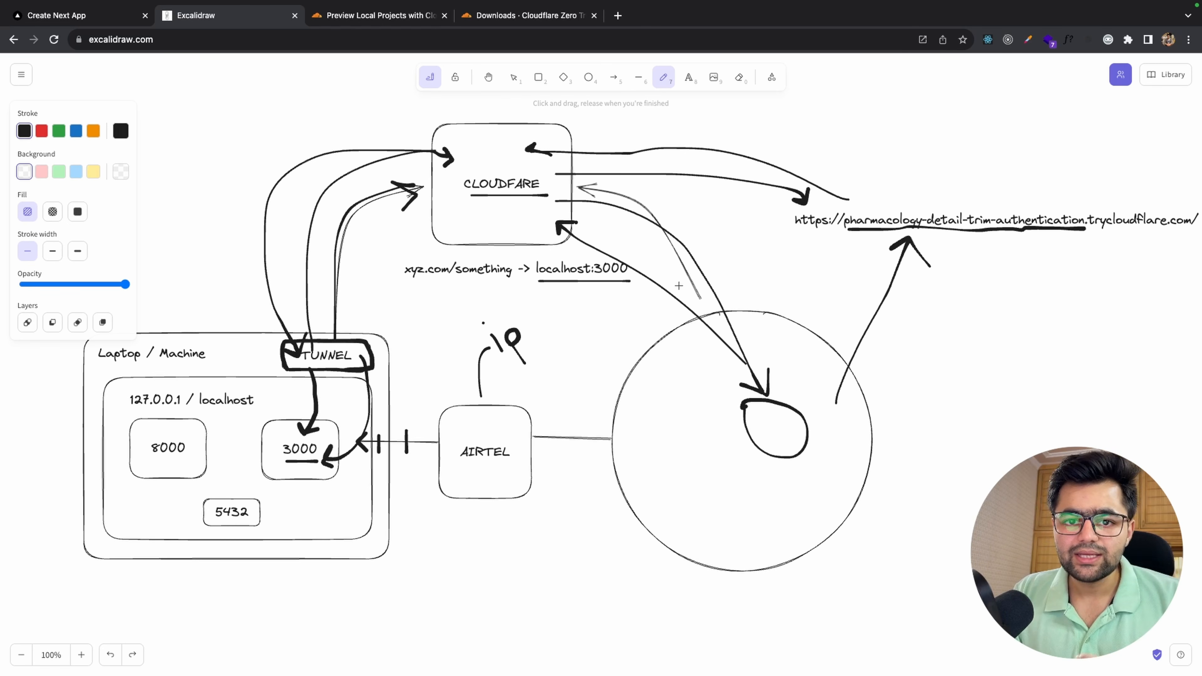
Step: Look over the cloudflared log in Terminal and stop the running quick tunnel
{"action": "key", "text": "ctrl+Left"}
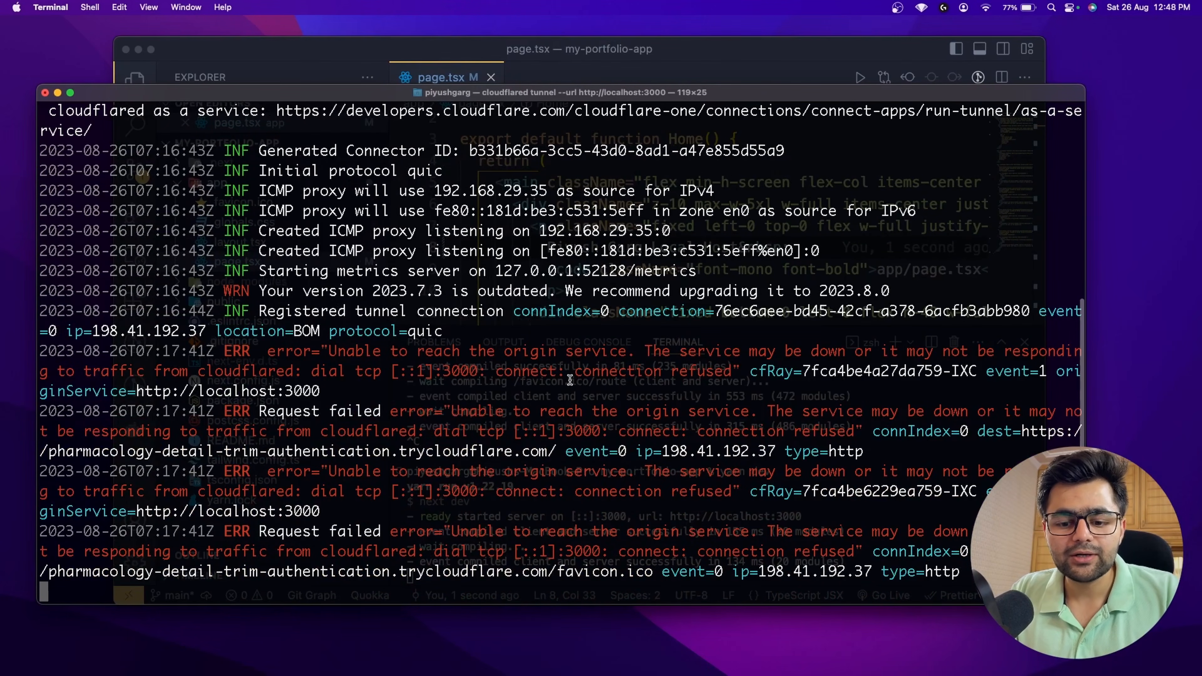
{"action": "left_click_drag", "start_coordinate": [434, 191], "coordinate": [528, 491]}
{"action": "left_click", "coordinate": [528, 491]}
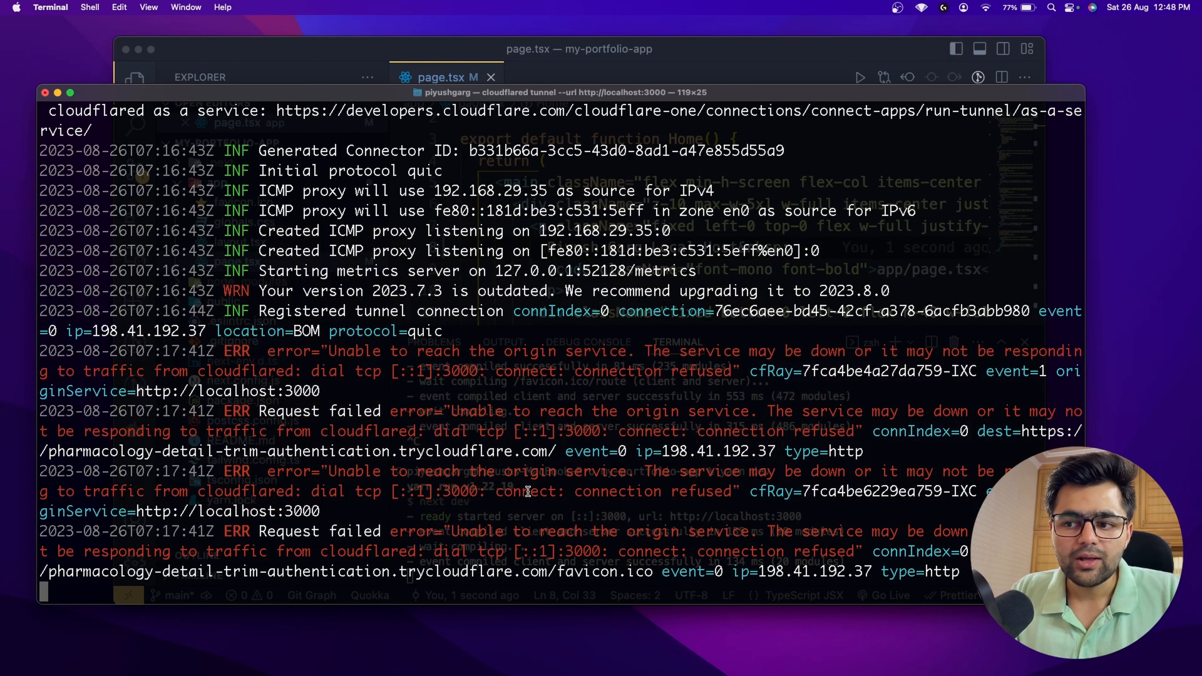
{"action": "scroll", "coordinate": [527, 491], "scroll_direction": "up", "scroll_amount": 10}
{"action": "triple_click", "coordinate": [464, 271]}
{"action": "left_click", "coordinate": [466, 290]}
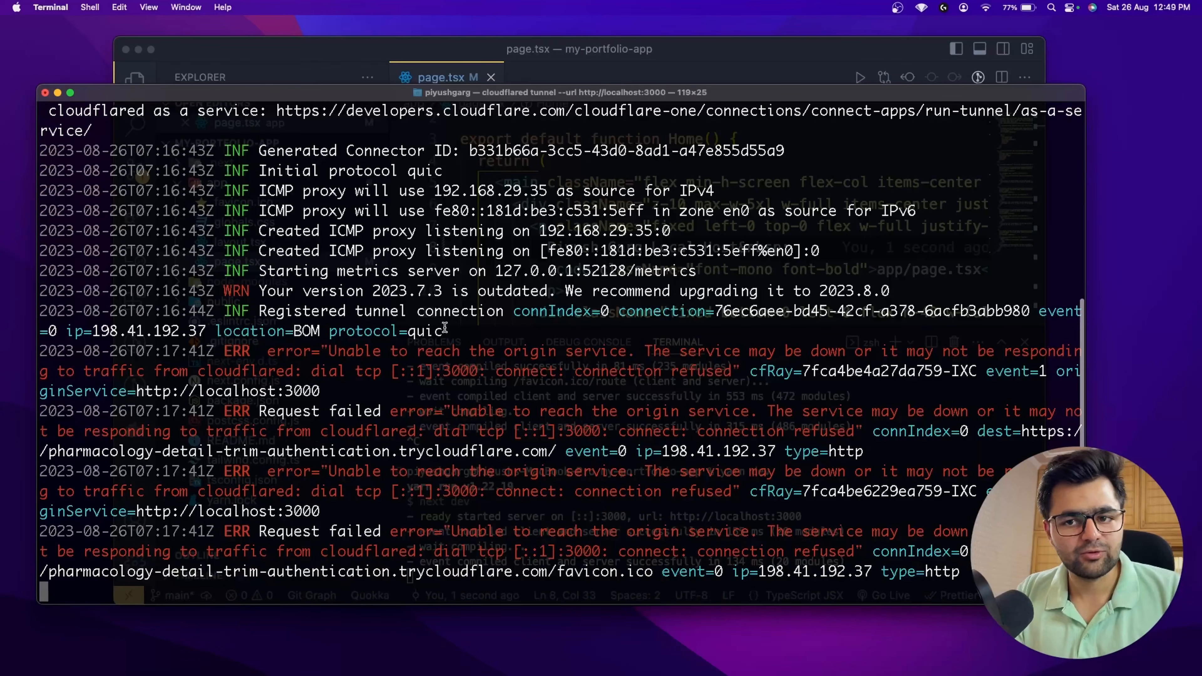
{"action": "key", "text": "ctrl+c"}
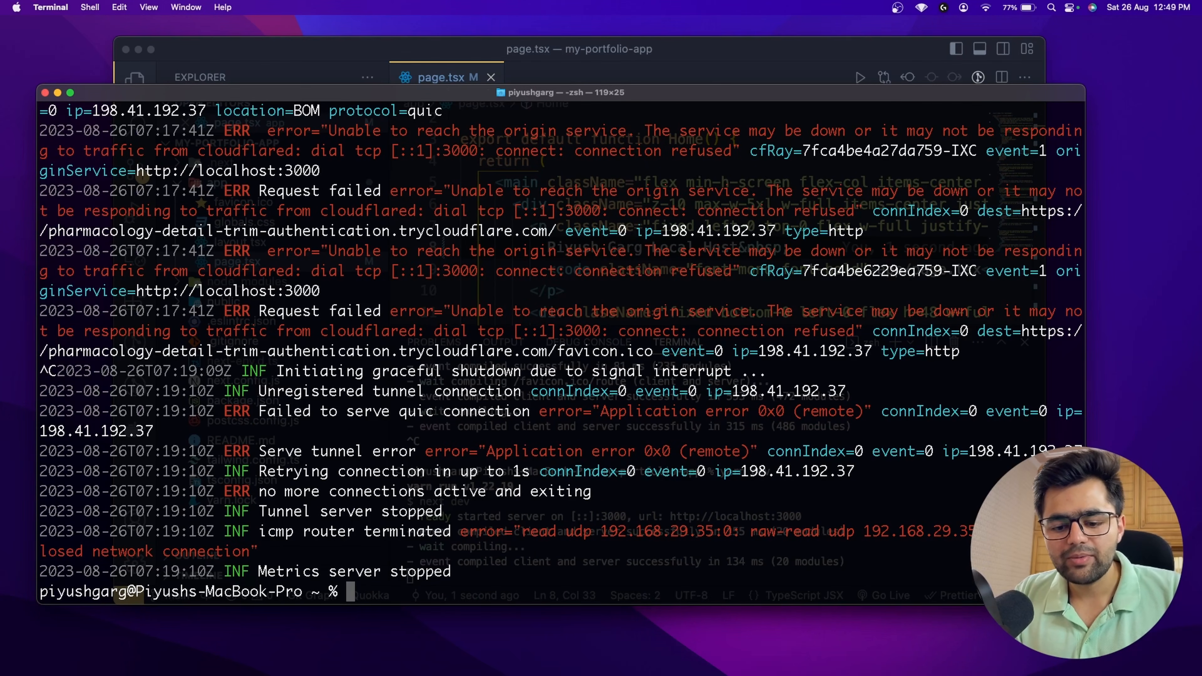
Step: Pass by the Cloudflare dashboard home and open the registered .xyz domain's details in Spaceship's Domain List
{"action": "key", "text": "ctrl+Right"}
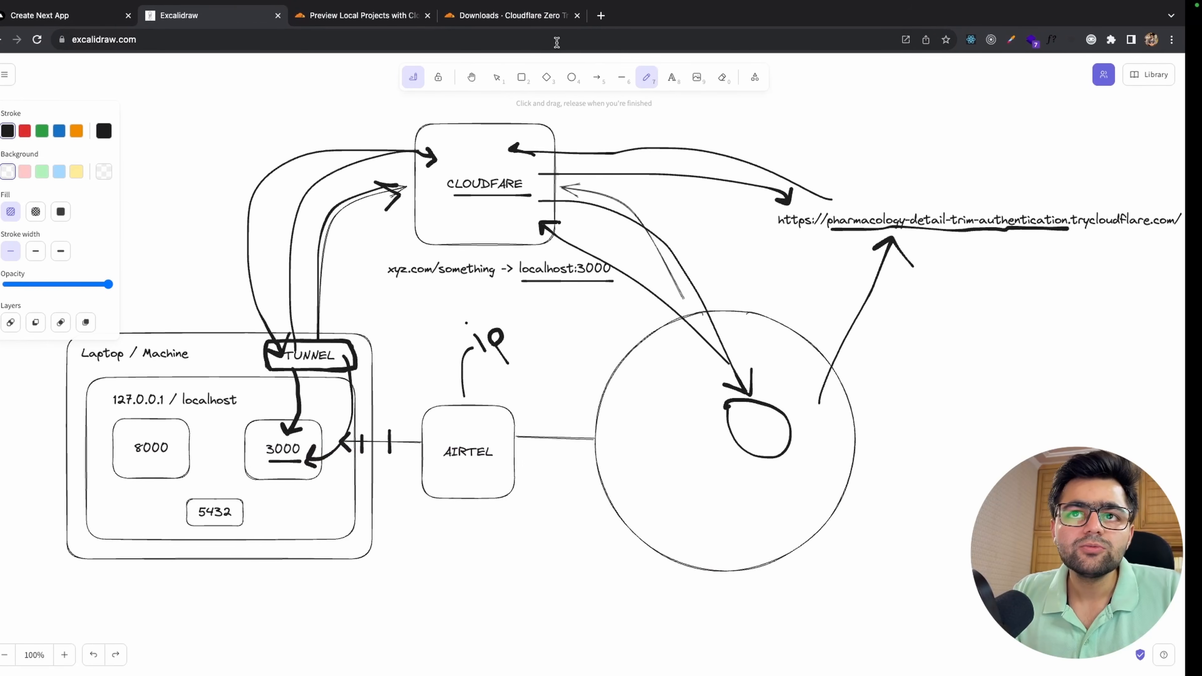
{"action": "key", "text": "ctrl+Right"}
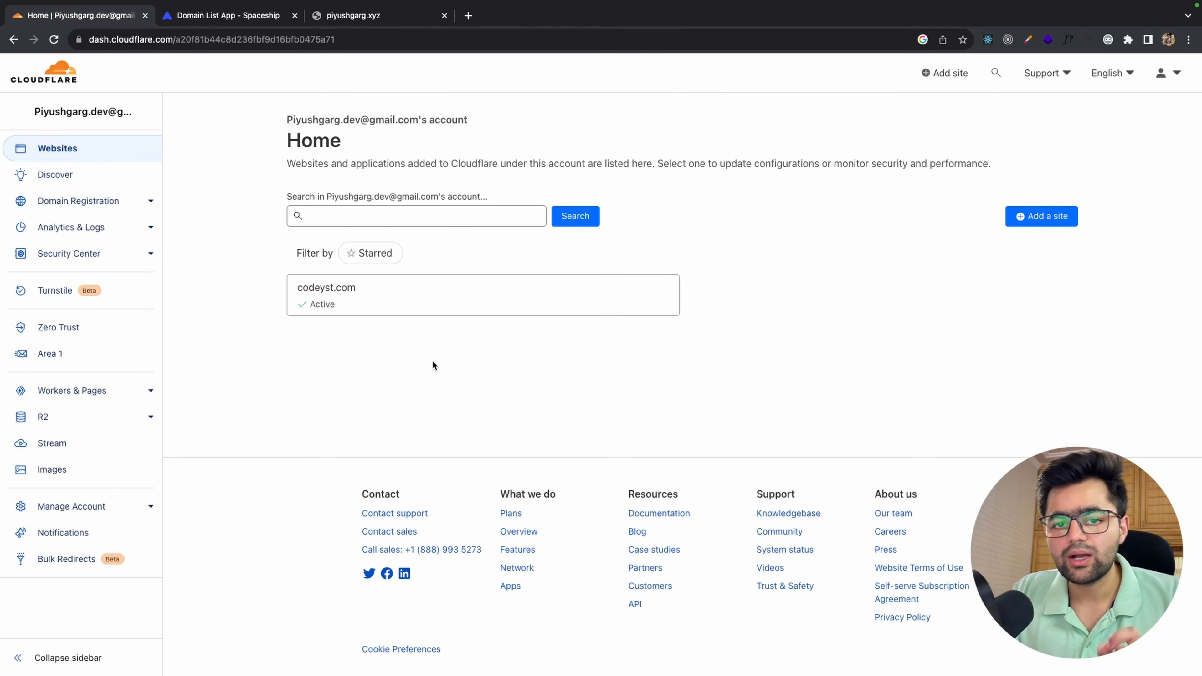
{"action": "left_click", "coordinate": [55, 40]}
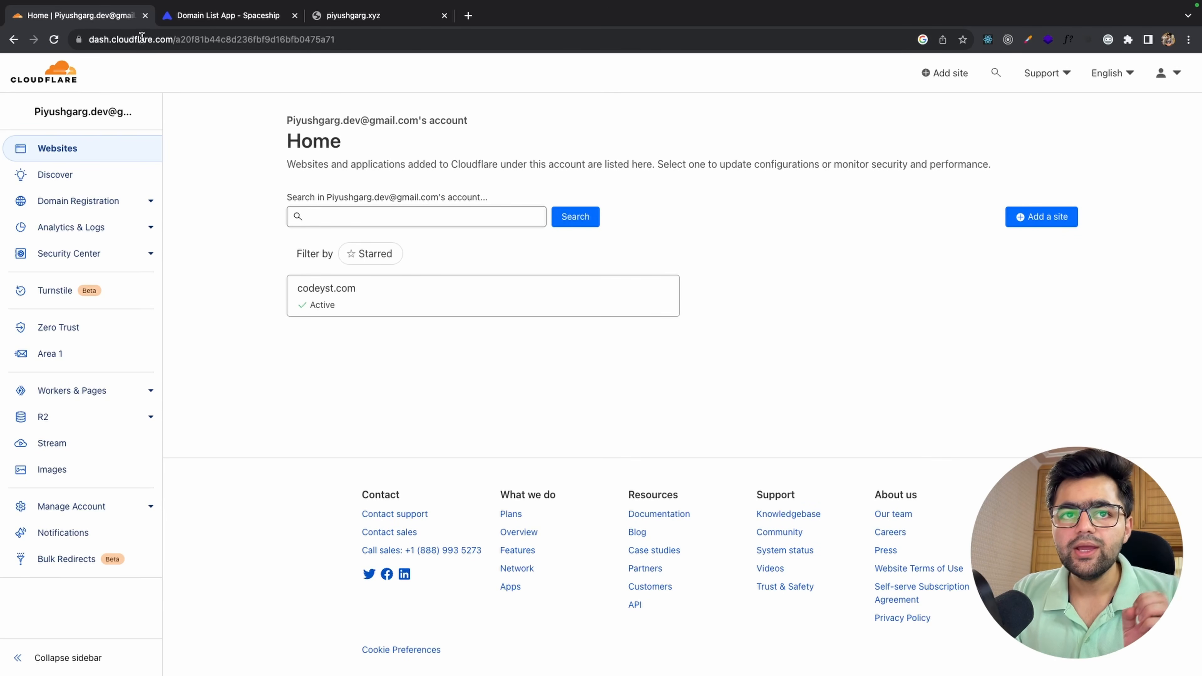
{"action": "left_click", "coordinate": [223, 15]}
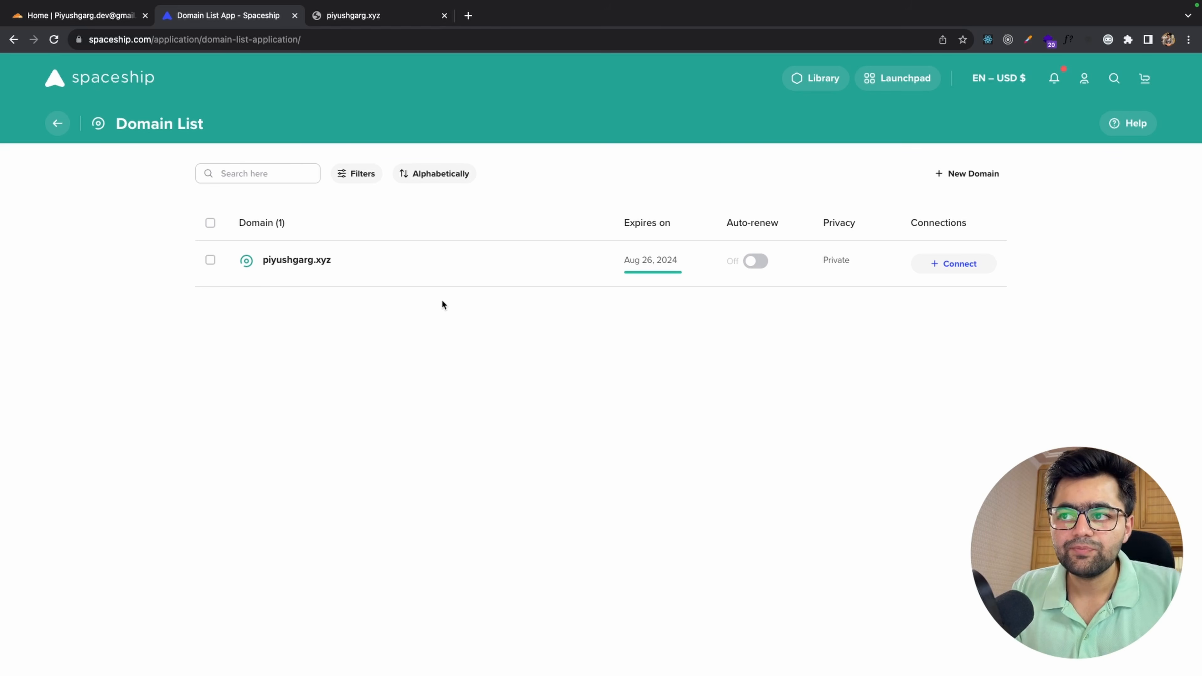
{"action": "left_click", "coordinate": [407, 262]}
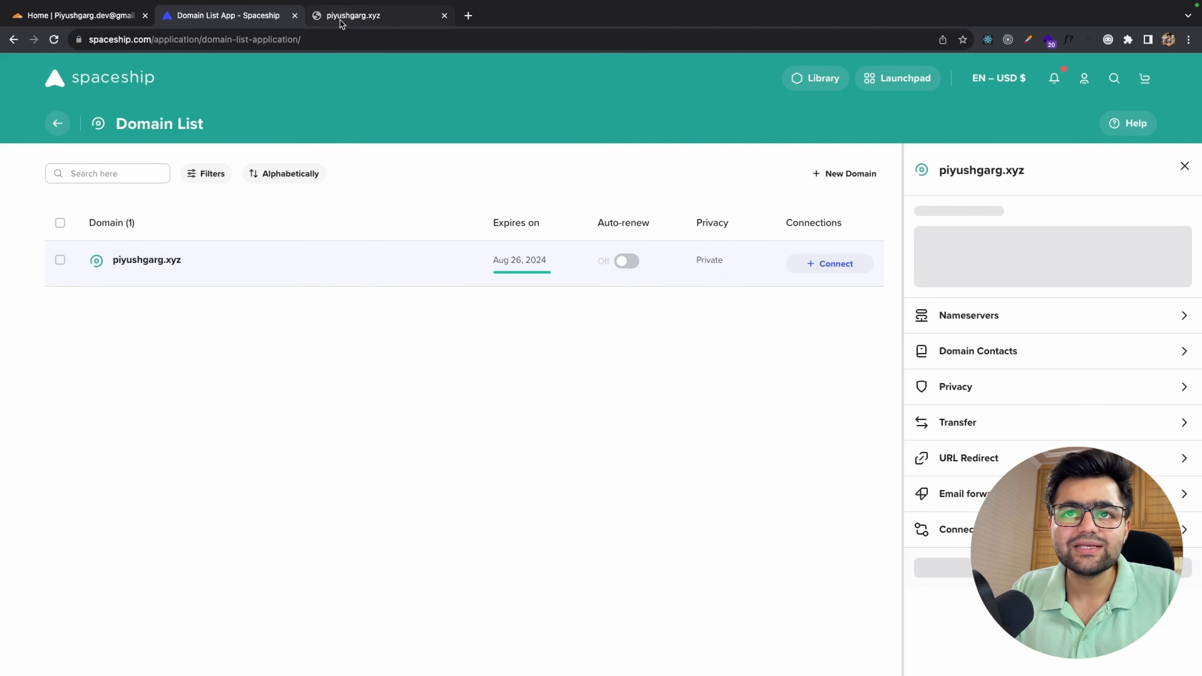
Step: Load the registered .xyz domain in the browser to check what it serves
{"action": "left_click", "coordinate": [340, 15]}
{"action": "left_click", "coordinate": [340, 39]}
{"action": "key", "text": "Return"}
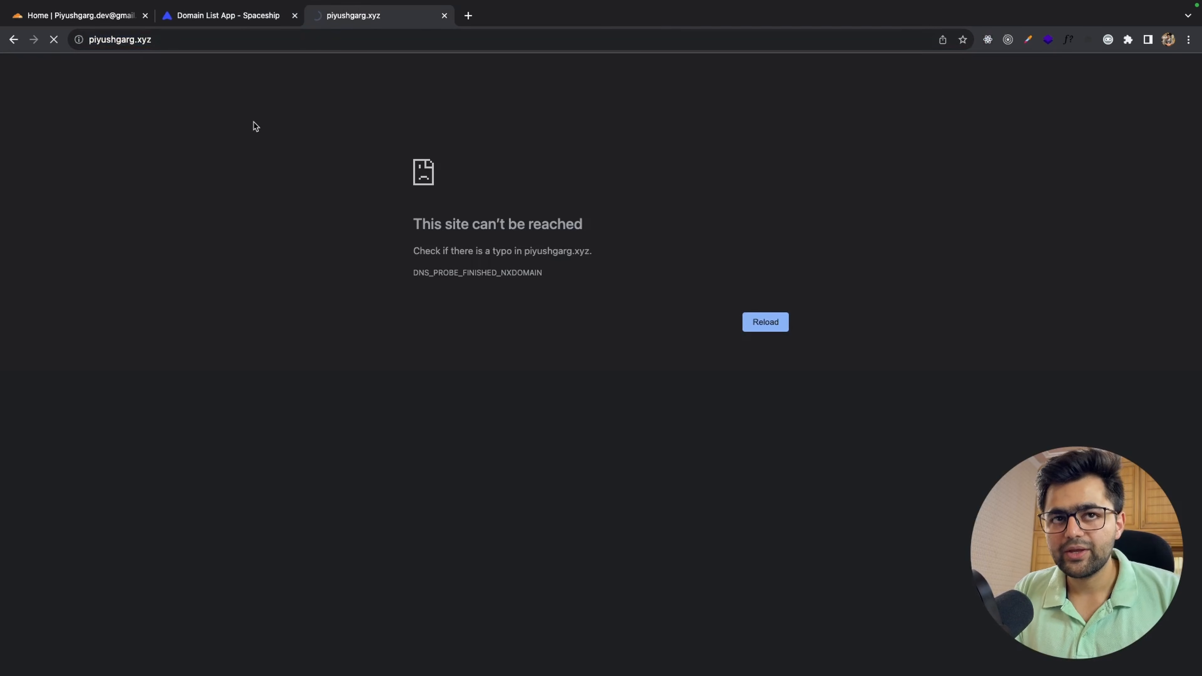
Step: Switch to the Excalidraw diagram and add a short text with the domain's first letters below localhost:3000
{"action": "key", "text": "ctrl+Left"}
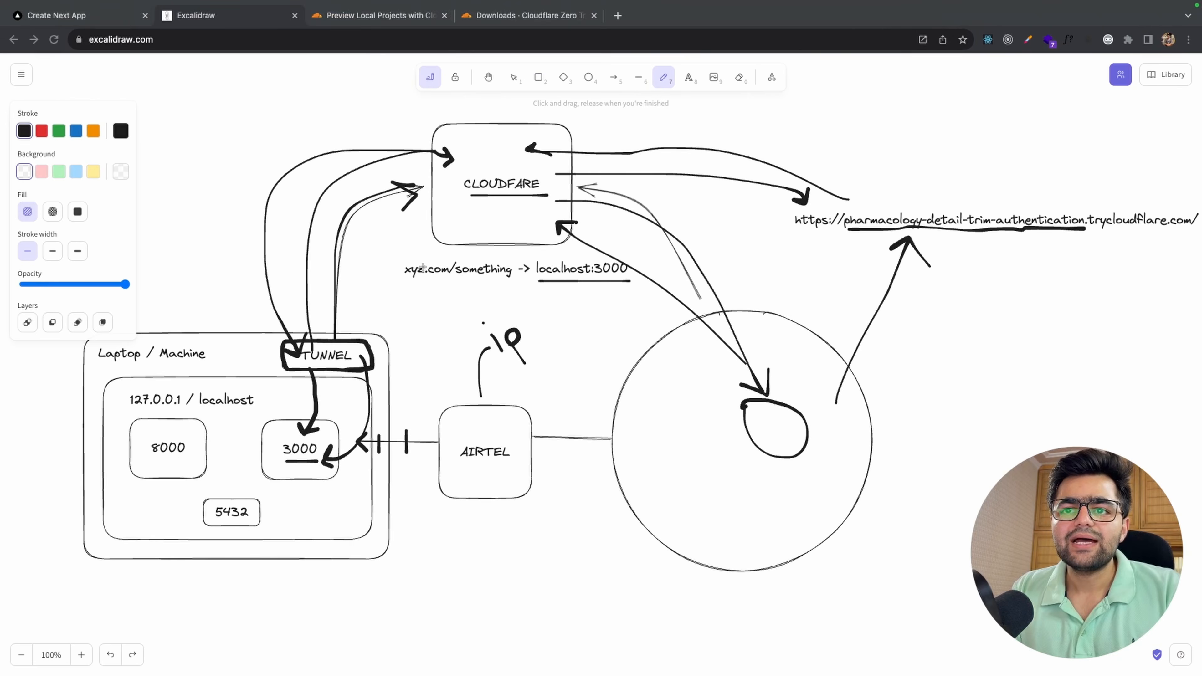
{"action": "left_click", "coordinate": [689, 77]}
{"action": "left_click", "coordinate": [541, 308]}
{"action": "type", "text": "piyu"}
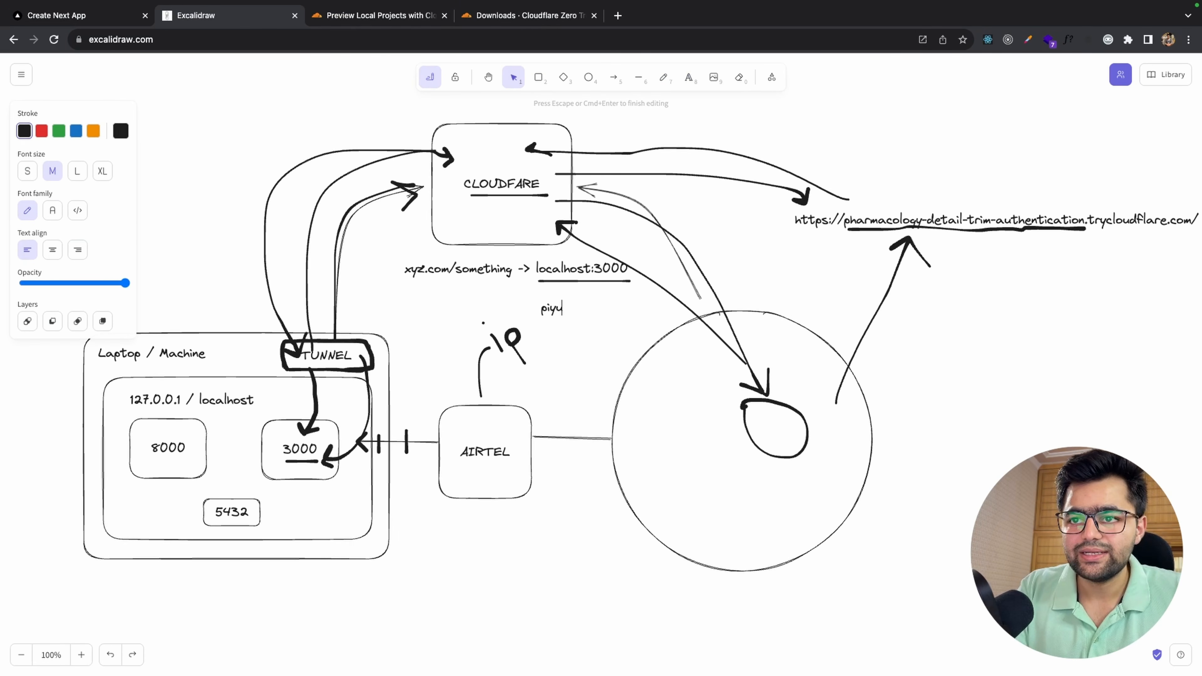
{"action": "left_click", "coordinate": [560, 516]}
Step: Add a text label in the empty area below the AIRTEL box mapping the registered .xyz domain to localhost:3000
{"action": "scroll", "coordinate": [561, 516], "scroll_direction": "down", "scroll_amount": 5}
{"action": "left_click", "coordinate": [689, 77]}
{"action": "scroll", "coordinate": [506, 335], "scroll_direction": "up", "scroll_amount": 5}
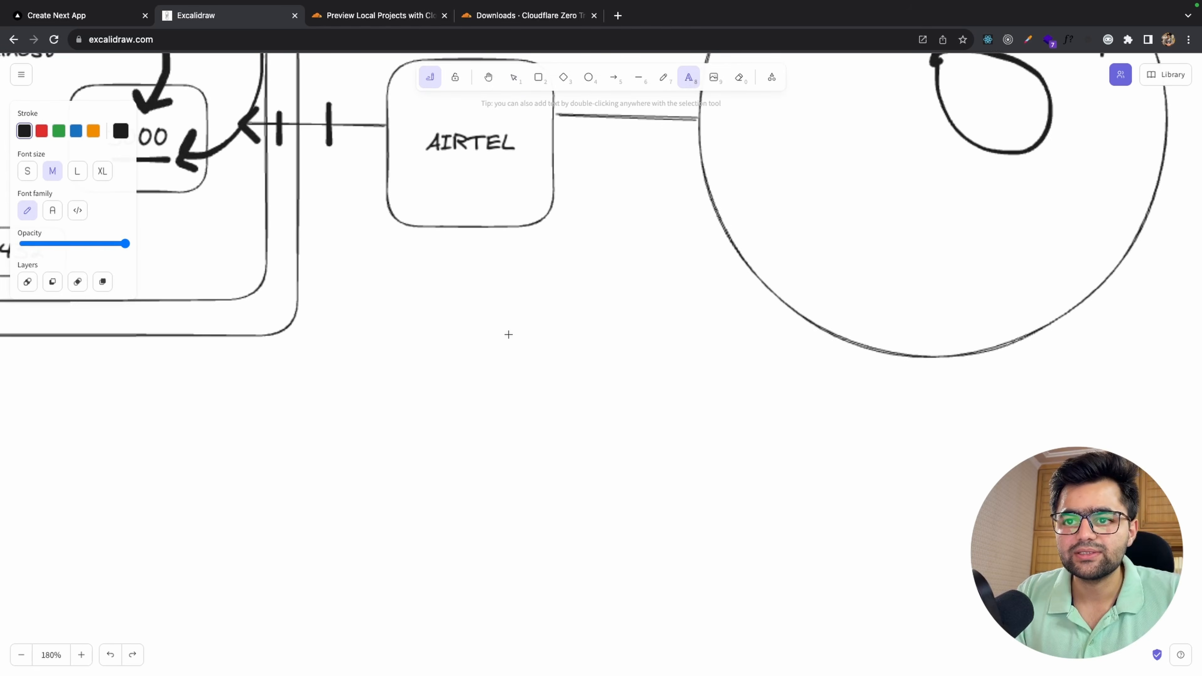
{"action": "left_click", "coordinate": [503, 437]}
{"action": "type", "text": "eiyushgarg."}
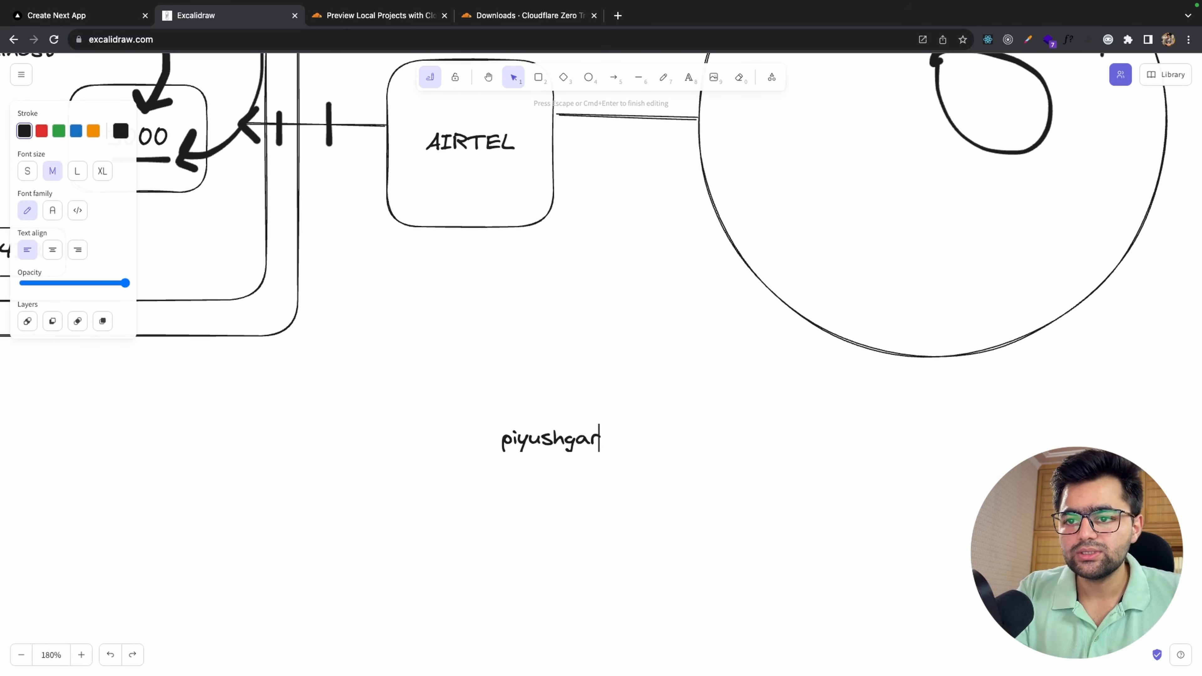
{"action": "type", "text": "xy"}
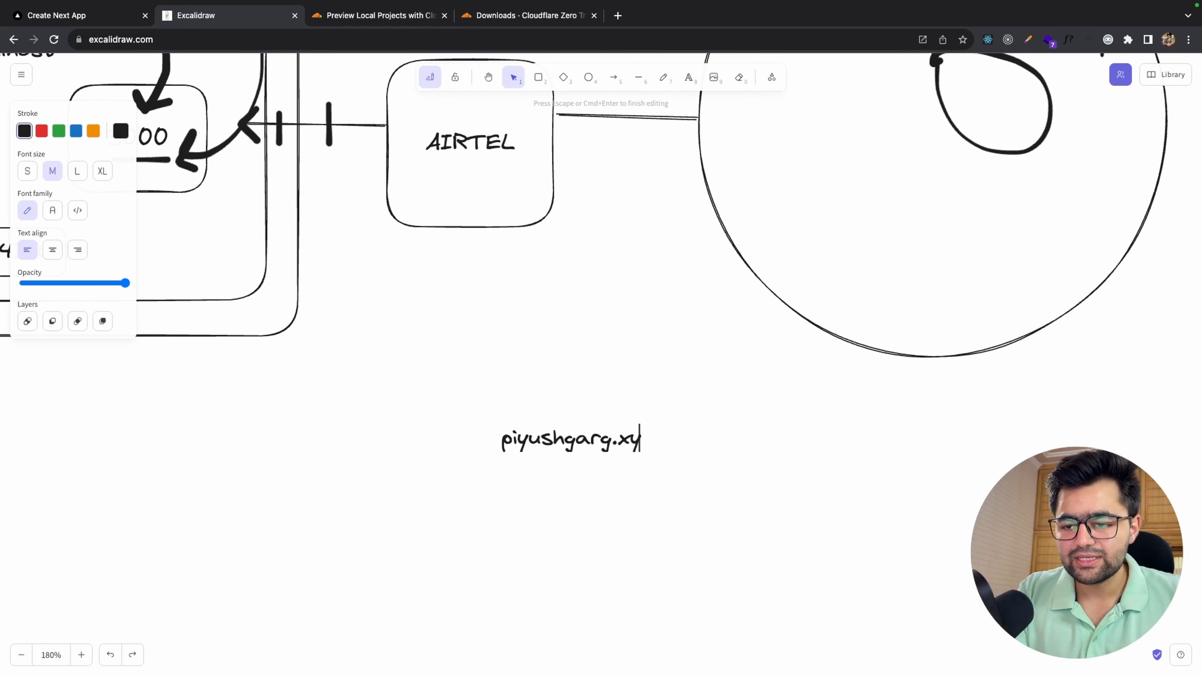
{"action": "type", "text": "z -> localh"}
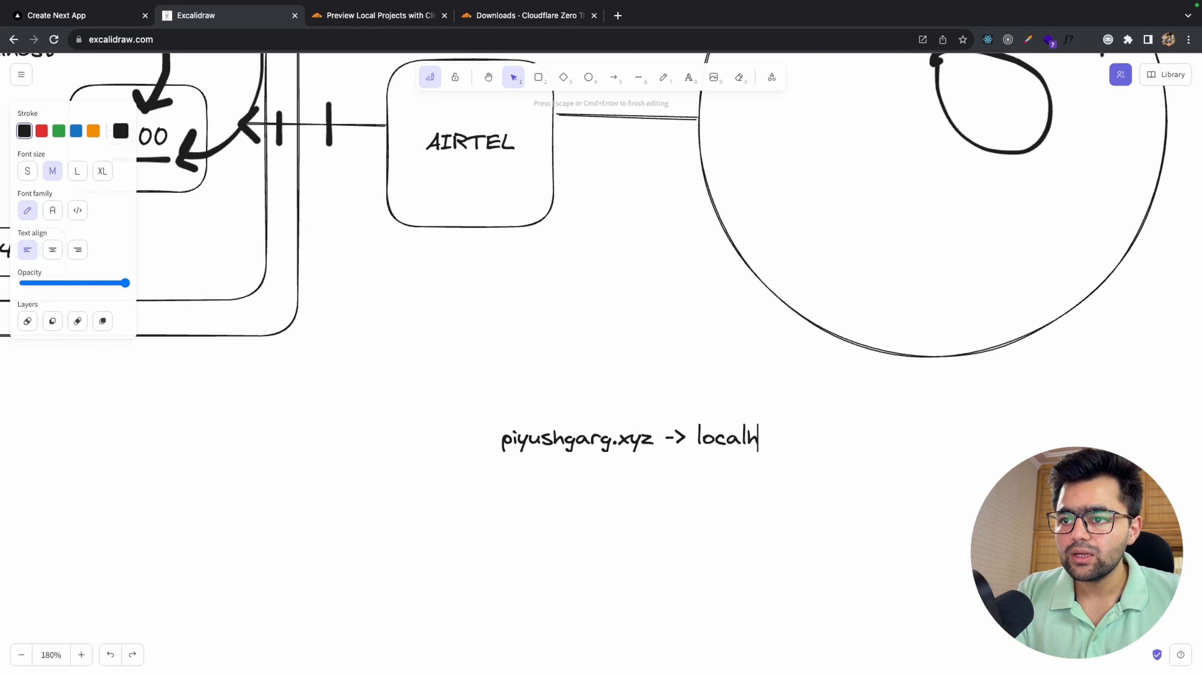
{"action": "type", "text": "ost:30000"}
{"action": "key", "text": "Return"}
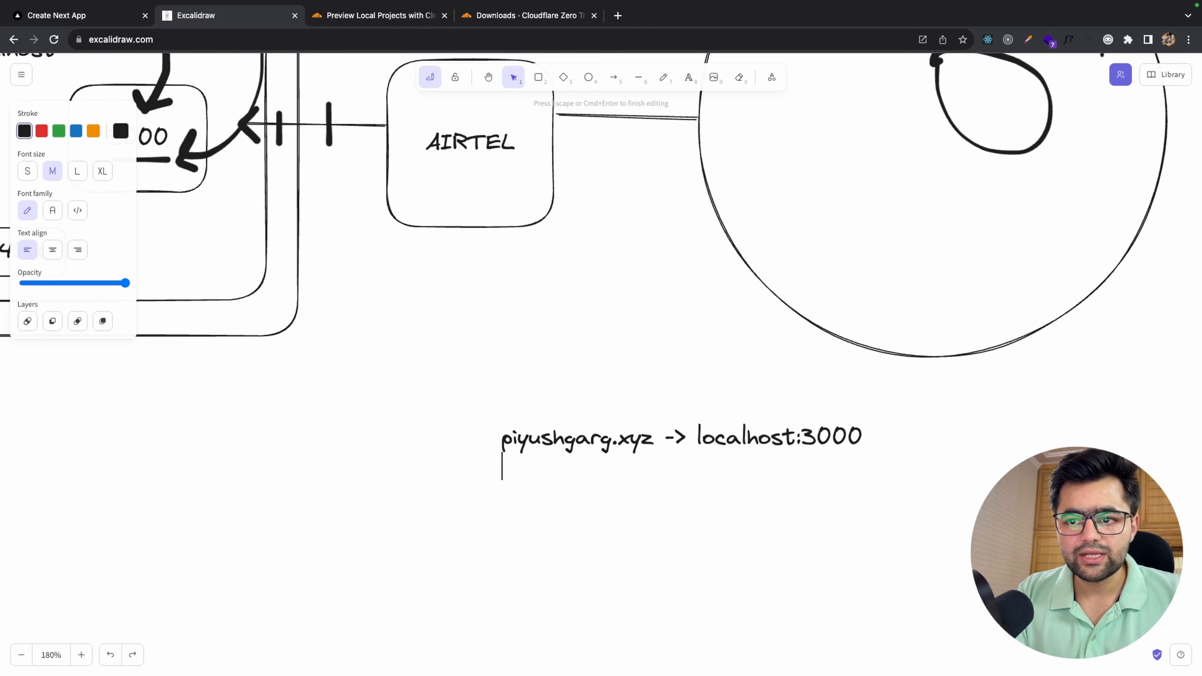
Step: Add a second label line mapping the domain's api subdomain to localhost:8000 and move the label closer to the AIRTEL box
{"action": "type", "text": "api."}
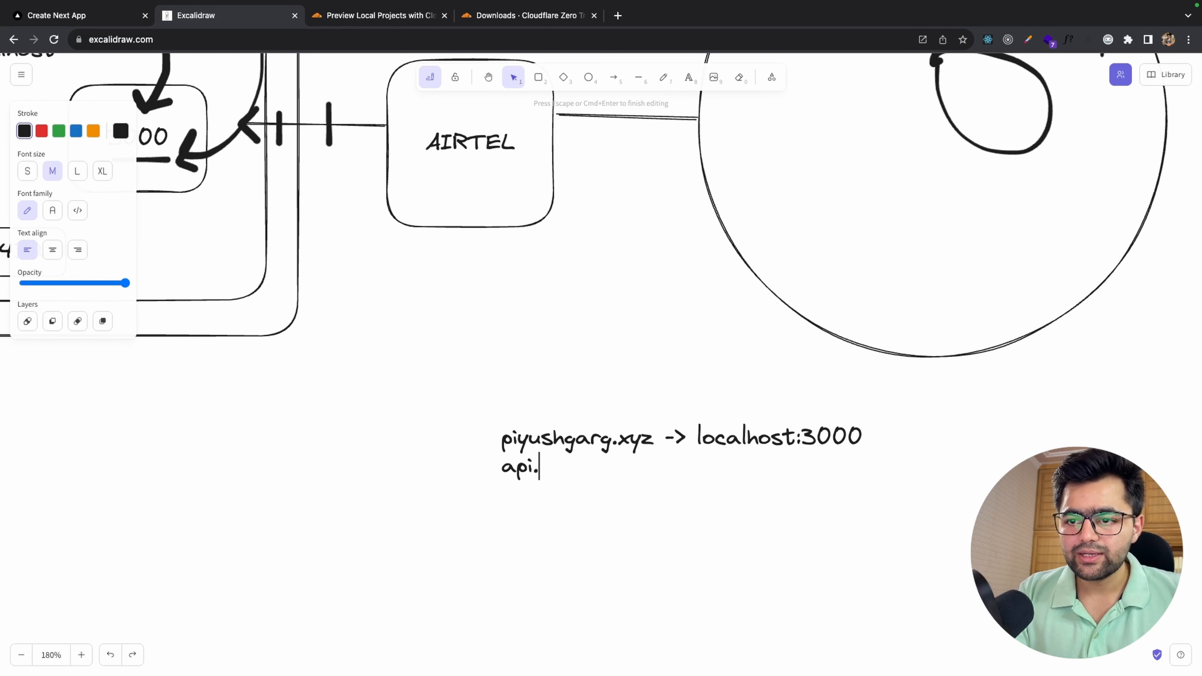
{"action": "type", "text": "piyushgarg."}
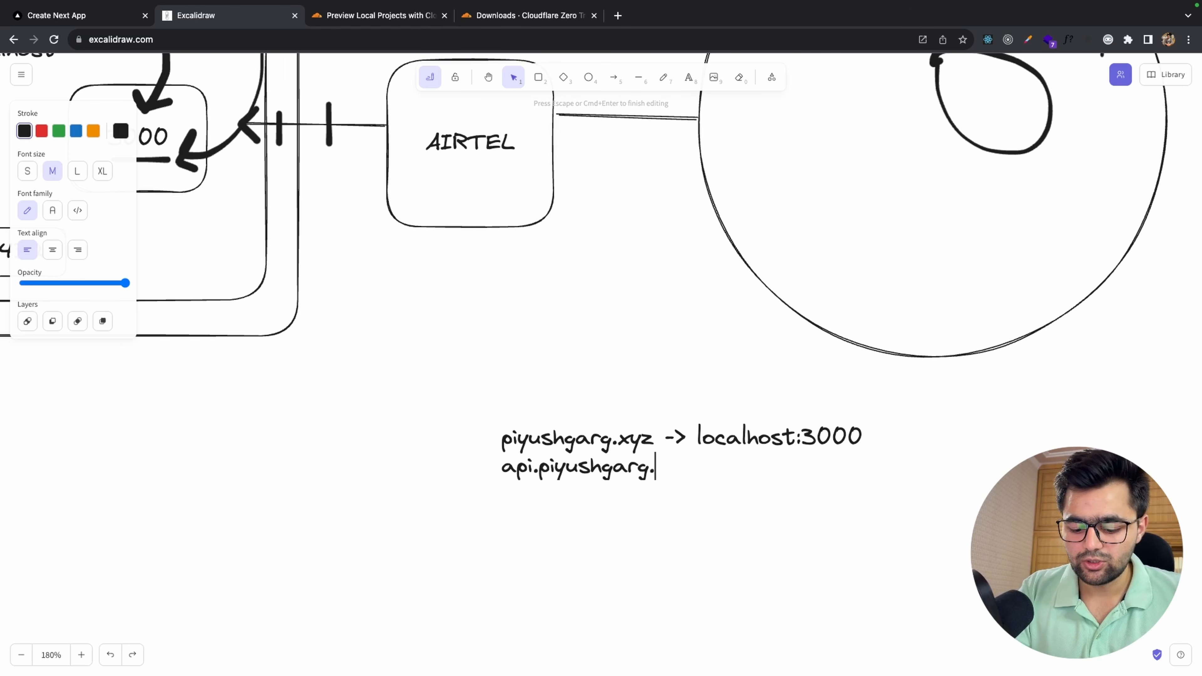
{"action": "type", "text": "xyz -> localhost:8000"}
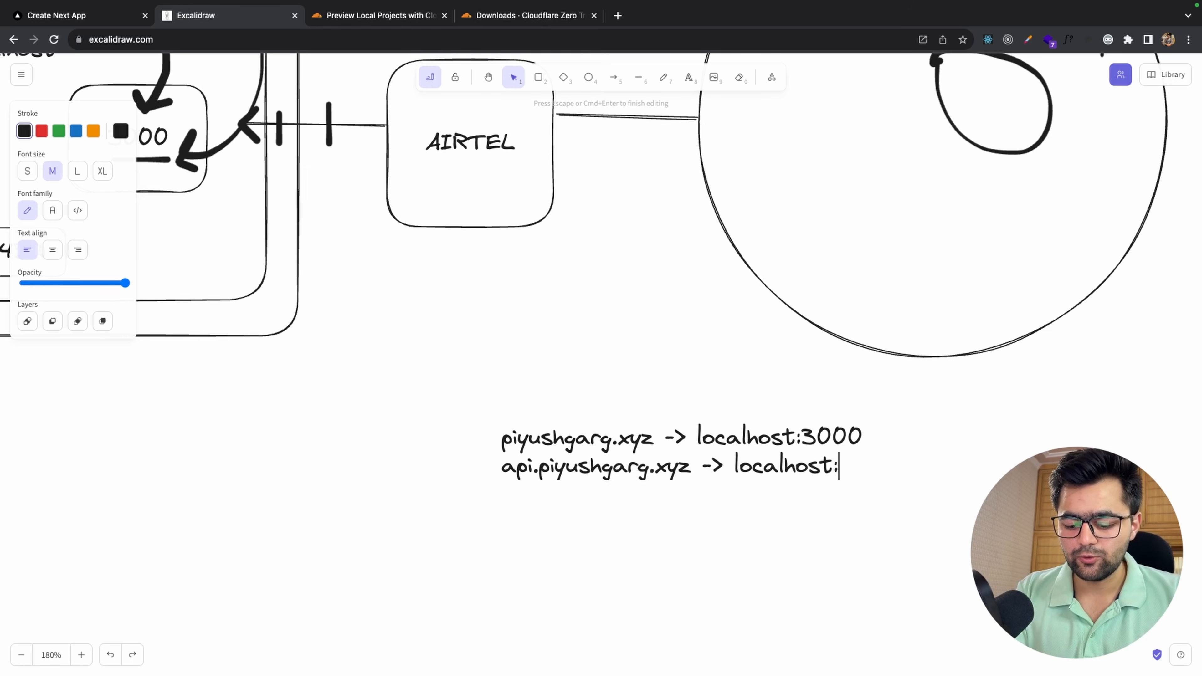
{"action": "key", "text": "Escape"}
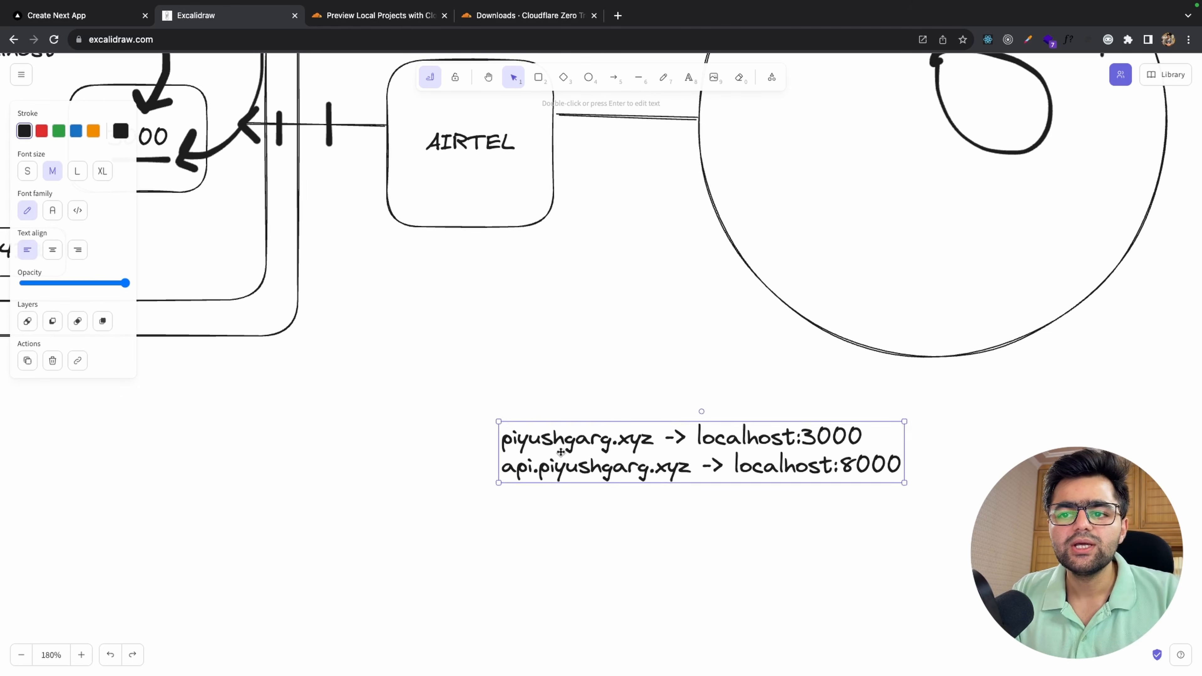
{"action": "left_click_drag", "start_coordinate": [520, 466], "coordinate": [367, 414]}
{"action": "left_click", "coordinate": [445, 457]}
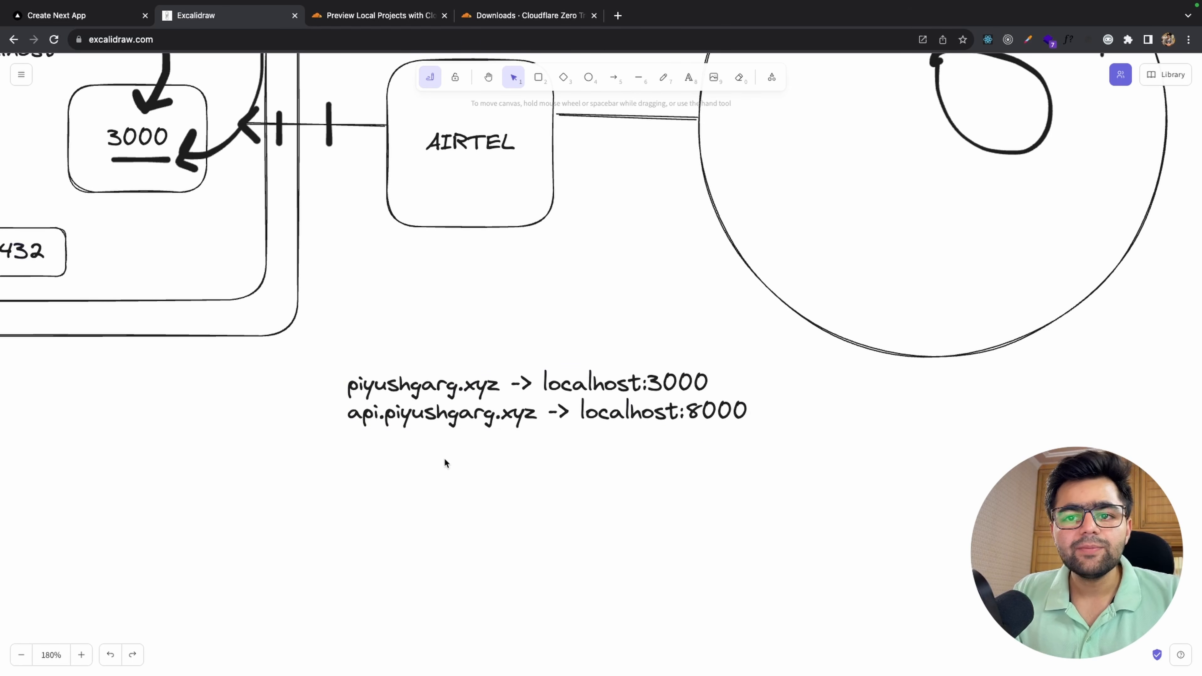
Step: Look at the domain's parking page and the stopped tunnel's output in Terminal
{"action": "key", "text": "ctrl+Right"}
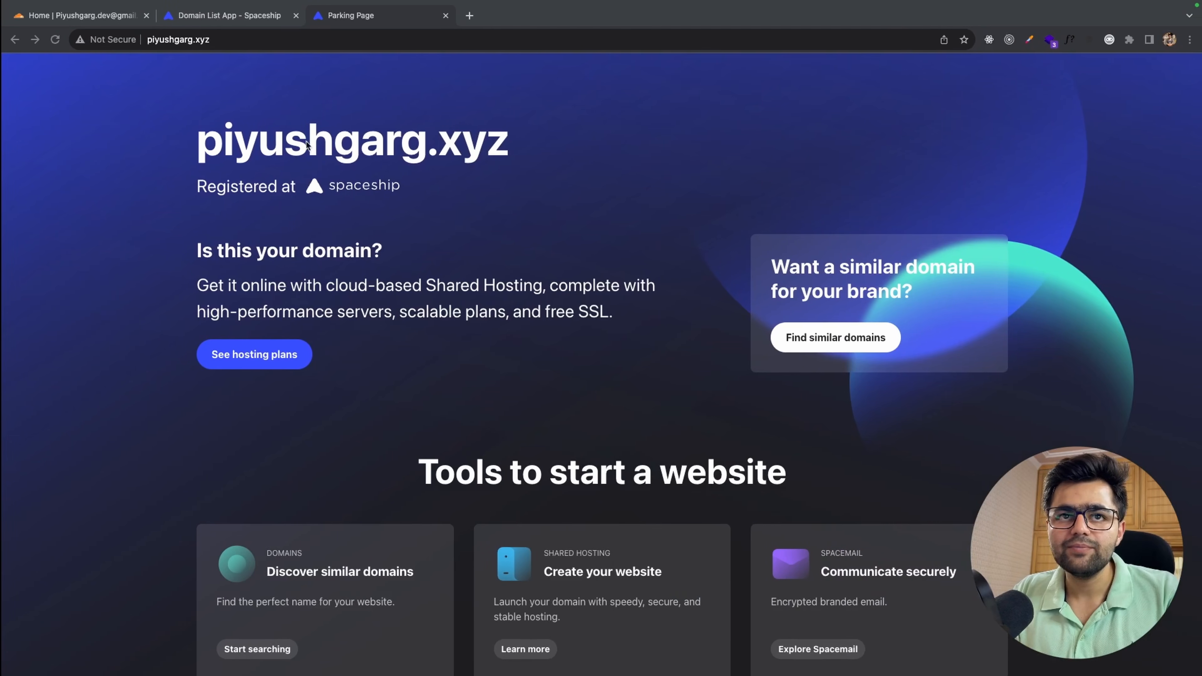
{"action": "key", "text": "ctrl+Left"}
{"action": "key", "text": "ctrl+Left"}
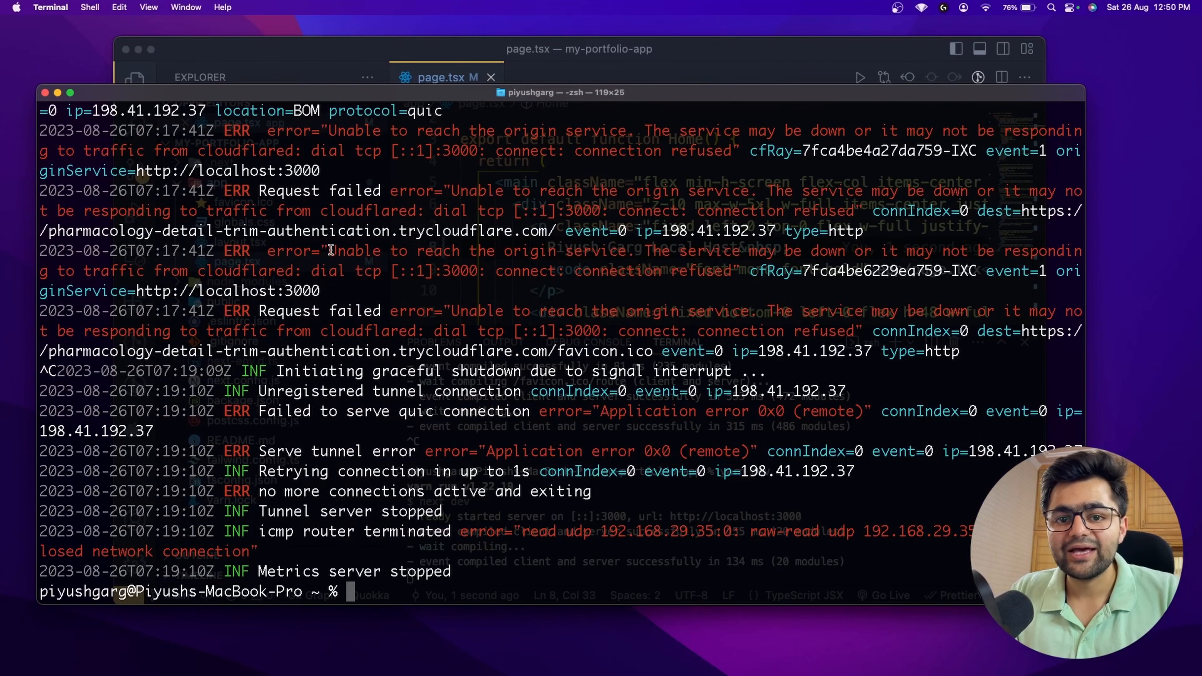
Step: Return to the Excalidraw diagram and shift the underline beneath CLOUDFARE slightly to the left
{"action": "key", "text": "ctrl+Right"}
{"action": "scroll", "coordinate": [408, 385], "scroll_direction": "up", "scroll_amount": 7}
{"action": "scroll", "coordinate": [556, 377], "scroll_direction": "right", "scroll_amount": 1}
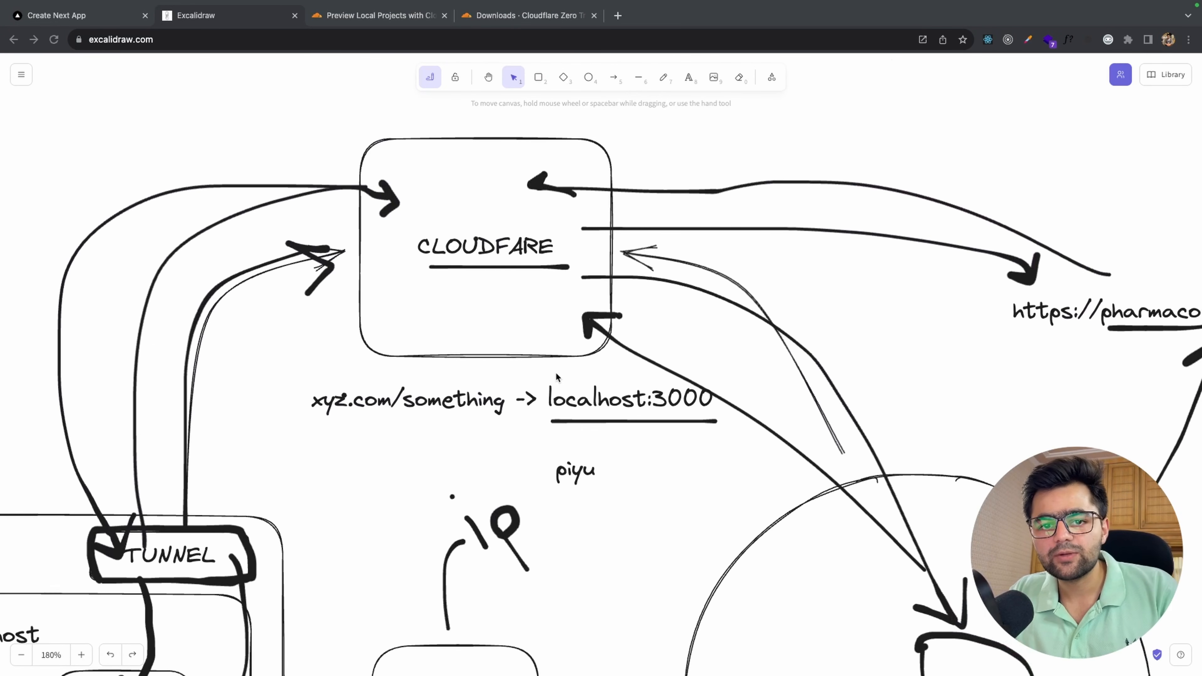
{"action": "left_click", "coordinate": [446, 268]}
{"action": "left_click_drag", "start_coordinate": [461, 268], "coordinate": [455, 268]}
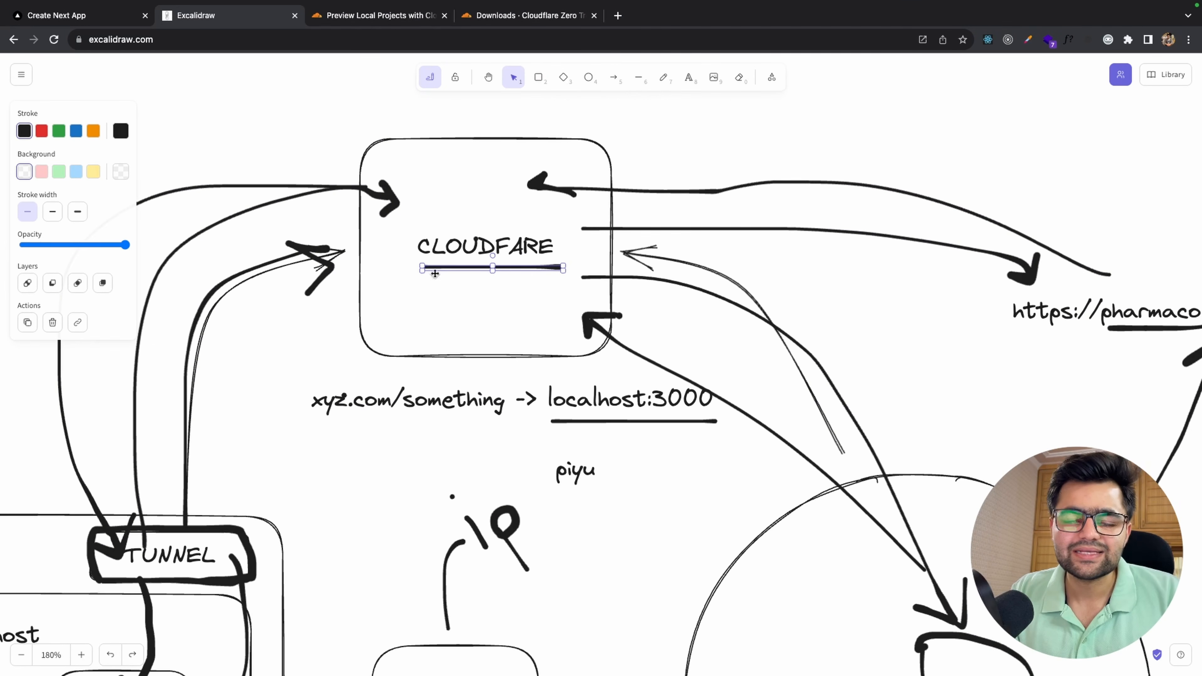
{"action": "left_click", "coordinate": [454, 307]}
Step: Look through the domain's Spaceship parking page in the browser
{"action": "key", "text": "ctrl+Right"}
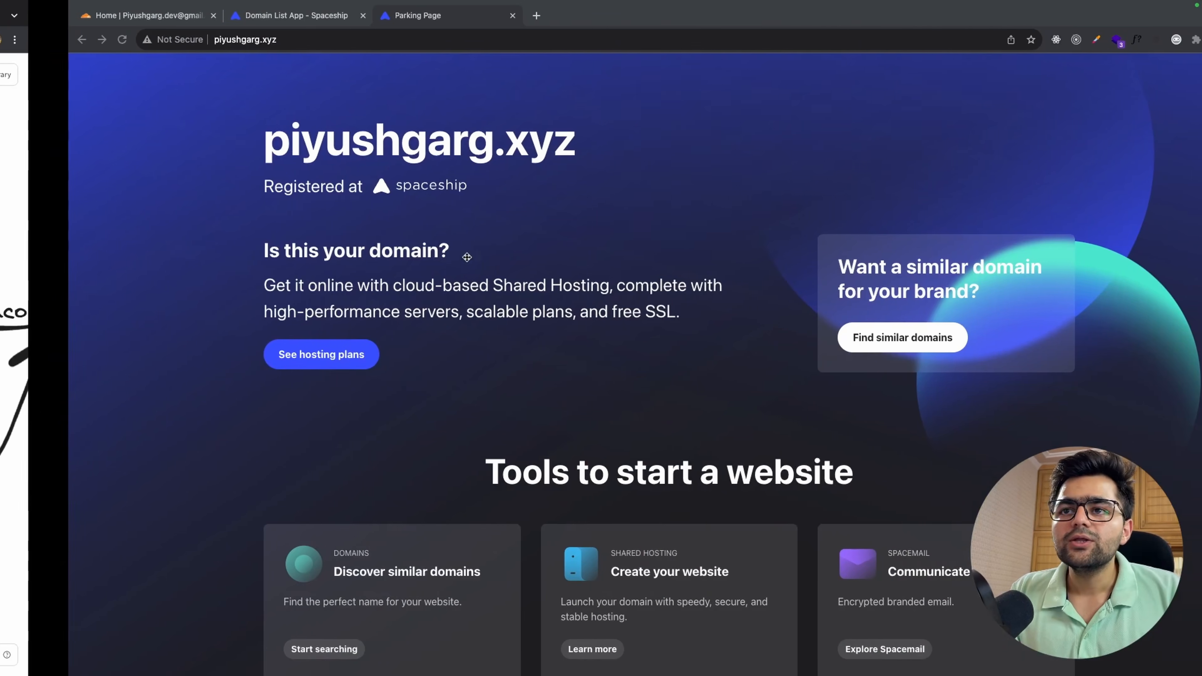
{"action": "scroll", "coordinate": [469, 314], "scroll_direction": "down", "scroll_amount": 10}
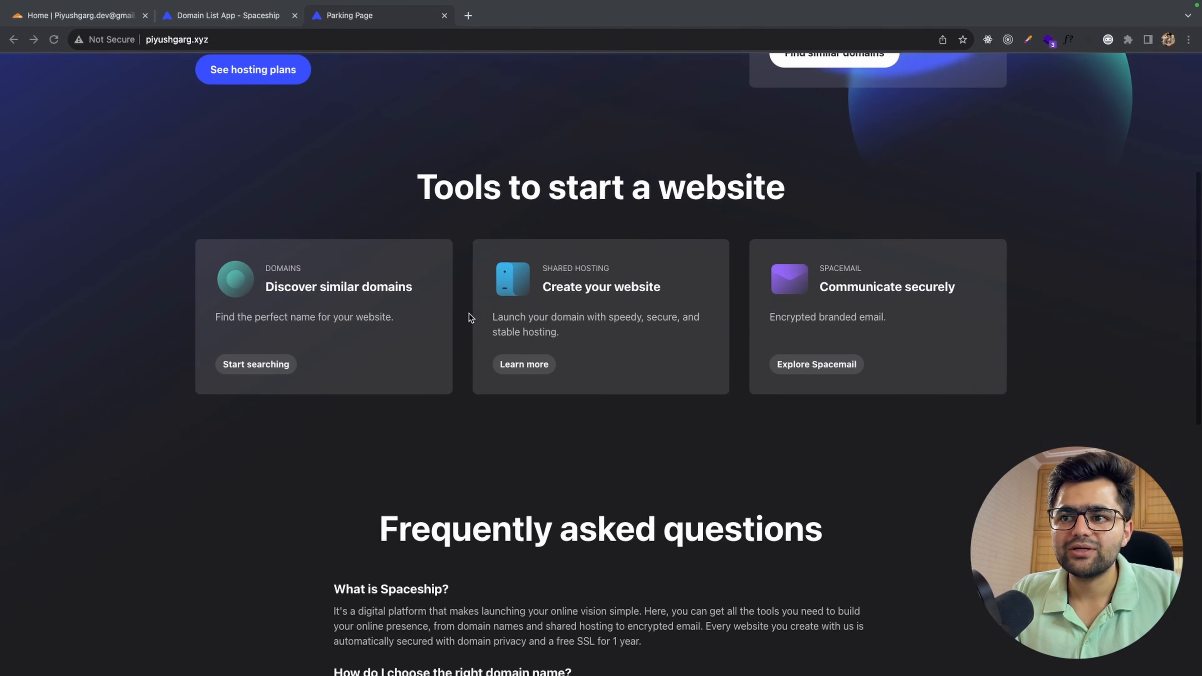
{"action": "scroll", "coordinate": [339, 263], "scroll_direction": "up", "scroll_amount": 10}
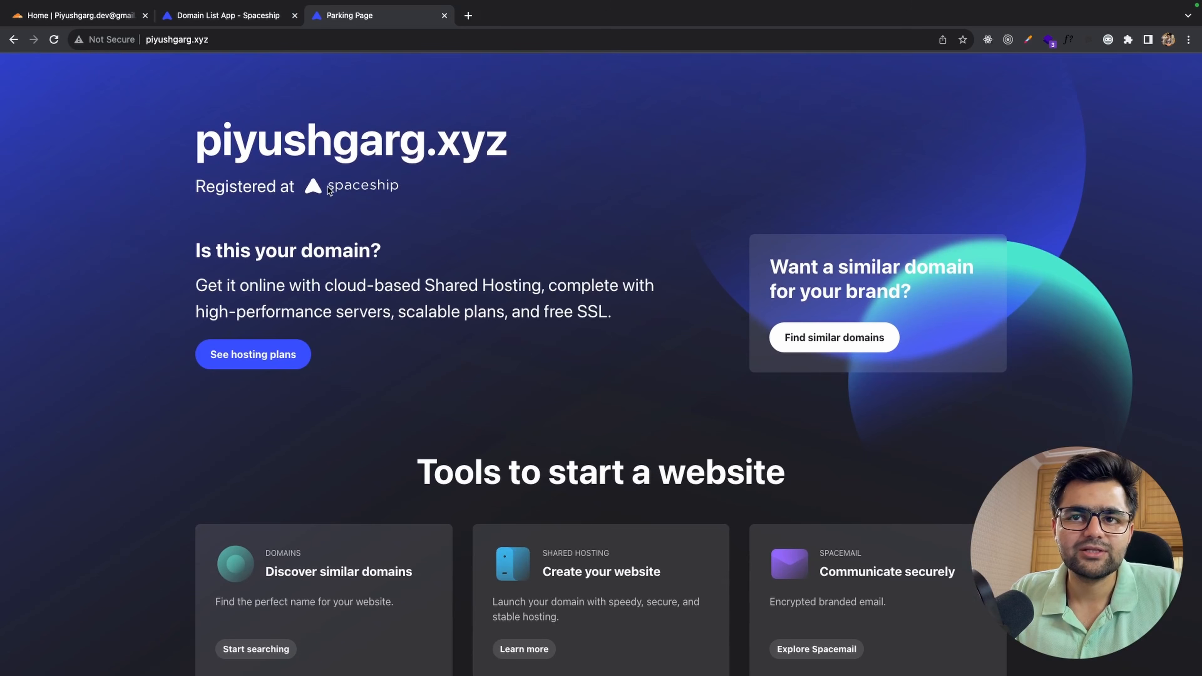
Step: Switch to the Cloudflare dashboard and add the registered .xyz domain as a new site
{"action": "left_click", "coordinate": [240, 14]}
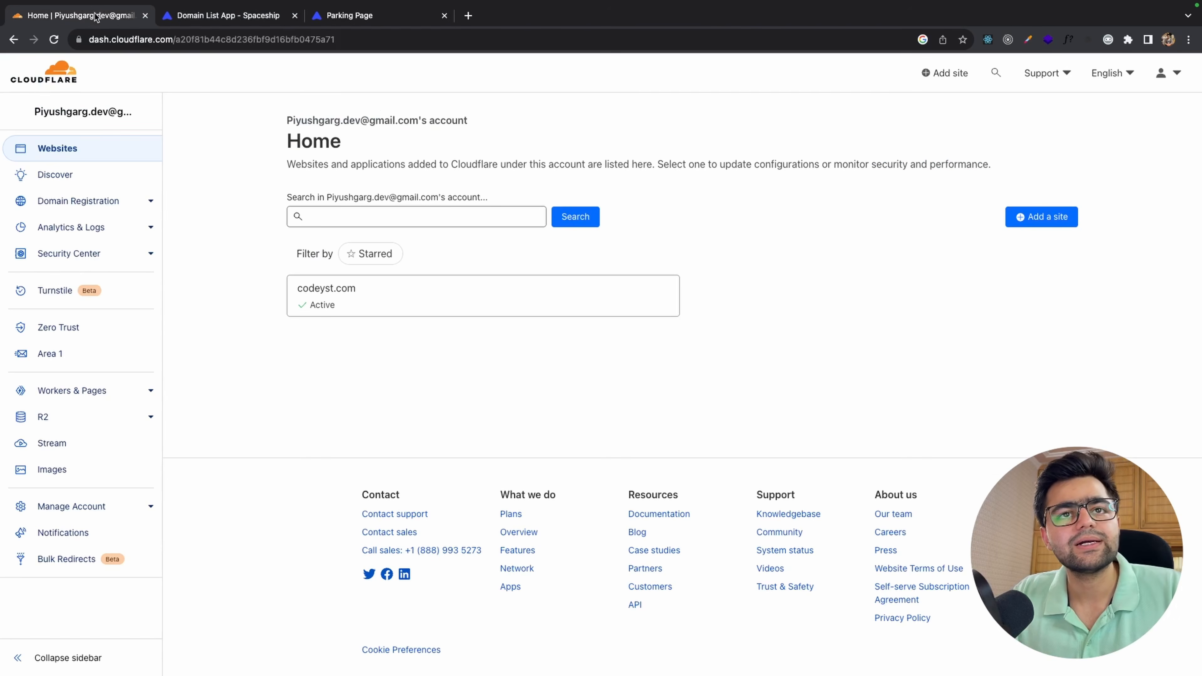
{"action": "left_click", "coordinate": [100, 14]}
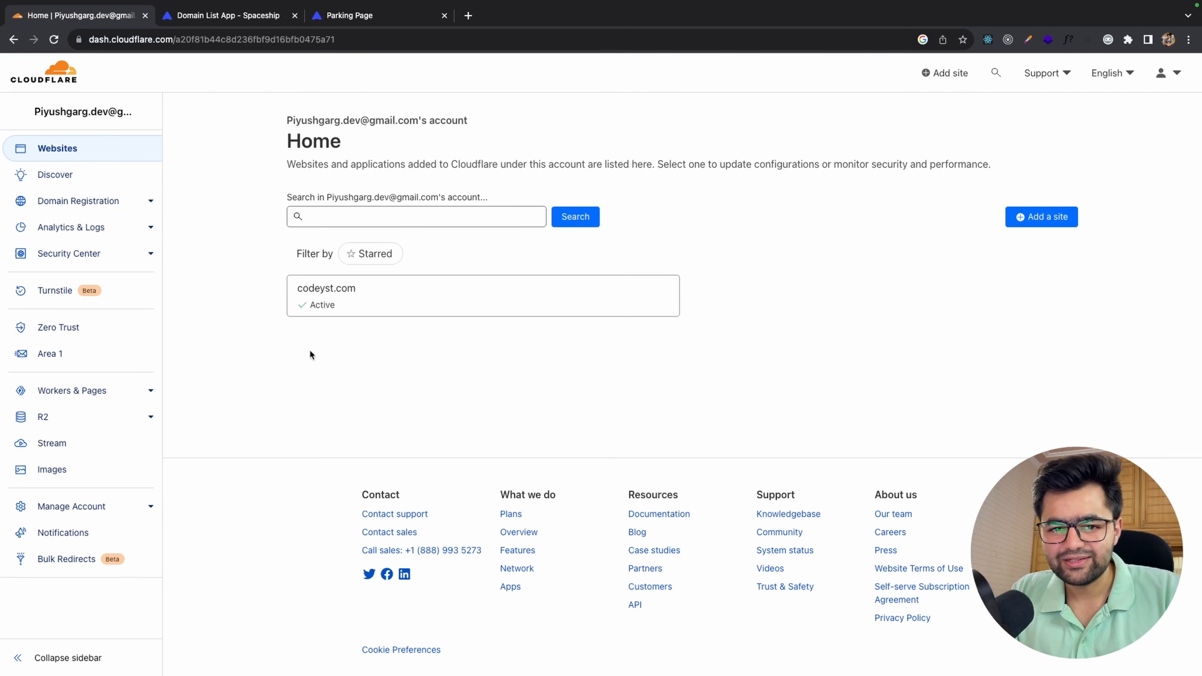
{"action": "left_click", "coordinate": [1055, 219]}
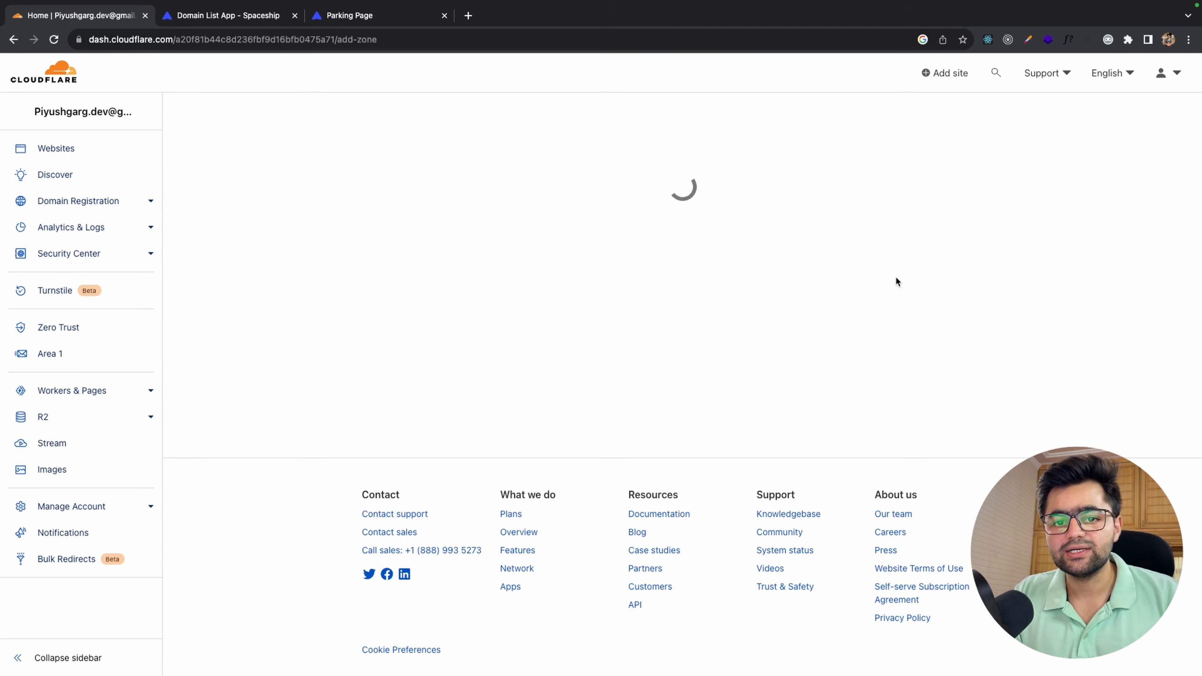
{"action": "left_click", "coordinate": [396, 173]}
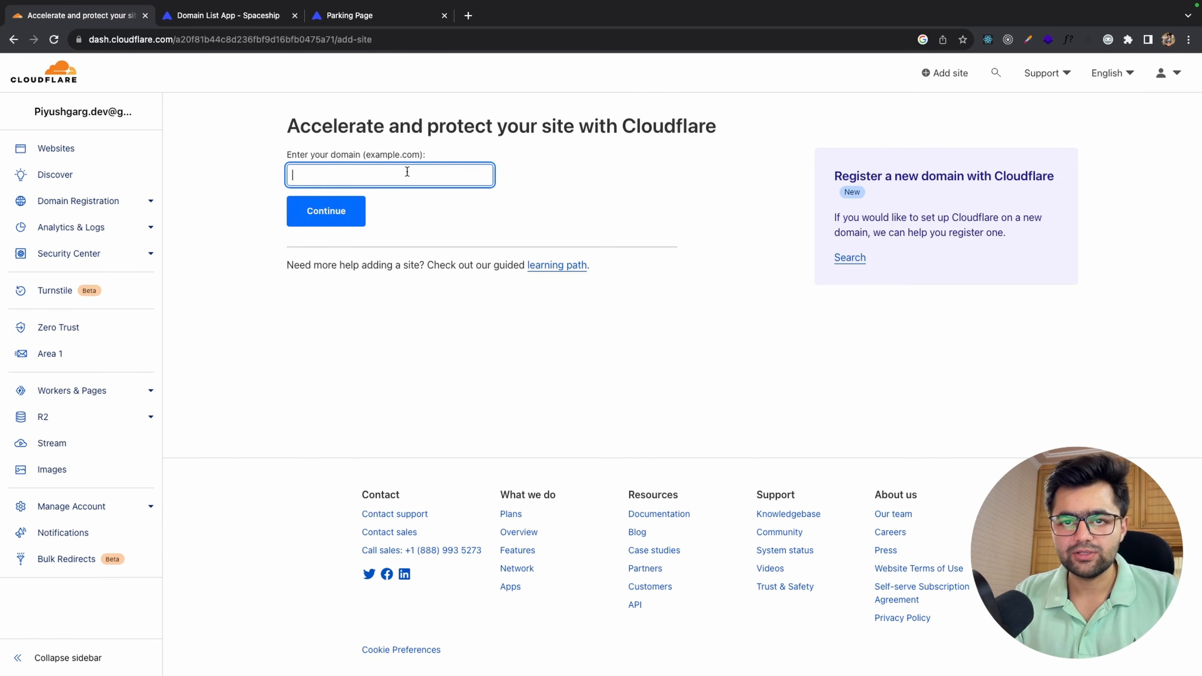
{"action": "type", "text": "piyushgarg.xyz"}
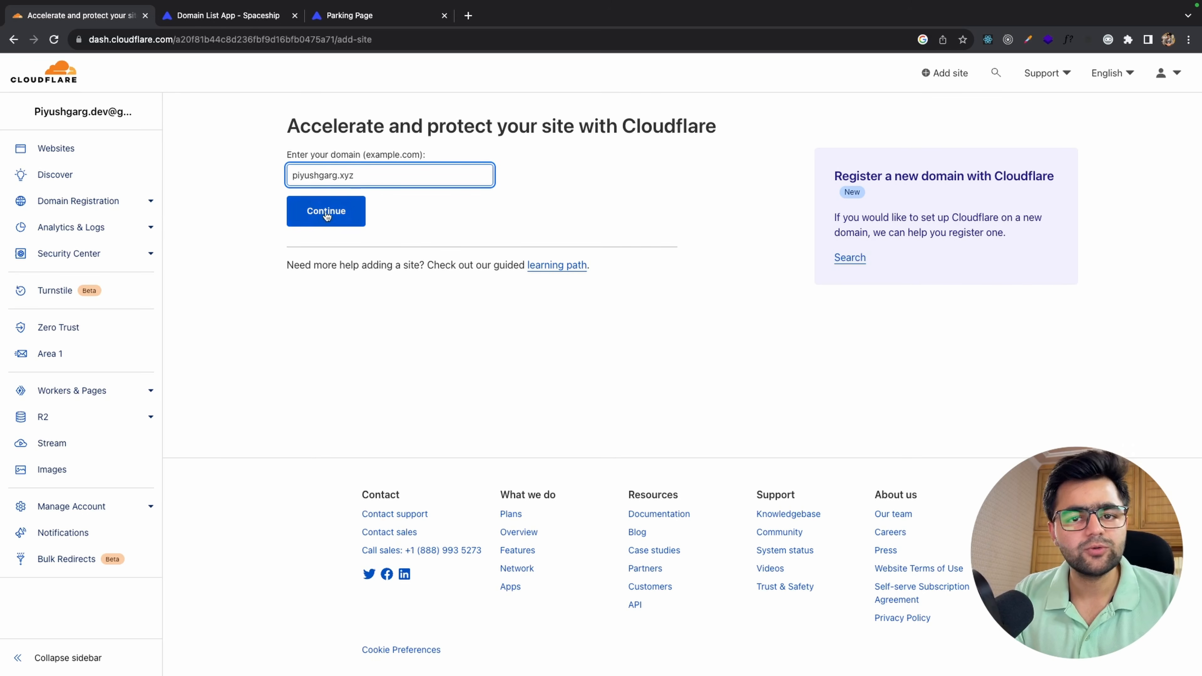
{"action": "left_click", "coordinate": [347, 216]}
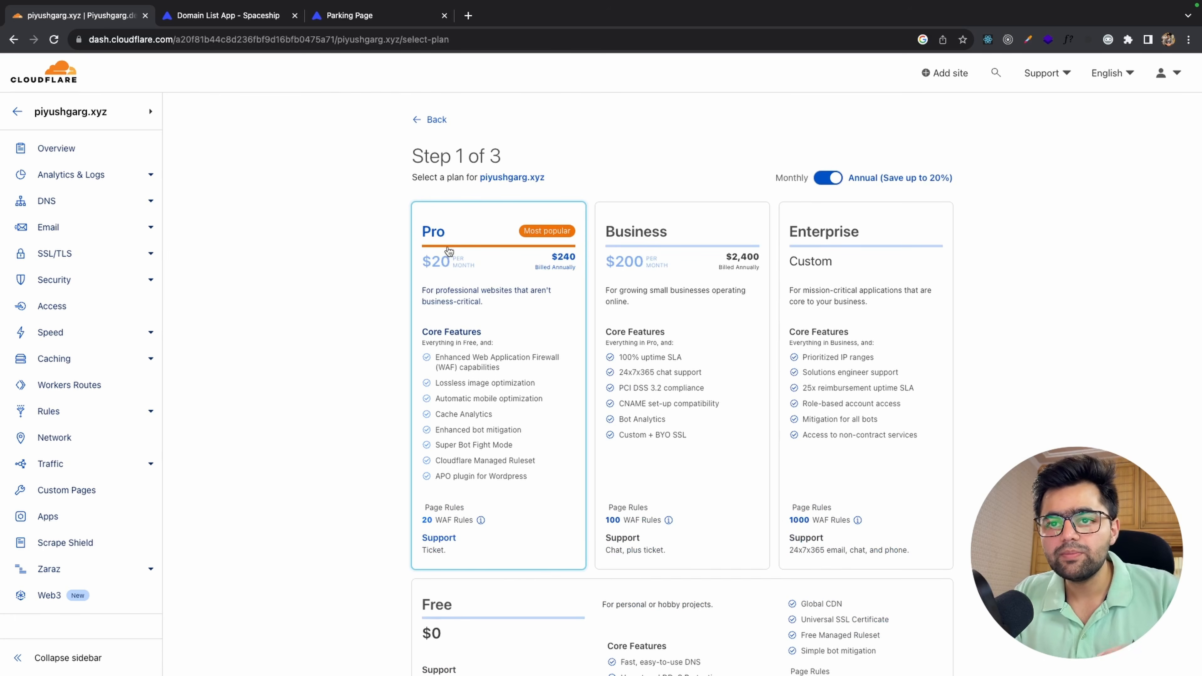
Step: Compare the Cloudflare plans and choose the Free $0 plan for the new site
{"action": "scroll", "coordinate": [448, 251], "scroll_direction": "down", "scroll_amount": 5}
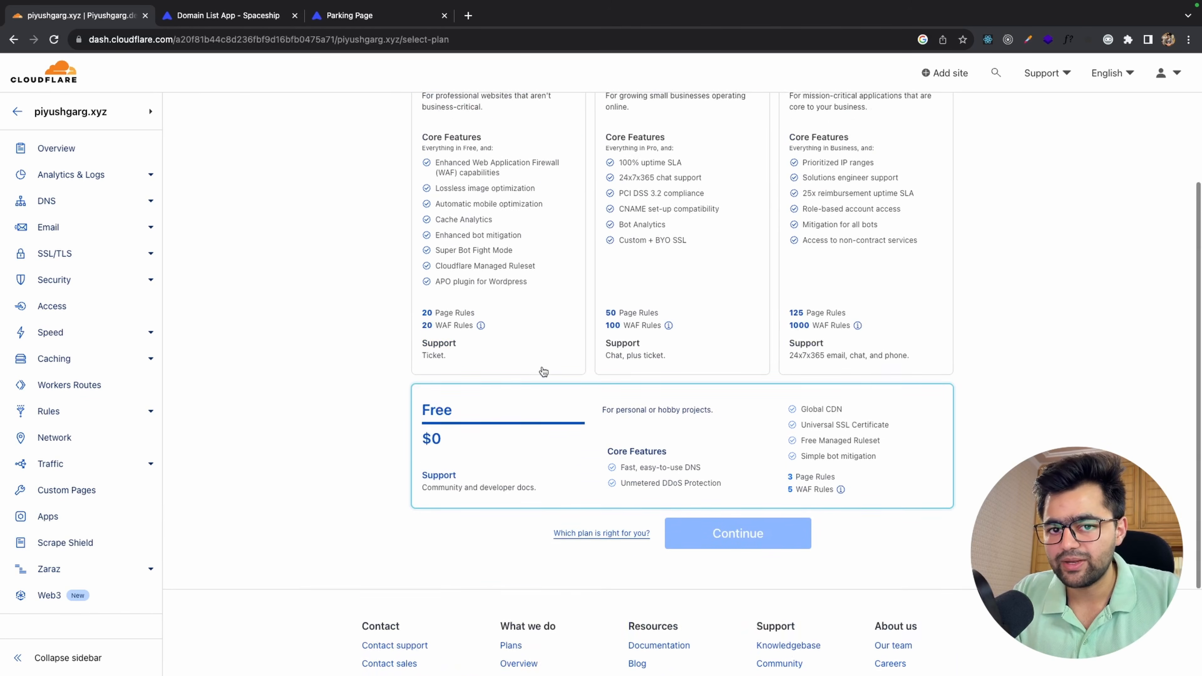
{"action": "scroll", "coordinate": [543, 372], "scroll_direction": "up", "scroll_amount": 5}
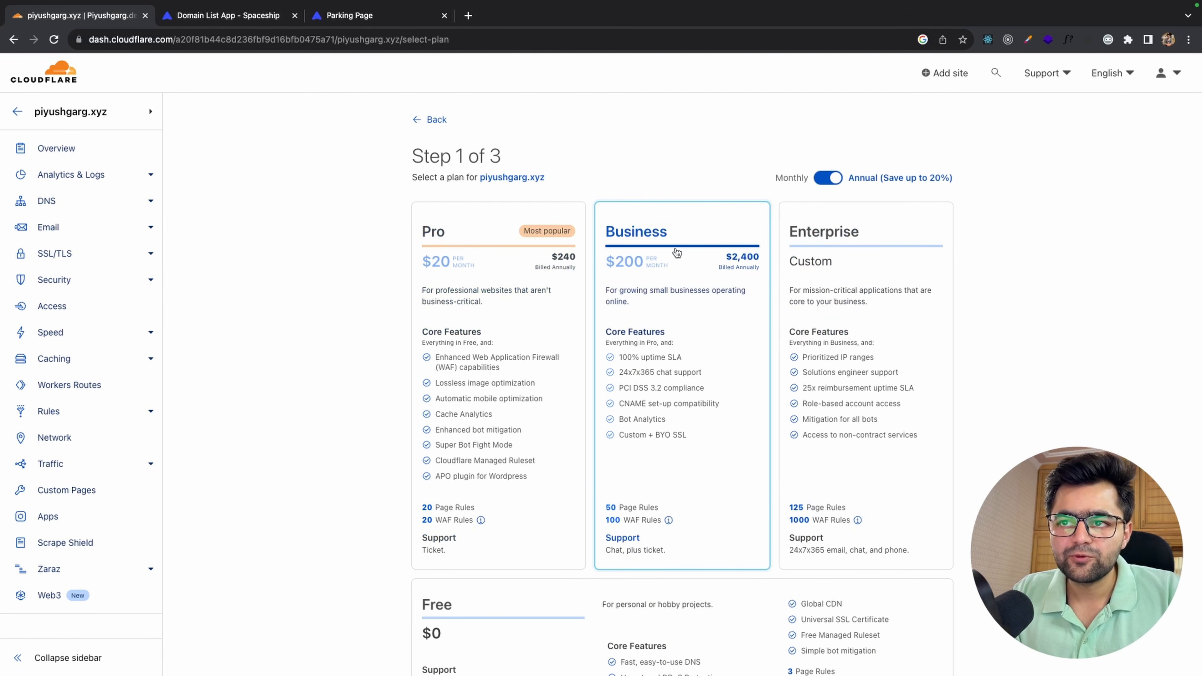
{"action": "scroll", "coordinate": [676, 357], "scroll_direction": "down", "scroll_amount": 4}
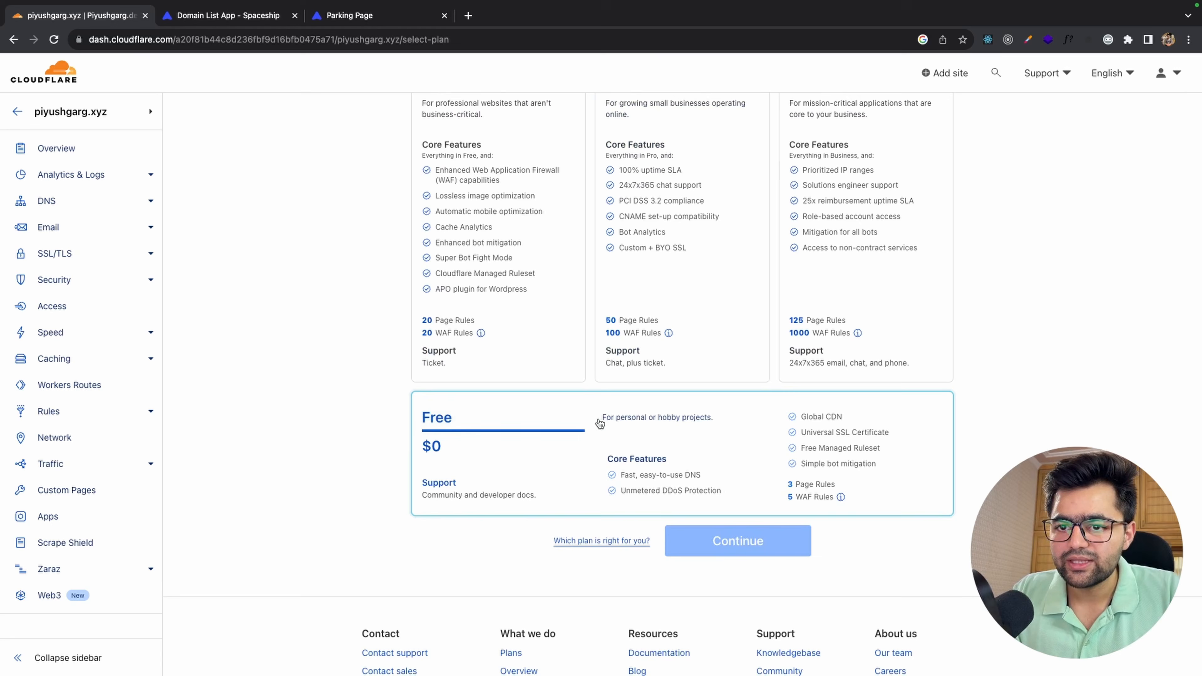
{"action": "left_click", "coordinate": [599, 423]}
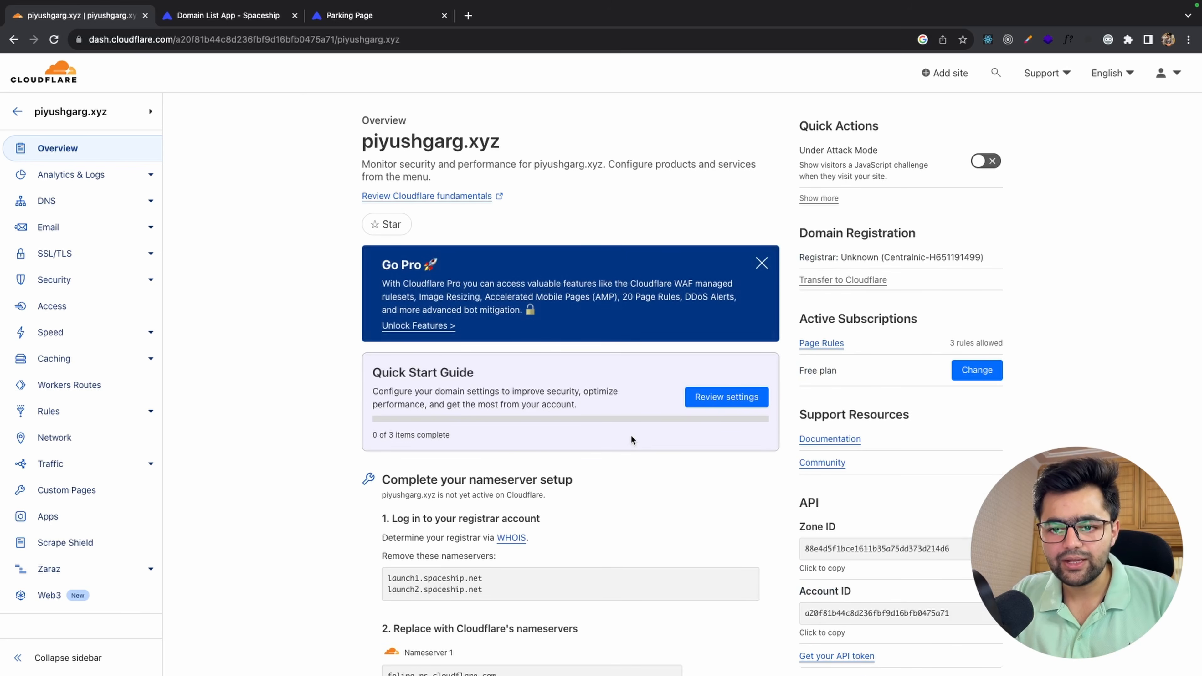
Step: Check Cloudflare's nameserver setup instructions and open the .xyz domain's nameserver settings in Spaceship
{"action": "scroll", "coordinate": [631, 439], "scroll_direction": "down", "scroll_amount": 2}
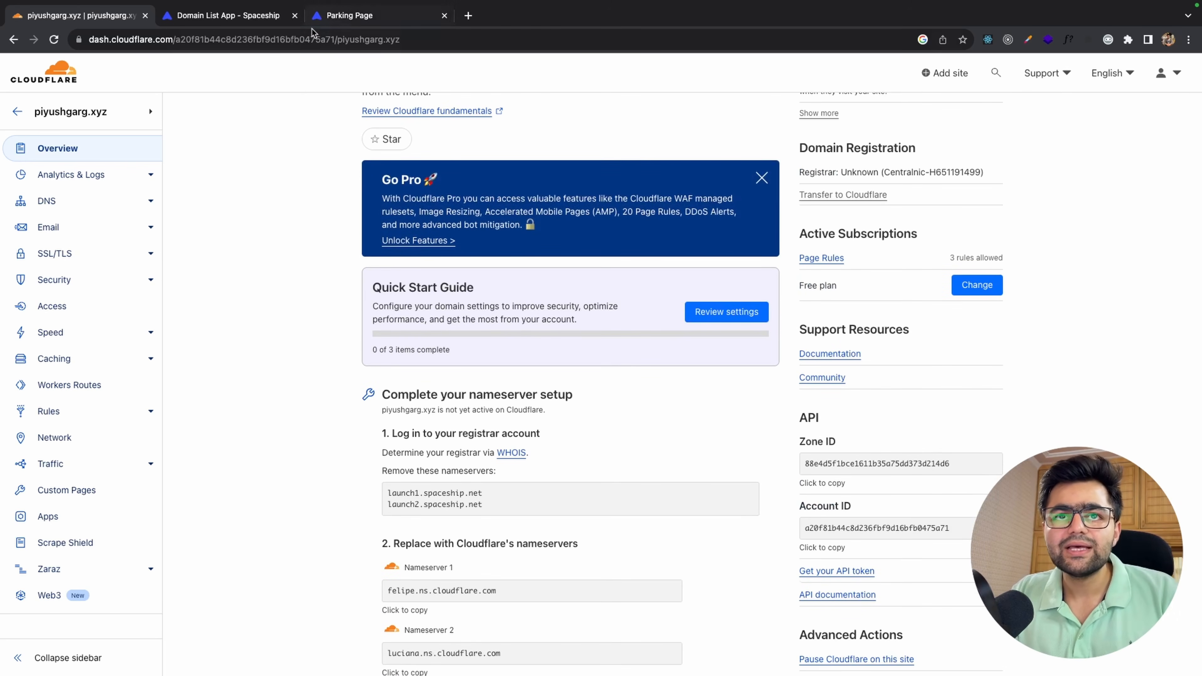
{"action": "left_click", "coordinate": [255, 20]}
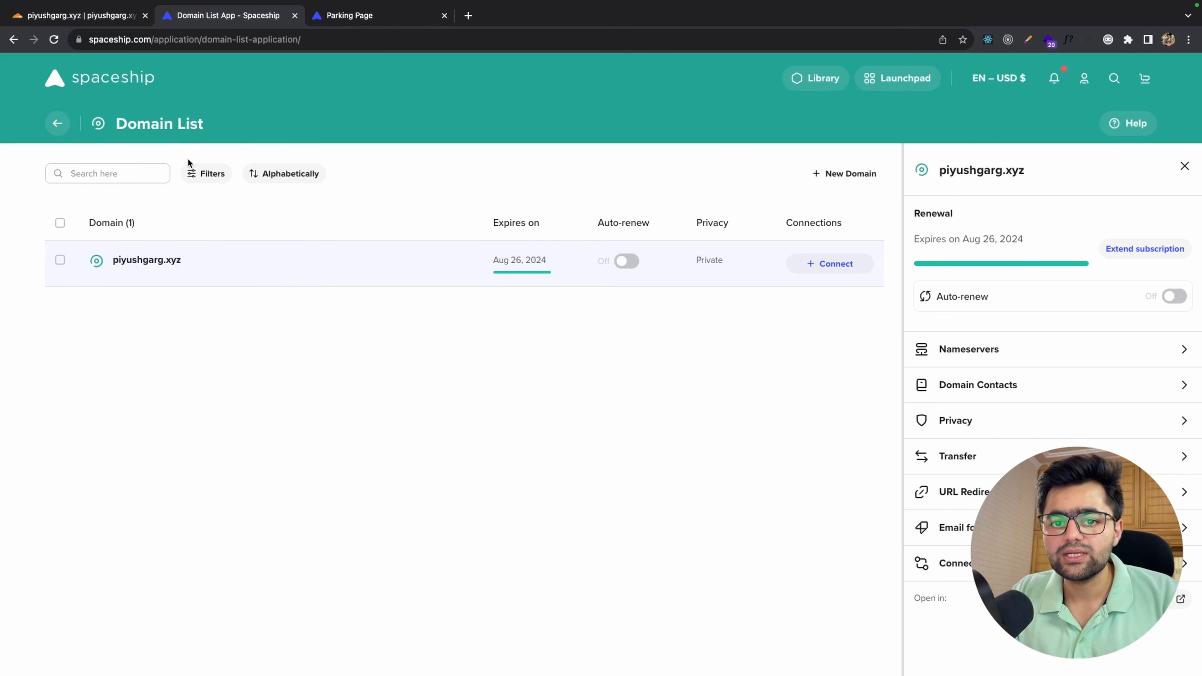
{"action": "left_click", "coordinate": [80, 14]}
{"action": "scroll", "coordinate": [463, 281], "scroll_direction": "down", "scroll_amount": 5}
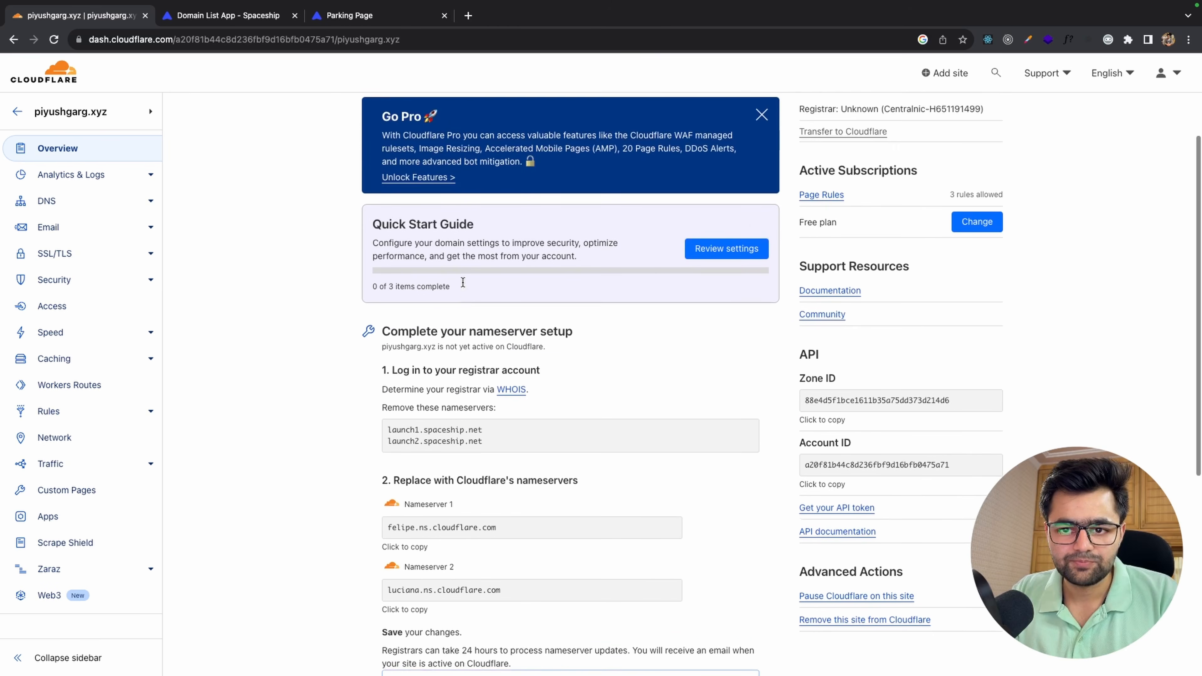
{"action": "key", "text": "ctrl+Tab"}
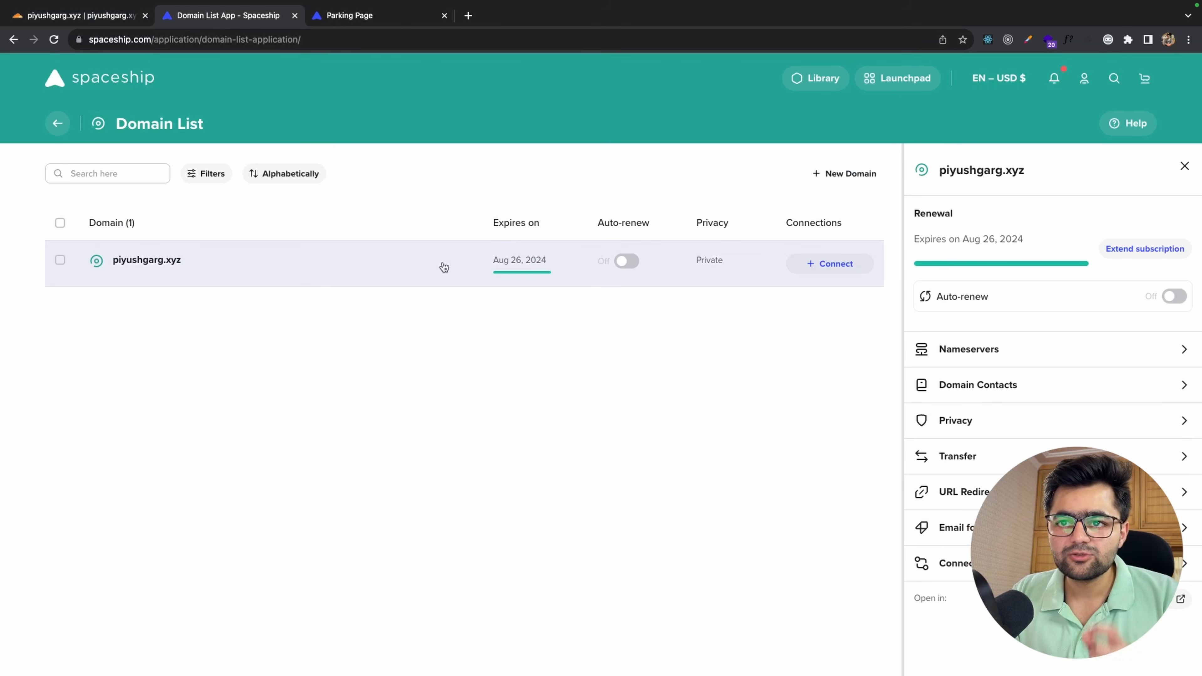
{"action": "left_click", "coordinate": [978, 353]}
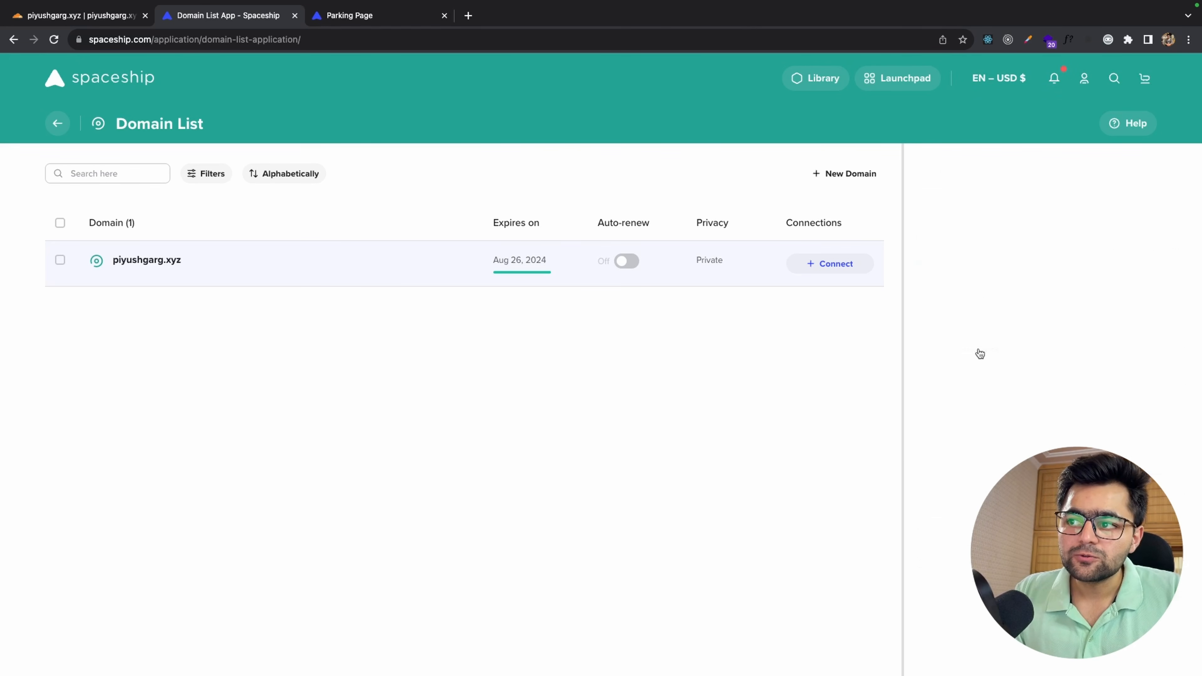
{"action": "left_click_drag", "start_coordinate": [923, 254], "coordinate": [1036, 284]}
{"action": "left_click", "coordinate": [1035, 283]}
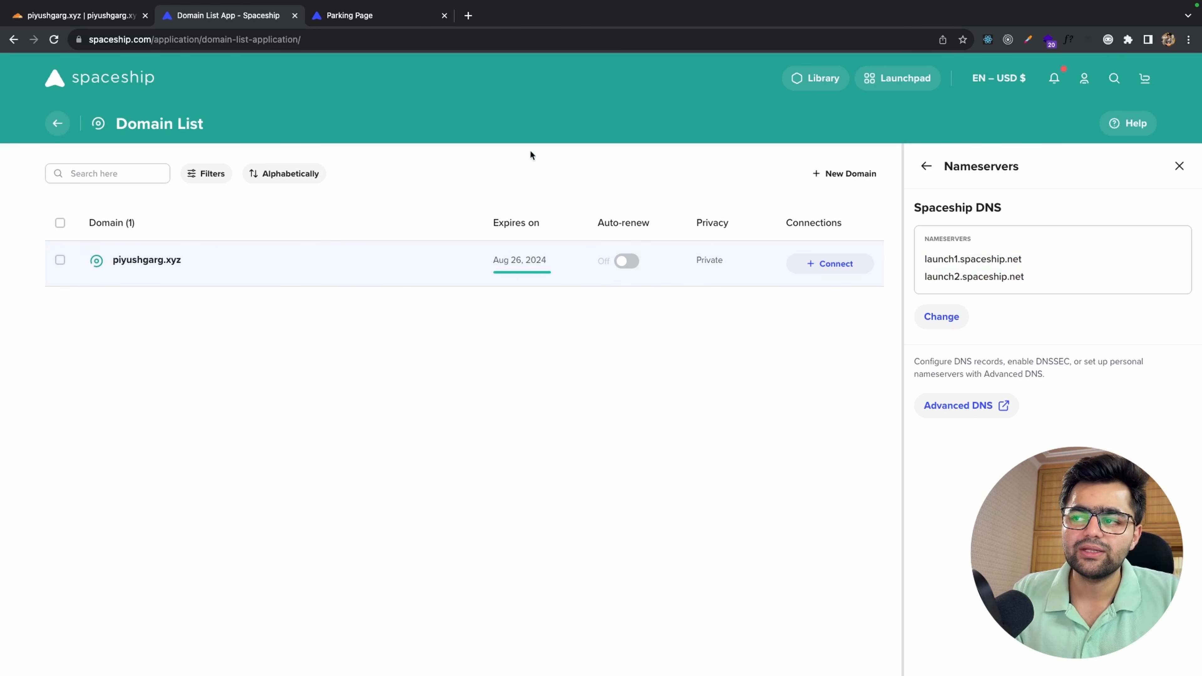
Step: Back in Cloudflare, let the quick scan run and examine the DNS records it found for the .xyz domain
{"action": "left_click", "coordinate": [71, 15]}
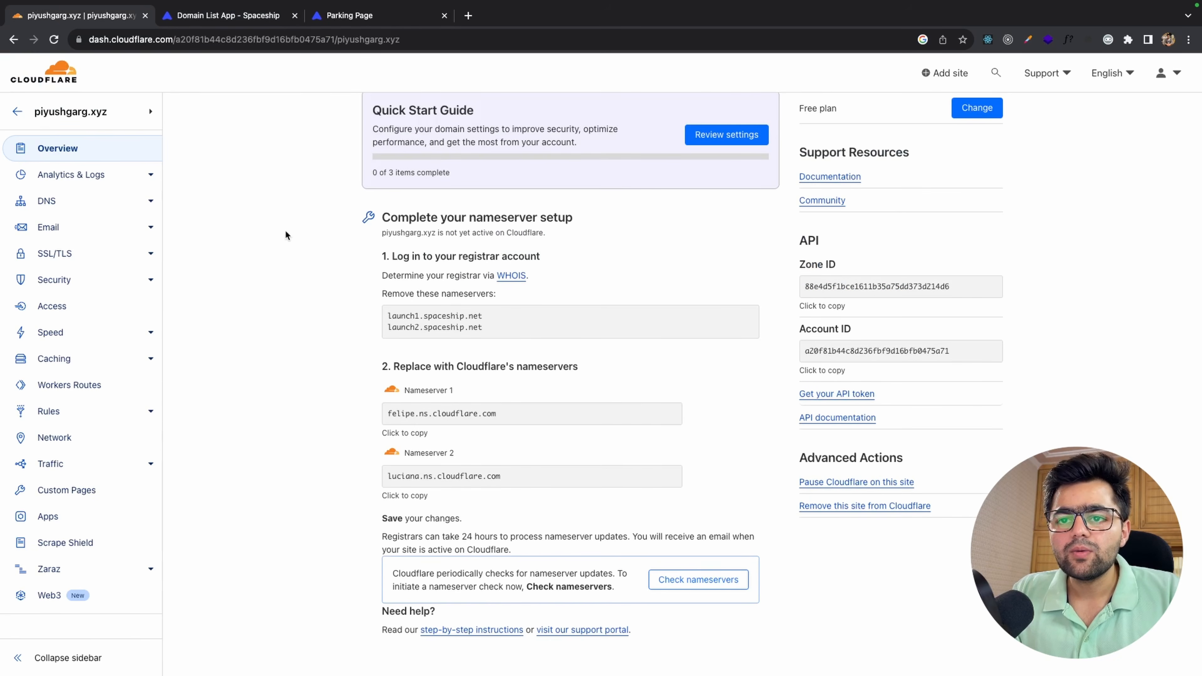
{"action": "scroll", "coordinate": [351, 265], "scroll_direction": "down", "scroll_amount": 2}
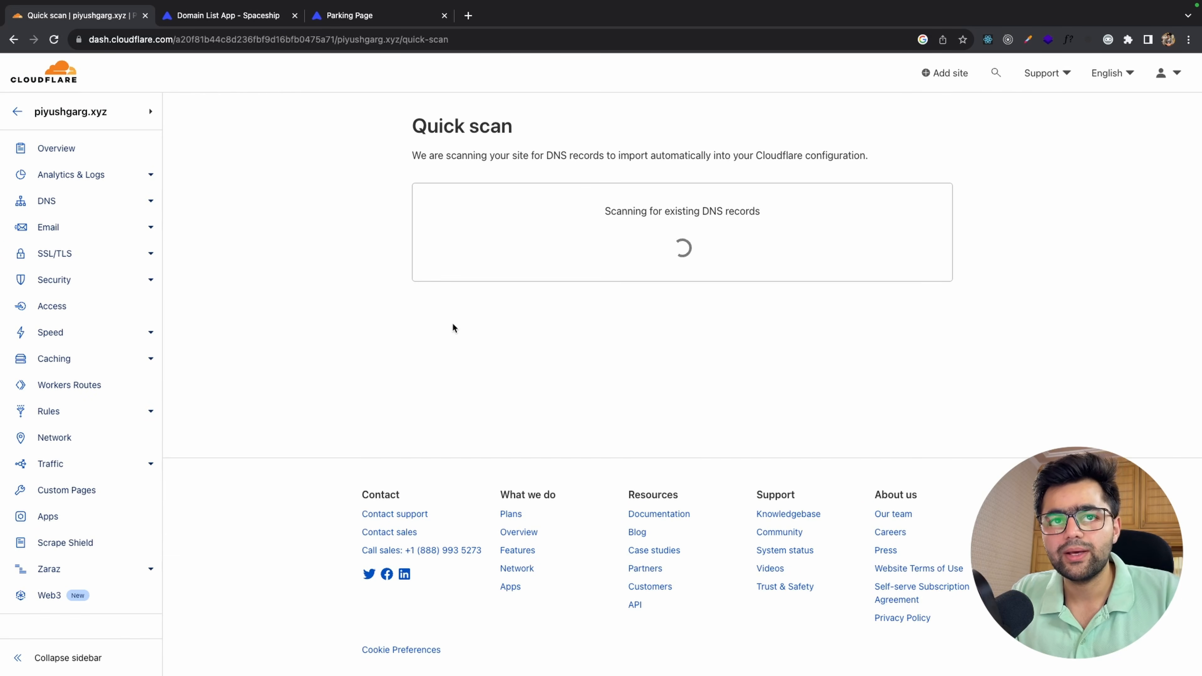
{"action": "left_click", "coordinate": [247, 15]}
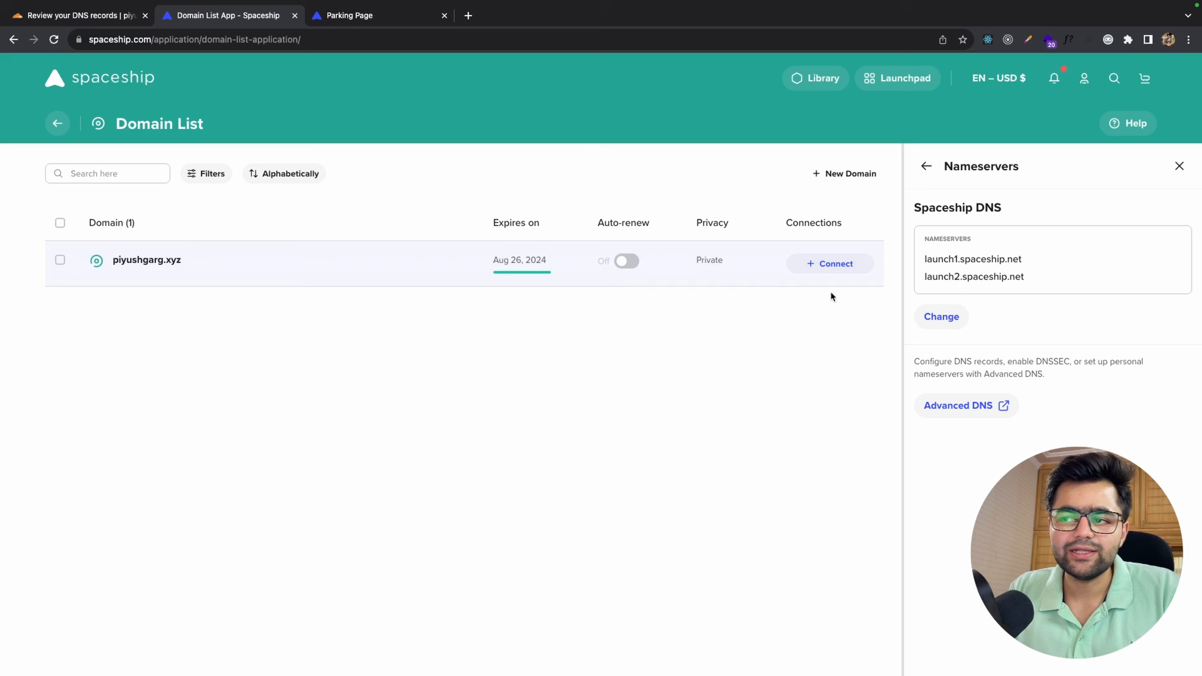
{"action": "key", "text": "ctrl+shift+Tab"}
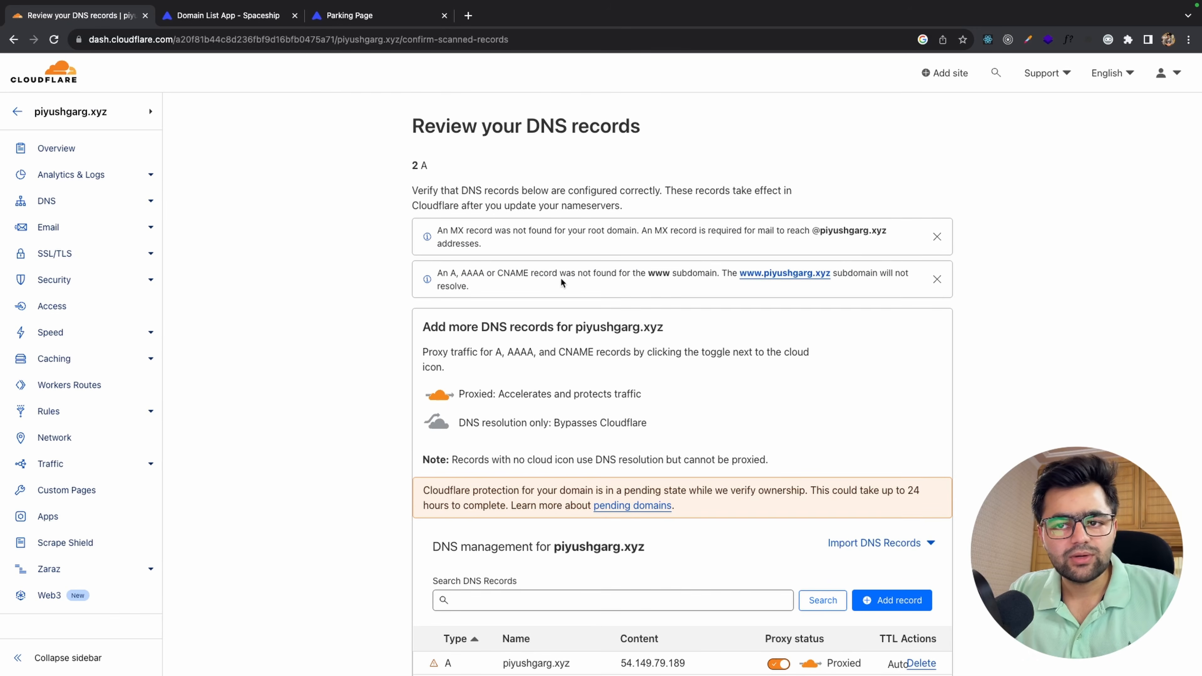
{"action": "scroll", "coordinate": [561, 280], "scroll_direction": "down", "scroll_amount": 5}
{"action": "scroll", "coordinate": [561, 281], "scroll_direction": "up", "scroll_amount": 5}
{"action": "scroll", "coordinate": [593, 345], "scroll_direction": "down", "scroll_amount": 1}
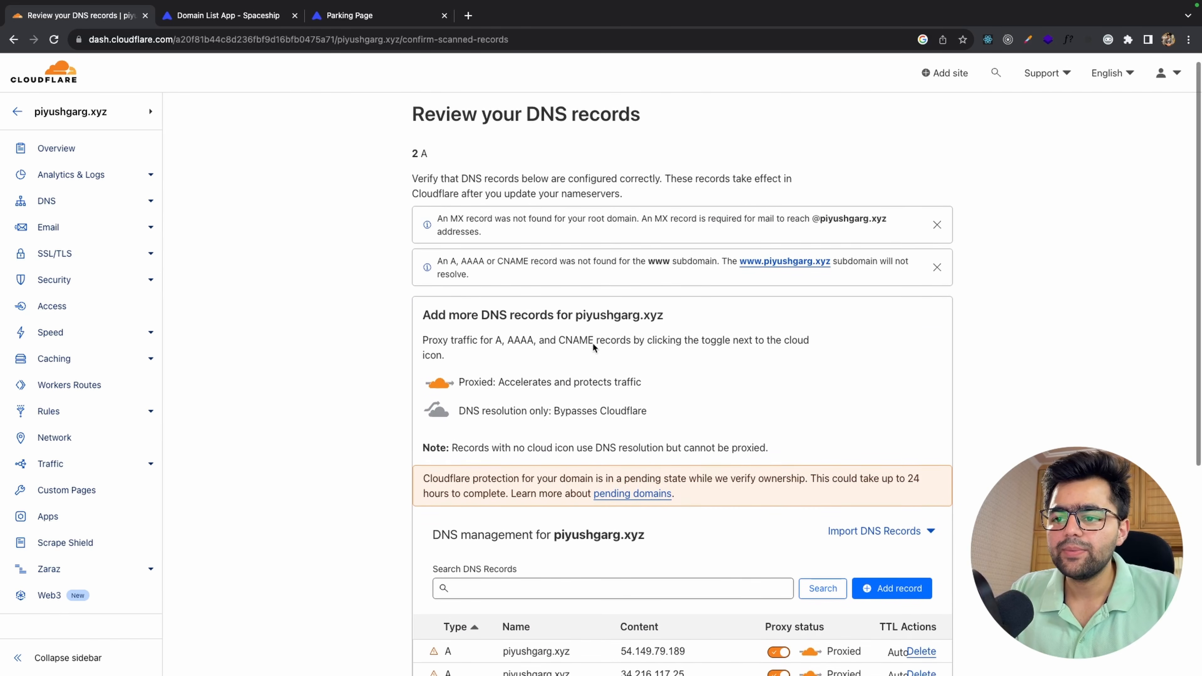
{"action": "scroll", "coordinate": [593, 342], "scroll_direction": "down", "scroll_amount": 3}
{"action": "left_click", "coordinate": [910, 388]}
{"action": "left_click", "coordinate": [910, 391]}
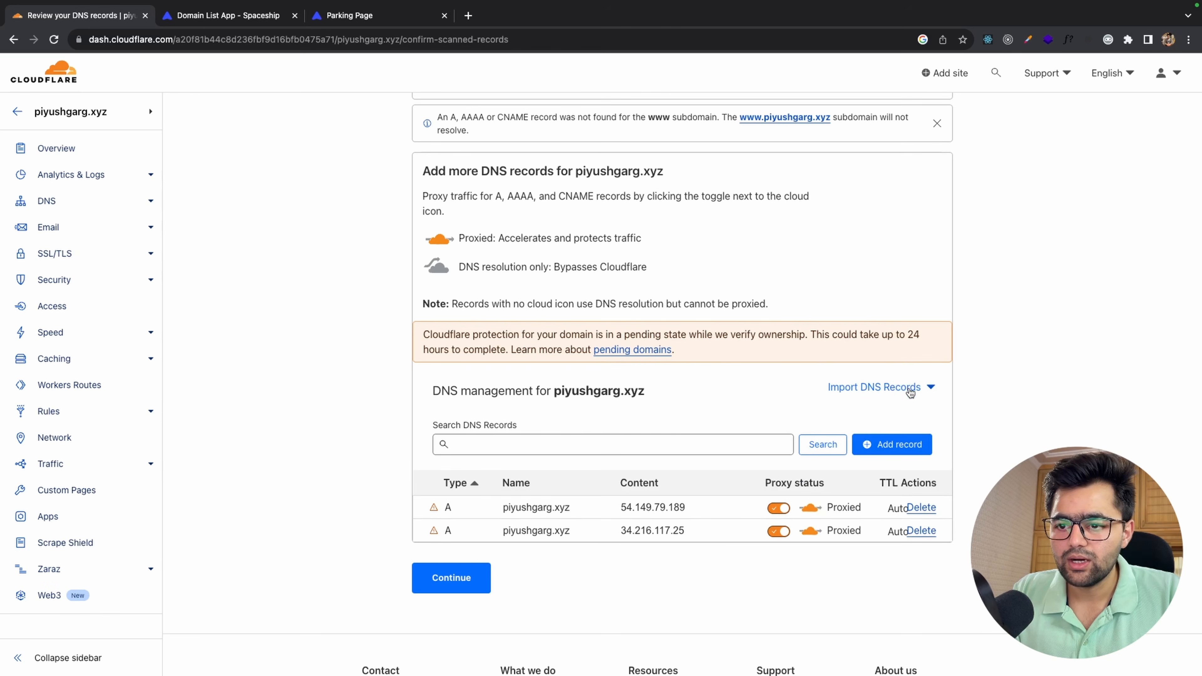
{"action": "scroll", "coordinate": [739, 405], "scroll_direction": "up", "scroll_amount": 3}
{"action": "scroll", "coordinate": [740, 406], "scroll_direction": "down", "scroll_amount": 1}
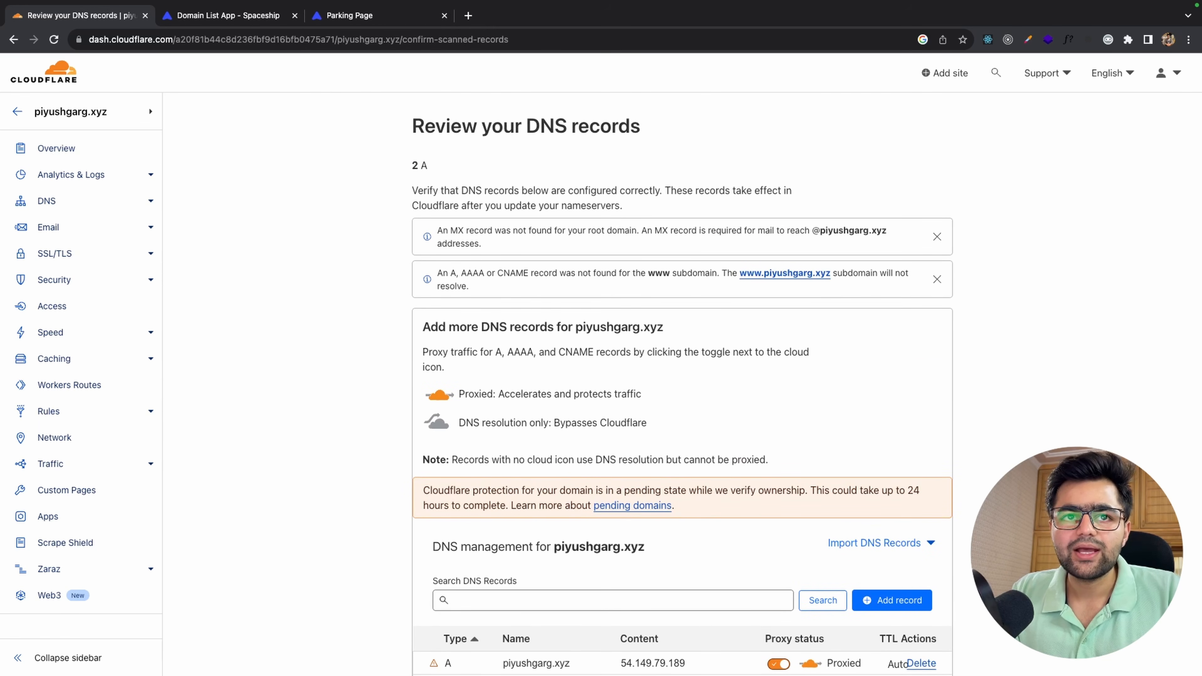
Step: Reopen the .xyz site's overview from the Cloudflare account home and copy Nameserver 1, felipe.ns.cloudflare.com
{"action": "left_click", "coordinate": [16, 111]}
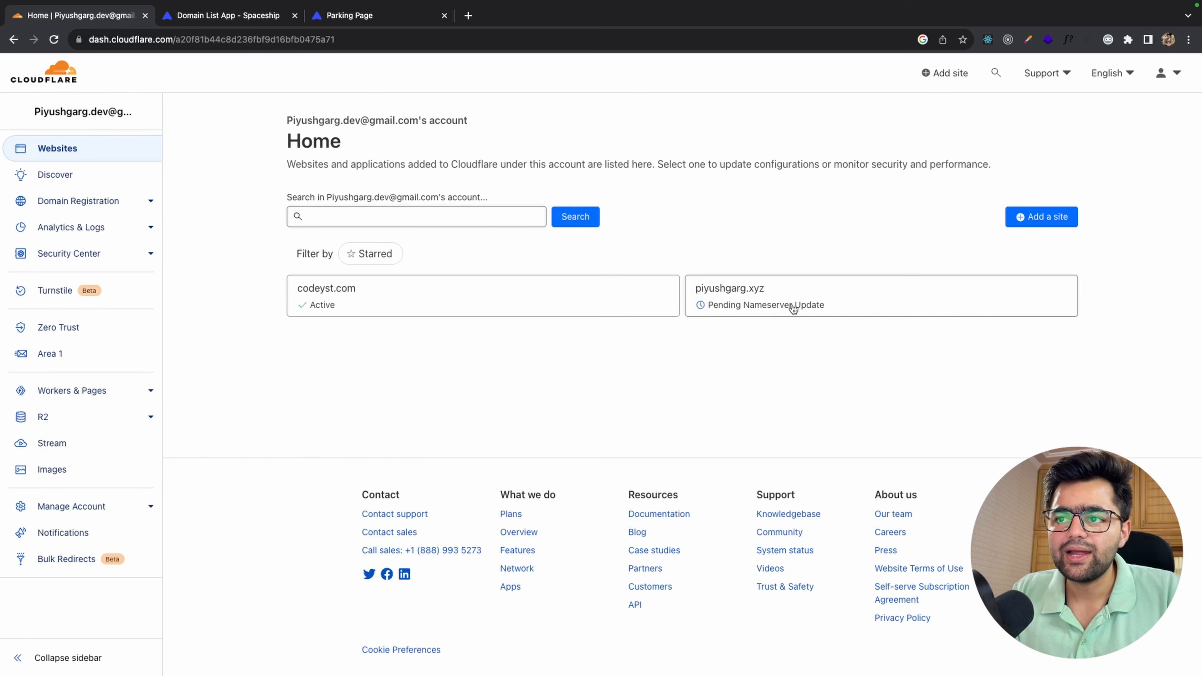
{"action": "left_click", "coordinate": [752, 297]}
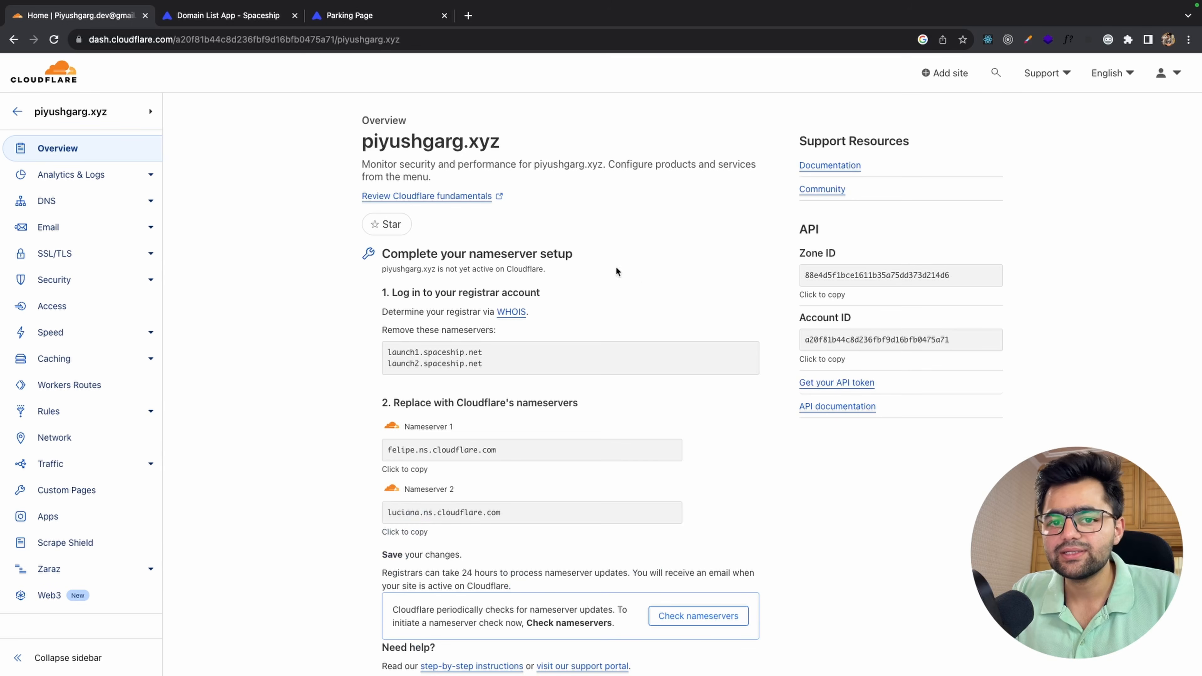
{"action": "scroll", "coordinate": [521, 350], "scroll_direction": "down", "scroll_amount": 2}
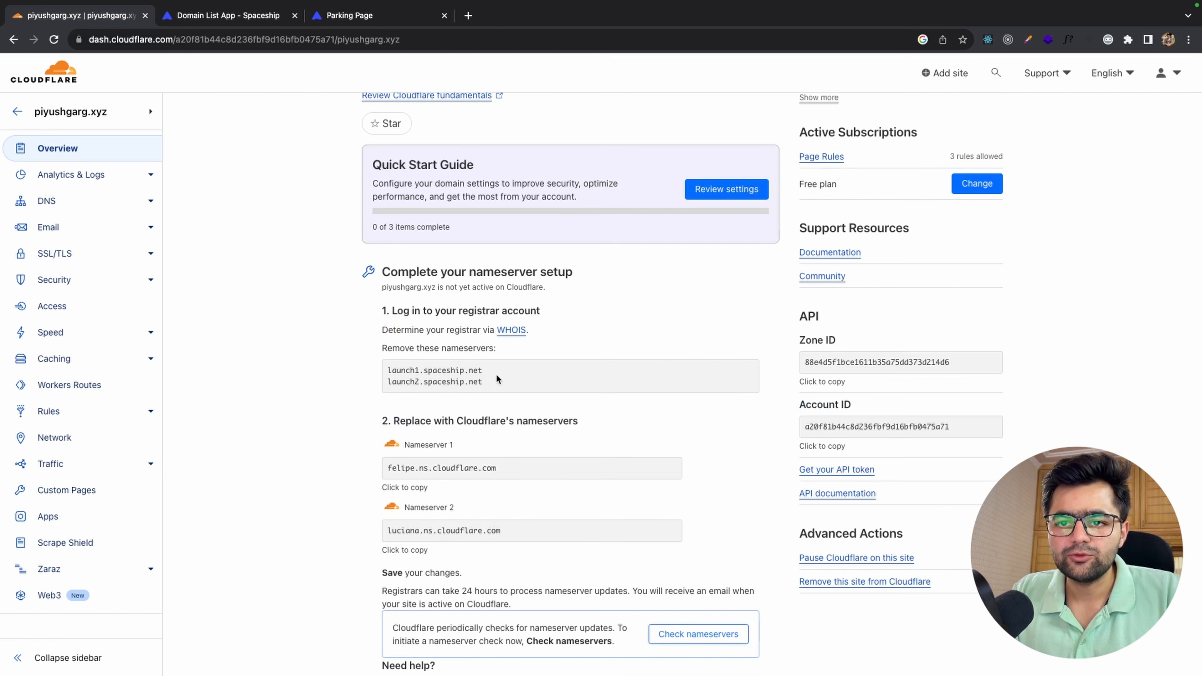
{"action": "scroll", "coordinate": [496, 374], "scroll_direction": "up", "scroll_amount": 3}
{"action": "scroll", "coordinate": [496, 374], "scroll_direction": "down", "scroll_amount": 2}
{"action": "left_click_drag", "start_coordinate": [348, 396], "coordinate": [473, 428]}
{"action": "scroll", "coordinate": [472, 429], "scroll_direction": "down", "scroll_amount": 2}
{"action": "left_click", "coordinate": [418, 440]}
{"action": "key", "text": "super+c"}
Step: Change the Spaceship domain's nameservers to Custom DNS and enter felipe.ns.cloudflare.com as the first nameserver
{"action": "left_click", "coordinate": [236, 17]}
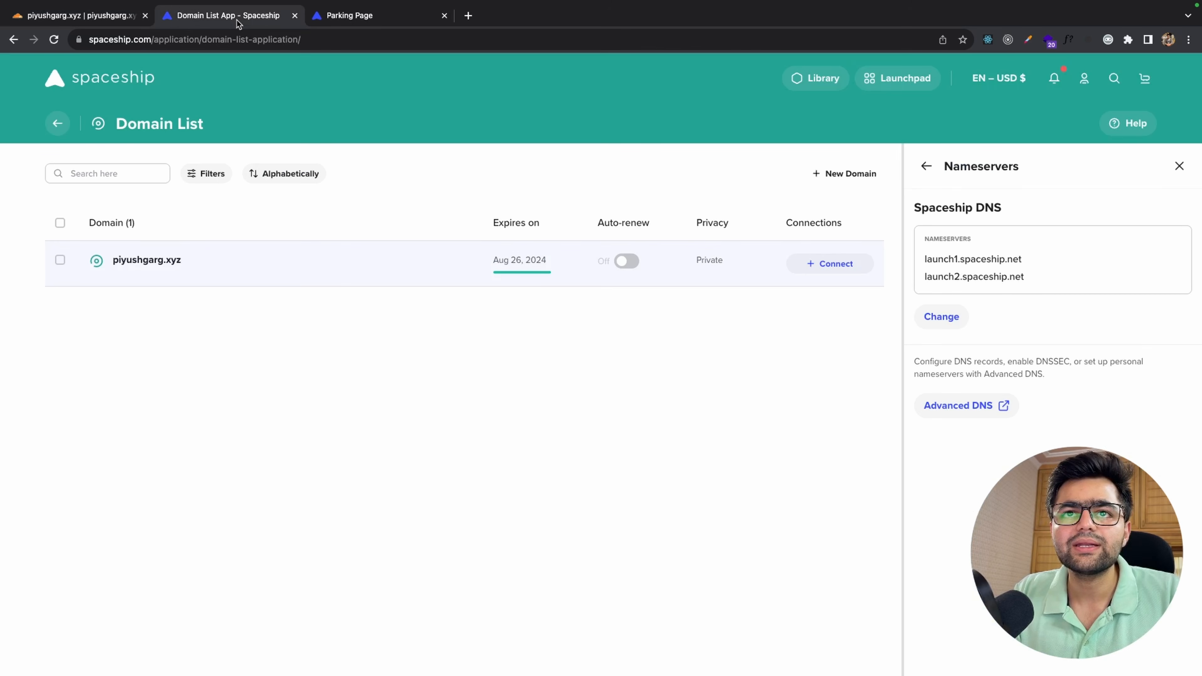
{"action": "left_click", "coordinate": [942, 316]}
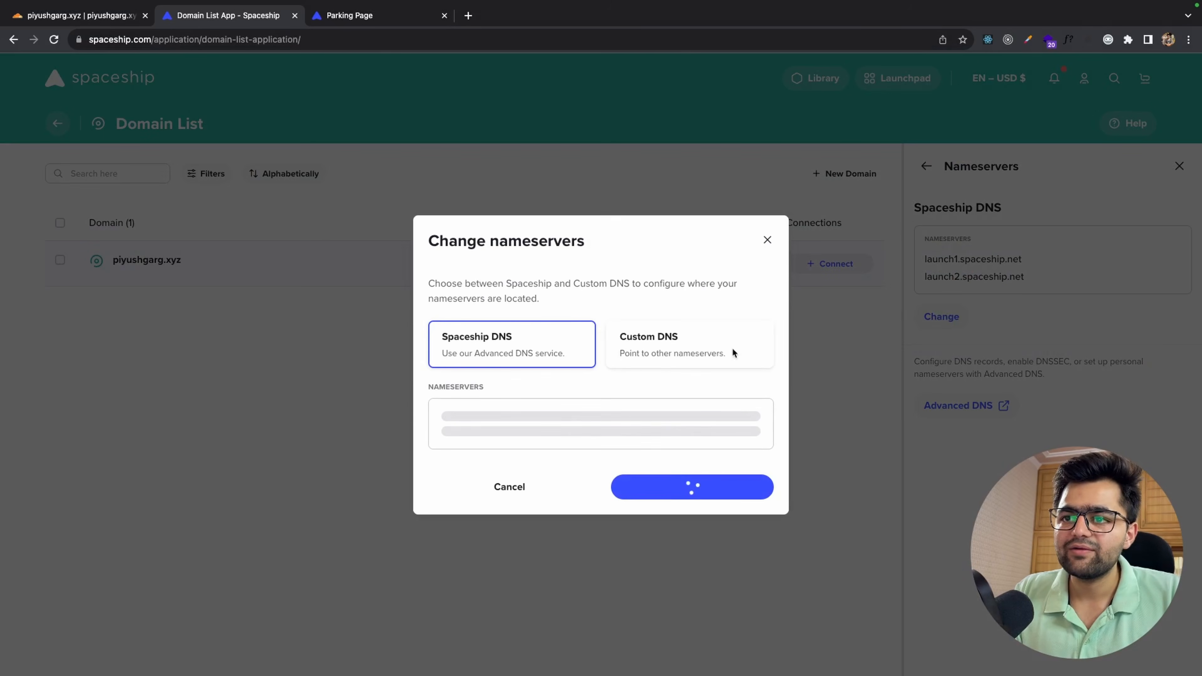
{"action": "left_click", "coordinate": [671, 358]}
{"action": "left_click", "coordinate": [507, 391]}
{"action": "key", "text": "super+v"}
Step: Copy luciana.ns.cloudflare.com from Cloudflare, enter it as the second nameserver in Spaceship and save the nameserver change
{"action": "left_click", "coordinate": [94, 15]}
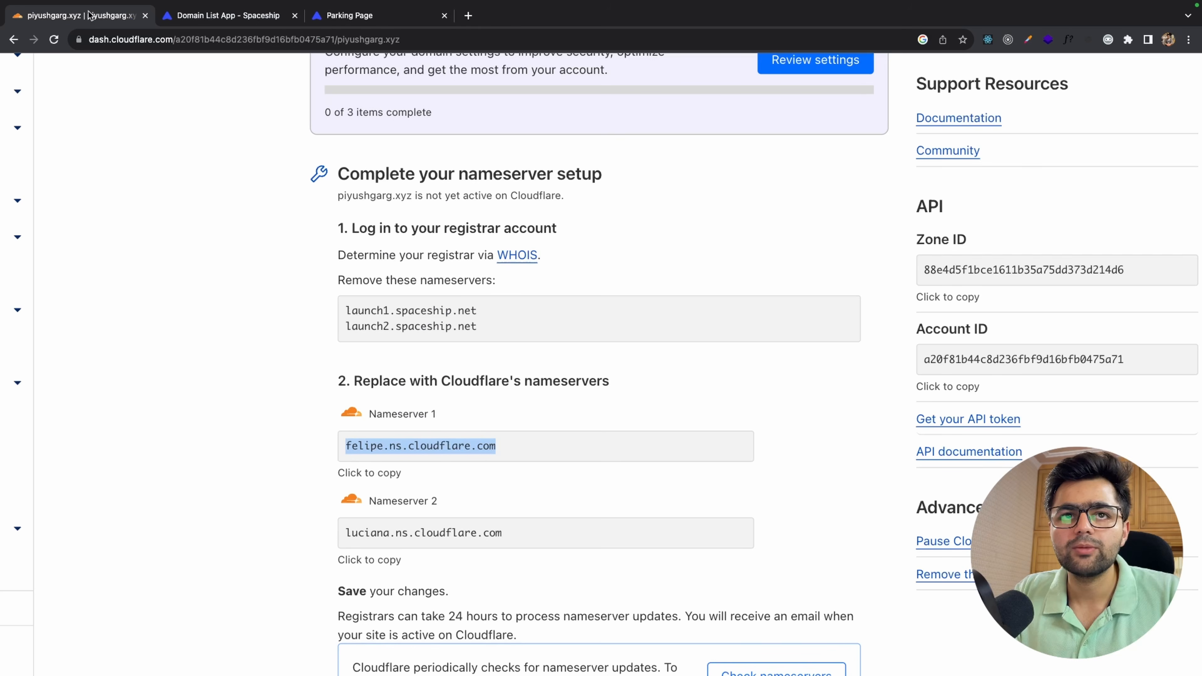
{"action": "left_click", "coordinate": [427, 533]}
{"action": "key", "text": "super+c"}
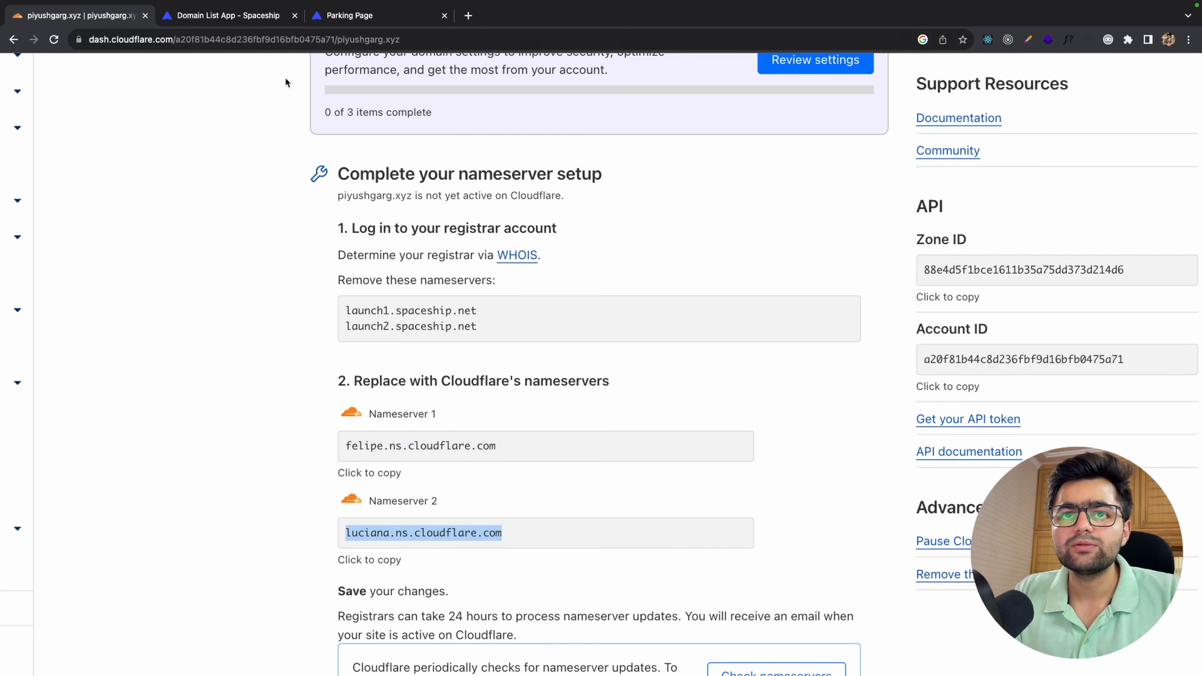
{"action": "left_click", "coordinate": [258, 23]}
{"action": "left_click", "coordinate": [517, 416]}
{"action": "key", "text": "super+v"}
{"action": "left_click", "coordinate": [715, 509]}
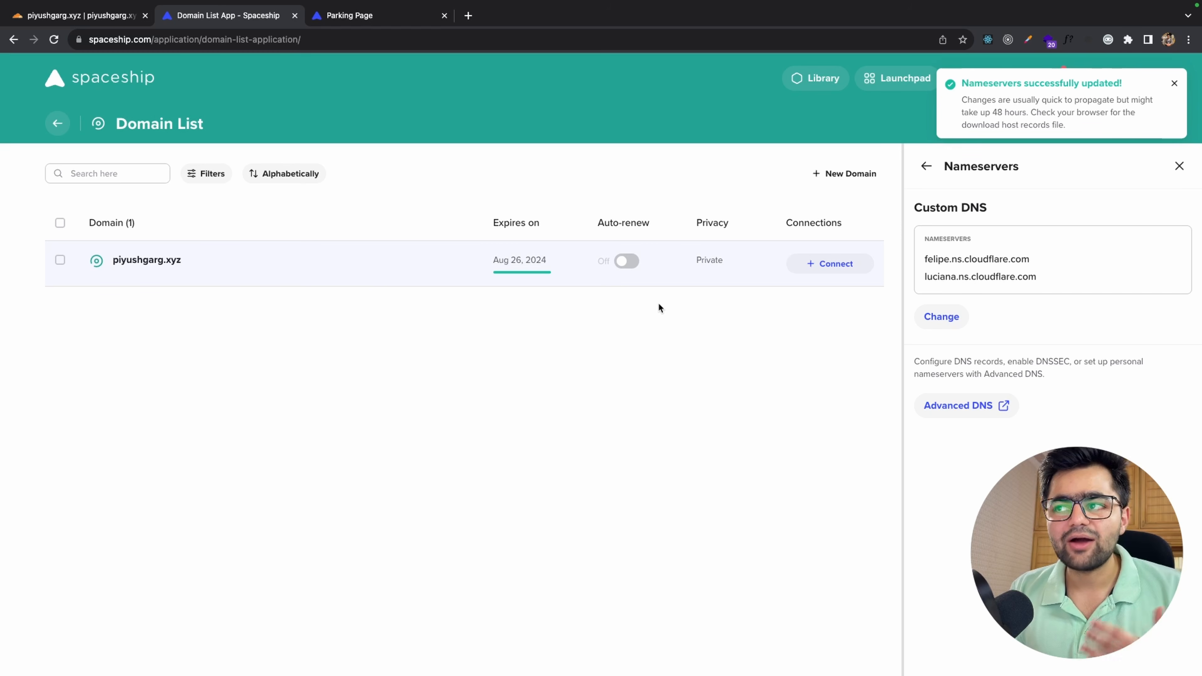
Step: Review the saved Spaceship nameservers, return to Cloudflare's nameserver setup section and request a nameserver check for the site
{"action": "left_click_drag", "start_coordinate": [925, 254], "coordinate": [1044, 285]}
{"action": "left_click", "coordinate": [104, 19]}
{"action": "scroll", "coordinate": [464, 373], "scroll_direction": "down", "scroll_amount": 4}
{"action": "scroll", "coordinate": [462, 378], "scroll_direction": "down", "scroll_amount": 2}
{"action": "scroll", "coordinate": [698, 423], "scroll_direction": "up", "scroll_amount": 1}
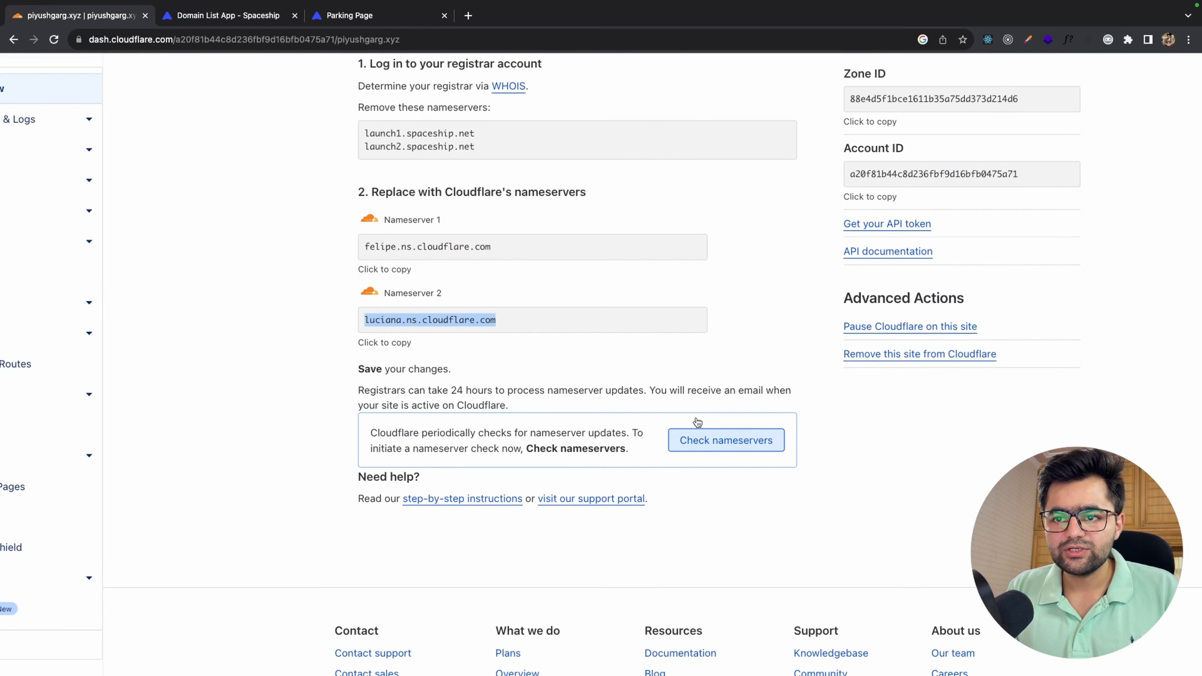
{"action": "scroll", "coordinate": [646, 411], "scroll_direction": "up", "scroll_amount": 1}
{"action": "scroll", "coordinate": [646, 411], "scroll_direction": "down", "scroll_amount": 2}
{"action": "scroll", "coordinate": [647, 412], "scroll_direction": "up", "scroll_amount": 1}
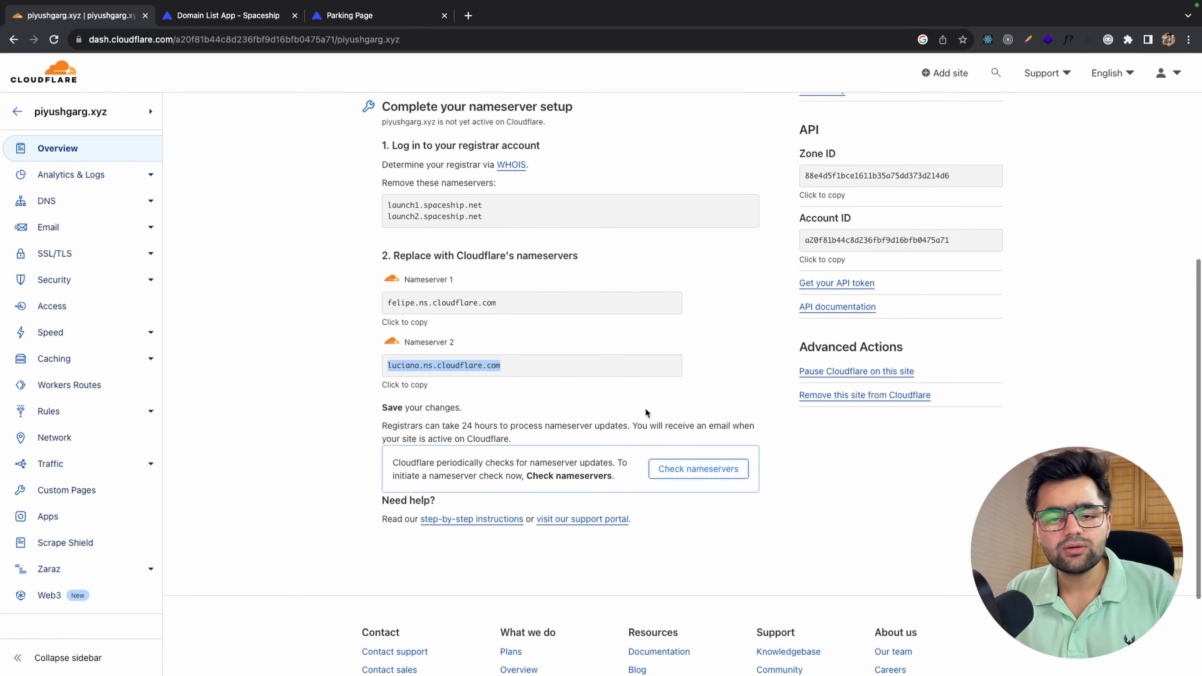
{"action": "scroll", "coordinate": [645, 409], "scroll_direction": "up", "scroll_amount": 1}
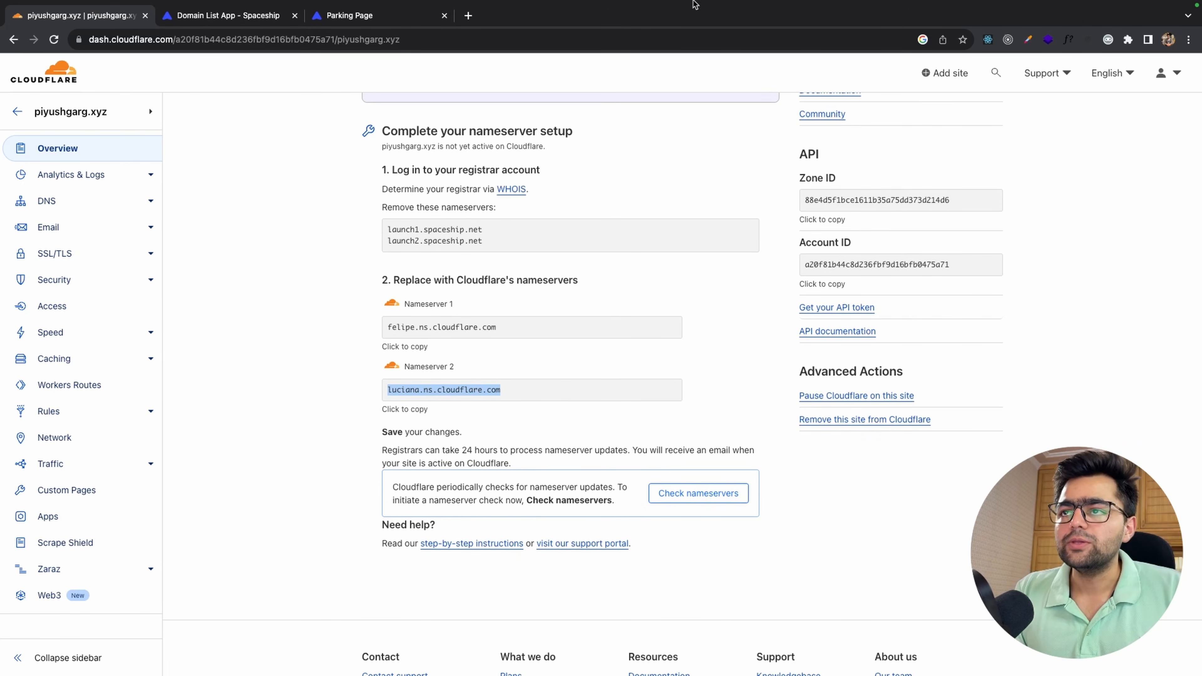
{"action": "mouse_move", "coordinate": [695, 5]}
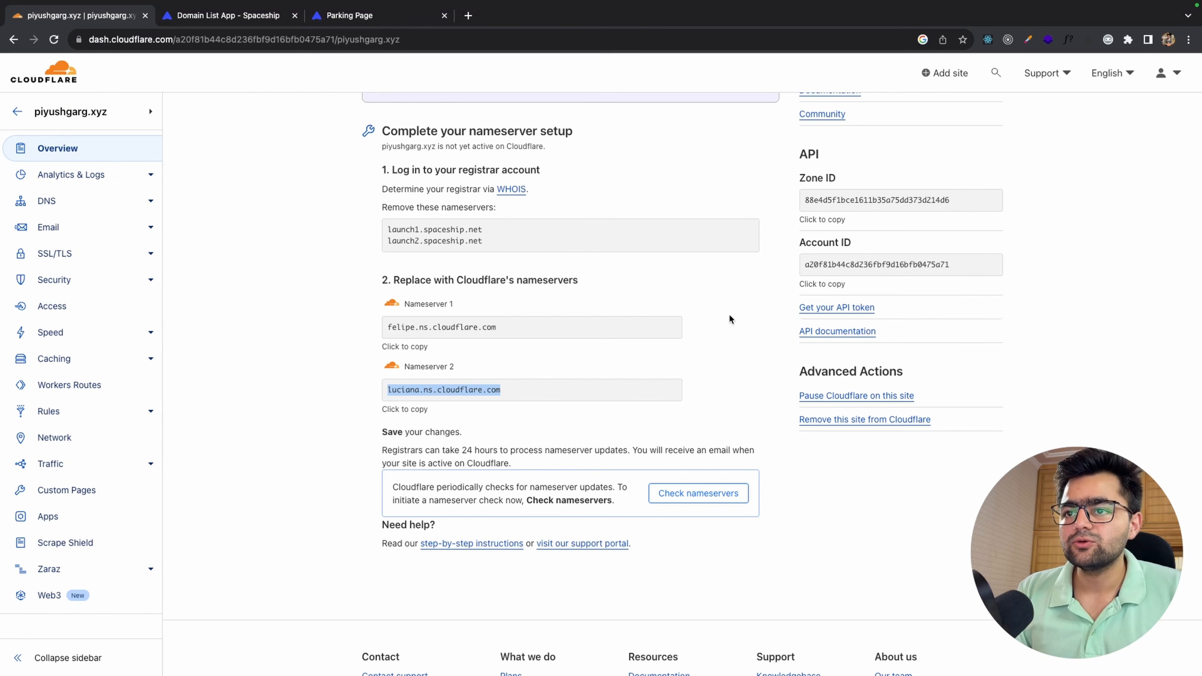
{"action": "left_click", "coordinate": [719, 494]}
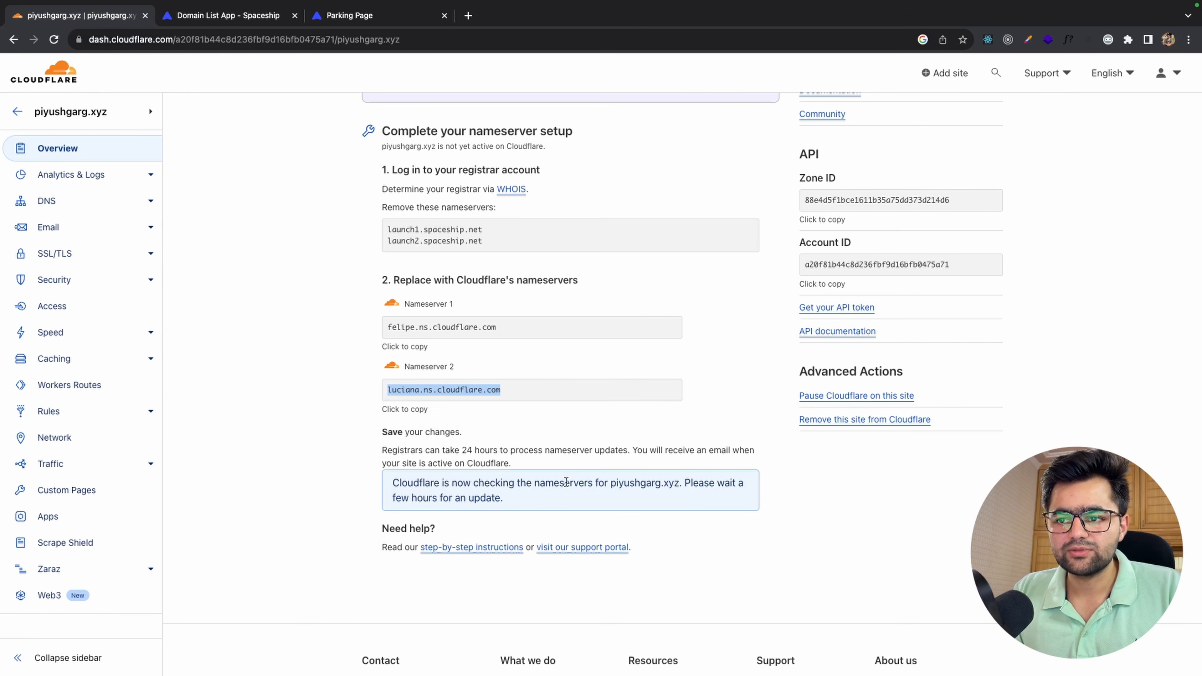
Step: Reload the Cloudflare and Spaceship pages and check the .xyz site's status in the Cloudflare website list
{"action": "key", "text": "super+r"}
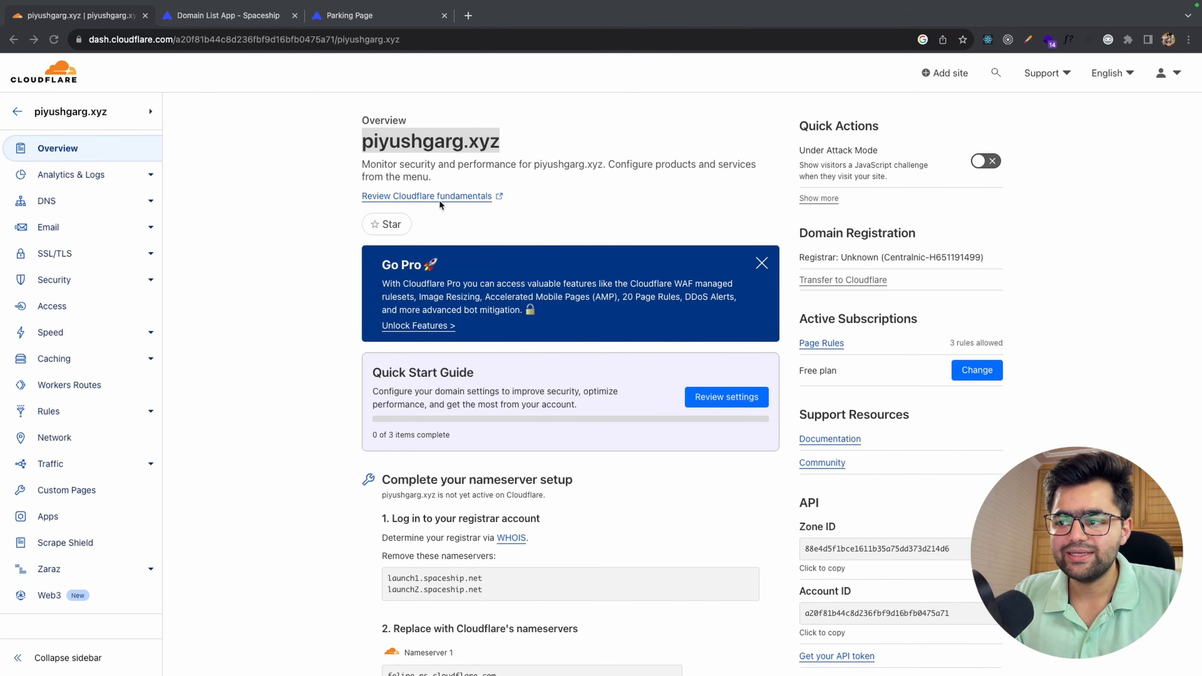
{"action": "left_click", "coordinate": [227, 15]}
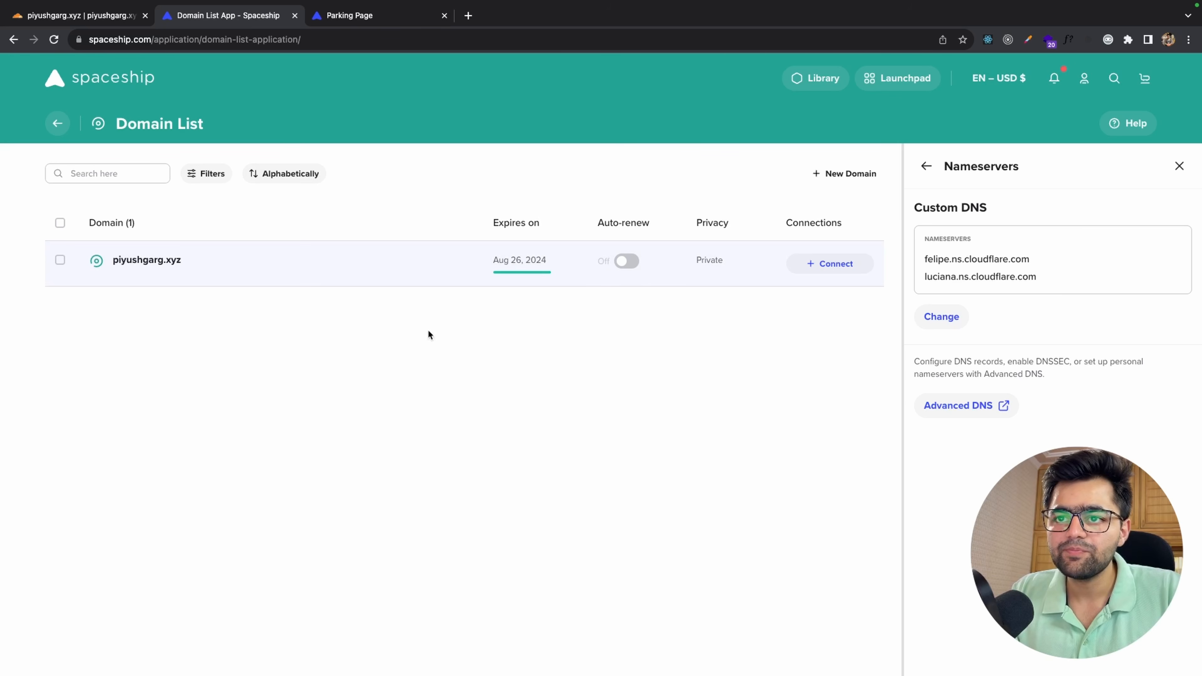
{"action": "key", "text": "super+r"}
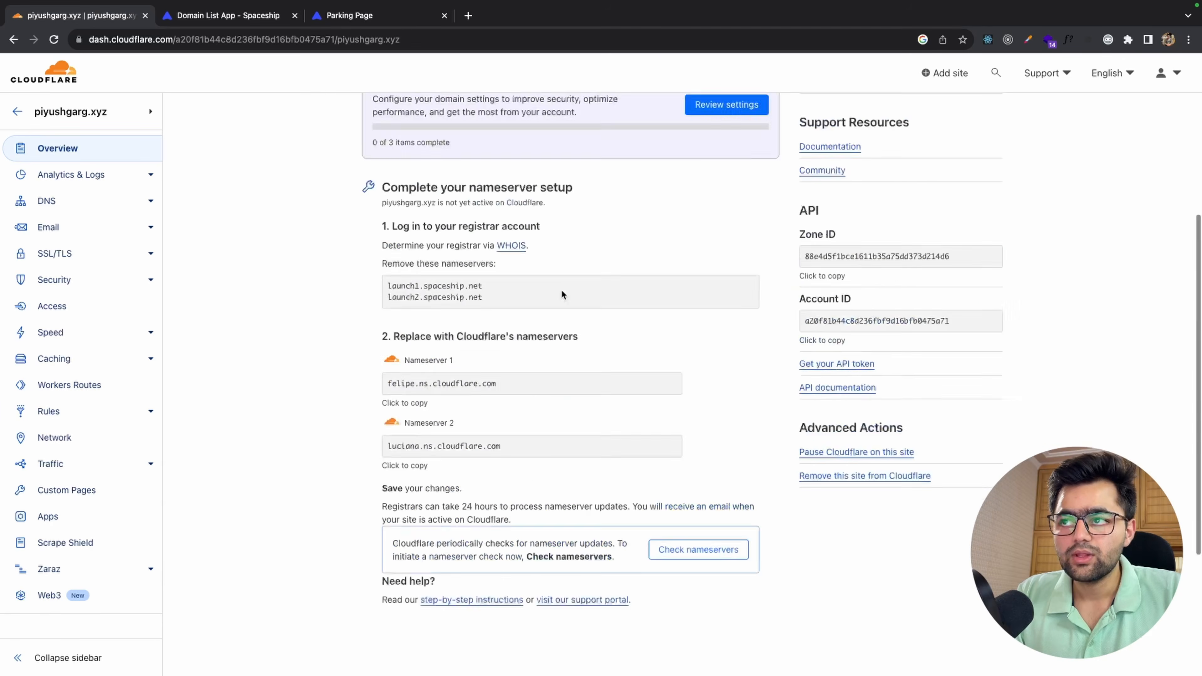
{"action": "scroll", "coordinate": [561, 292], "scroll_direction": "up", "scroll_amount": 6}
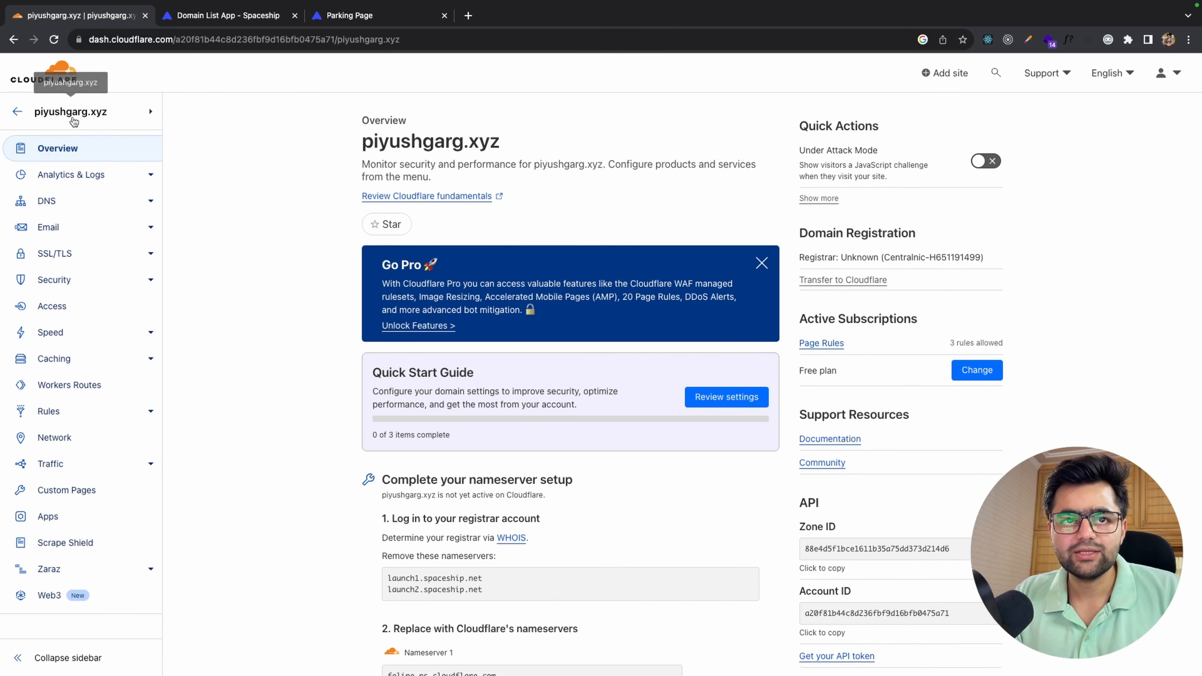
{"action": "left_click", "coordinate": [17, 111]}
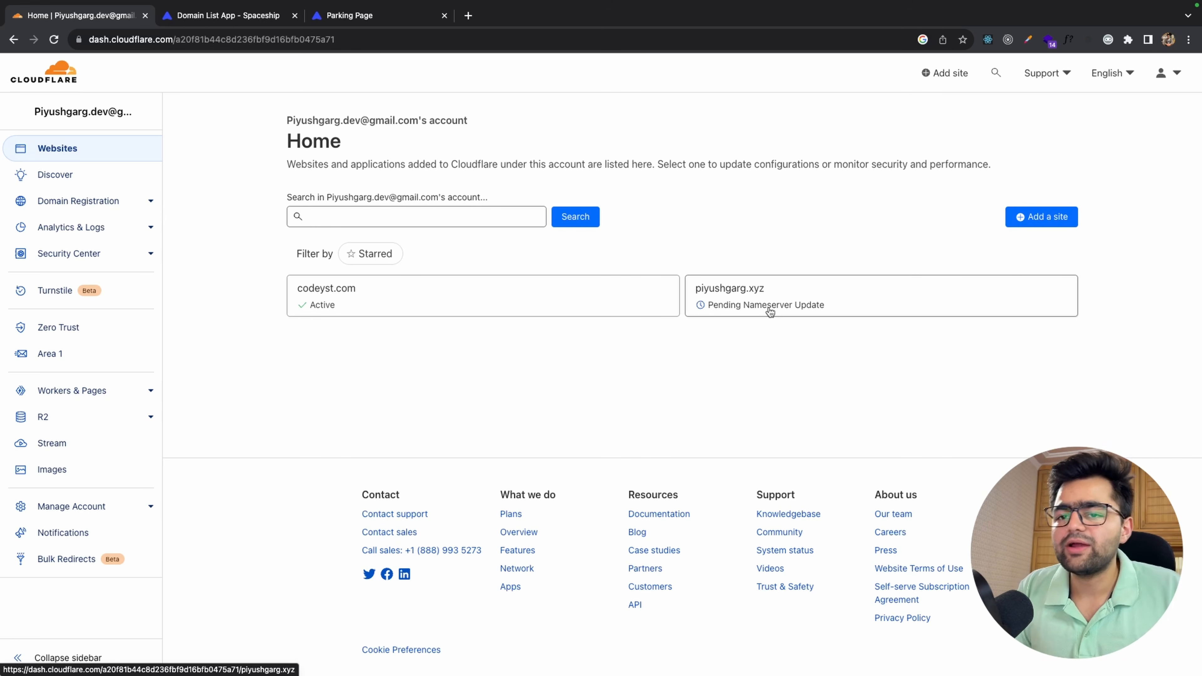
{"action": "scroll", "coordinate": [769, 308], "scroll_direction": "down", "scroll_amount": 1}
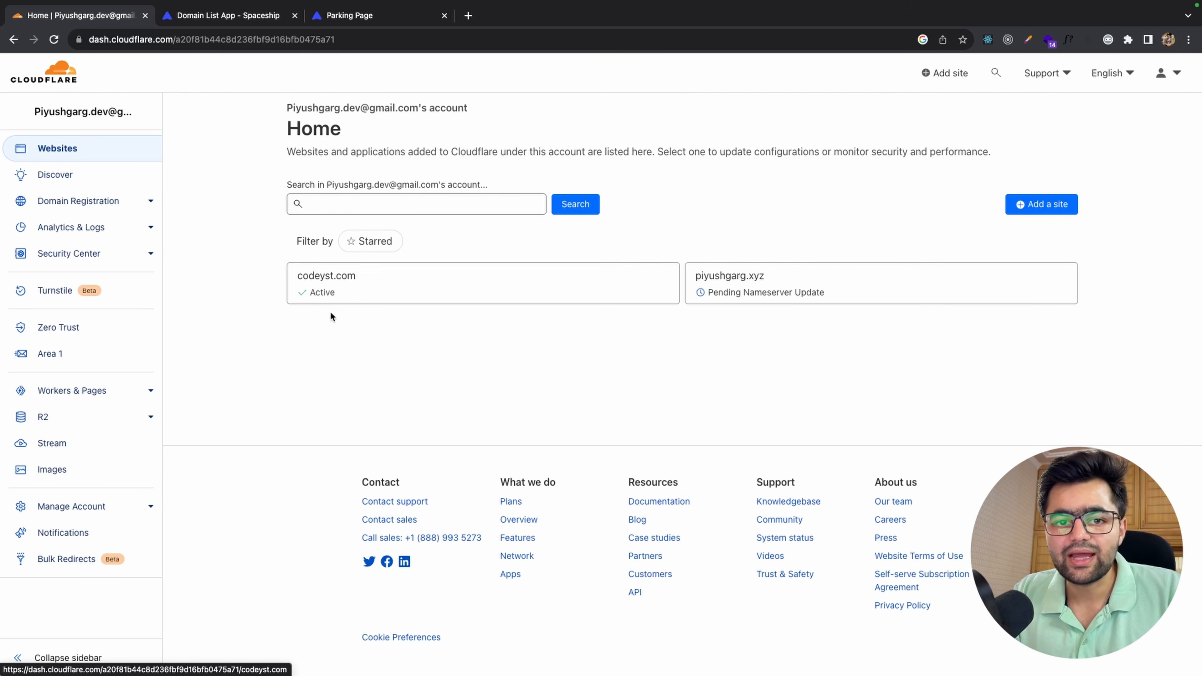
{"action": "scroll", "coordinate": [333, 330], "scroll_direction": "down", "scroll_amount": 2}
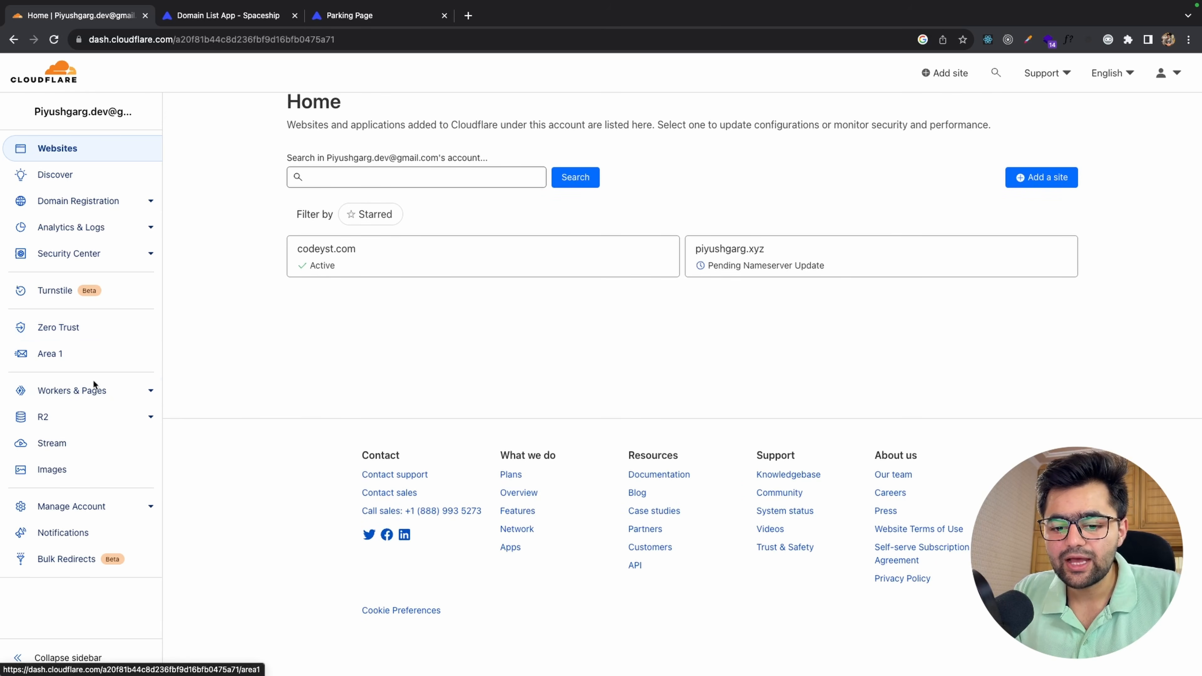
Step: Open the Zero Trust dashboard from the Cloudflare account home
{"action": "double_click", "coordinate": [234, 269]}
{"action": "scroll", "coordinate": [89, 289], "scroll_direction": "up", "scroll_amount": 5}
{"action": "scroll", "coordinate": [90, 289], "scroll_direction": "left", "scroll_amount": 2}
{"action": "left_click", "coordinate": [146, 370]}
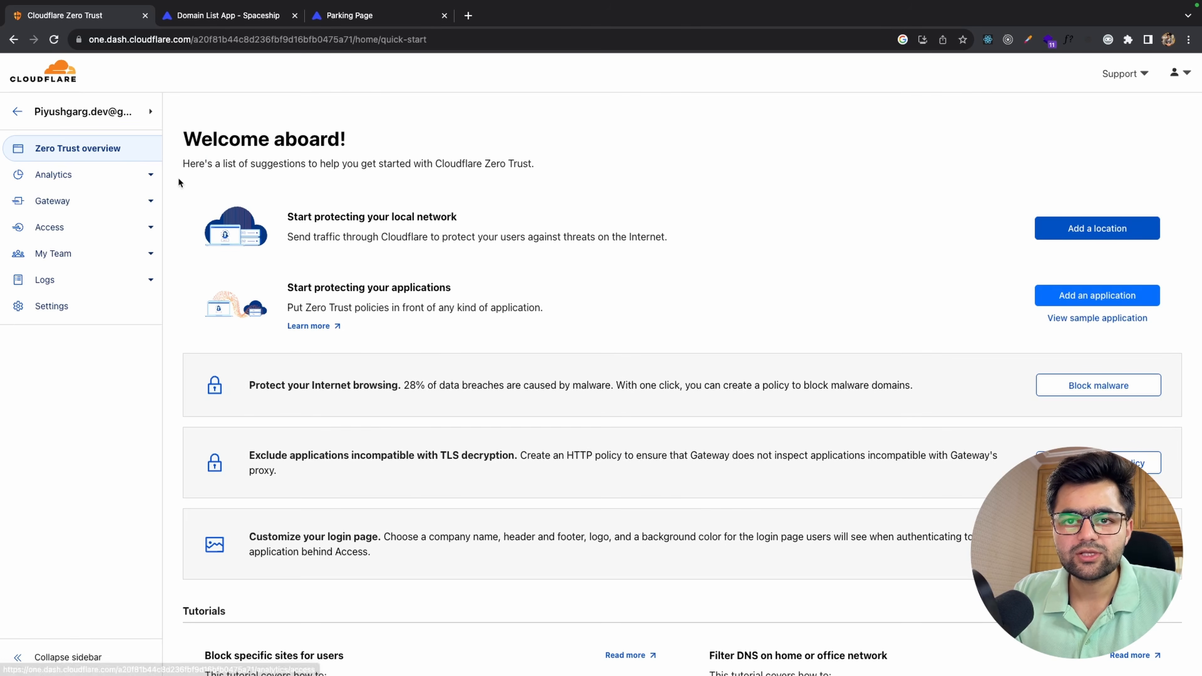
{"action": "scroll", "coordinate": [76, 231], "scroll_direction": "up", "scroll_amount": 5}
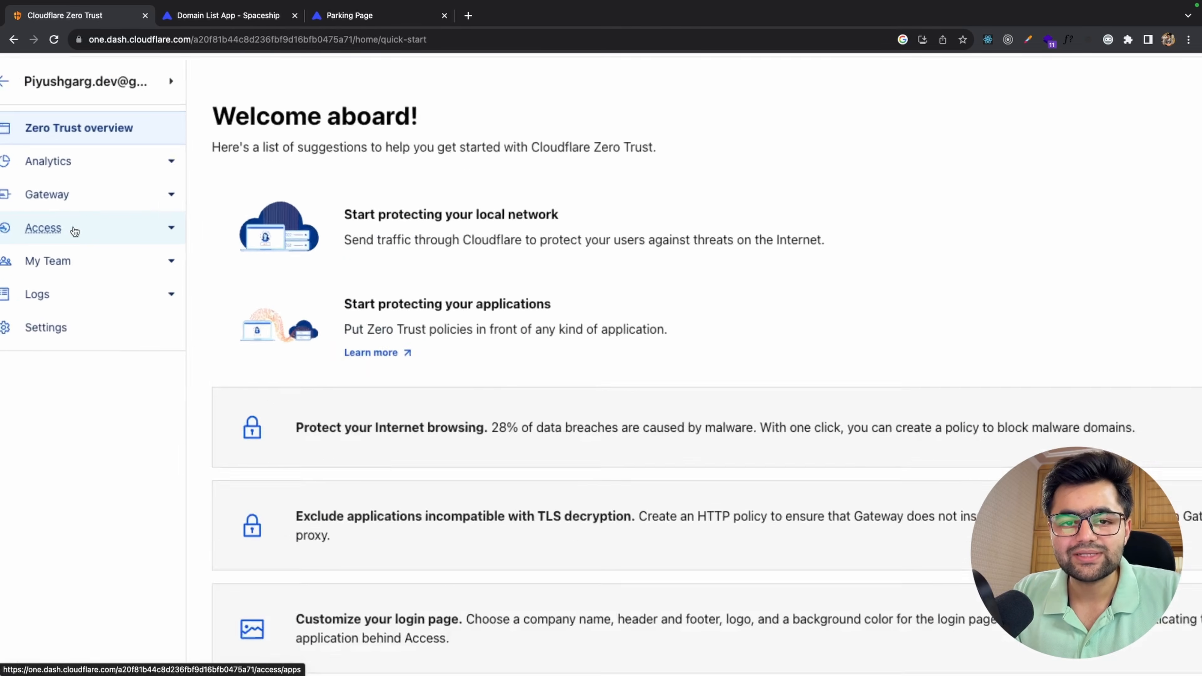
Step: Open the Tunnels page in the Access section and start creating a new tunnel
{"action": "left_click", "coordinate": [101, 231]}
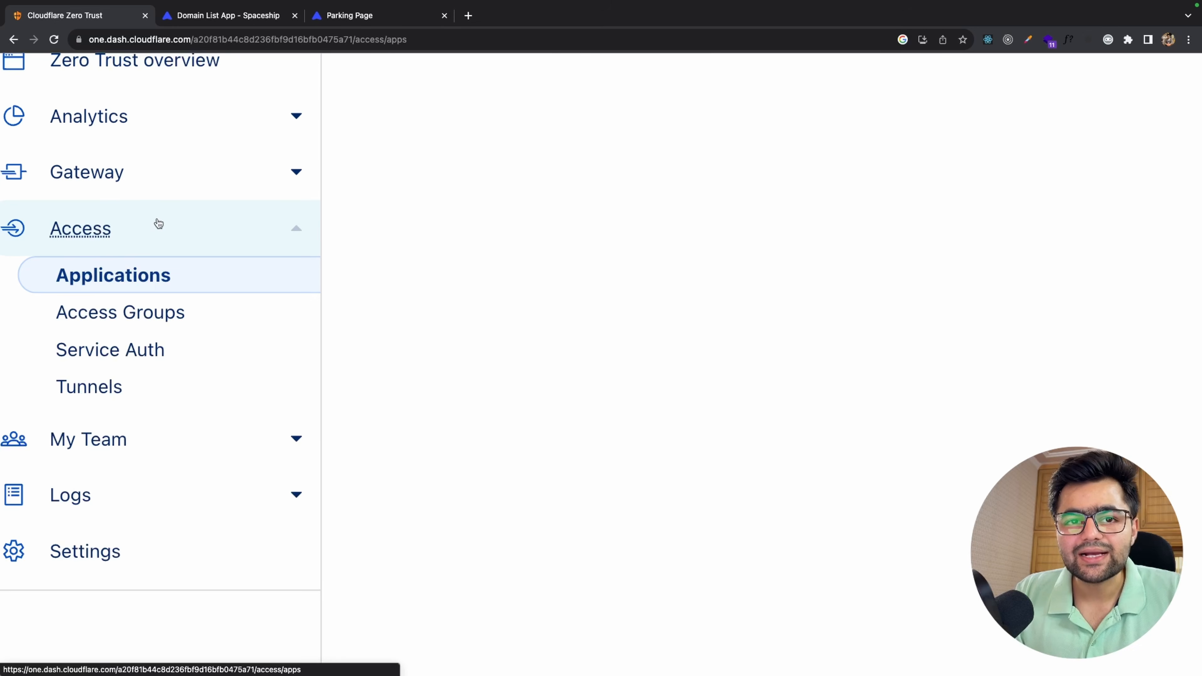
{"action": "scroll", "coordinate": [157, 225], "scroll_direction": "down", "scroll_amount": 4}
{"action": "left_click", "coordinate": [103, 302]}
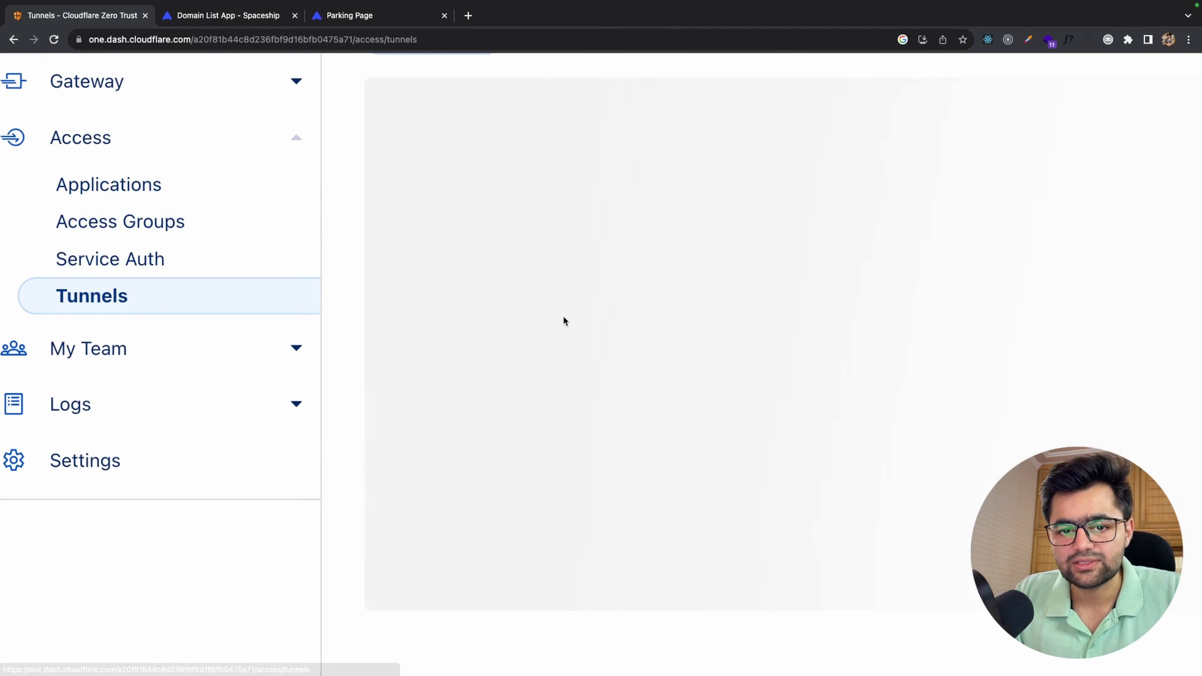
{"action": "scroll", "coordinate": [563, 316], "scroll_direction": "down", "scroll_amount": 5}
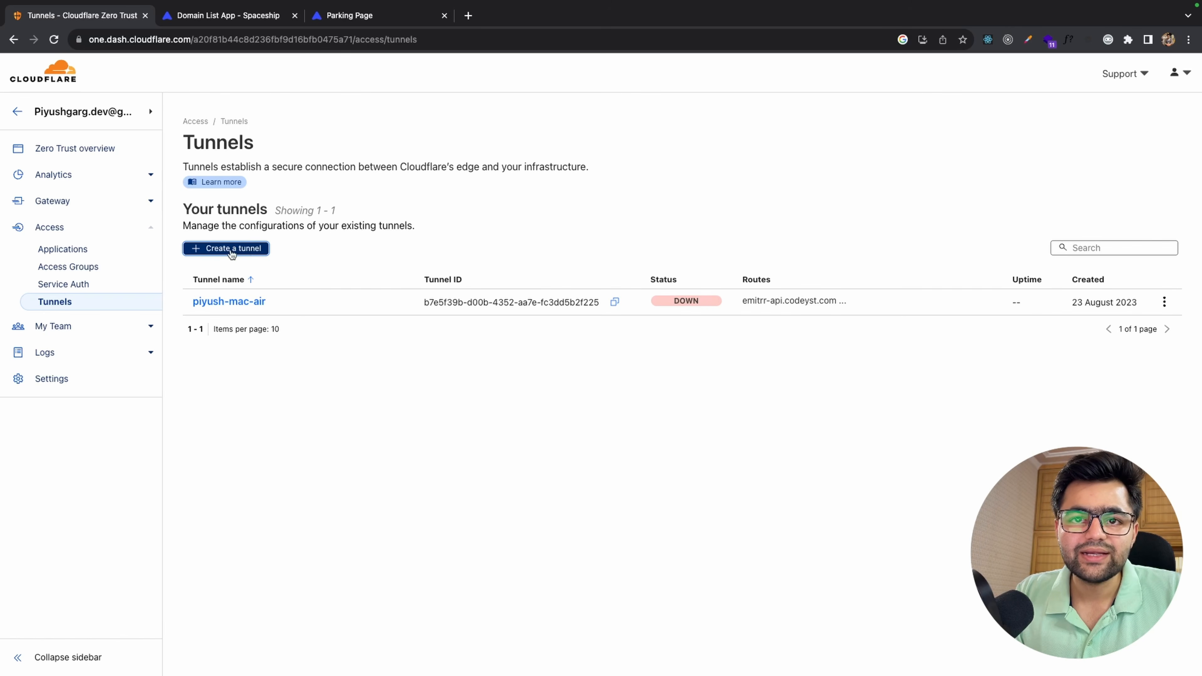
{"action": "left_click", "coordinate": [247, 253]}
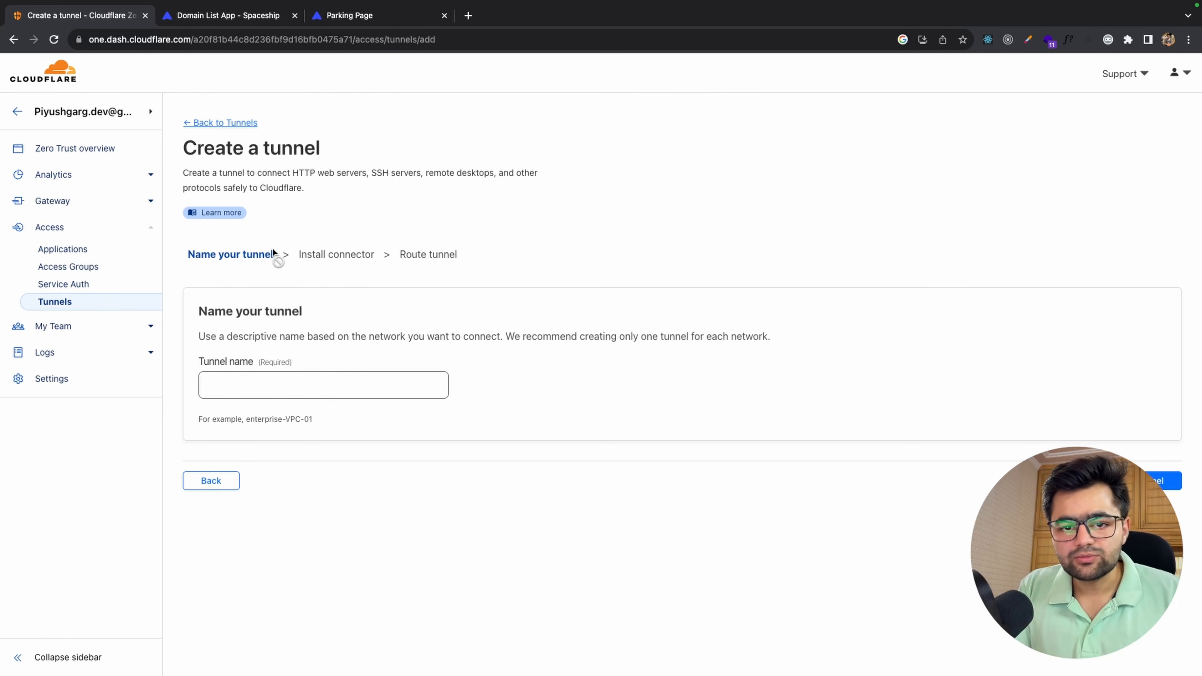
Step: Name the tunnel with the owner's first name followed by "-mac", save it and review the connector install commands
{"action": "left_click", "coordinate": [312, 386]}
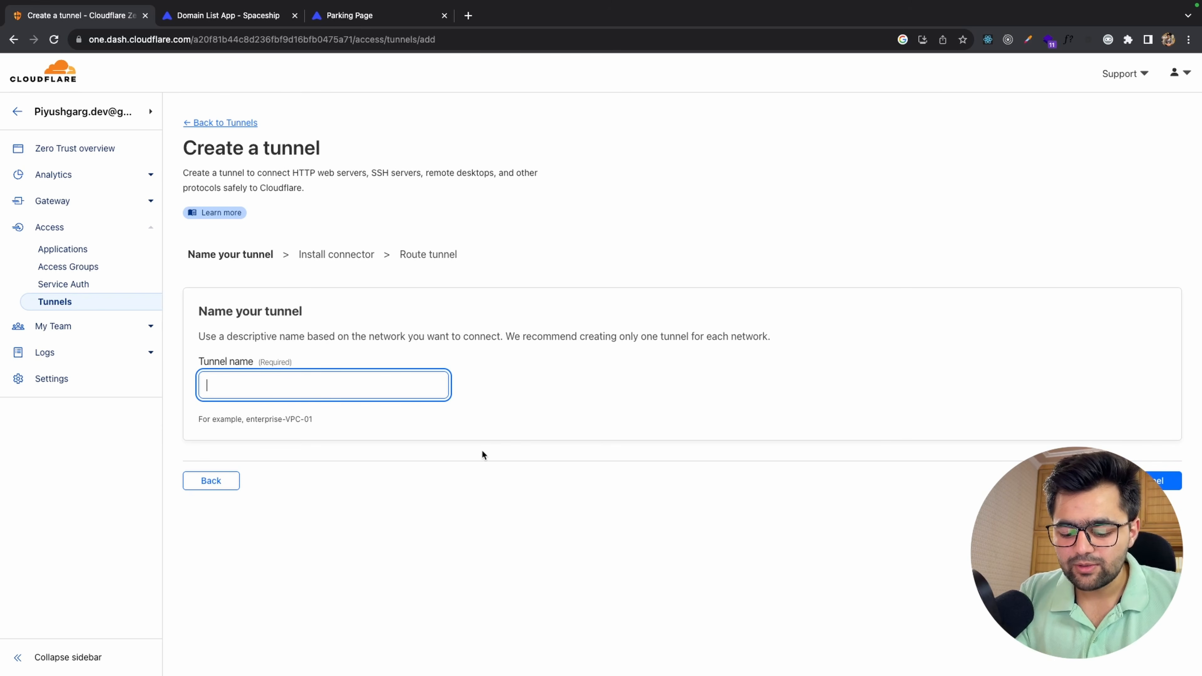
{"action": "type", "text": "piyush-"}
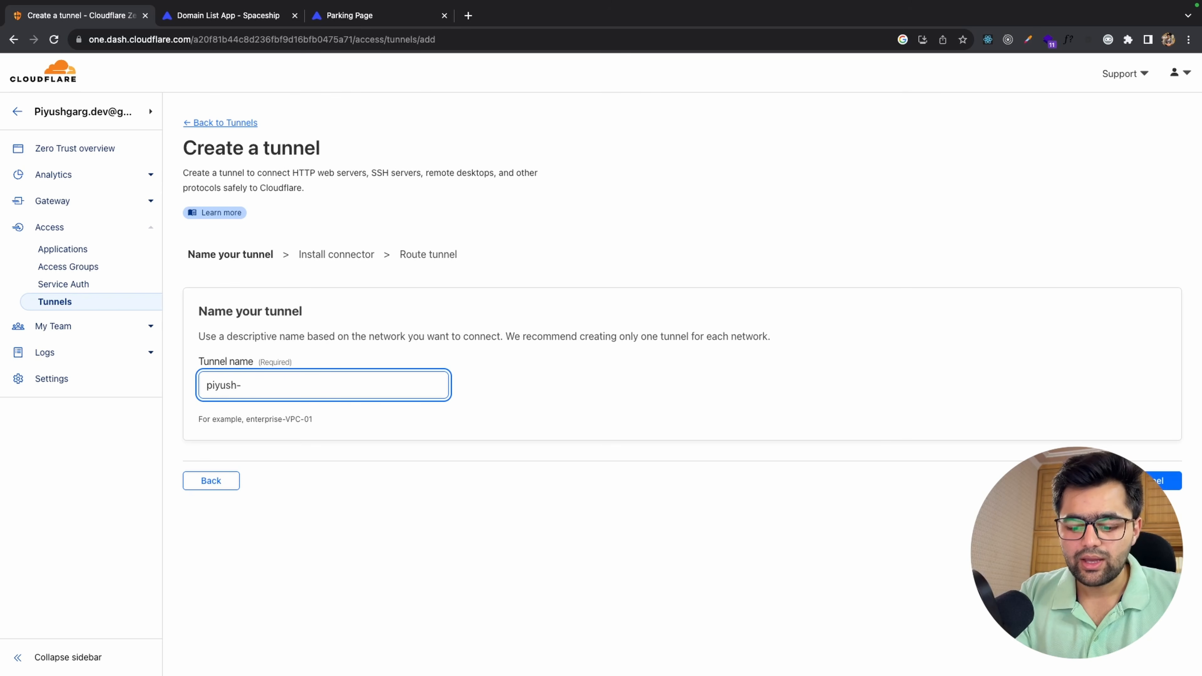
{"action": "type", "text": "c"}
{"action": "left_click", "coordinate": [715, 462]}
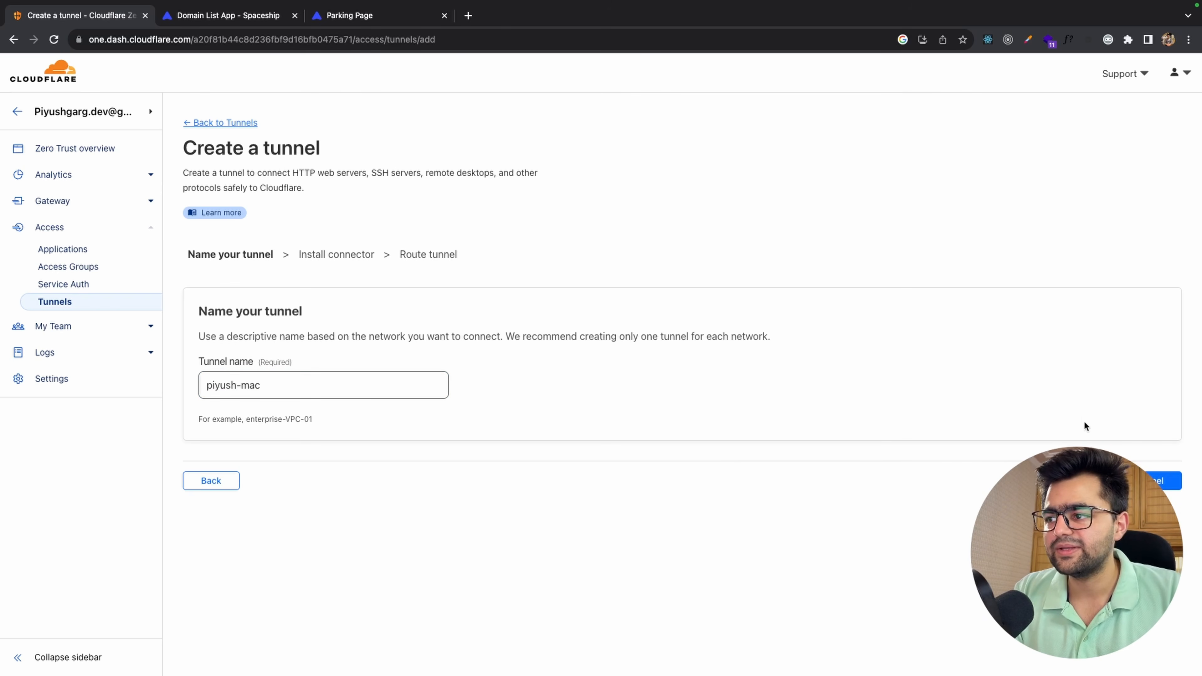
{"action": "left_click", "coordinate": [1163, 481]}
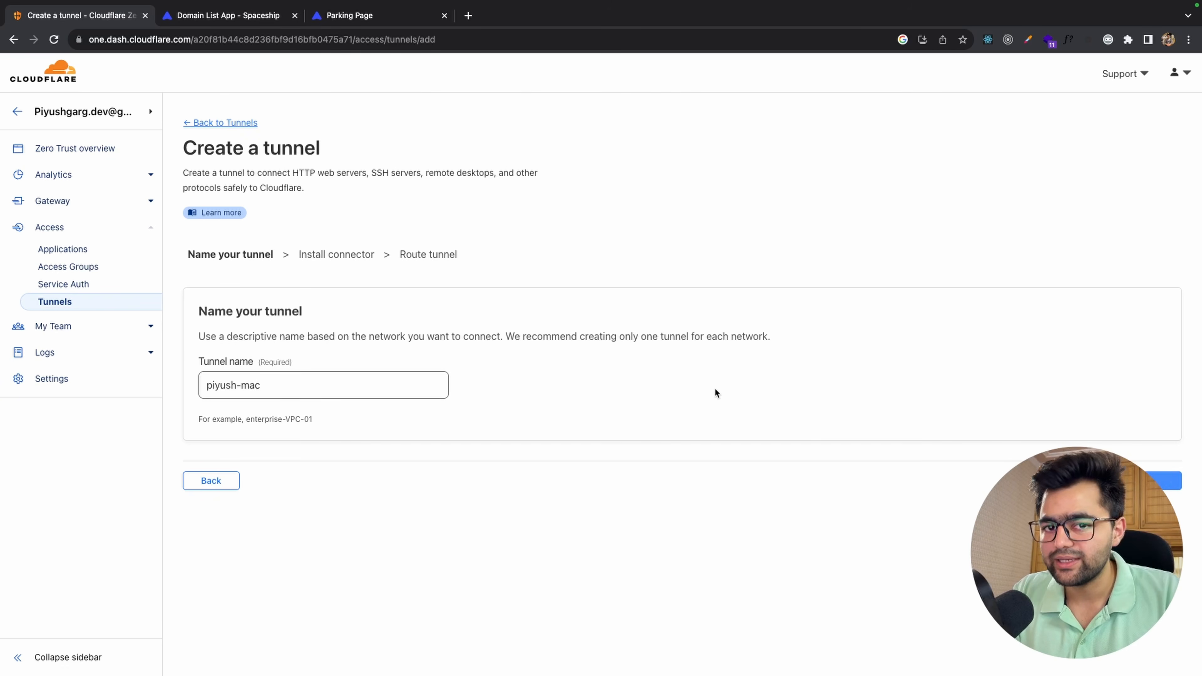
{"action": "scroll", "coordinate": [615, 417], "scroll_direction": "down", "scroll_amount": 3}
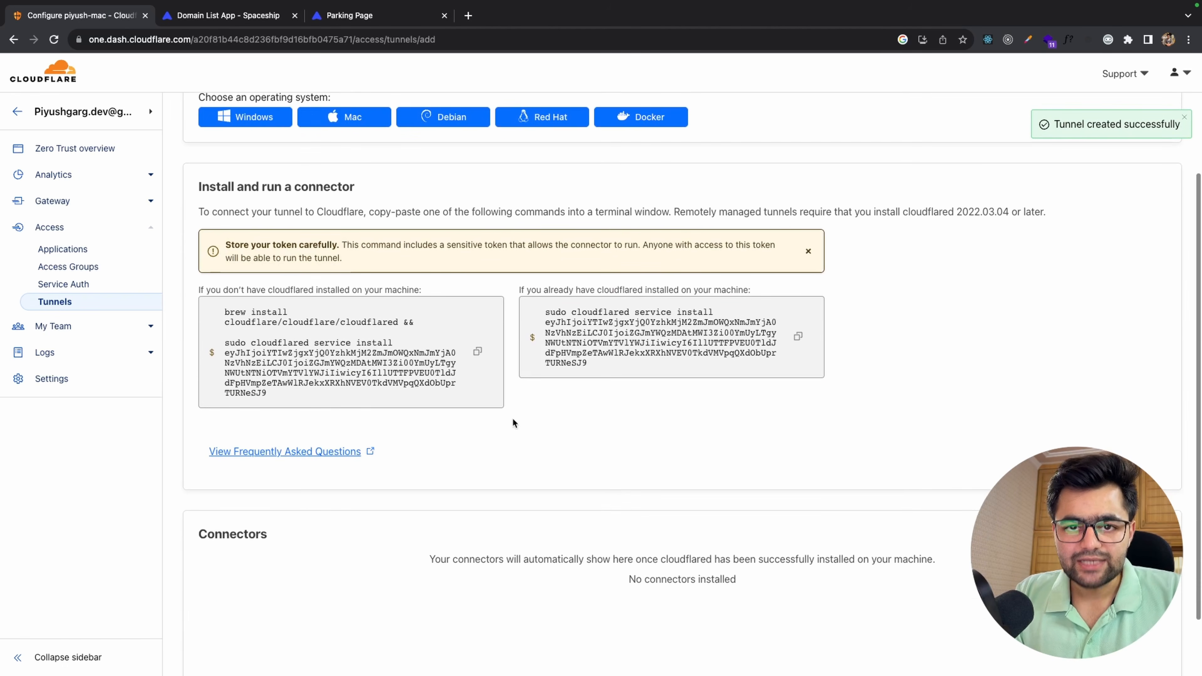
{"action": "scroll", "coordinate": [503, 427], "scroll_direction": "up", "scroll_amount": 2}
{"action": "scroll", "coordinate": [504, 432], "scroll_direction": "up", "scroll_amount": 2}
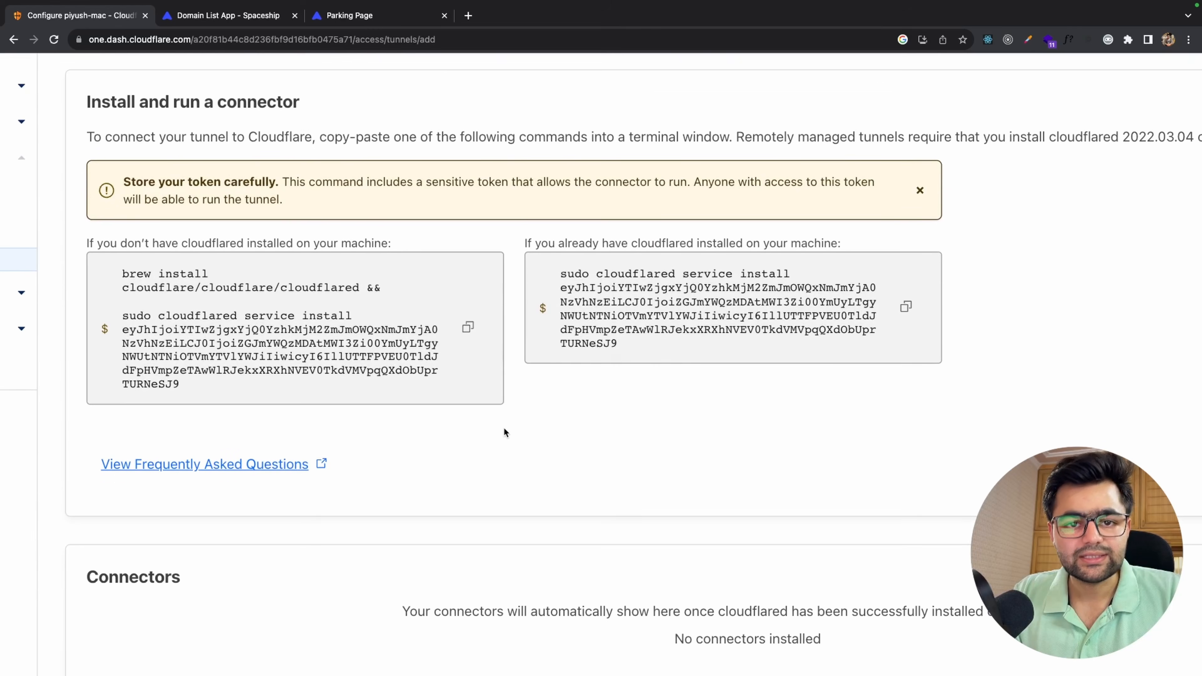
{"action": "scroll", "coordinate": [503, 432], "scroll_direction": "up", "scroll_amount": 1}
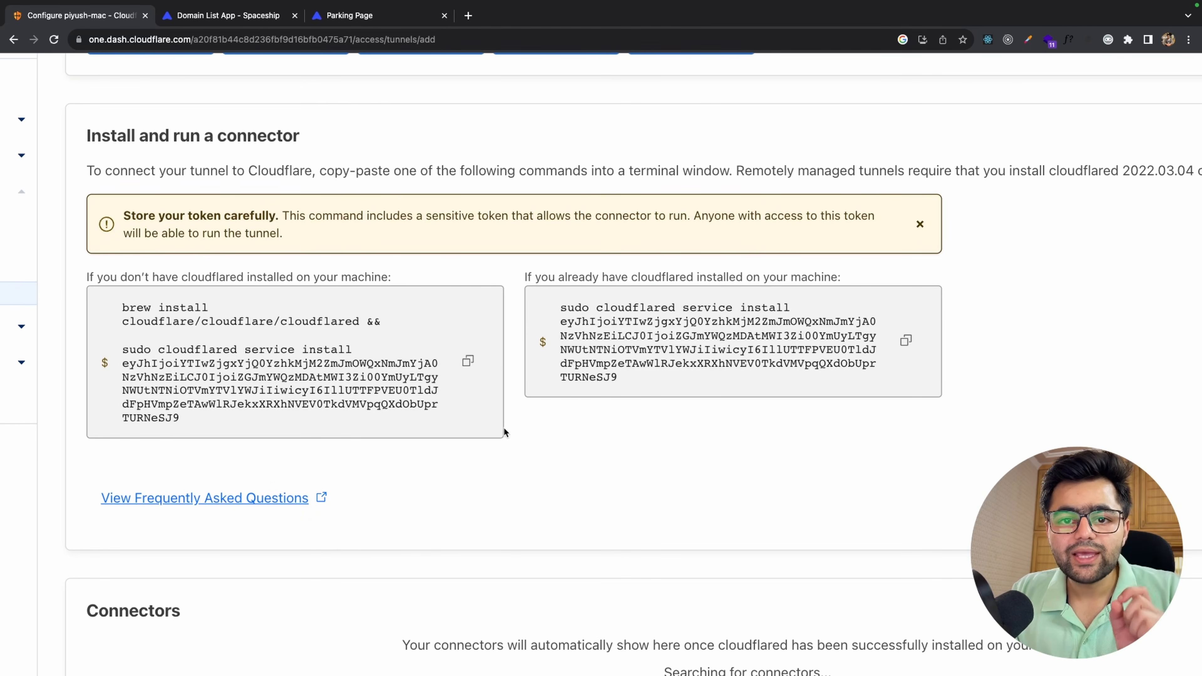
Step: Switch to the Excalidraw diagram and draw a freehand stroke from the Cloudflare box down toward the TUNNEL box
{"action": "key", "text": "ctrl+Left"}
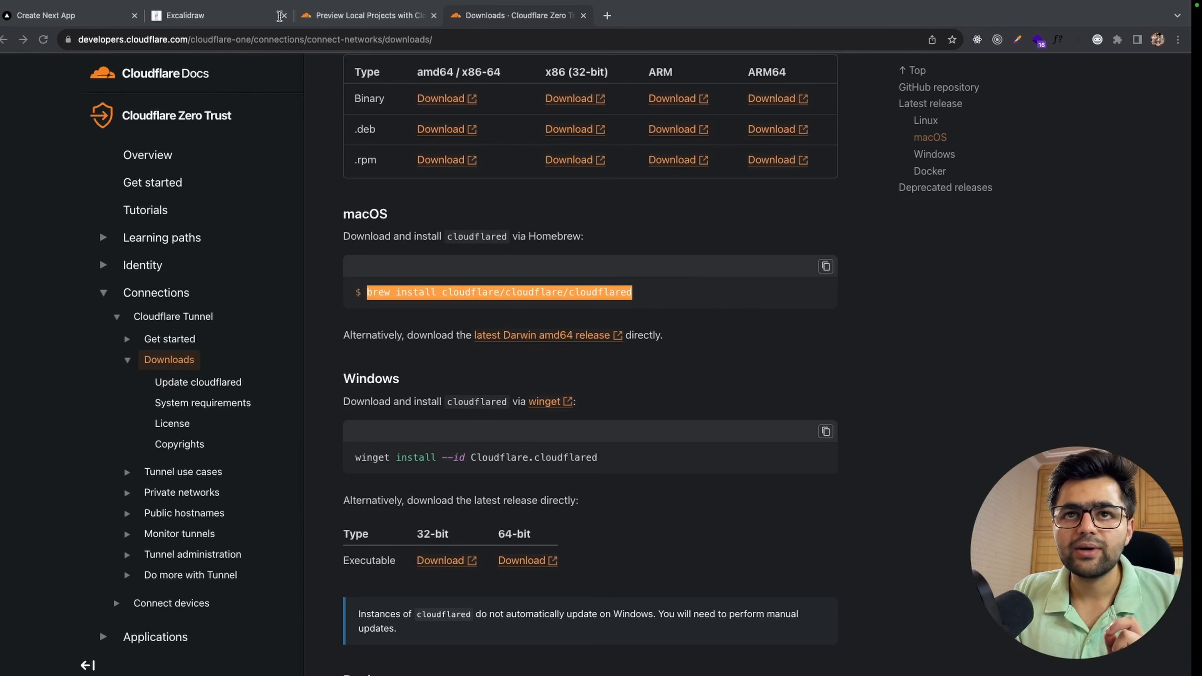
{"action": "left_click", "coordinate": [280, 16]}
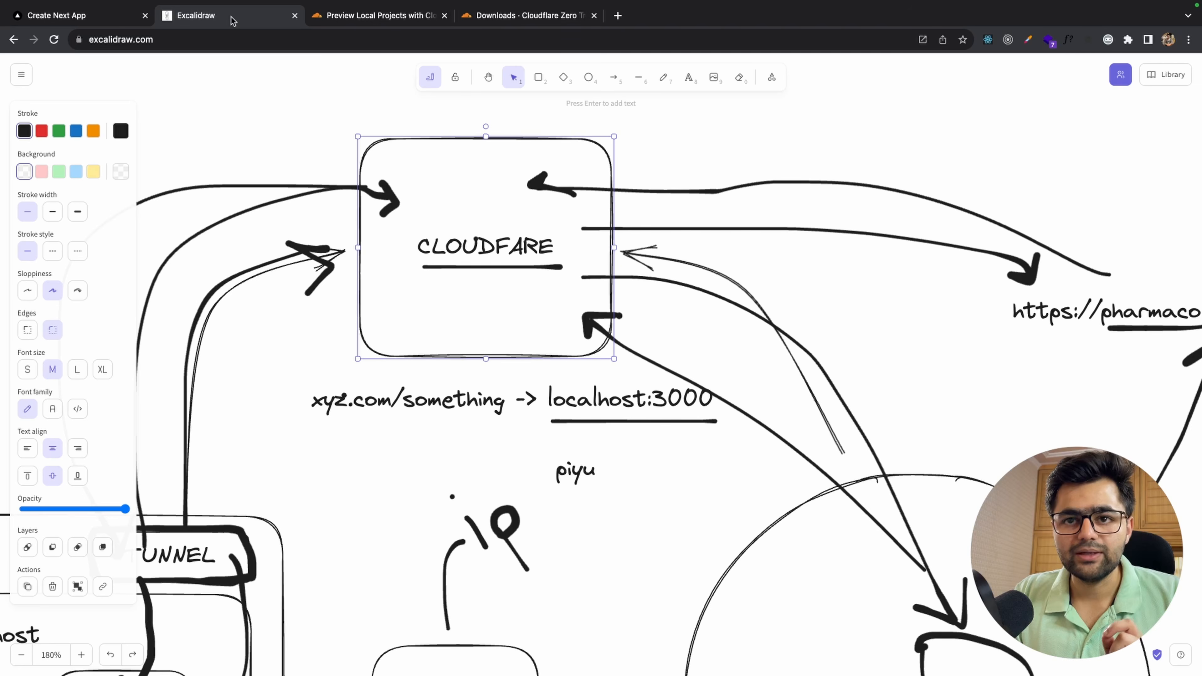
{"action": "scroll", "coordinate": [397, 258], "scroll_direction": "down", "scroll_amount": 5}
{"action": "left_click_drag", "start_coordinate": [637, 153], "coordinate": [631, 152]}
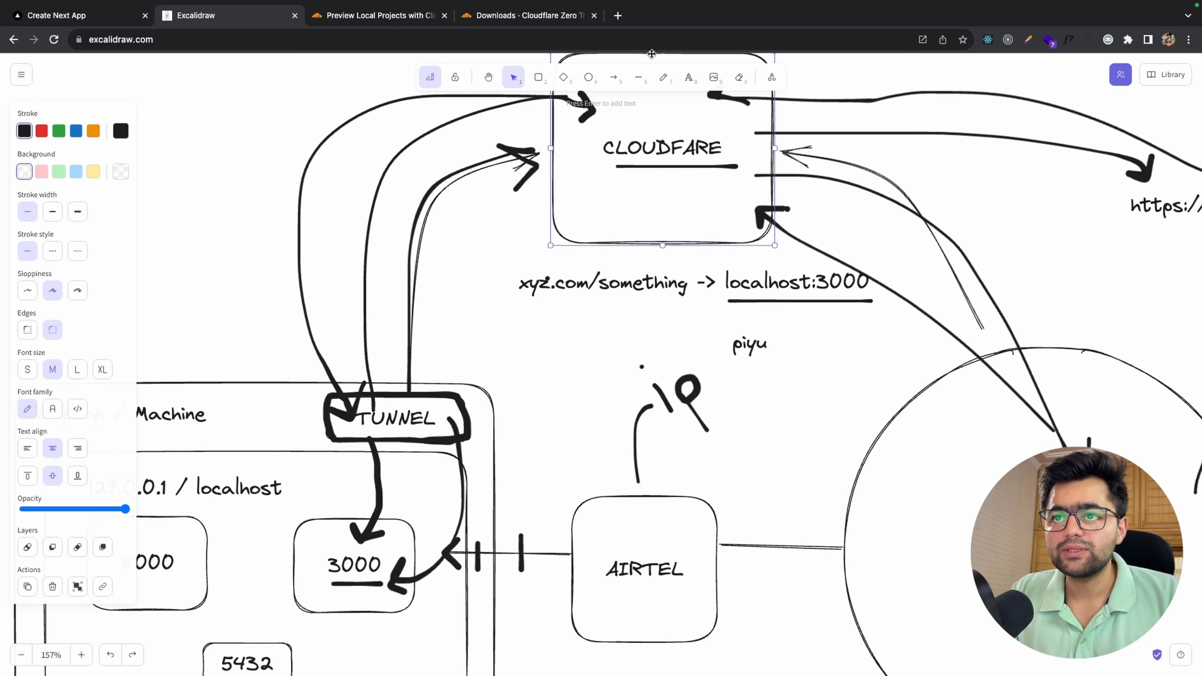
{"action": "left_click", "coordinate": [663, 77]}
{"action": "mouse_move", "coordinate": [595, 218]}
{"action": "left_mouse_down"}
{"action": "mouse_move", "coordinate": [571, 230]}
{"action": "mouse_move", "coordinate": [488, 398]}
{"action": "mouse_move", "coordinate": [508, 379]}
{"action": "left_mouse_up"}
Step: Copy Cloudflare's service install command for machines with cloudflared already installed, and run it in Terminal, entering the account password
{"action": "key", "text": "ctrl+Right"}
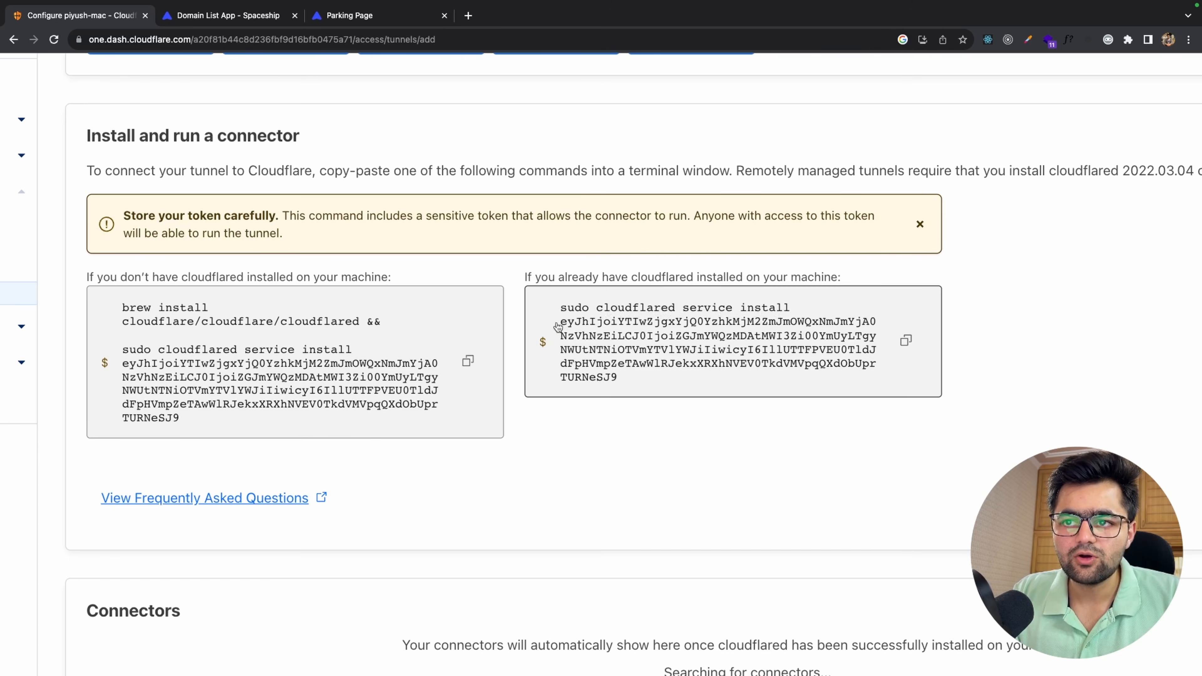
{"action": "left_click", "coordinate": [906, 340]}
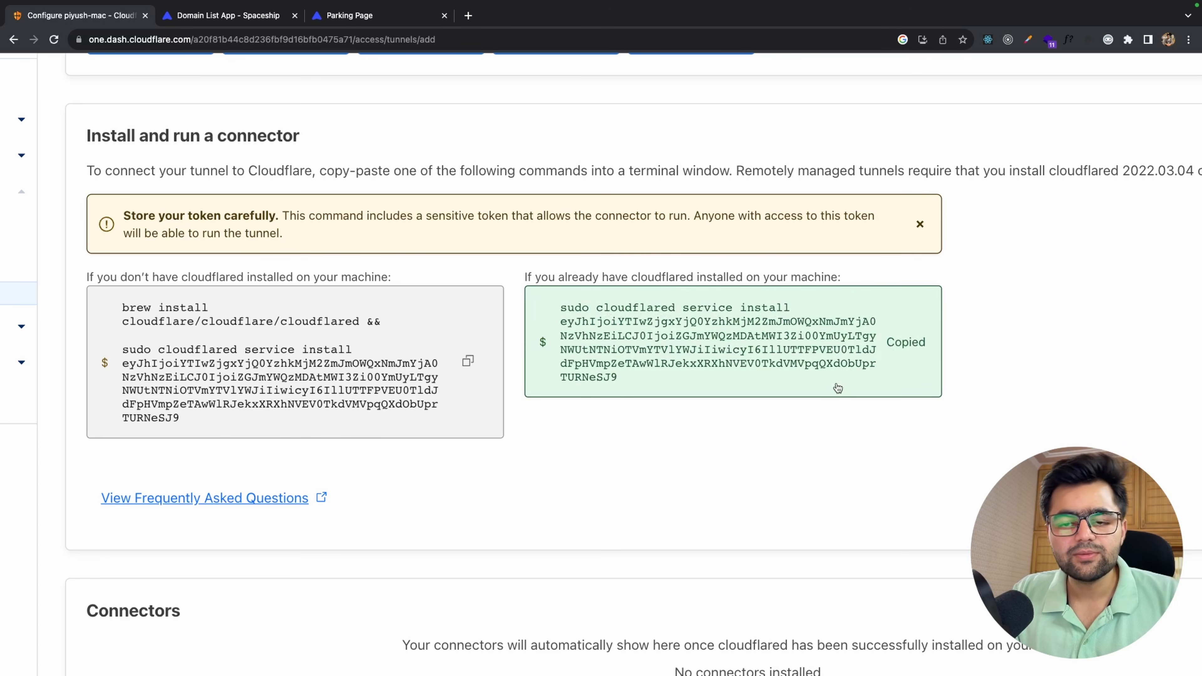
{"action": "key", "text": "ctrl+Left"}
{"action": "key", "text": "ctrl+Left"}
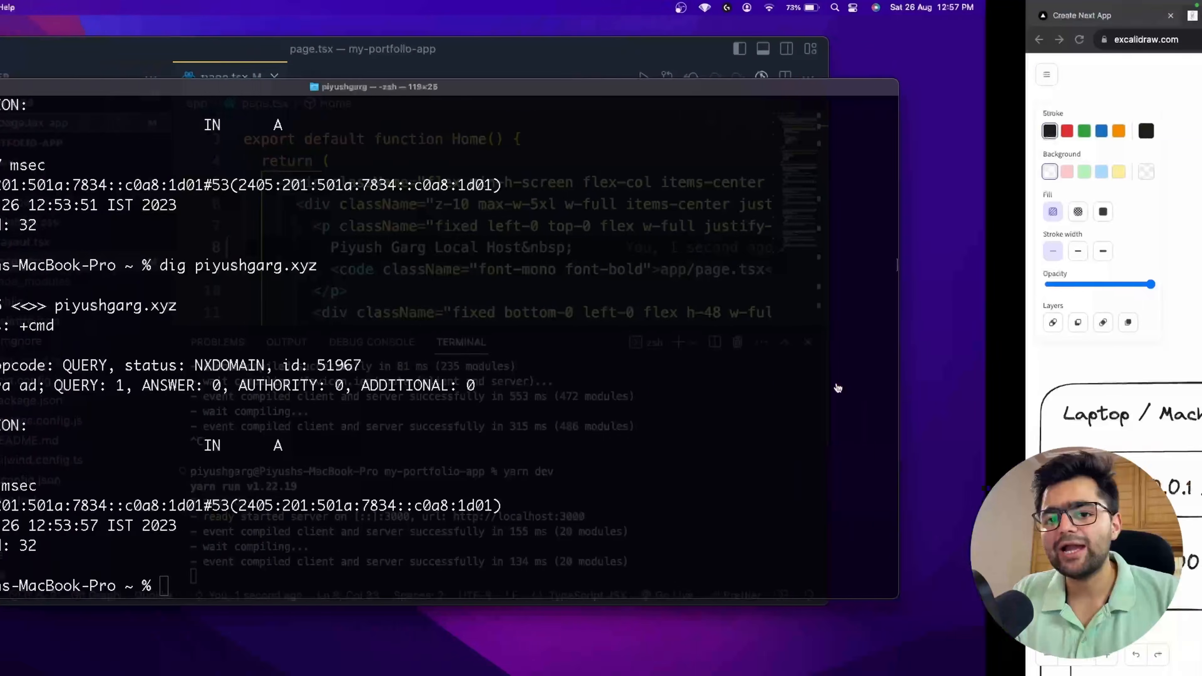
{"action": "key", "text": "super+k"}
{"action": "key", "text": "super+v"}
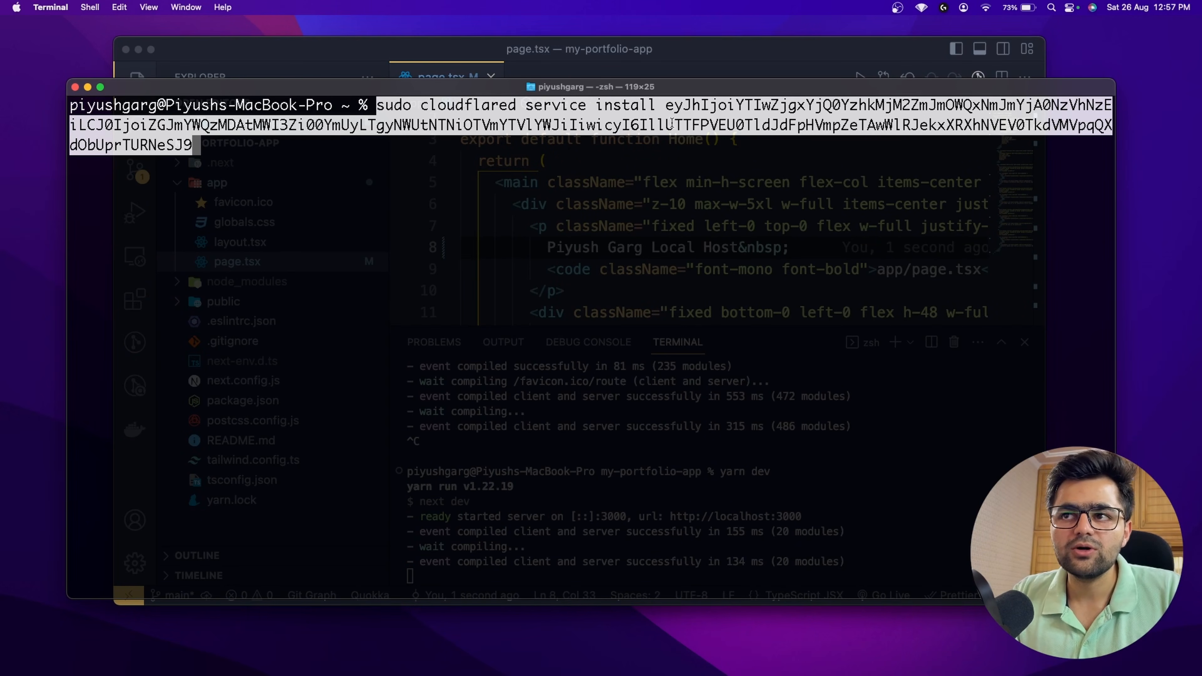
{"action": "key", "text": "Return"}
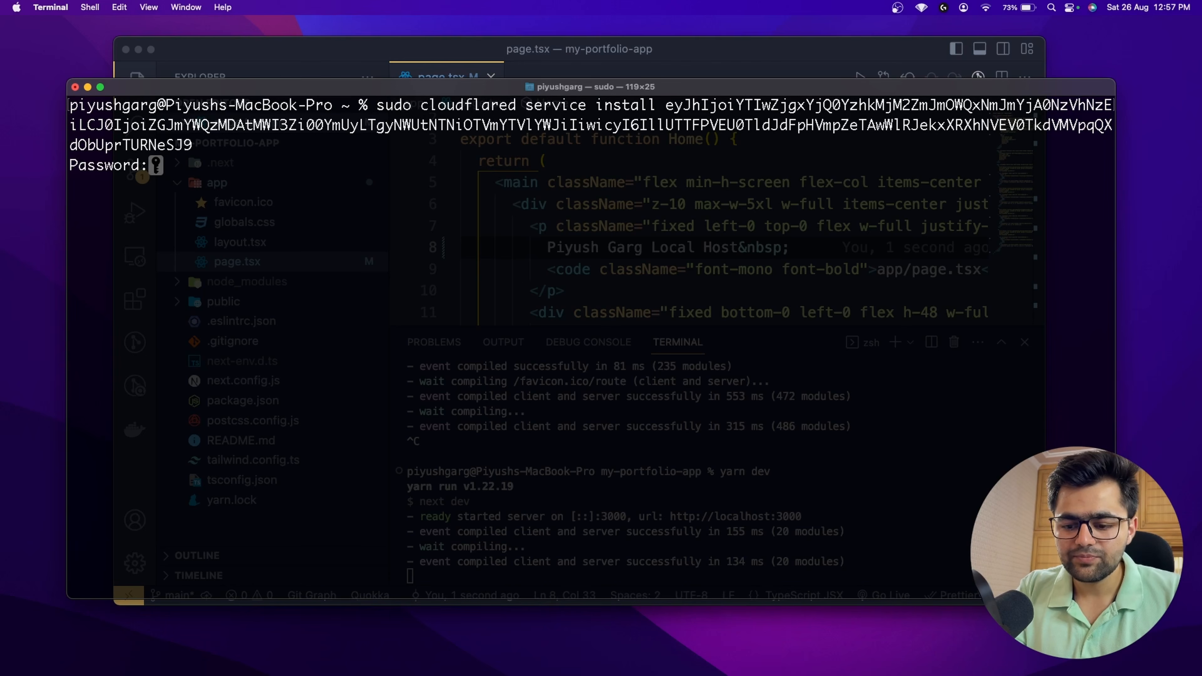
{"action": "key", "text": "Return"}
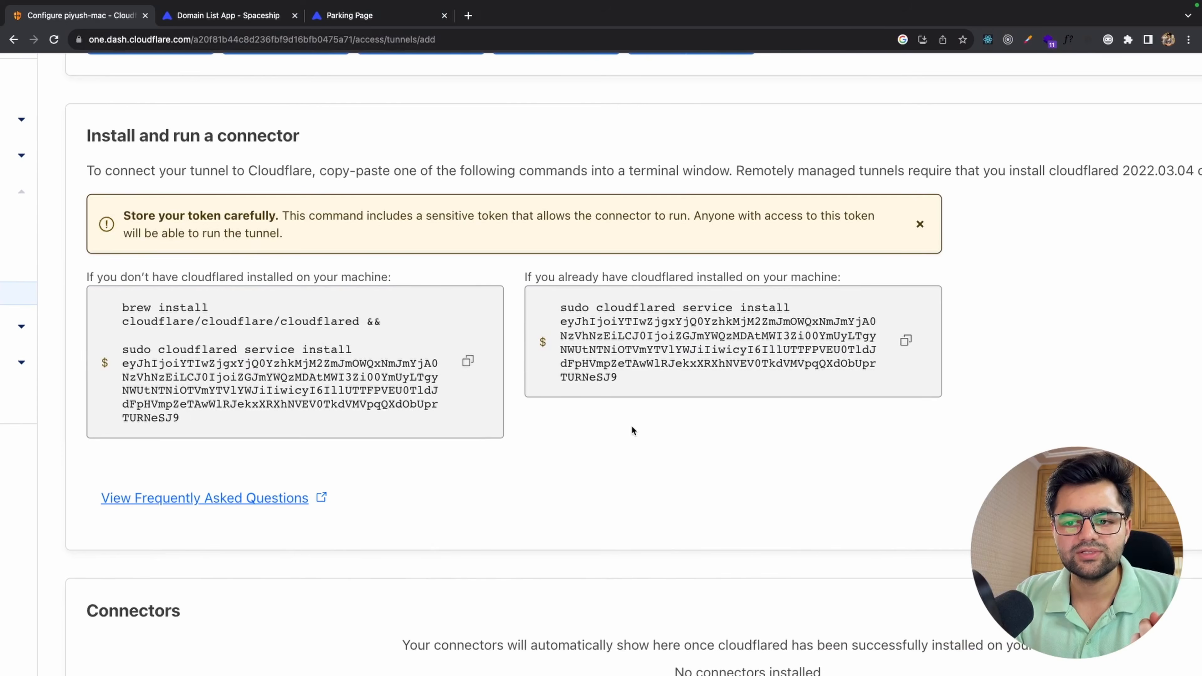
Step: Continue the Cloudflare tunnel setup to traffic routing and review the cloudflared service installation output in Terminal
{"action": "scroll", "coordinate": [629, 429], "scroll_direction": "down", "scroll_amount": 2}
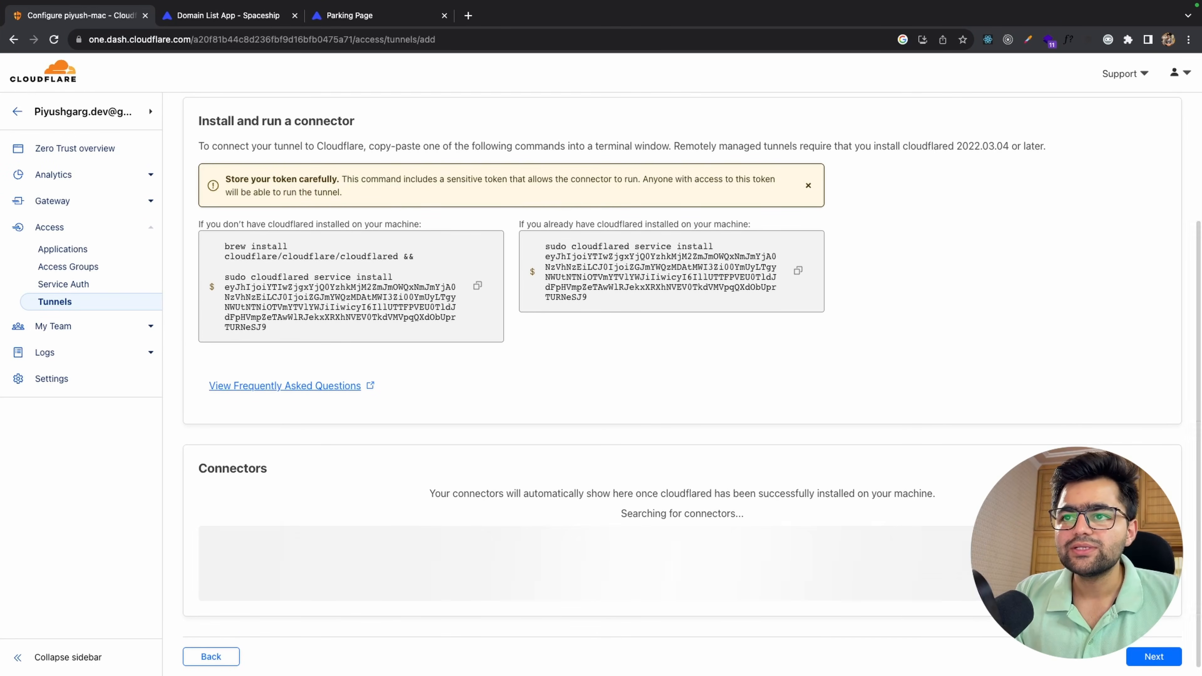
{"action": "left_click", "coordinate": [1155, 647]}
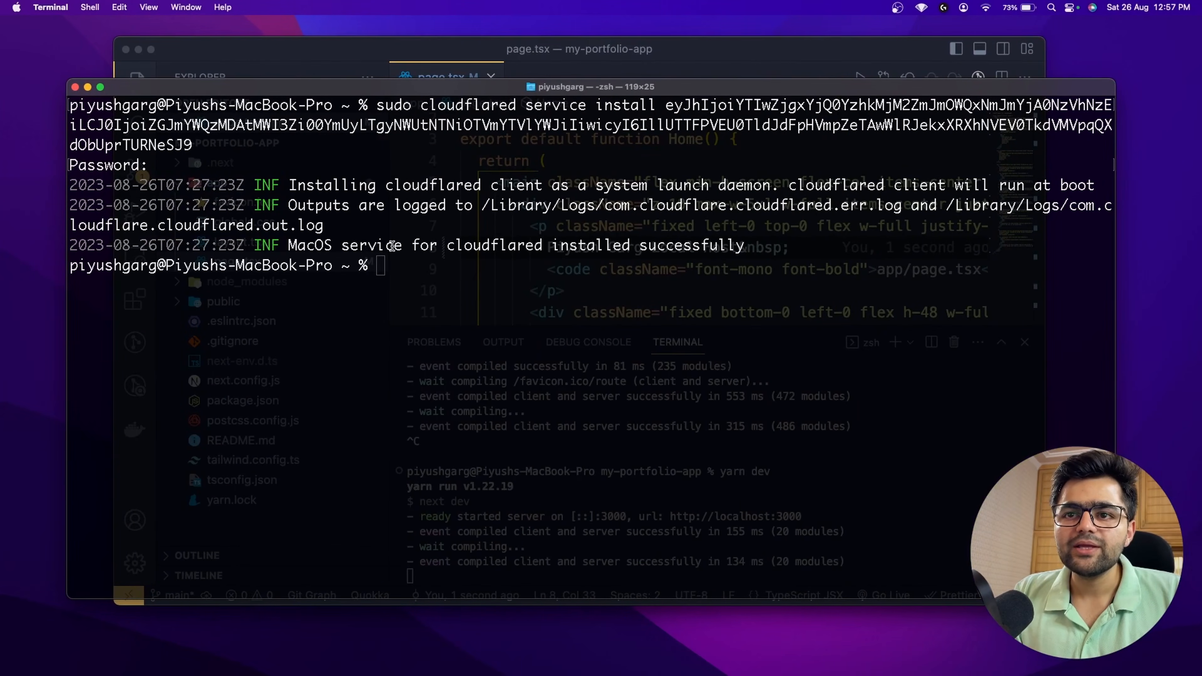
{"action": "left_click_drag", "start_coordinate": [291, 185], "coordinate": [524, 185]}
{"action": "left_click_drag", "start_coordinate": [342, 205], "coordinate": [515, 205]}
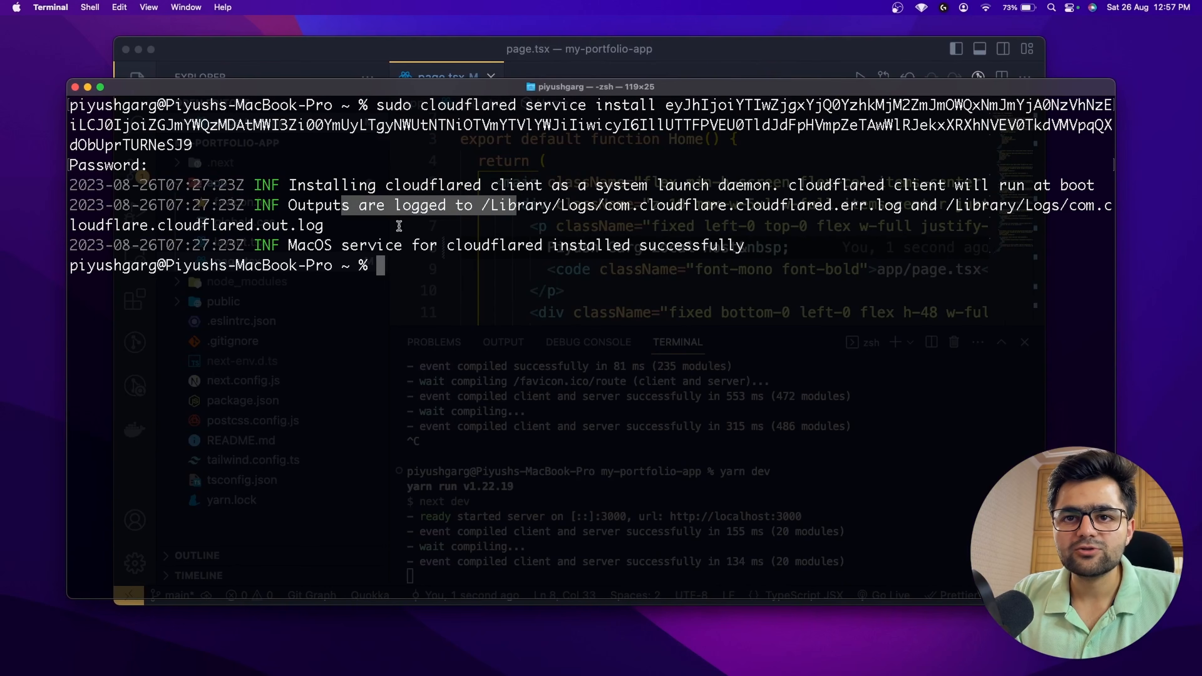
{"action": "left_click_drag", "start_coordinate": [334, 245], "coordinate": [582, 250]}
{"action": "left_click", "coordinate": [582, 303]}
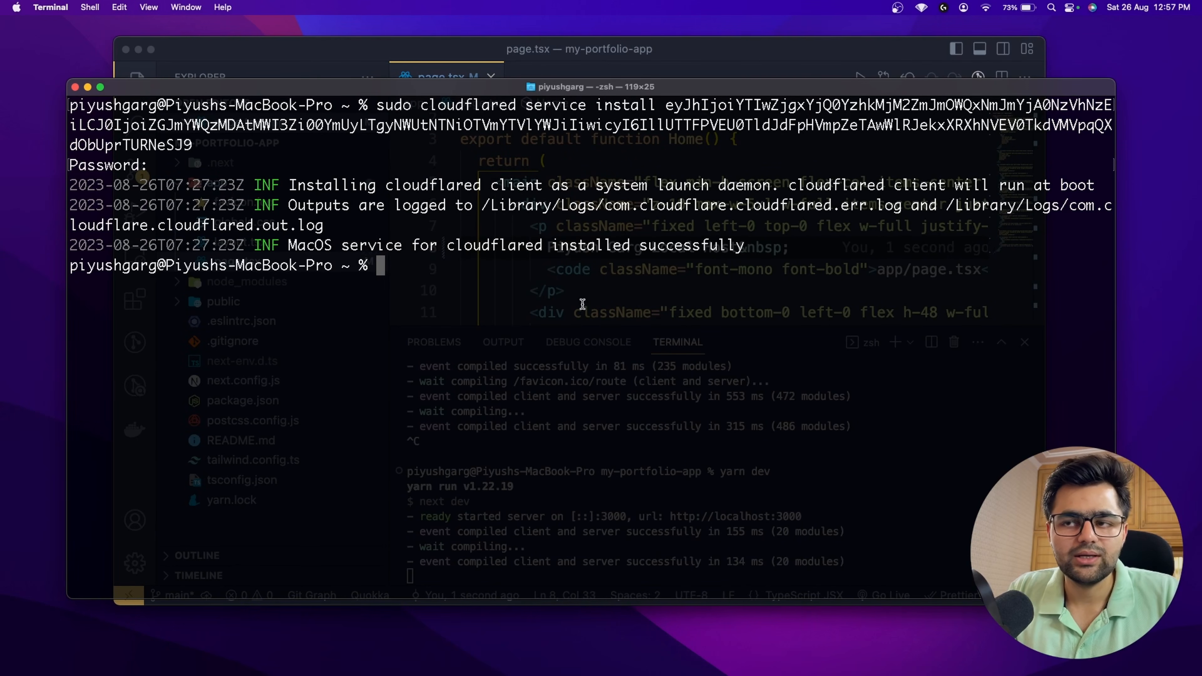
Step: Return to Cloudflare, route the custom .xyz domain to an HTTP service at localhost:3000 and try to save the tunnel
{"action": "key", "text": "ctrl+Right"}
{"action": "key", "text": "ctrl+Right"}
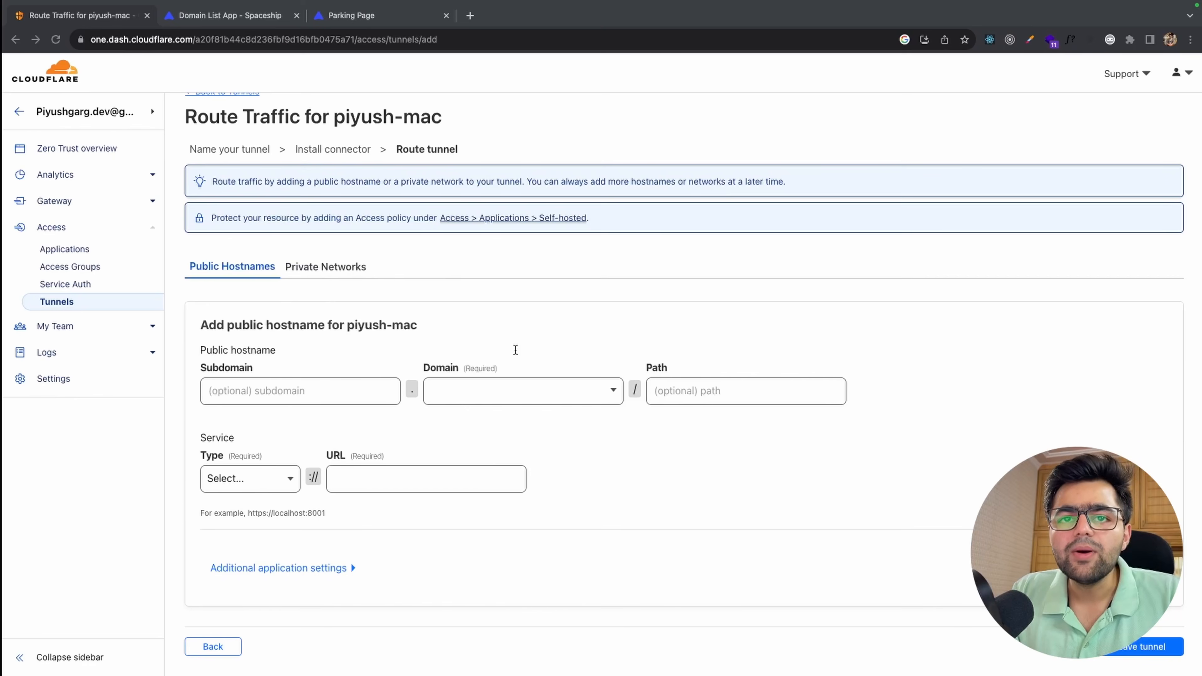
{"action": "left_click", "coordinate": [446, 388]}
{"action": "left_click", "coordinate": [473, 442]}
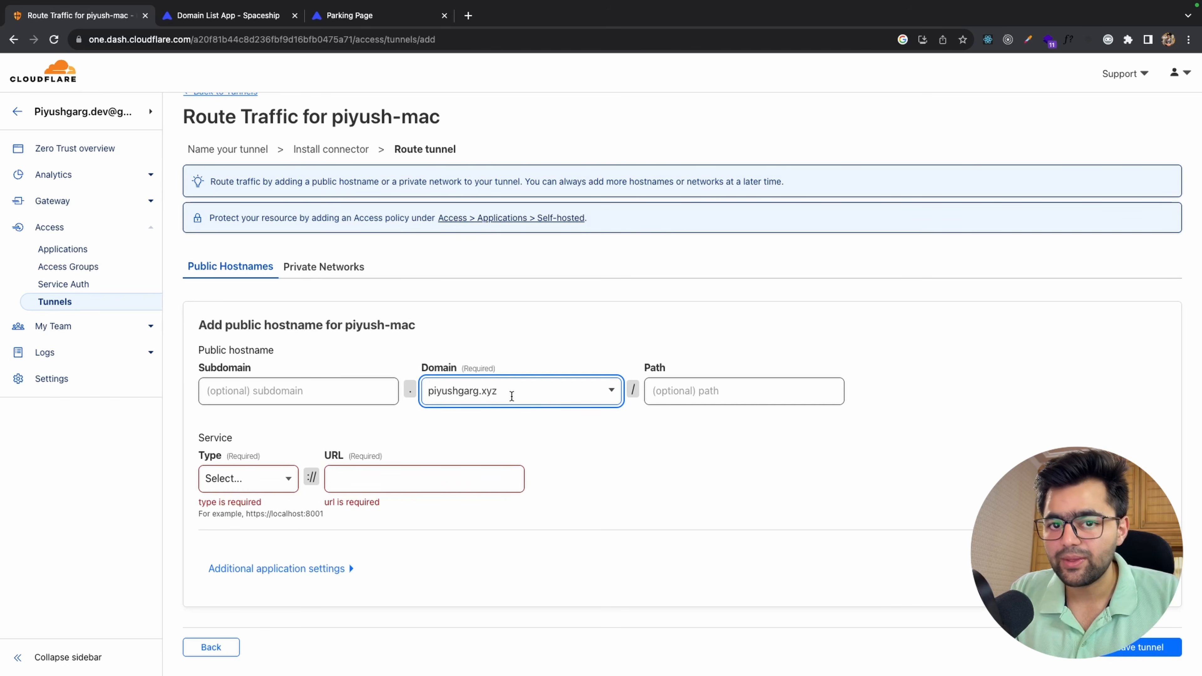
{"action": "left_click", "coordinate": [280, 479]}
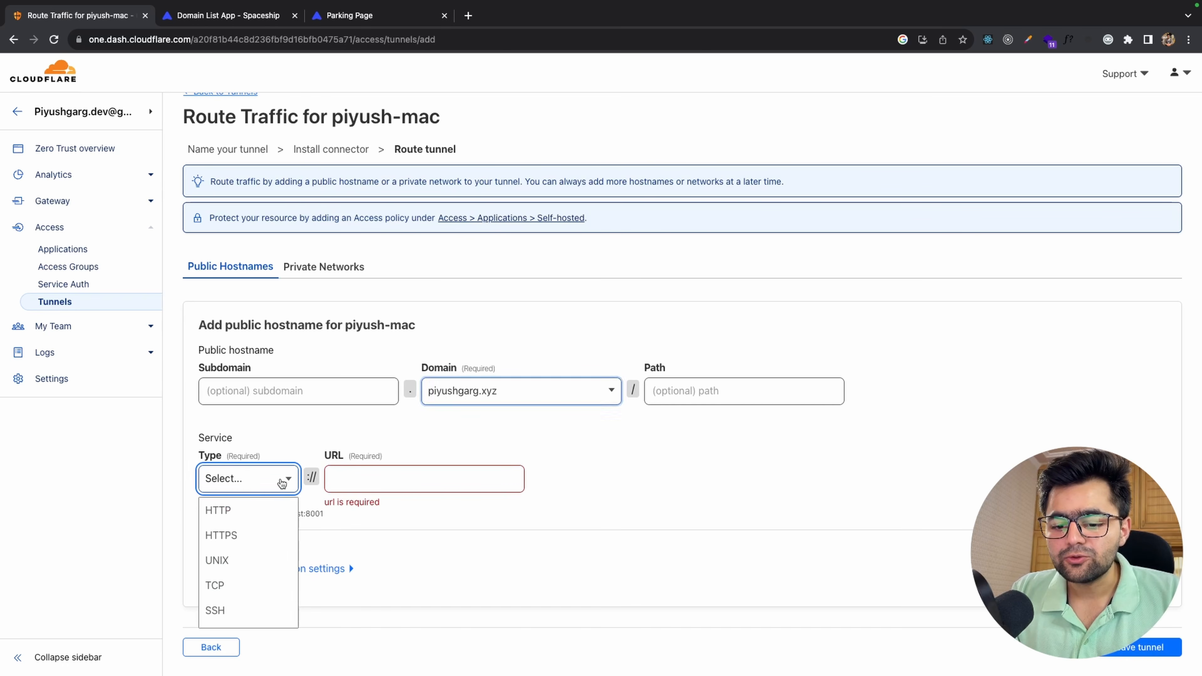
{"action": "left_click", "coordinate": [274, 508]}
{"action": "left_click", "coordinate": [395, 486]}
{"action": "type", "text": "local"}
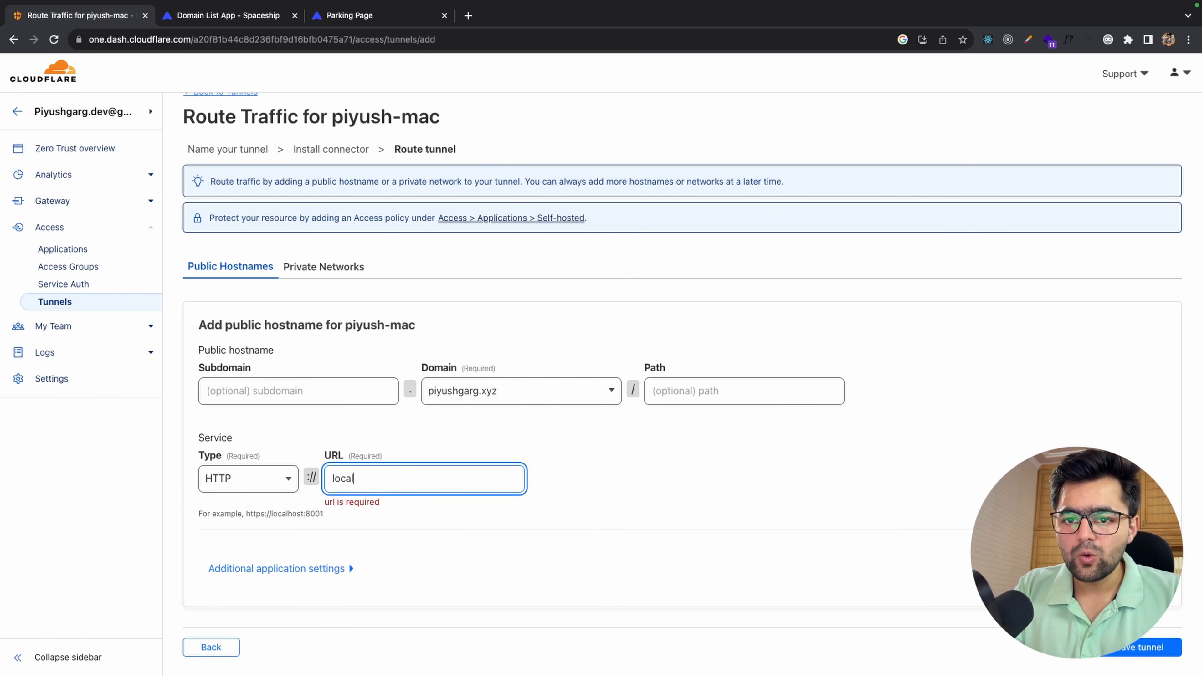
{"action": "type", "text": "host:3000"}
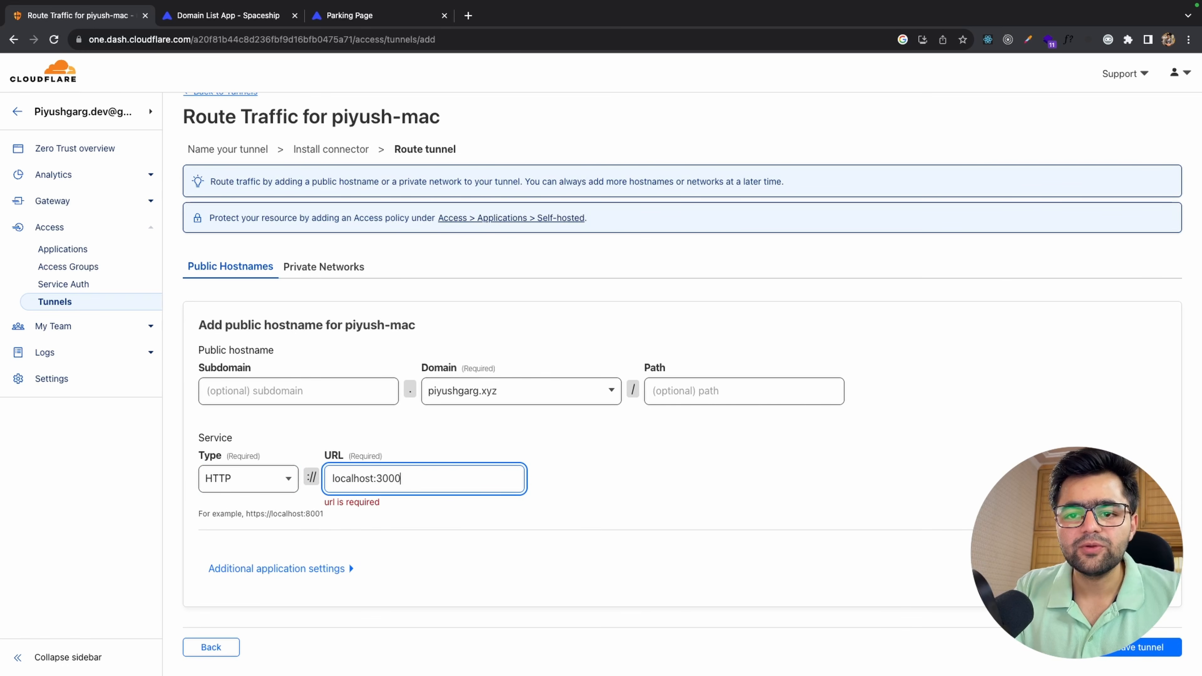
{"action": "left_click", "coordinate": [597, 502]}
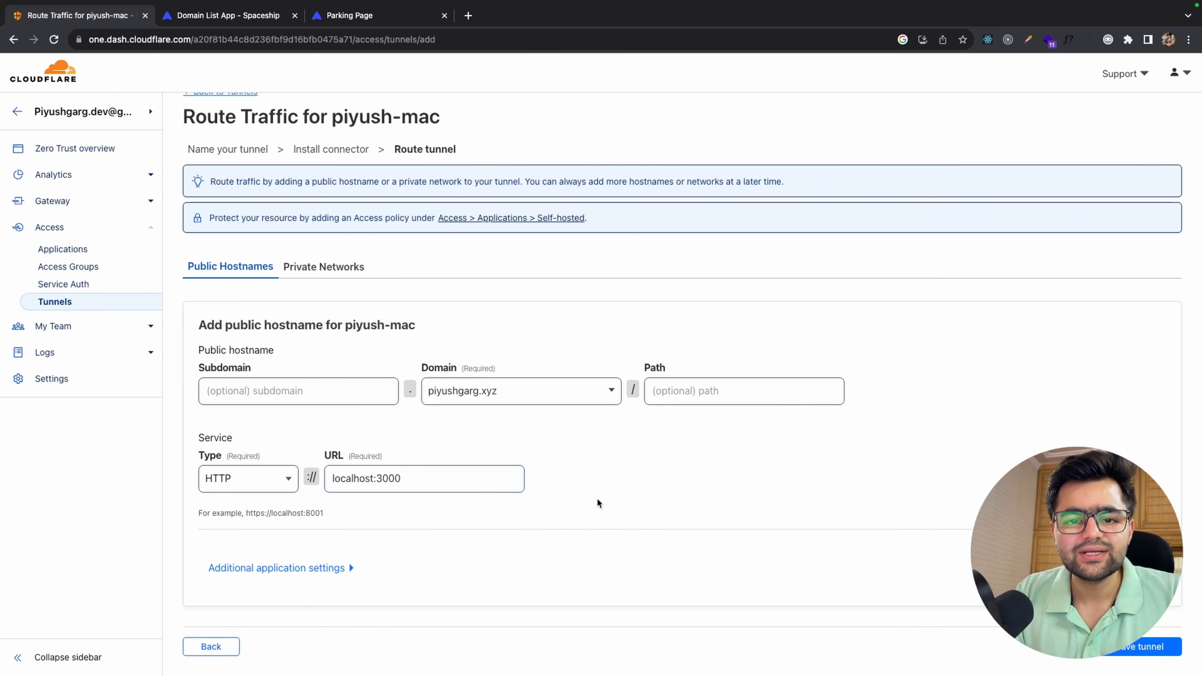
{"action": "left_click", "coordinate": [1113, 647]}
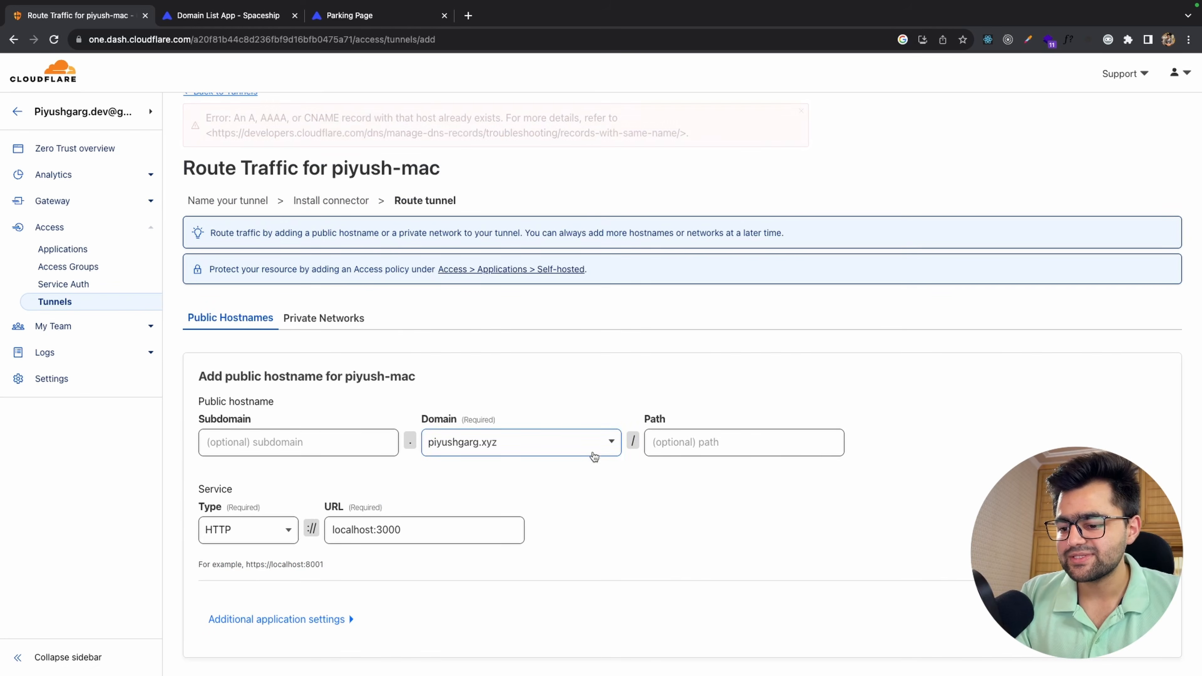
Step: Review the DNS record error, add web as the public hostname's subdomain on the custom .xyz domain, and save the tunnel
{"action": "scroll", "coordinate": [624, 482], "scroll_direction": "up", "scroll_amount": 1}
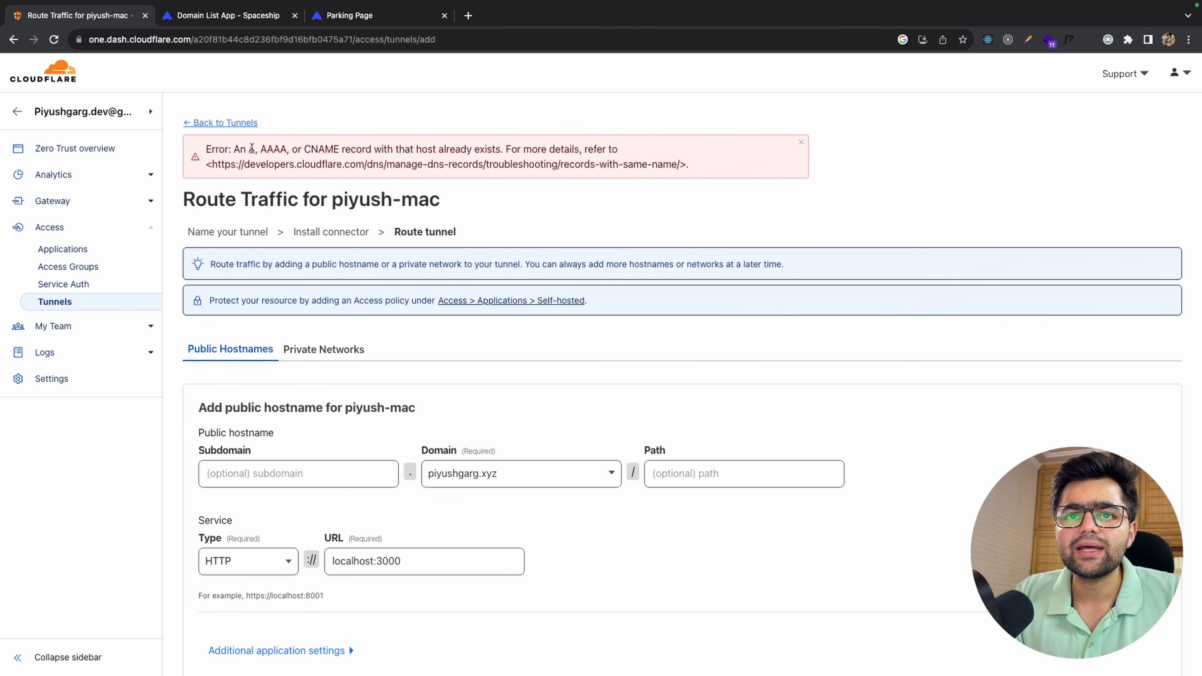
{"action": "left_click_drag", "start_coordinate": [265, 149], "coordinate": [298, 149]}
{"action": "left_click", "coordinate": [316, 149]}
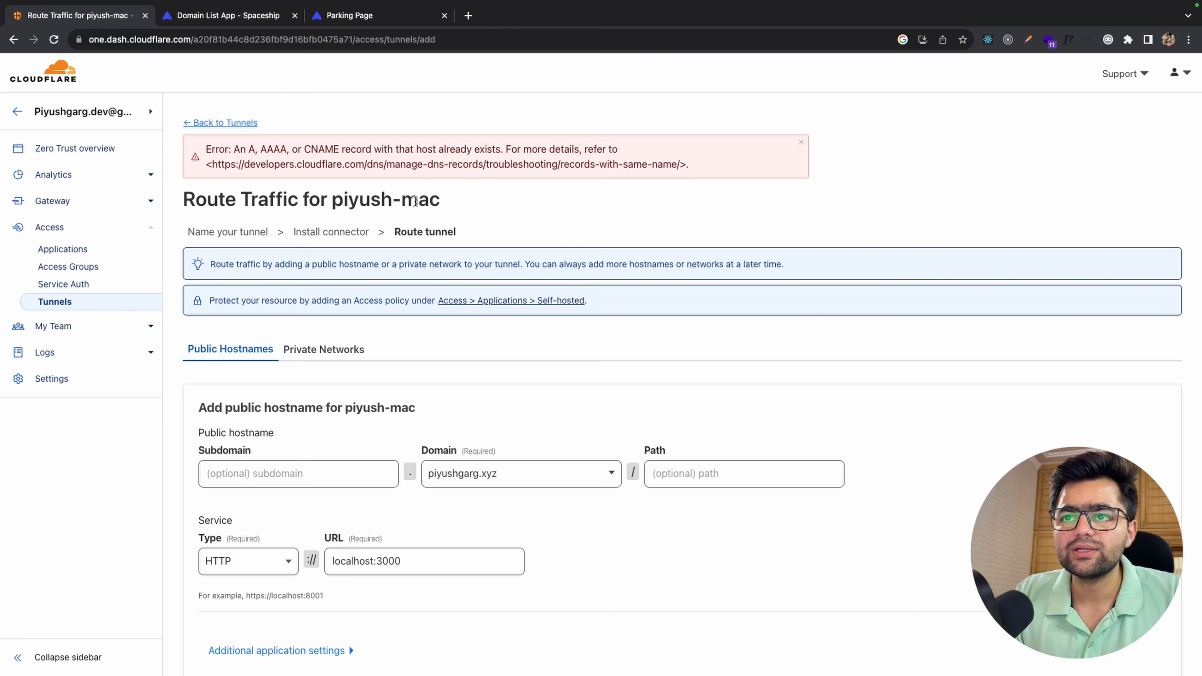
{"action": "scroll", "coordinate": [463, 236], "scroll_direction": "down", "scroll_amount": 1}
{"action": "scroll", "coordinate": [477, 425], "scroll_direction": "down", "scroll_amount": 1}
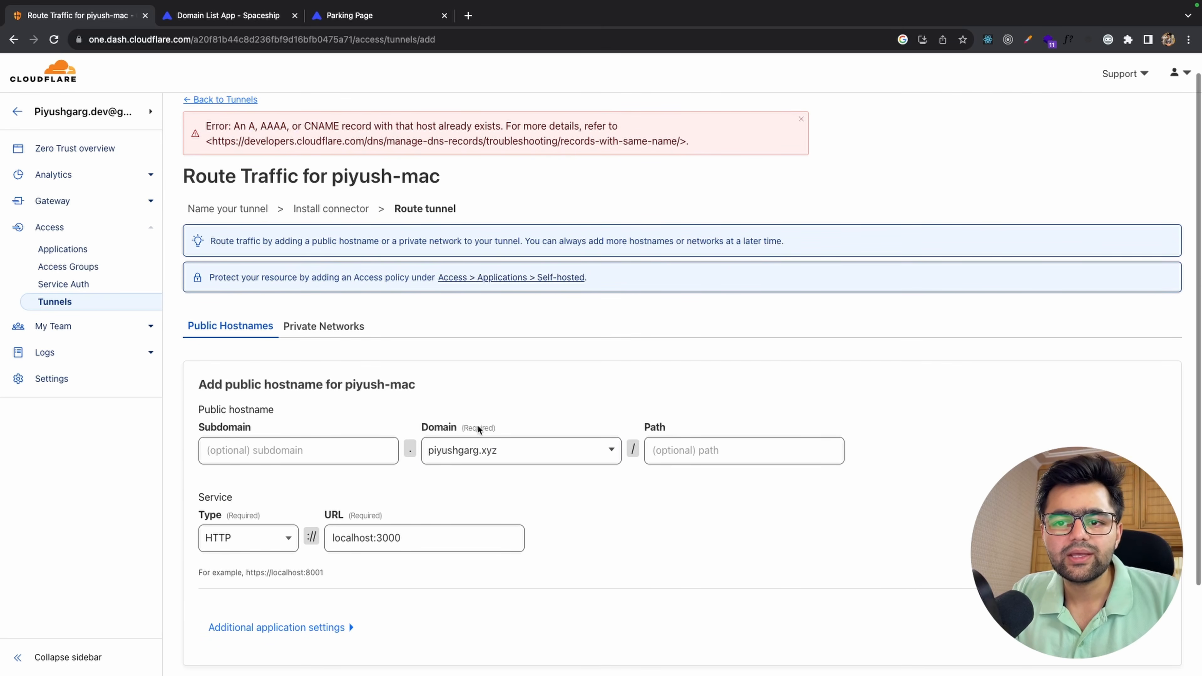
{"action": "left_click", "coordinate": [457, 454]}
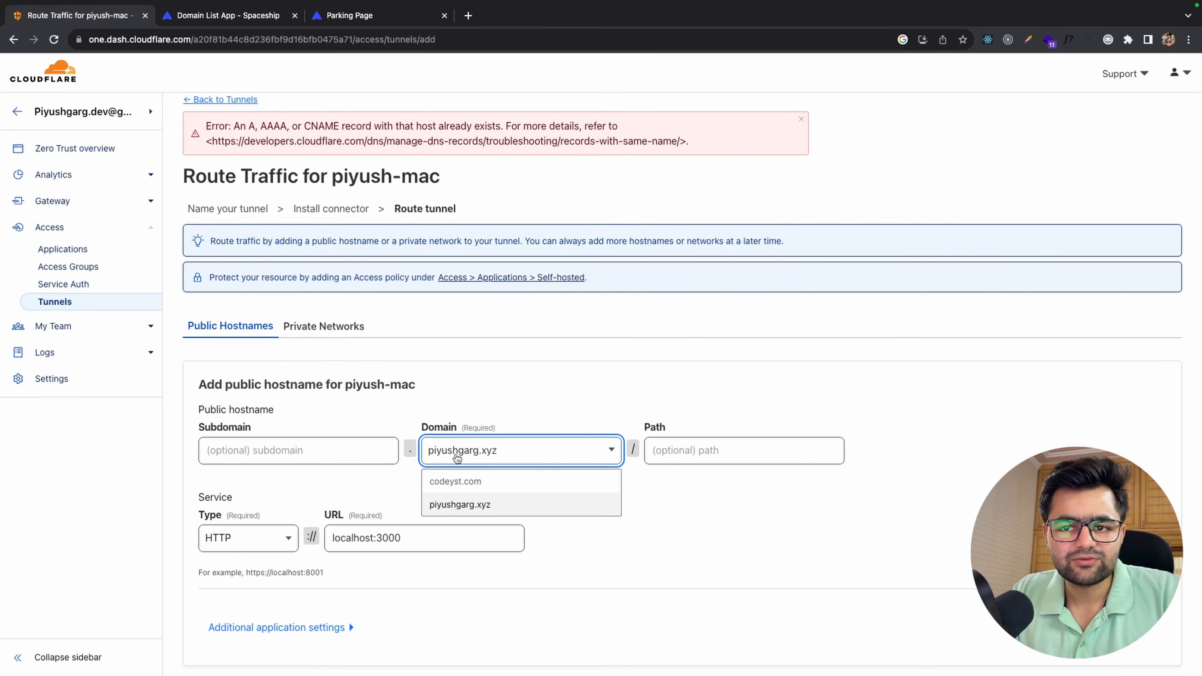
{"action": "left_click", "coordinate": [348, 452]}
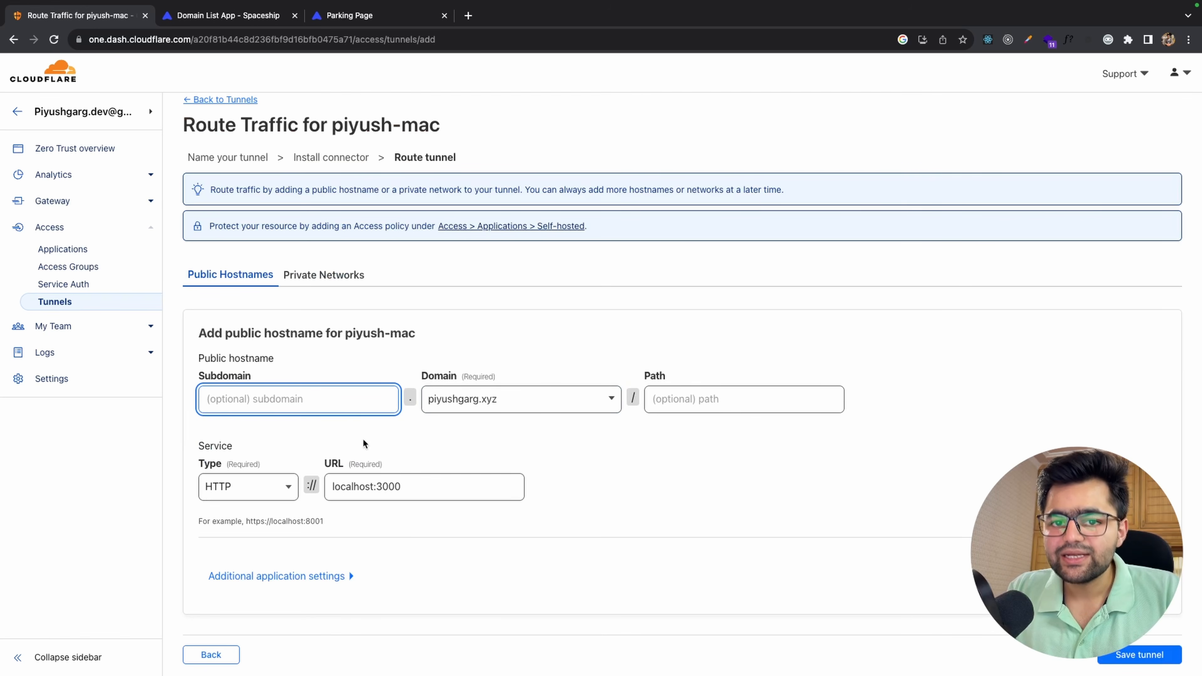
{"action": "type", "text": "web"}
{"action": "left_click", "coordinate": [429, 453]}
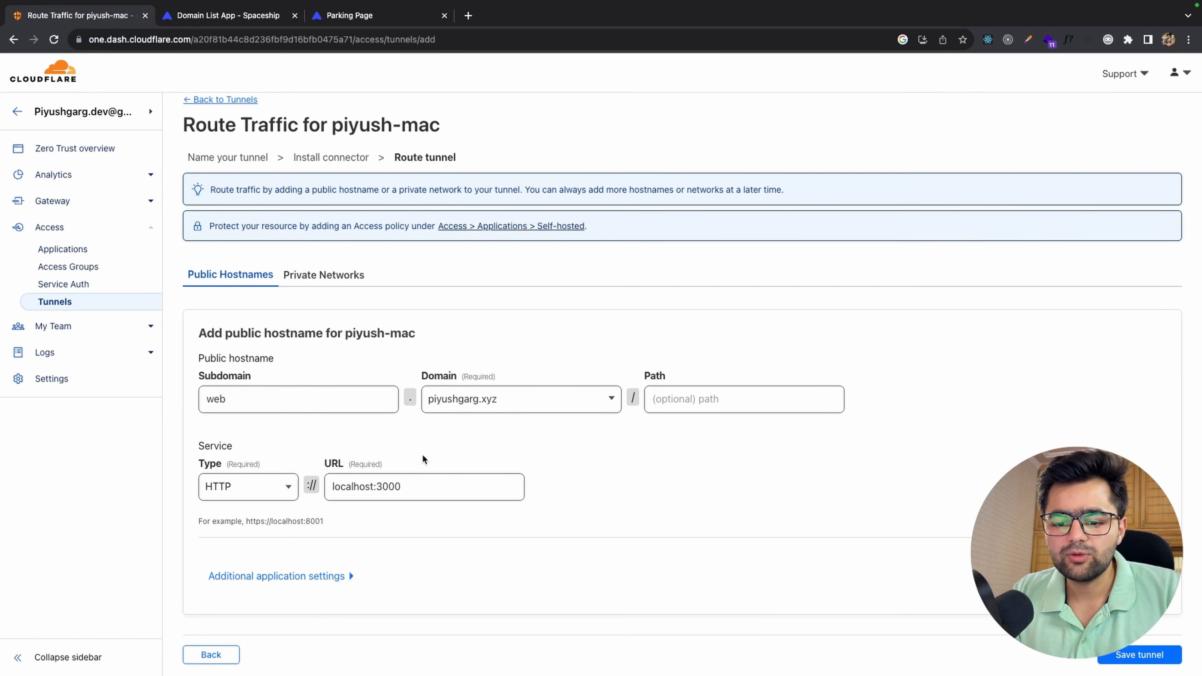
{"action": "left_click", "coordinate": [442, 407]}
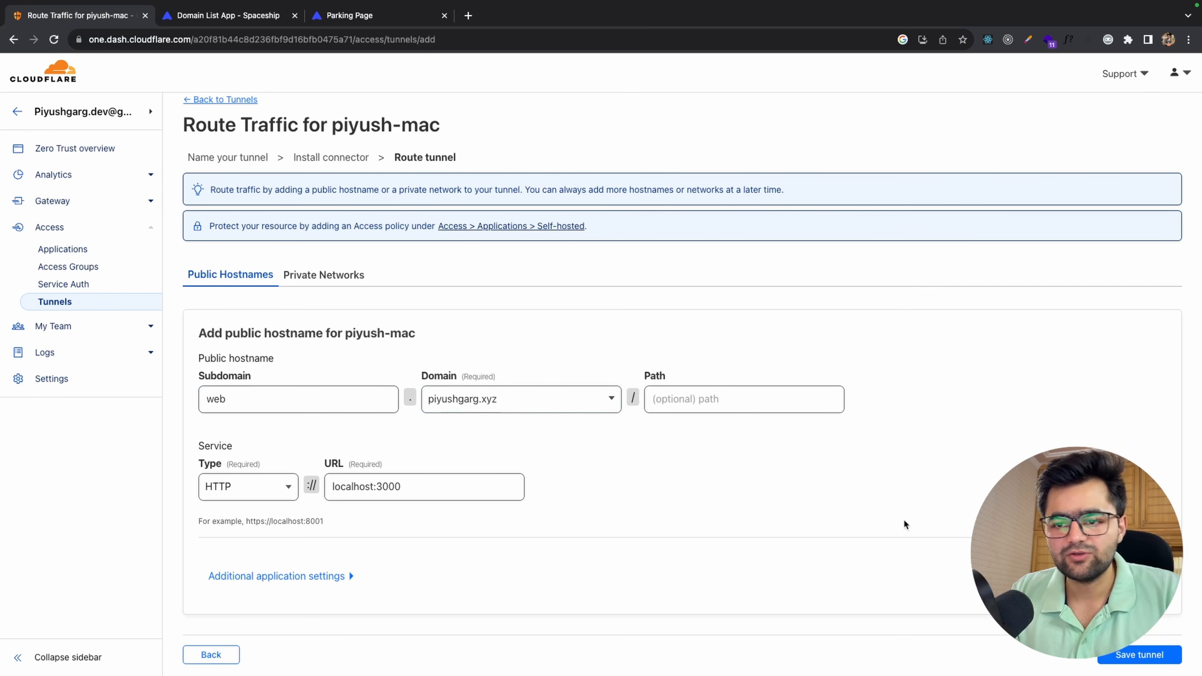
{"action": "left_click", "coordinate": [1142, 655]}
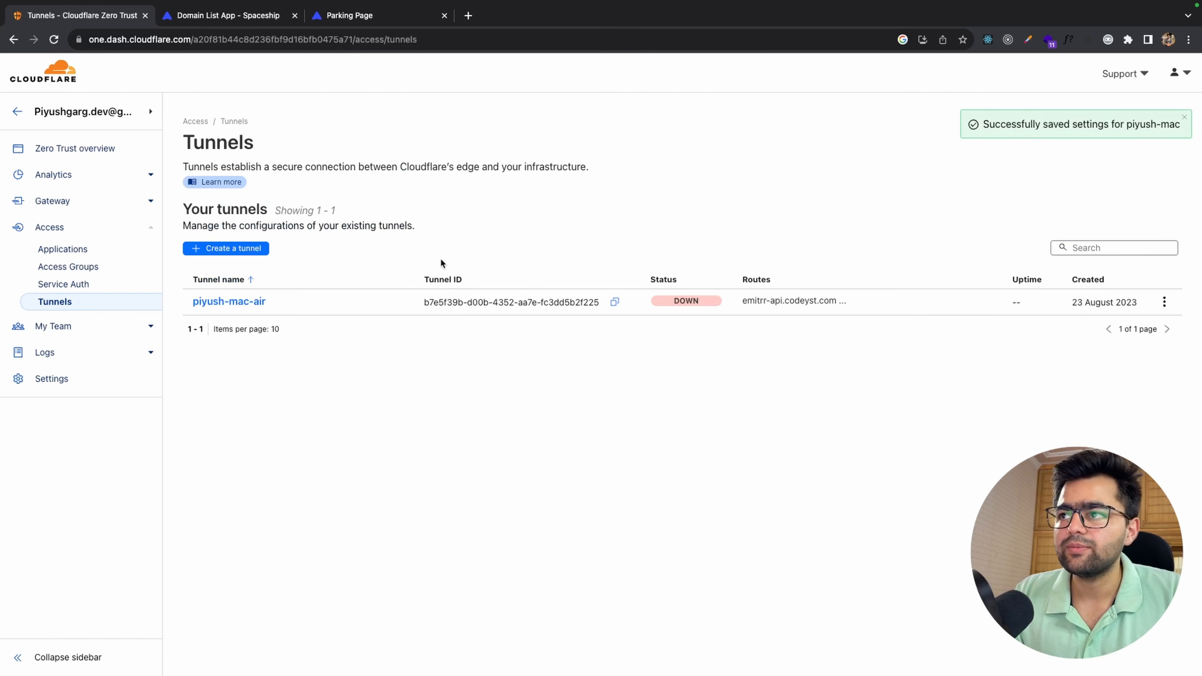
Step: Reload the tunnel list, open the newly created Mac tunnel's configuration and review its overview settings
{"action": "key", "text": "super+r"}
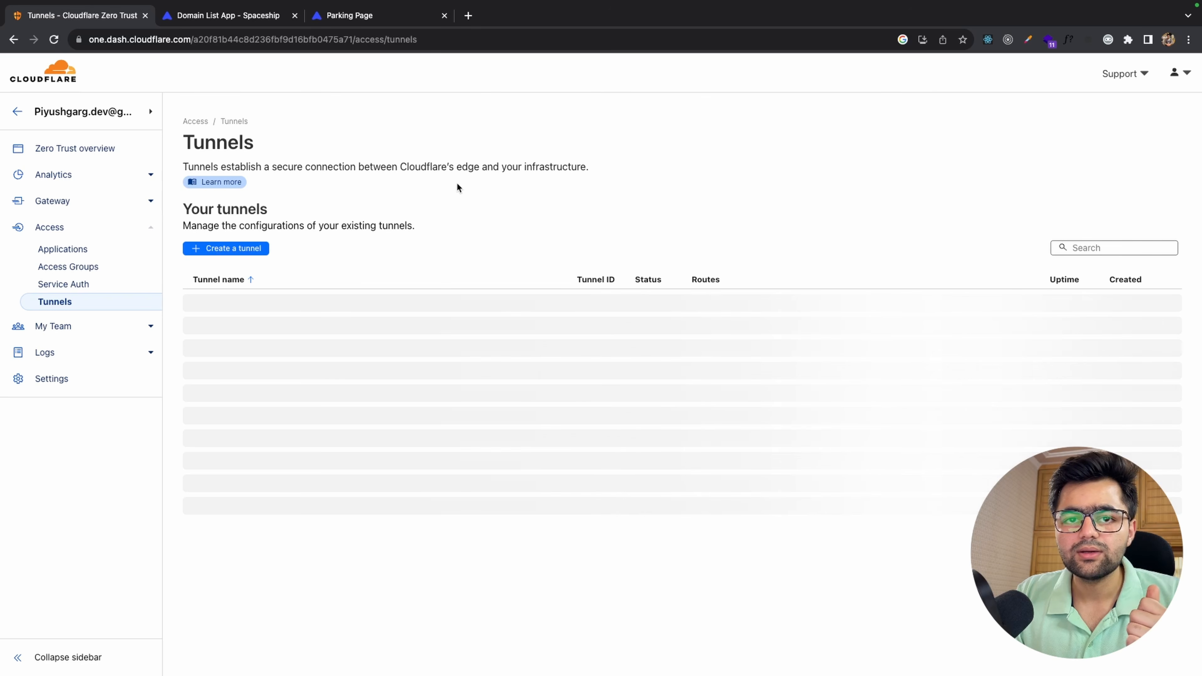
{"action": "mouse_move", "coordinate": [706, 307]}
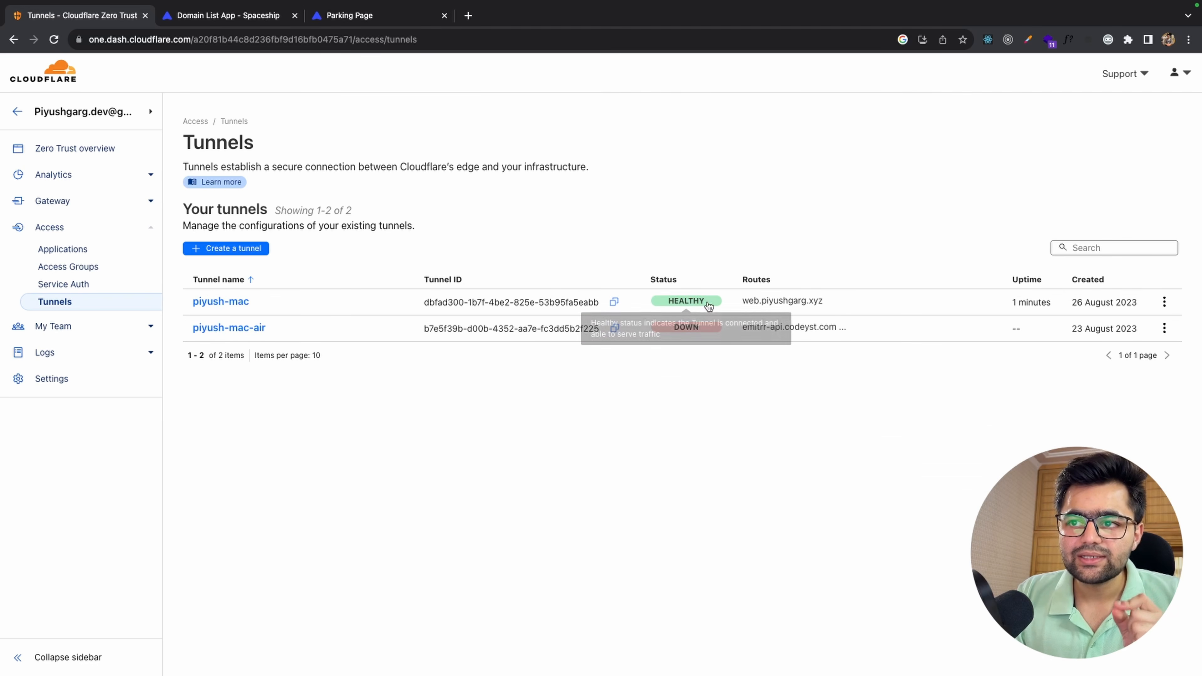
{"action": "left_click", "coordinate": [244, 303]}
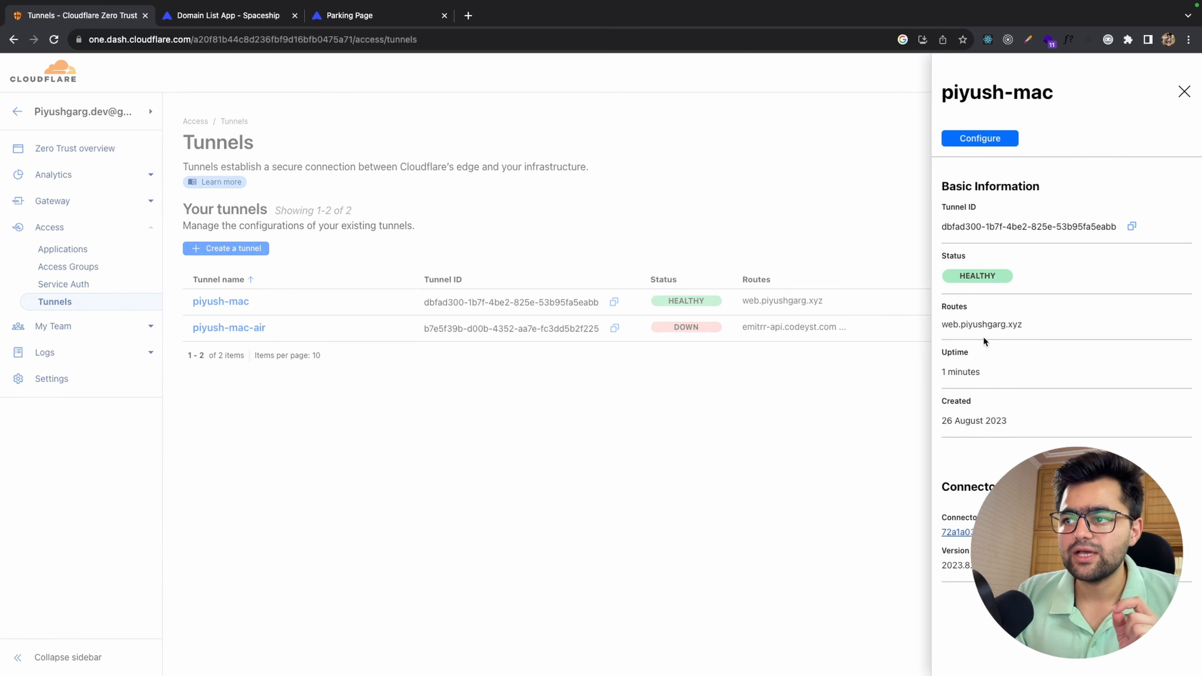
{"action": "left_click", "coordinate": [975, 138]}
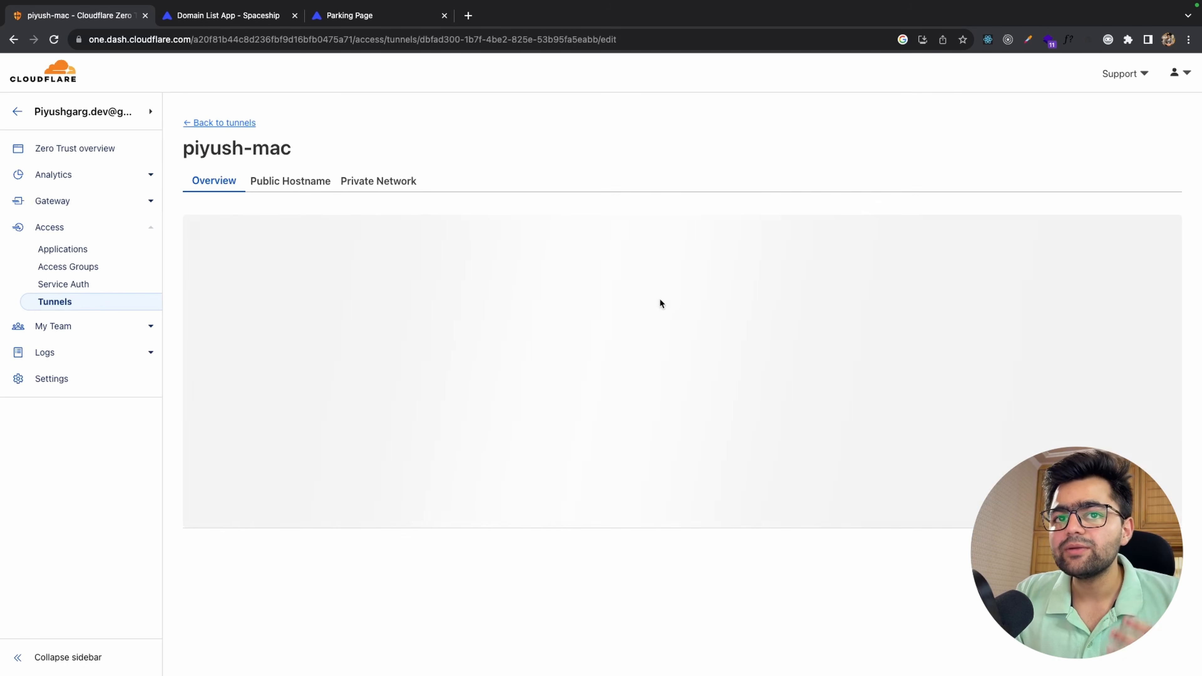
{"action": "scroll", "coordinate": [617, 378], "scroll_direction": "down", "scroll_amount": 6}
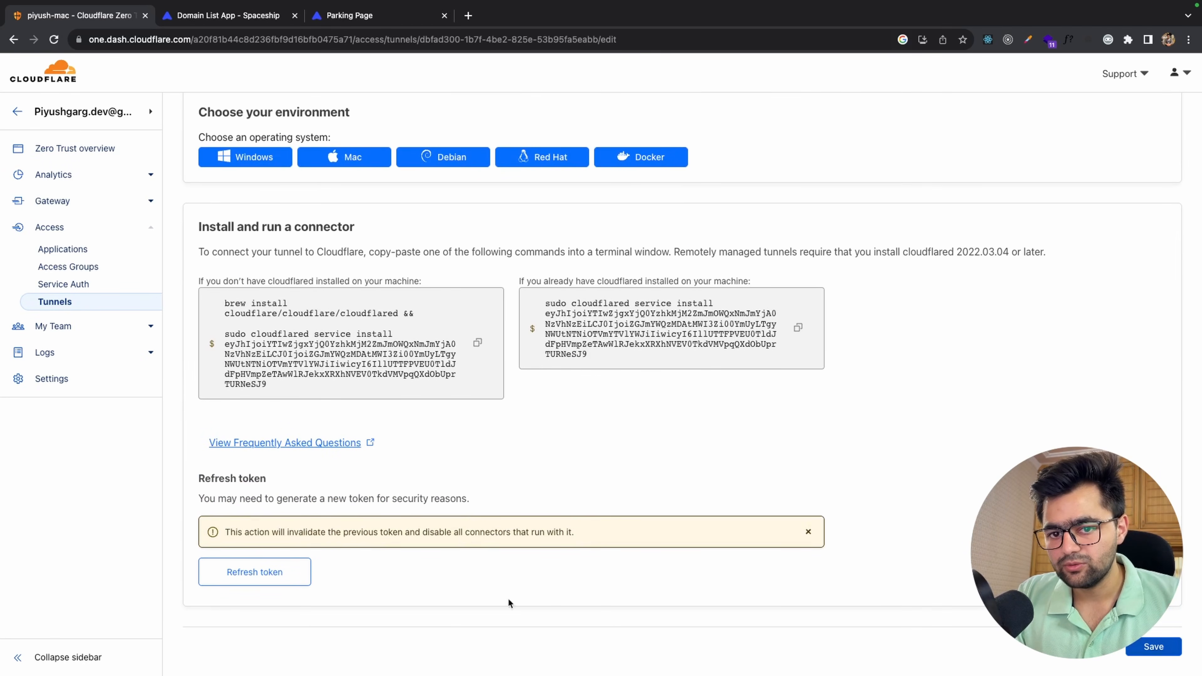
{"action": "scroll", "coordinate": [311, 343], "scroll_direction": "up", "scroll_amount": 3}
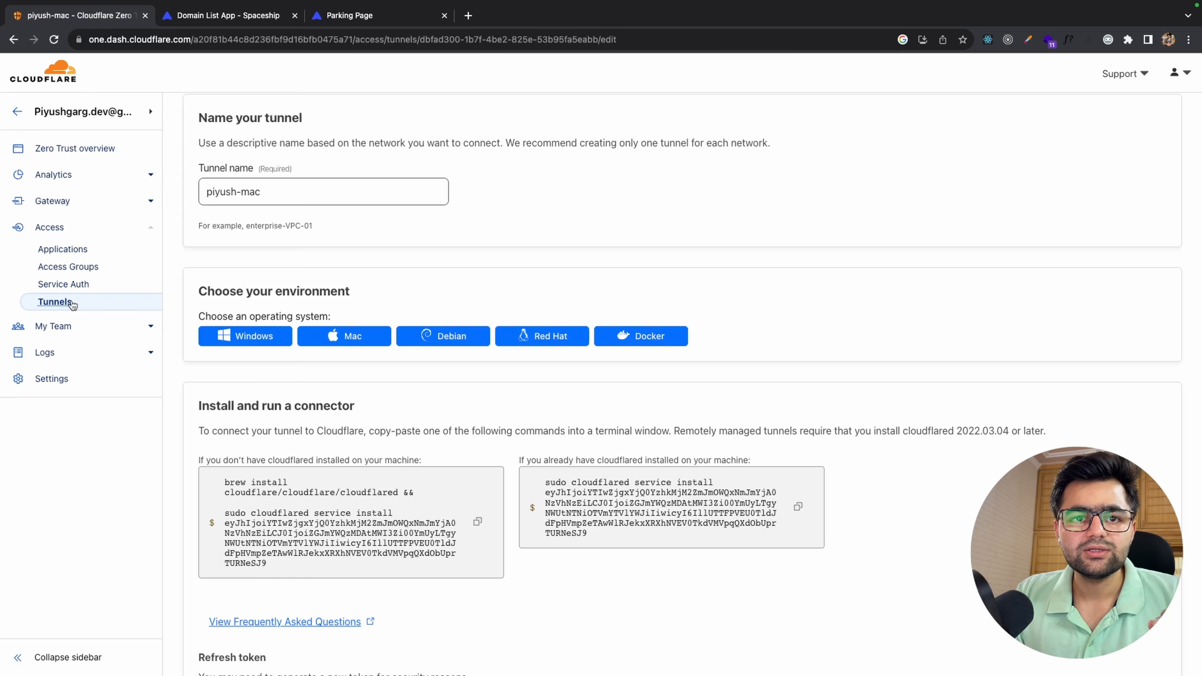
Step: Return to the tunnel list and reopen the new Mac tunnel's configuration to view its public hostnames
{"action": "left_click", "coordinate": [70, 303]}
{"action": "left_click", "coordinate": [1165, 302]}
{"action": "left_click", "coordinate": [1144, 328]}
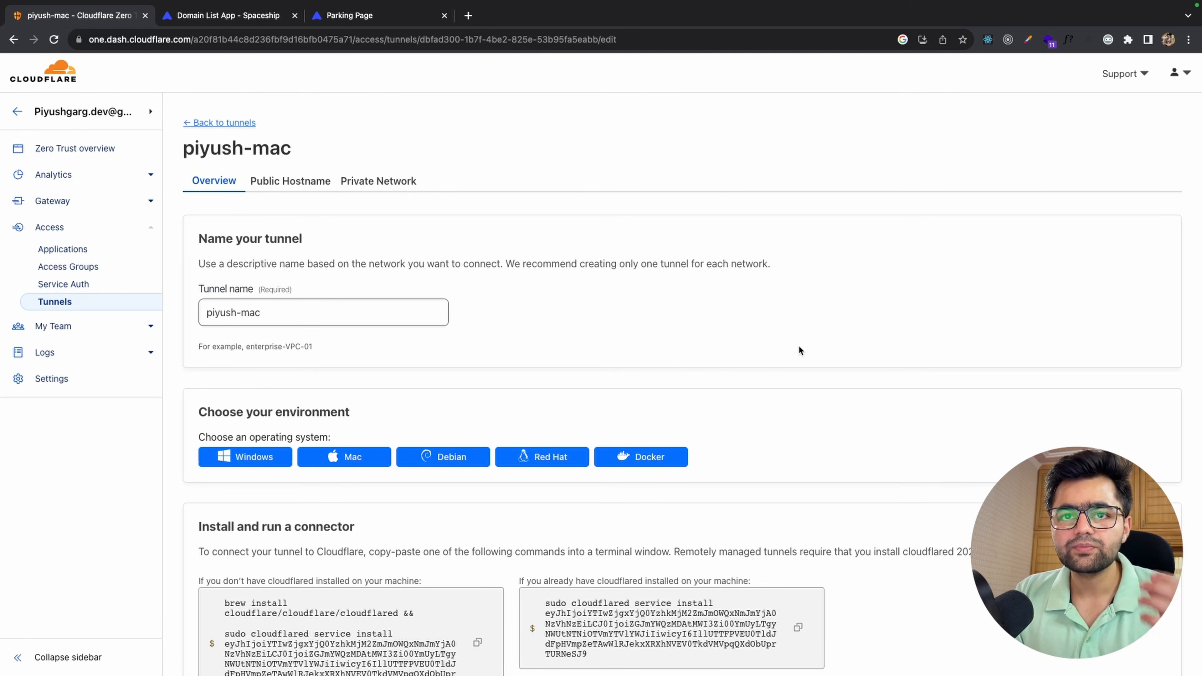
{"action": "scroll", "coordinate": [639, 378], "scroll_direction": "down", "scroll_amount": 1}
{"action": "left_click", "coordinate": [325, 165]}
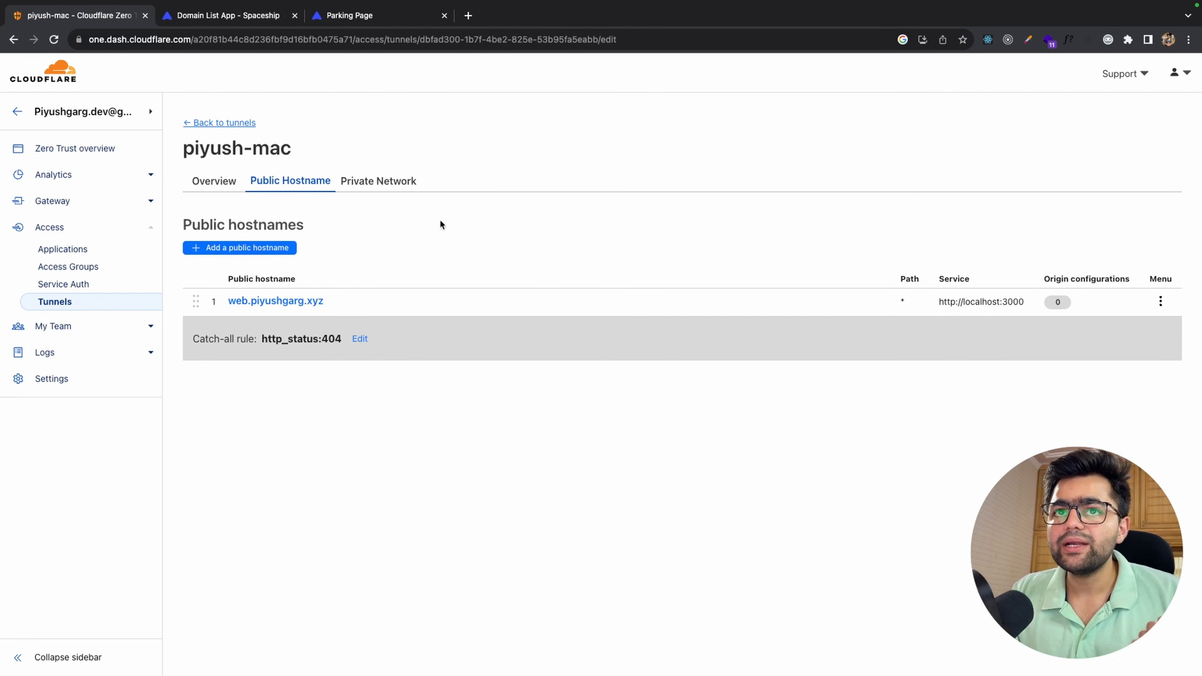
Step: Visit the web subdomain's public site from its hostname details and return to the tunnel's public hostnames
{"action": "double_click", "coordinate": [278, 301]}
{"action": "right_click", "coordinate": [292, 300]}
{"action": "left_click", "coordinate": [266, 302]}
{"action": "left_click", "coordinate": [274, 302]}
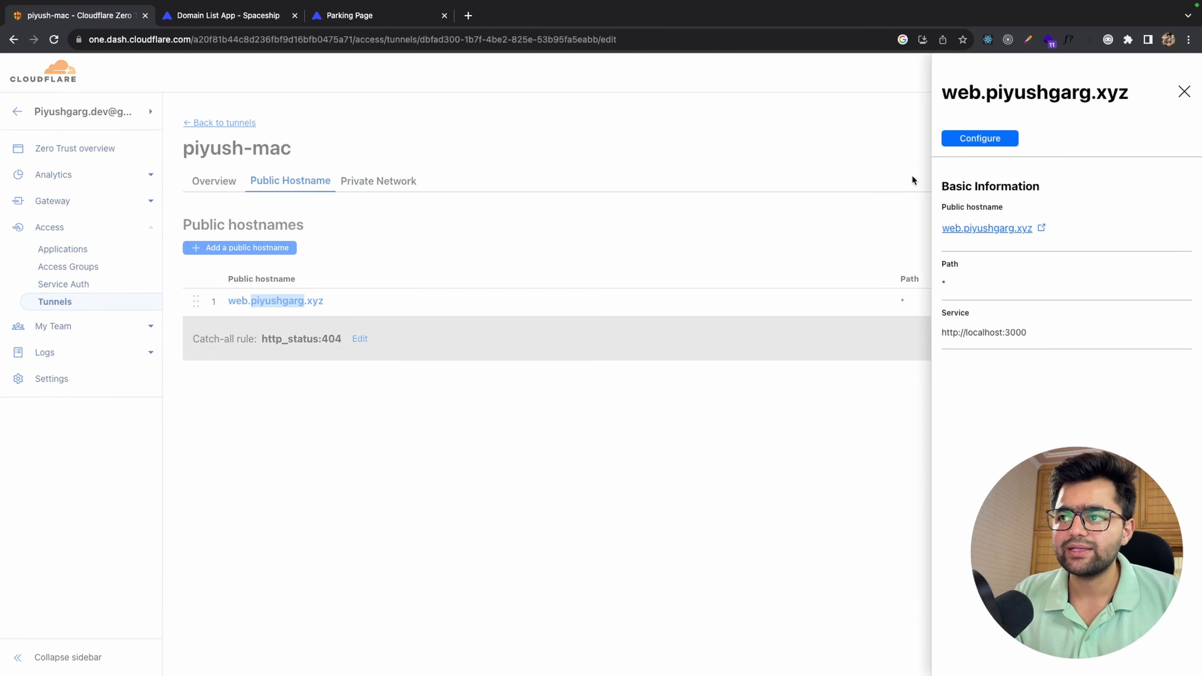
{"action": "left_click", "coordinate": [988, 230]}
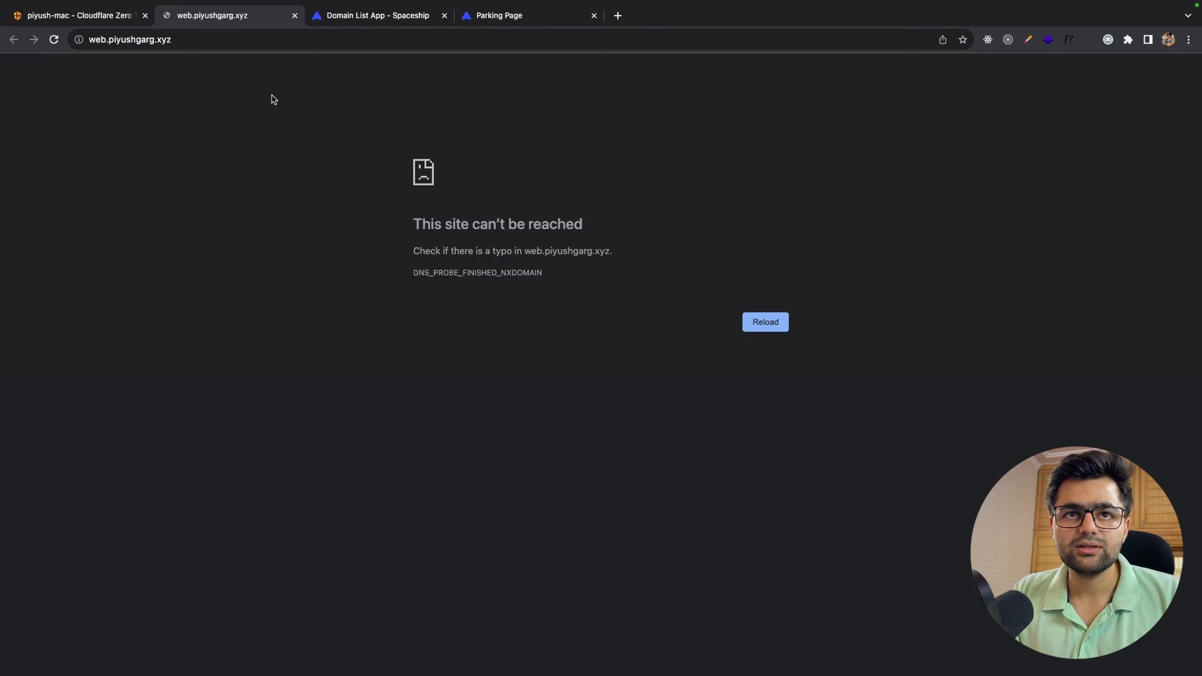
{"action": "left_click", "coordinate": [71, 15]}
{"action": "left_click", "coordinate": [359, 265]}
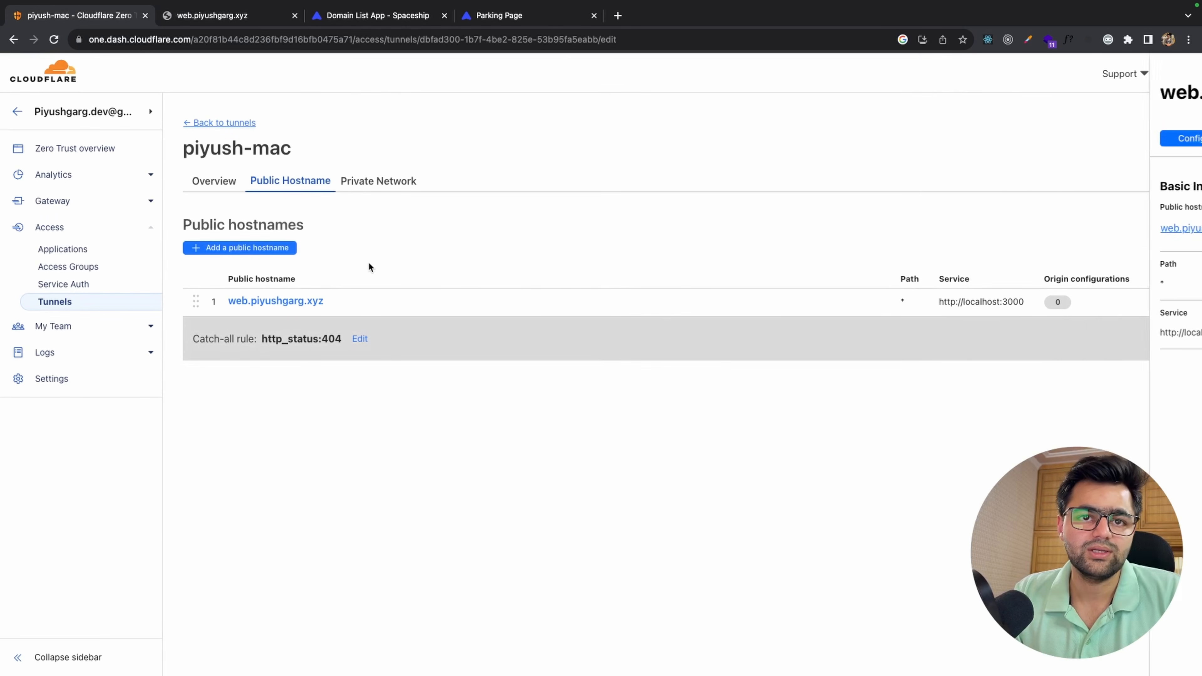
Step: Open the custom .xyz domain's overview from the Cloudflare account home and check its protection status
{"action": "left_click", "coordinate": [23, 112]}
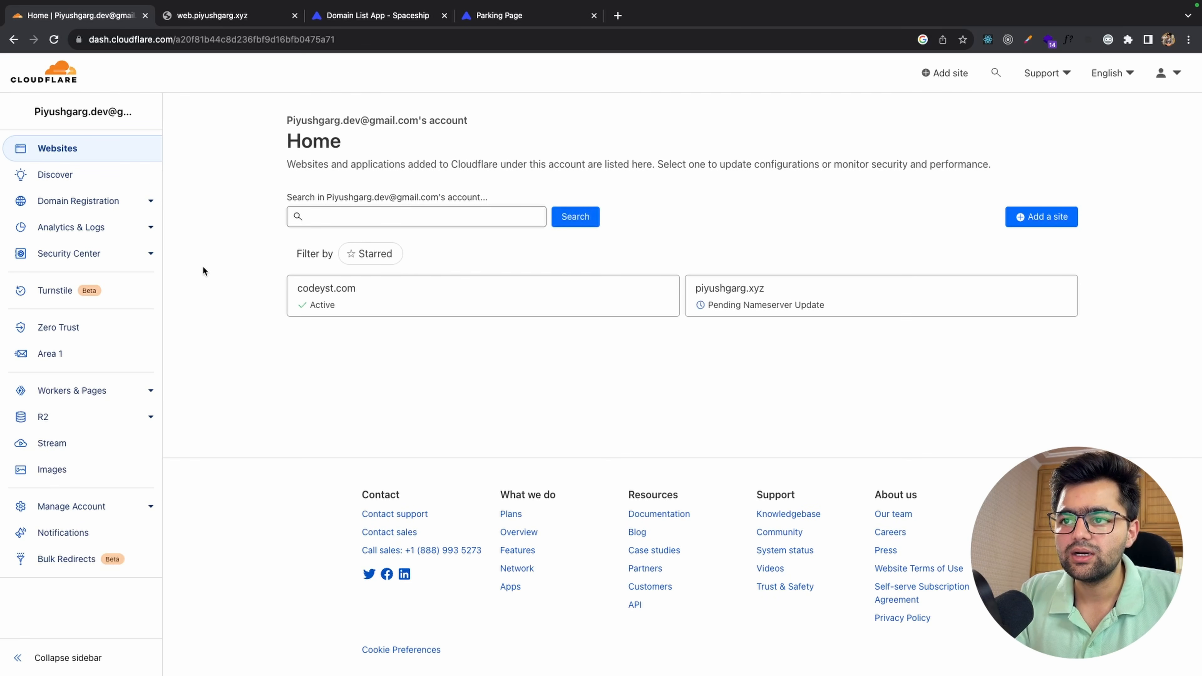
{"action": "left_click", "coordinate": [810, 304]}
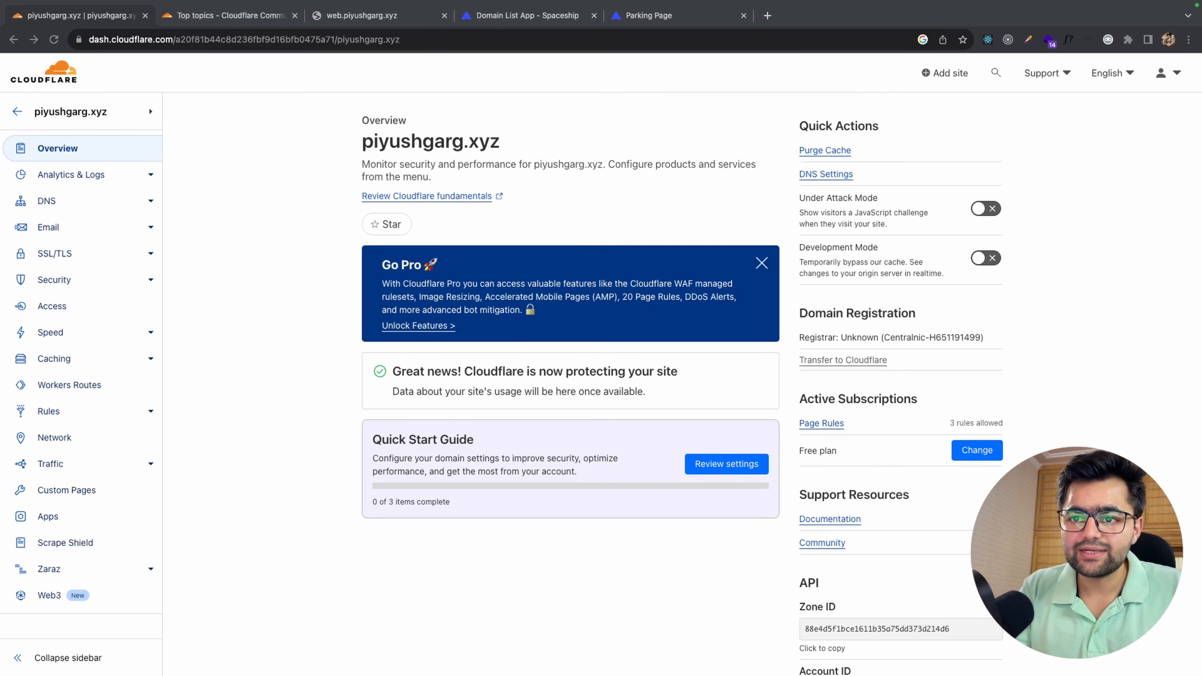
{"action": "left_click", "coordinate": [665, 370]}
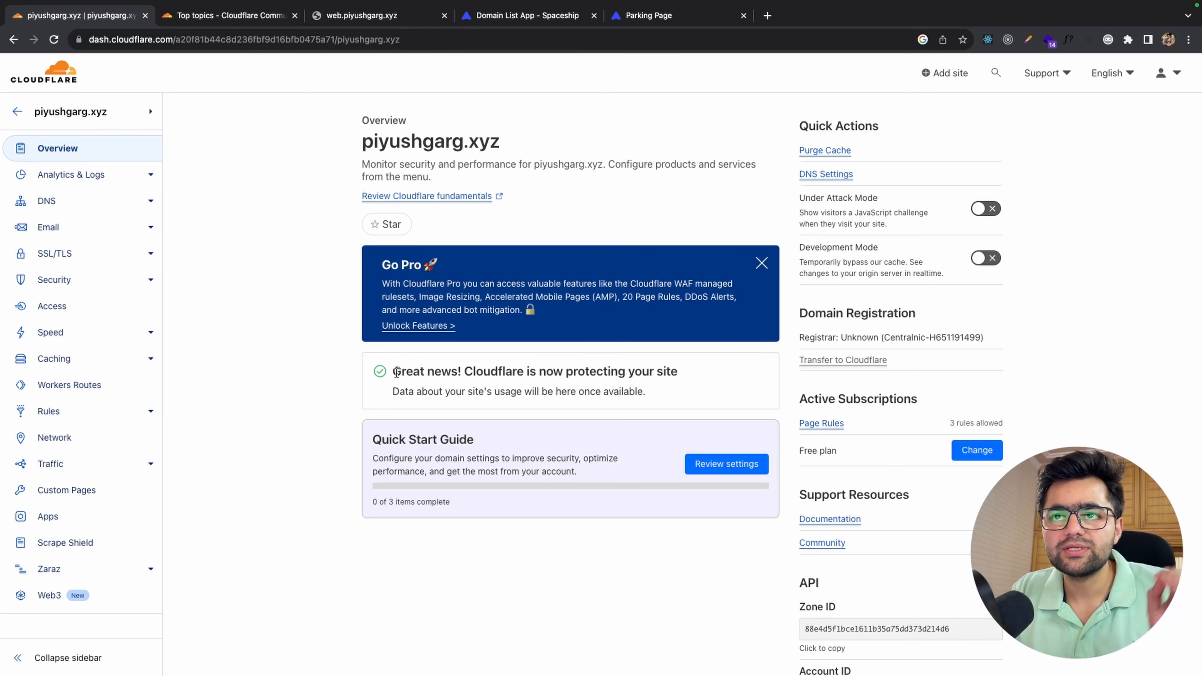
{"action": "left_click_drag", "start_coordinate": [398, 372], "coordinate": [588, 375]}
{"action": "left_click", "coordinate": [588, 374]}
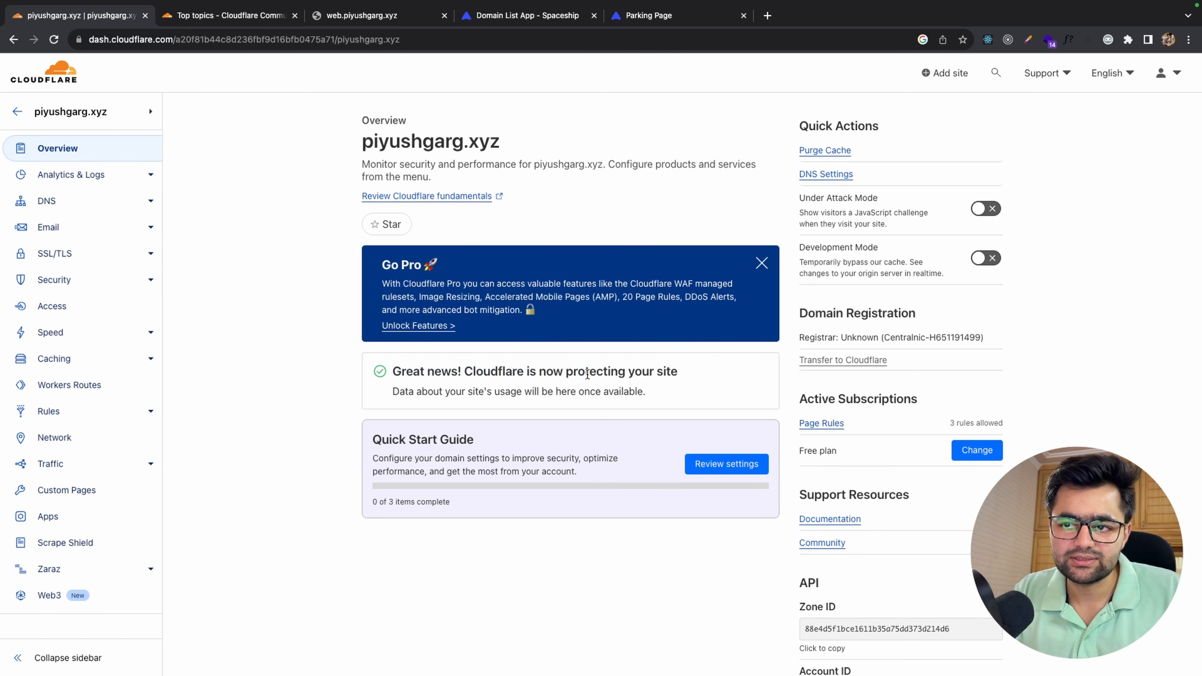
{"action": "left_click", "coordinate": [295, 15]}
{"action": "left_click", "coordinate": [249, 23]}
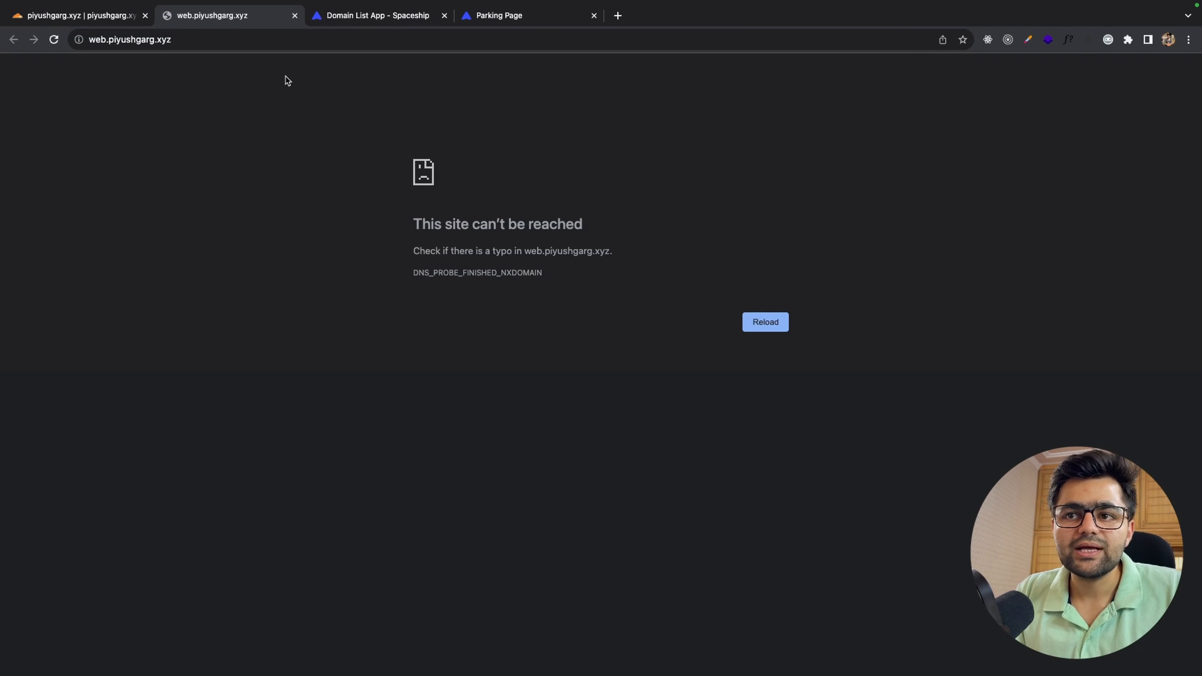
{"action": "left_click", "coordinate": [81, 17]}
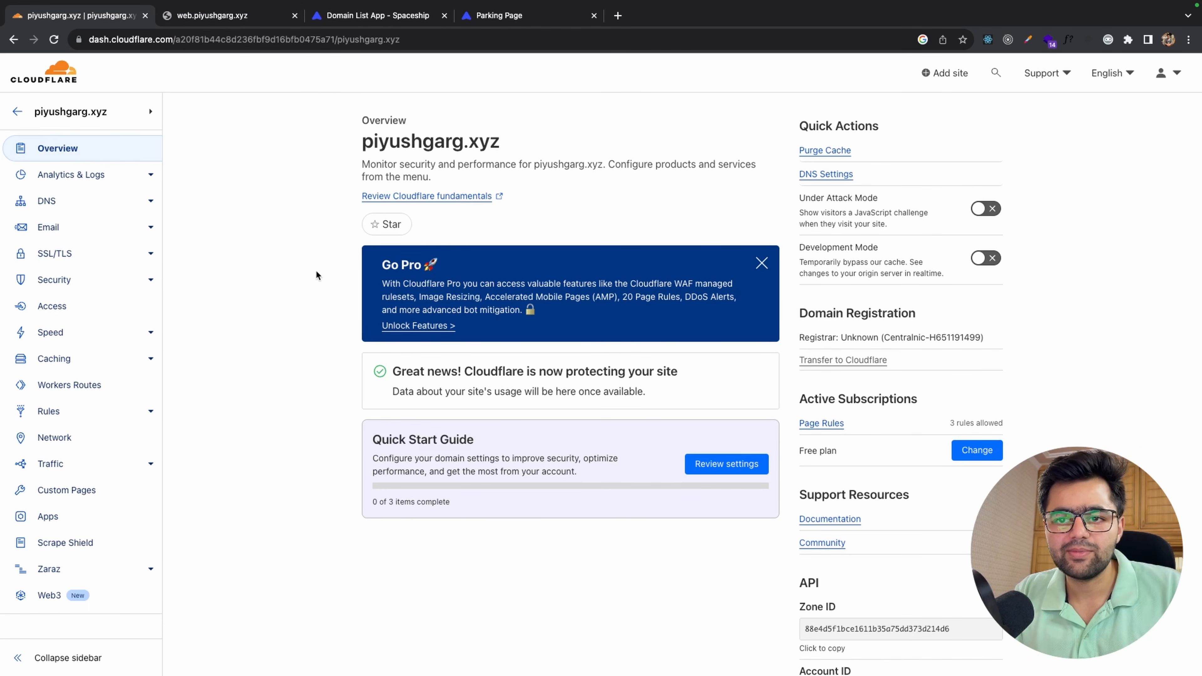
{"action": "left_click", "coordinate": [17, 111]}
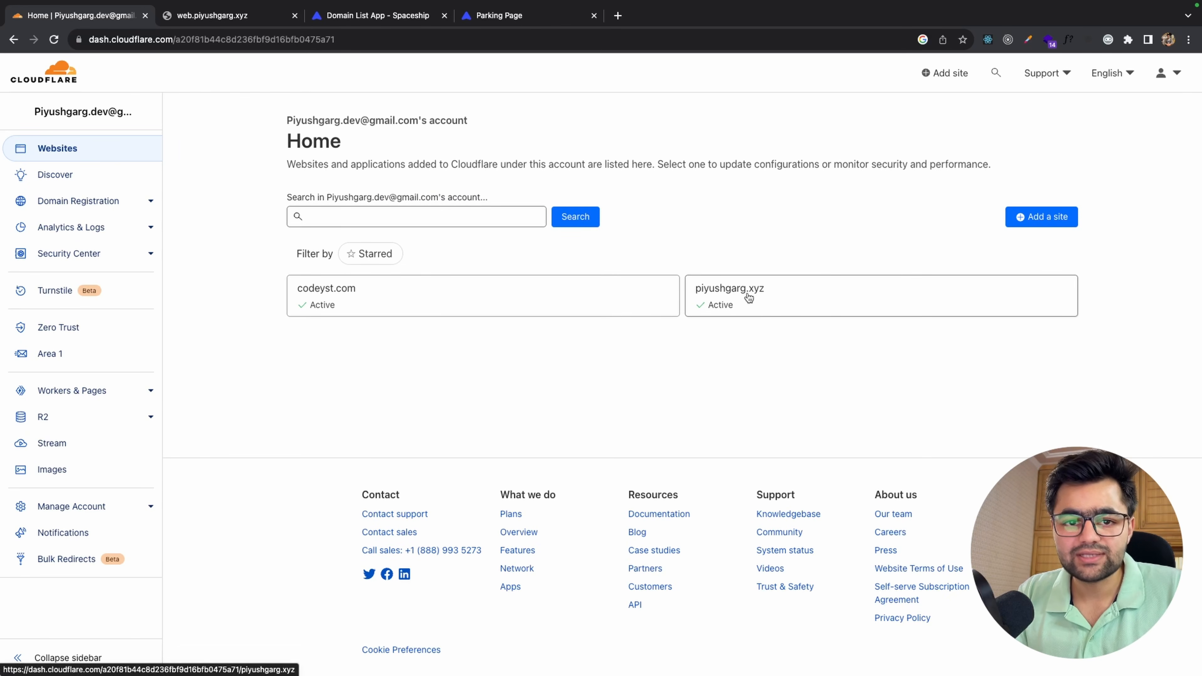
Step: Go to the Zero Trust tunnels and open the new Mac tunnel's configuration at its public hostnames
{"action": "left_click", "coordinate": [76, 329]}
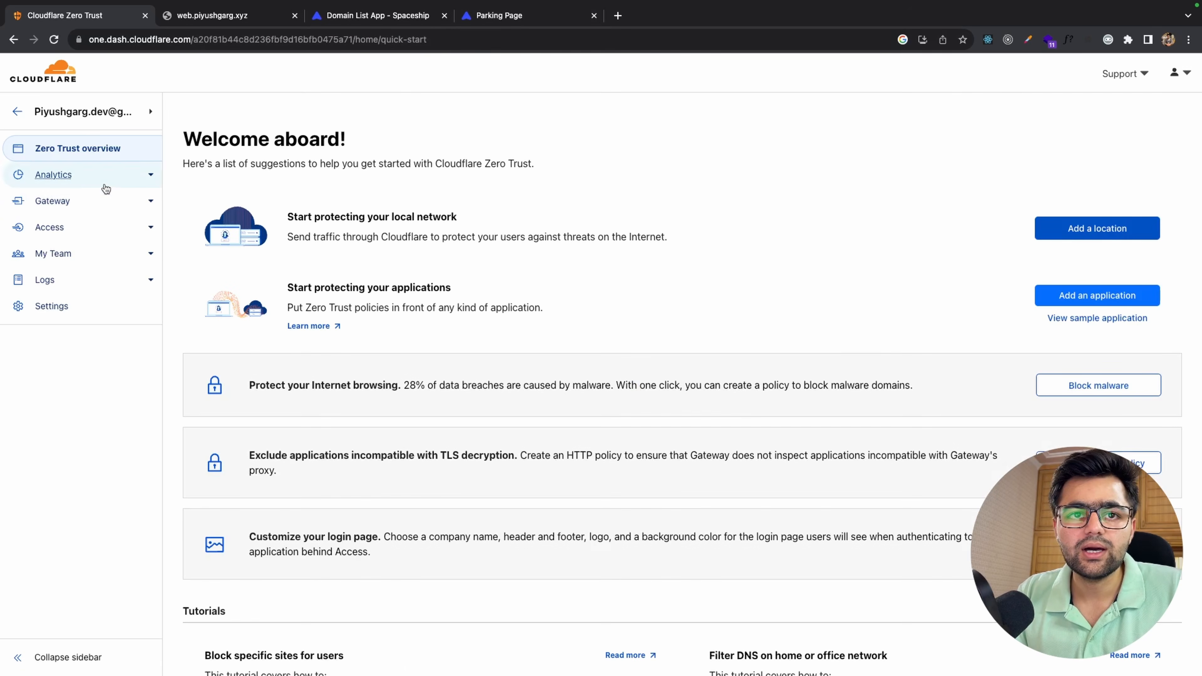
{"action": "left_click", "coordinate": [94, 228]}
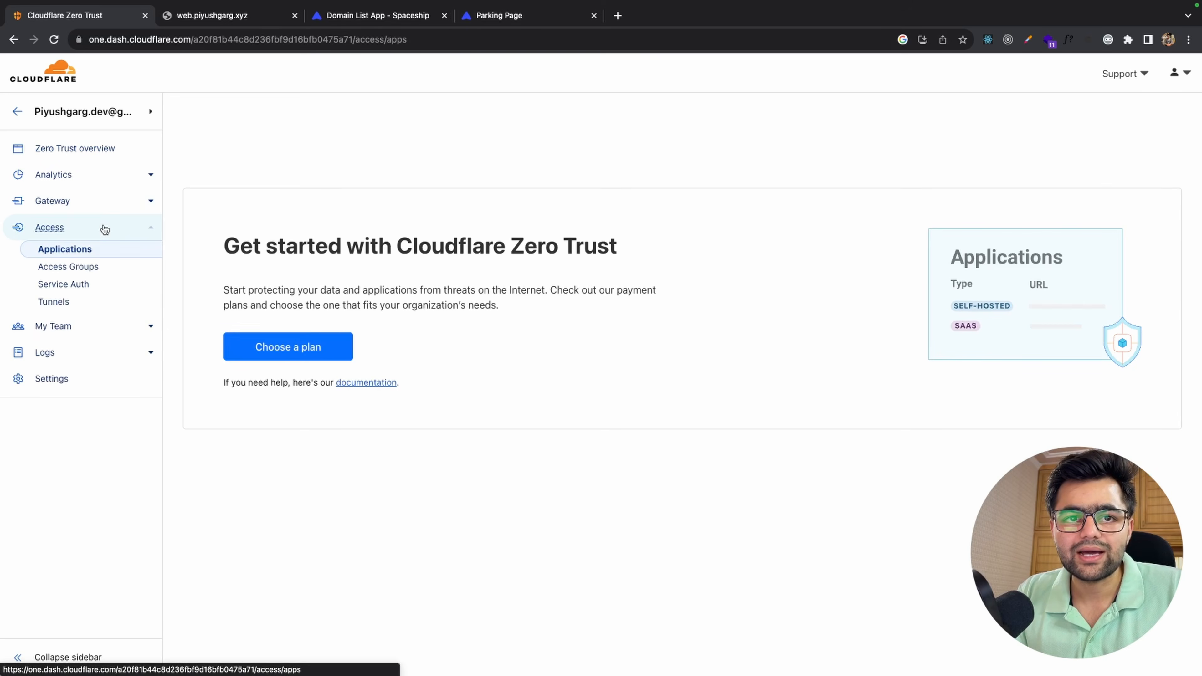
{"action": "left_click", "coordinate": [63, 308]}
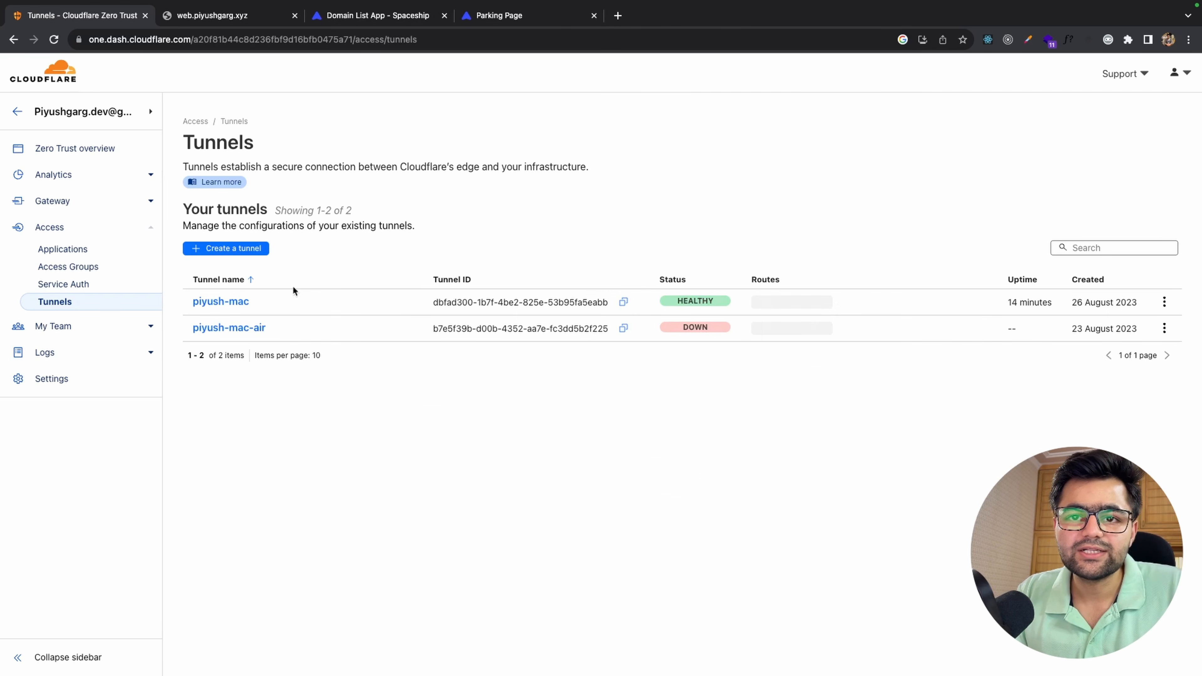
{"action": "left_click", "coordinate": [239, 302]}
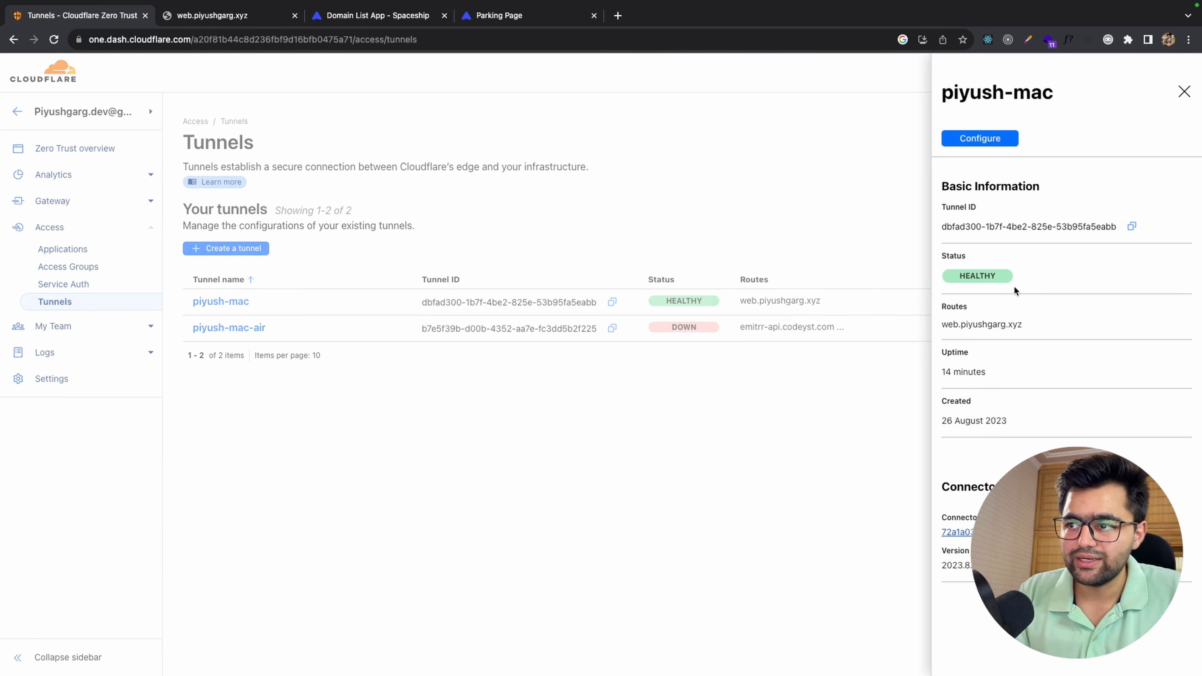
{"action": "left_click", "coordinate": [1002, 139]}
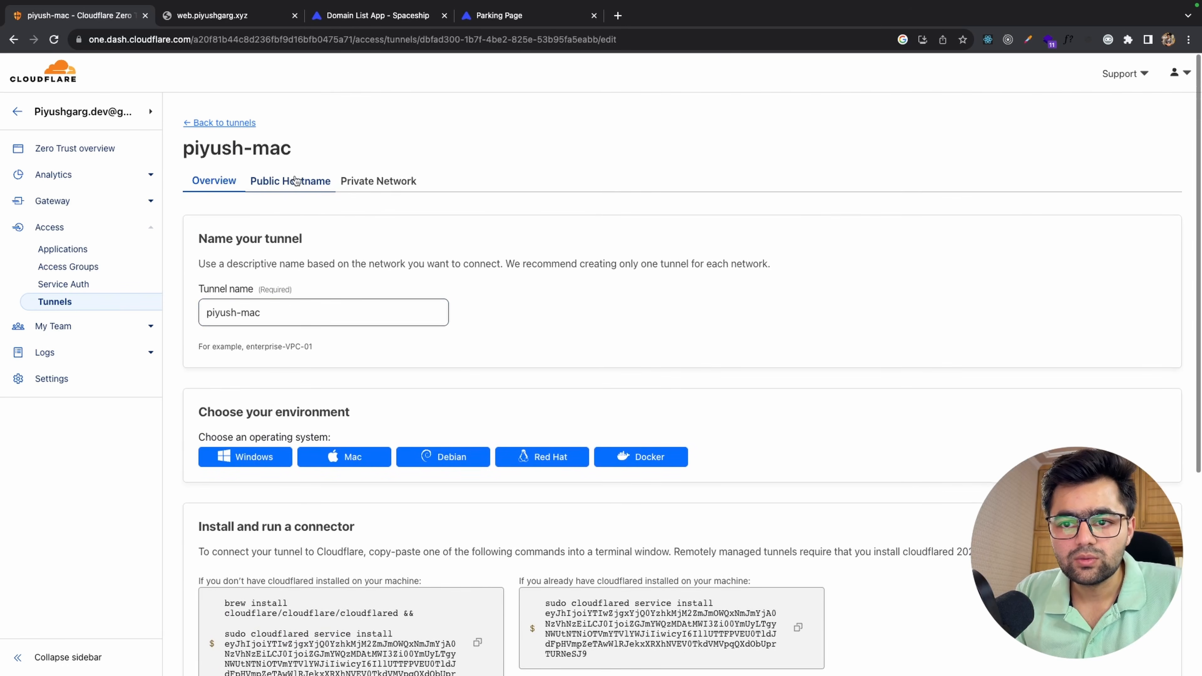
{"action": "left_click", "coordinate": [296, 181]}
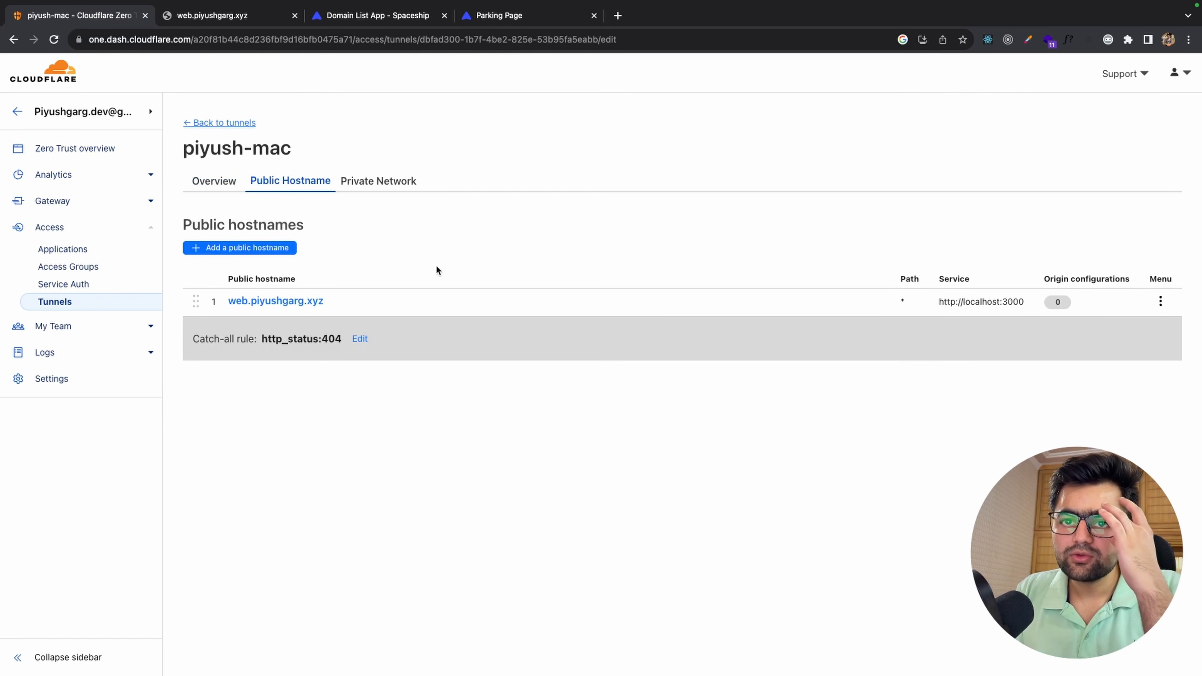
Step: Open the web subdomain hostname for editing to review its service settings, and switch to its public site
{"action": "left_click", "coordinate": [1159, 301]}
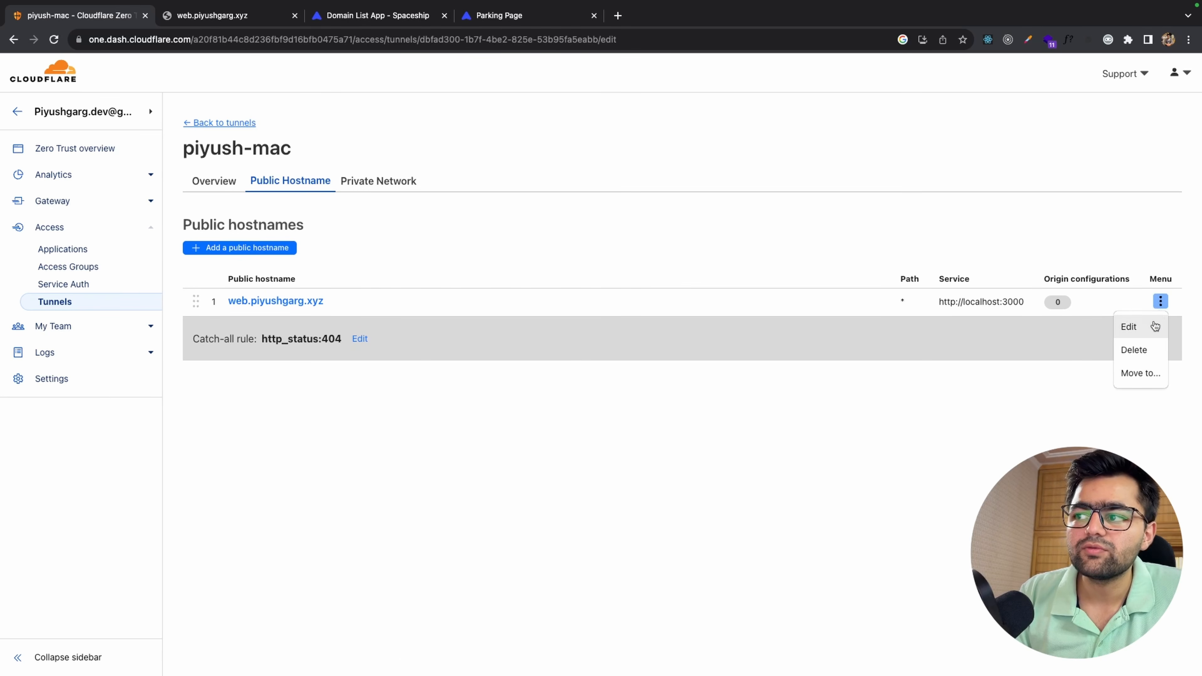
{"action": "left_click", "coordinate": [1155, 326]}
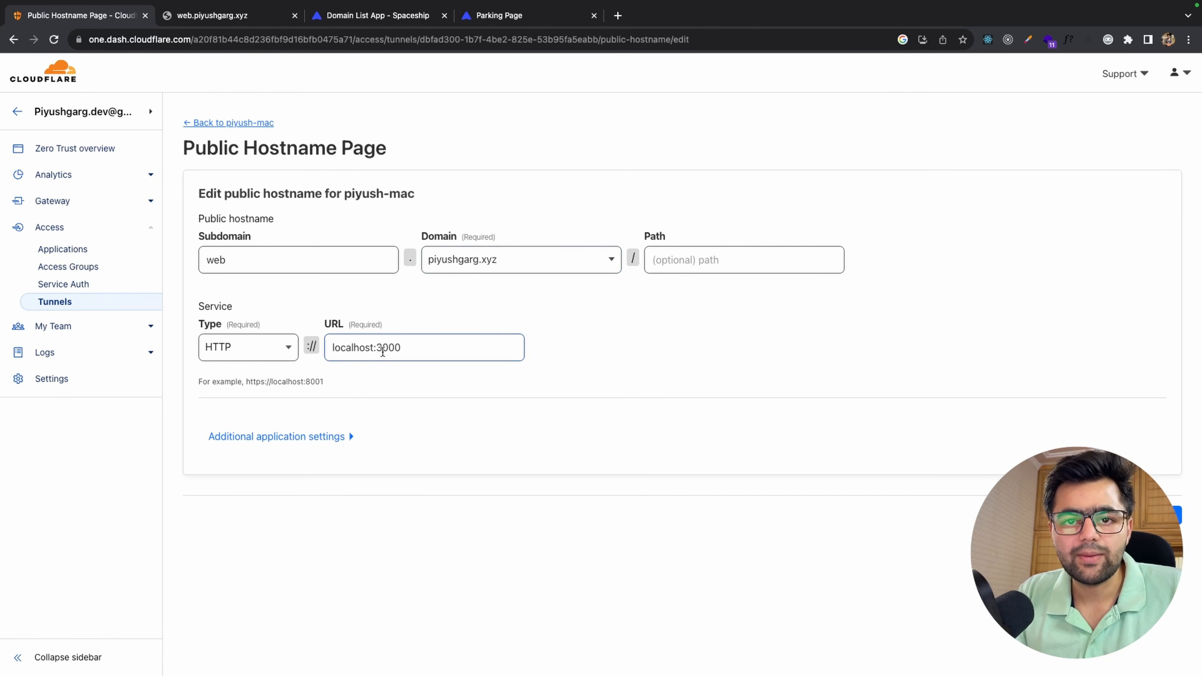
{"action": "left_click", "coordinate": [208, 15]}
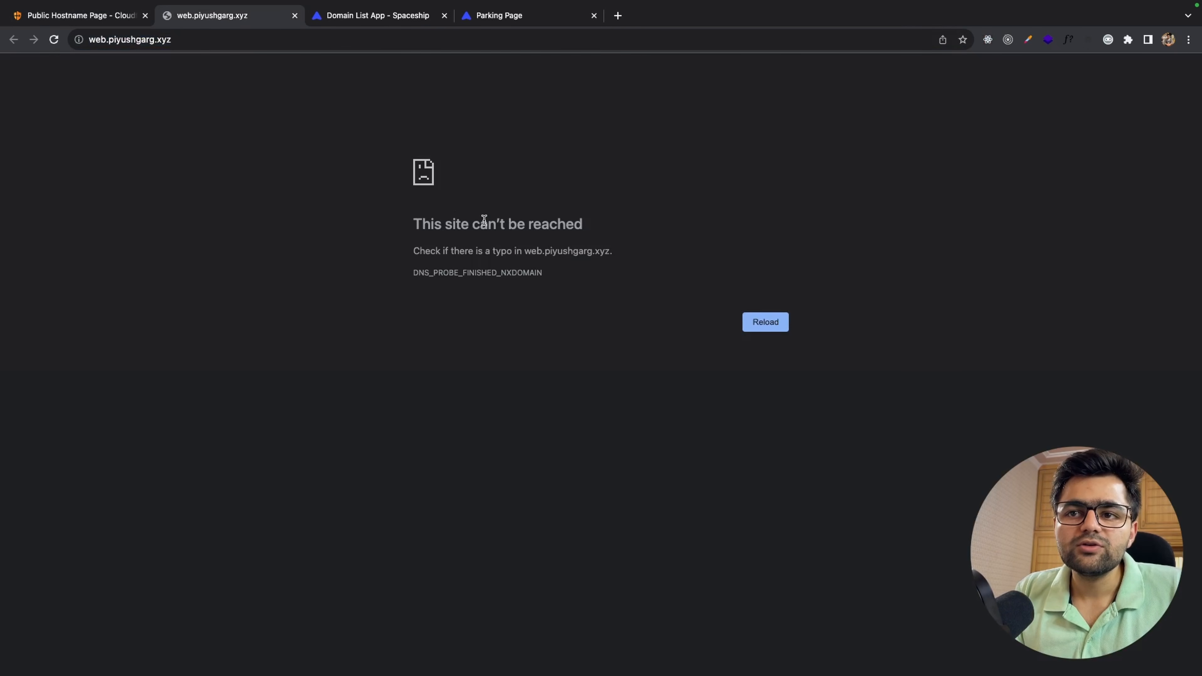
Step: Copy the web subdomain's address and load it in a new incognito window
{"action": "left_click_drag", "start_coordinate": [552, 277], "coordinate": [379, 272]}
{"action": "left_click", "coordinate": [378, 273]}
{"action": "left_click", "coordinate": [201, 35]}
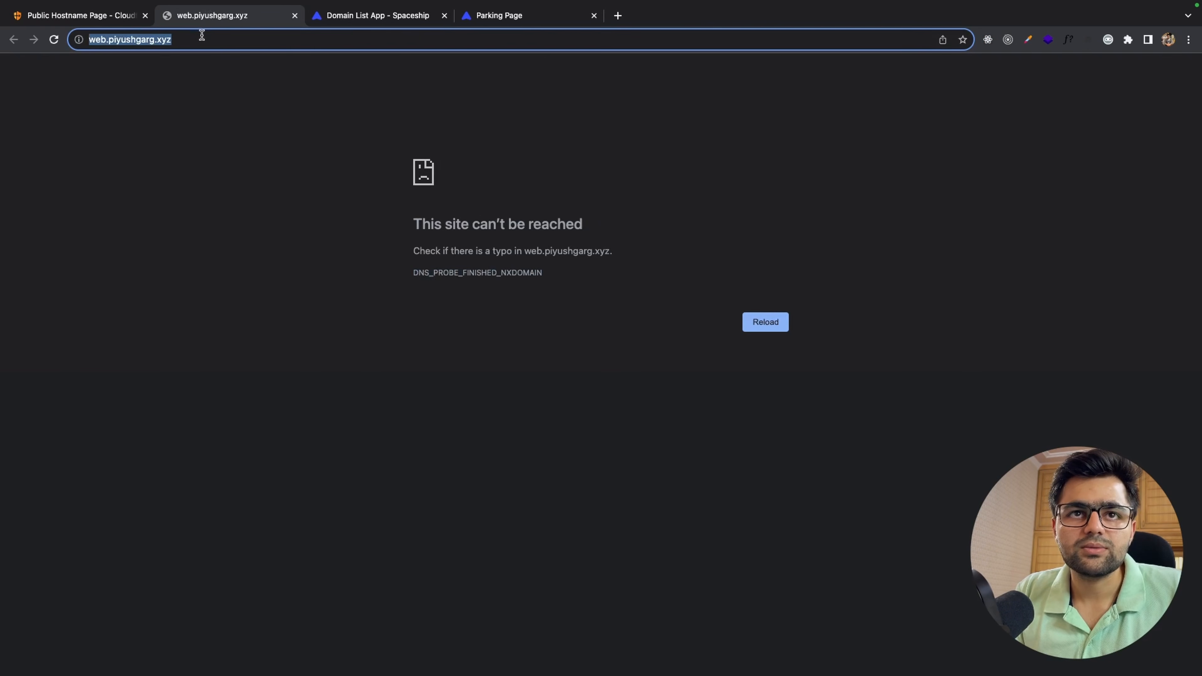
{"action": "key", "text": "super+c"}
{"action": "key", "text": "super+shift+n"}
{"action": "key", "text": "super+v"}
{"action": "key", "text": "Return"}
Step: Load localhost:3000 in a second incognito tab, and return to the web subdomain's page to compare
{"action": "left_click", "coordinate": [169, 14]}
{"action": "type", "text": "loca"}
{"action": "key", "text": "Return"}
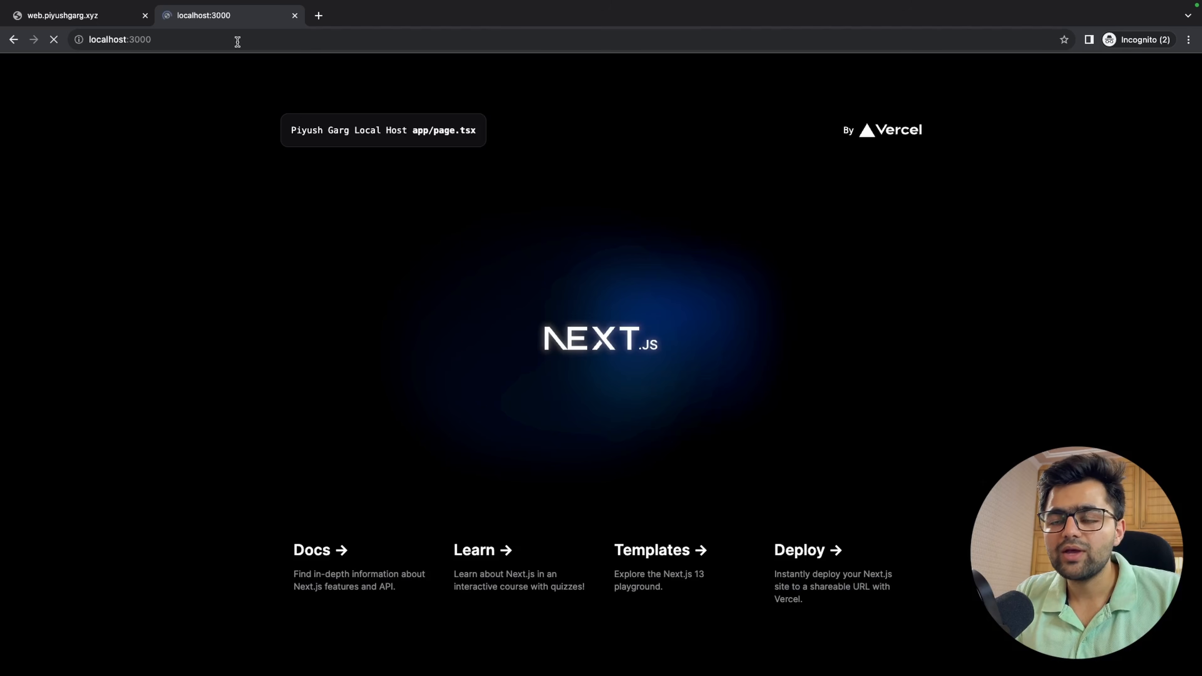
{"action": "left_click", "coordinate": [105, 19]}
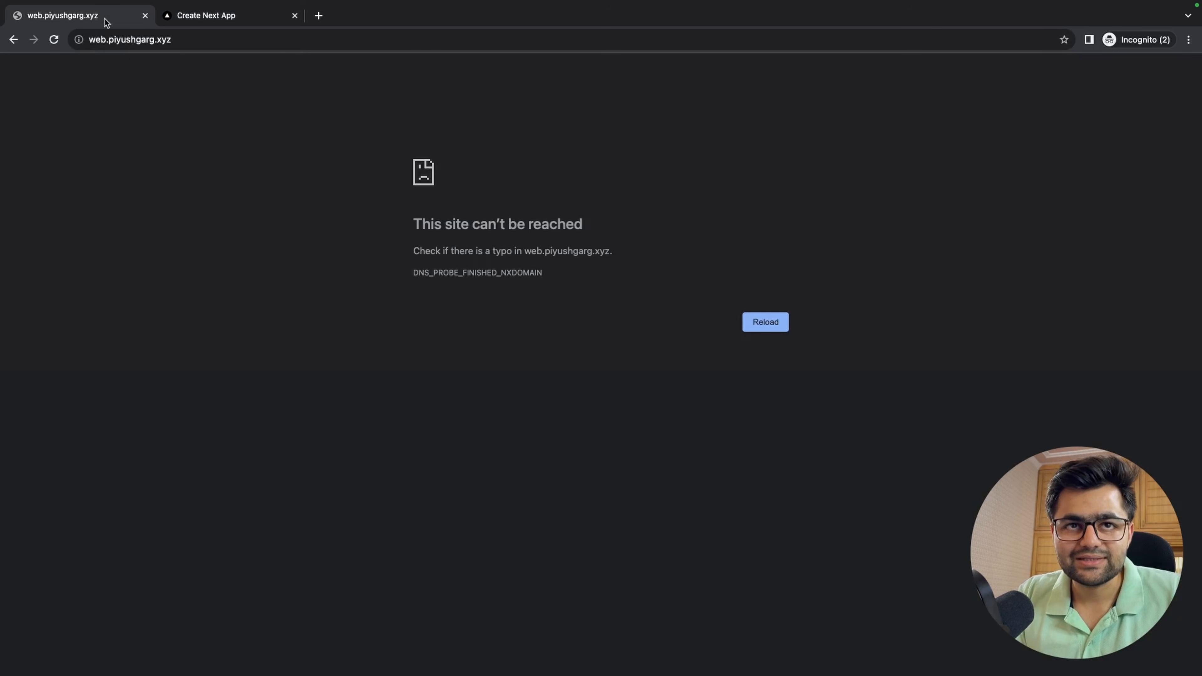
Step: Switch to Safari, load the copied web subdomain address there, and load it again
{"action": "key", "text": "super+space"}
{"action": "type", "text": "safari"}
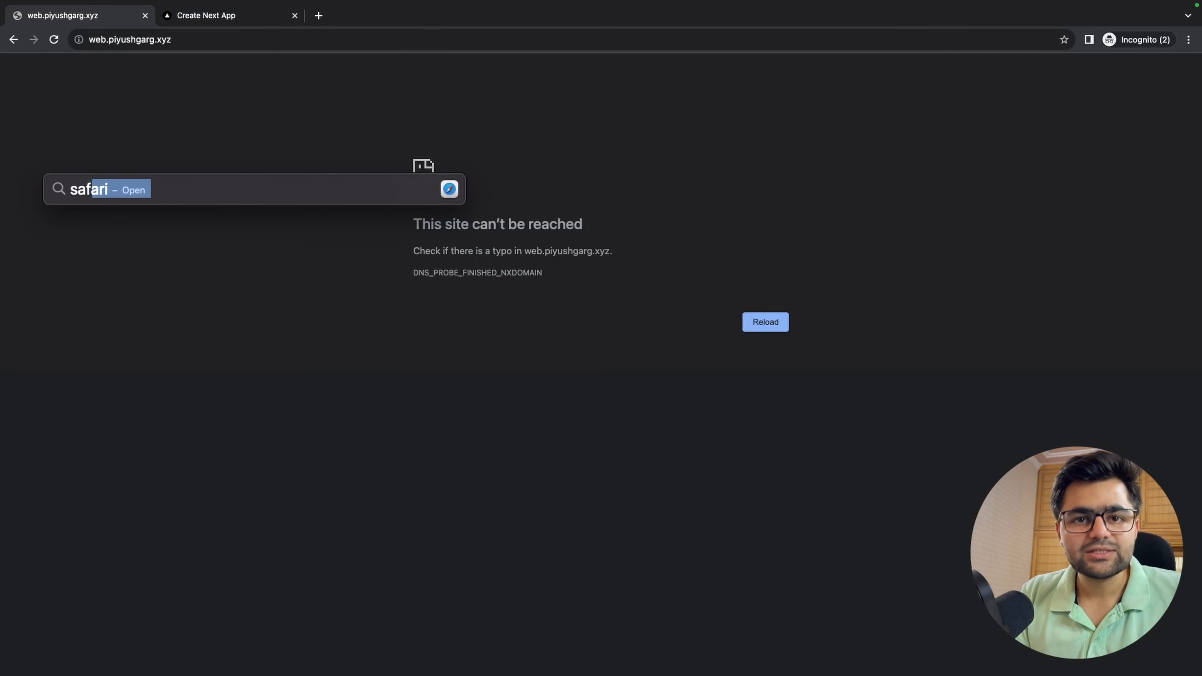
{"action": "key", "text": "Return"}
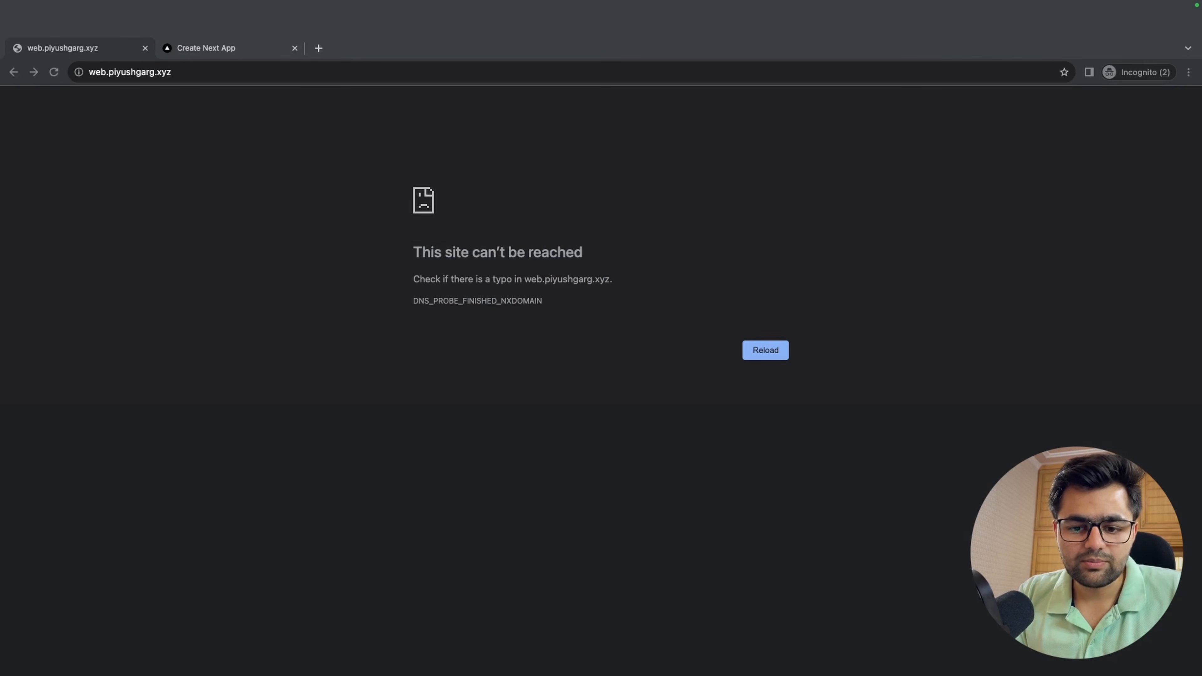
{"action": "key", "text": "ctrl+Left"}
{"action": "key", "text": "ctrl+Left"}
{"action": "key", "text": "ctrl+Left"}
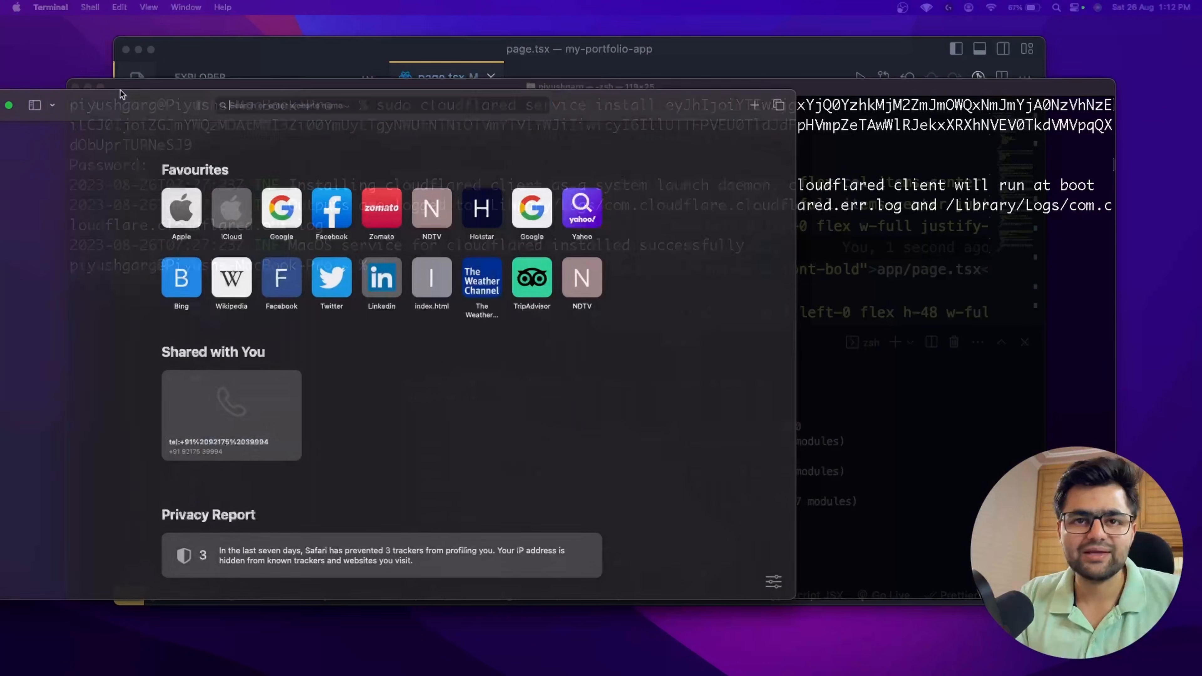
{"action": "left_click_drag", "start_coordinate": [120, 90], "coordinate": [212, 104]}
{"action": "key", "text": "super+v"}
{"action": "key", "text": "Return"}
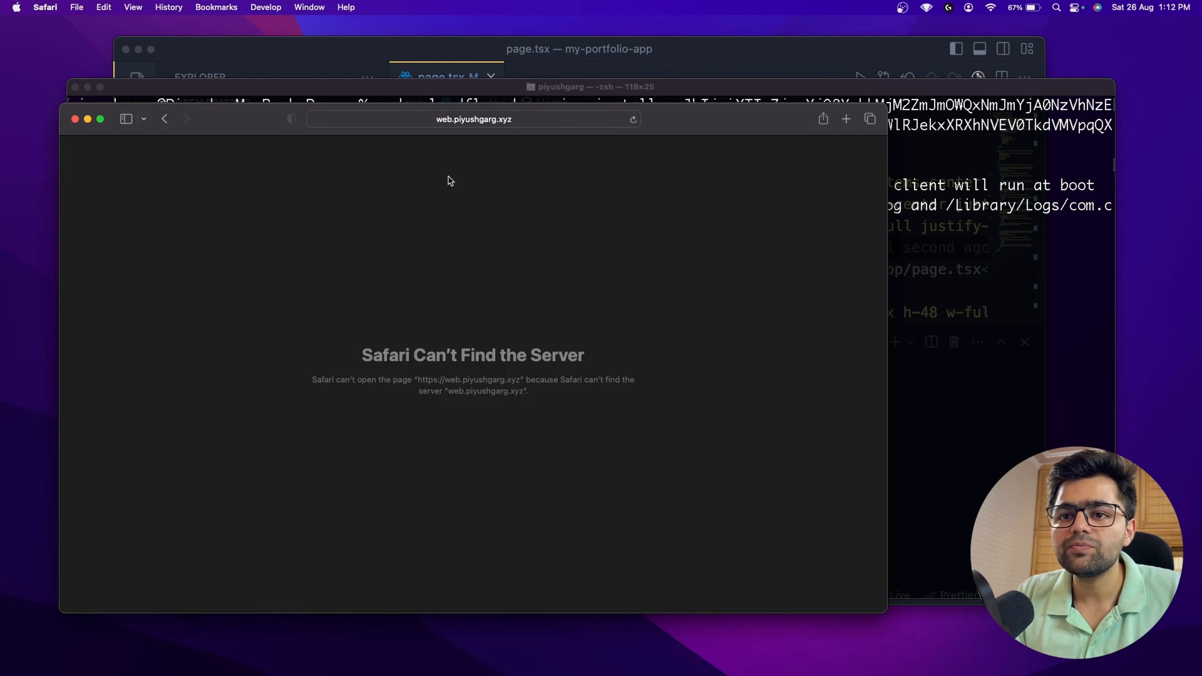
{"action": "left_click", "coordinate": [508, 122]}
{"action": "key", "text": "Return"}
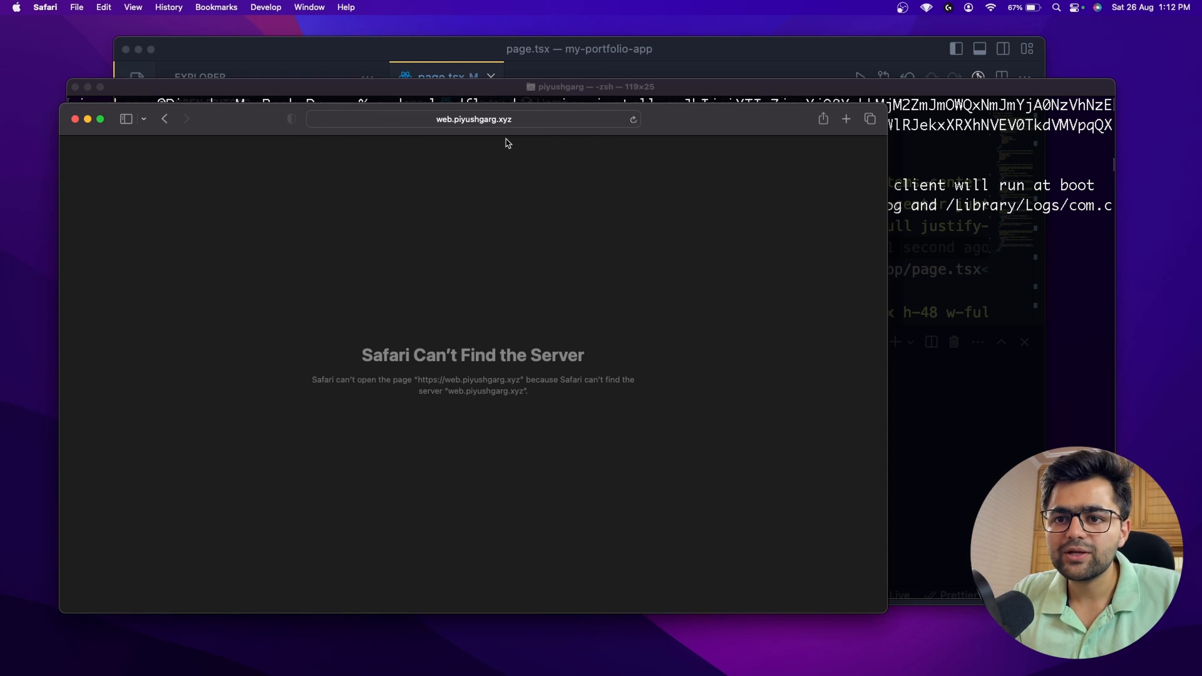
Step: Return to the Chrome window holding the web subdomain's page and load its address again
{"action": "key", "text": "ctrl+Right"}
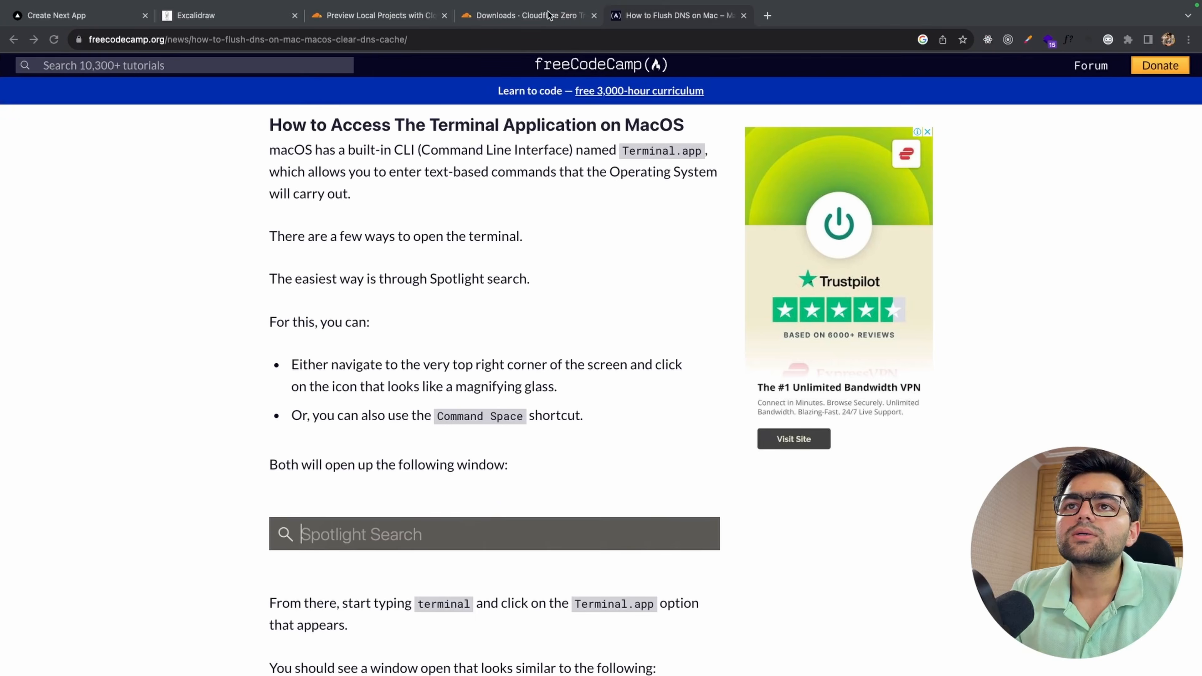
{"action": "left_click", "coordinate": [549, 15]}
{"action": "left_click", "coordinate": [196, 15]}
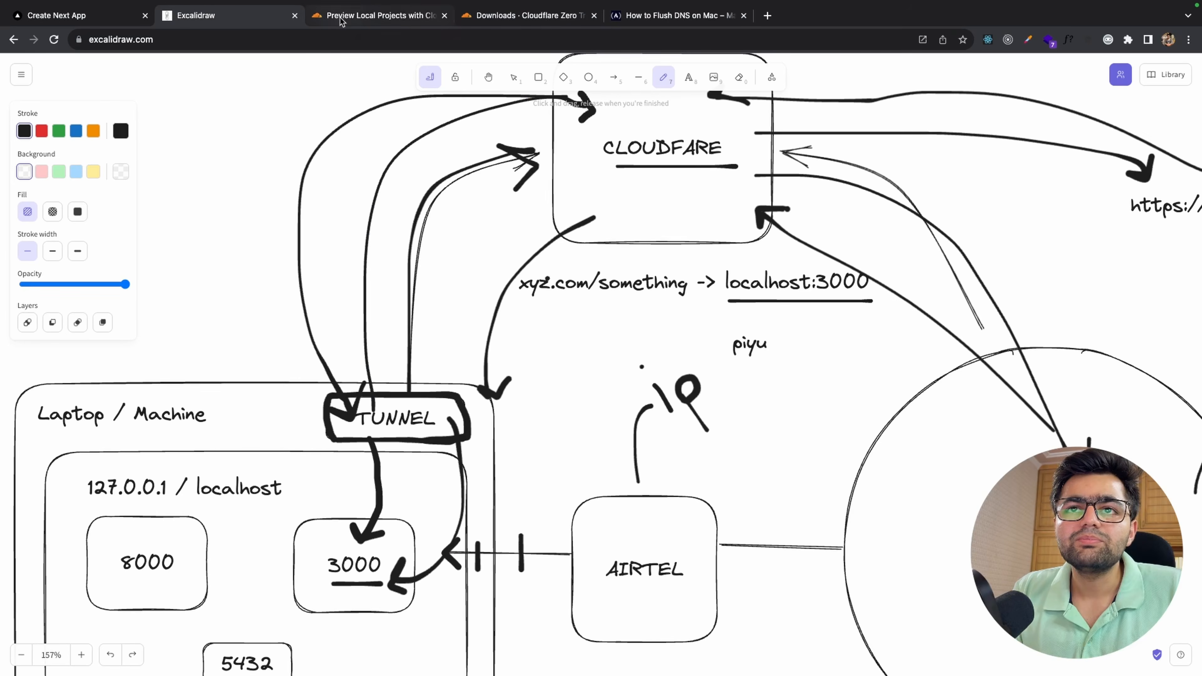
{"action": "key", "text": "ctrl+Right"}
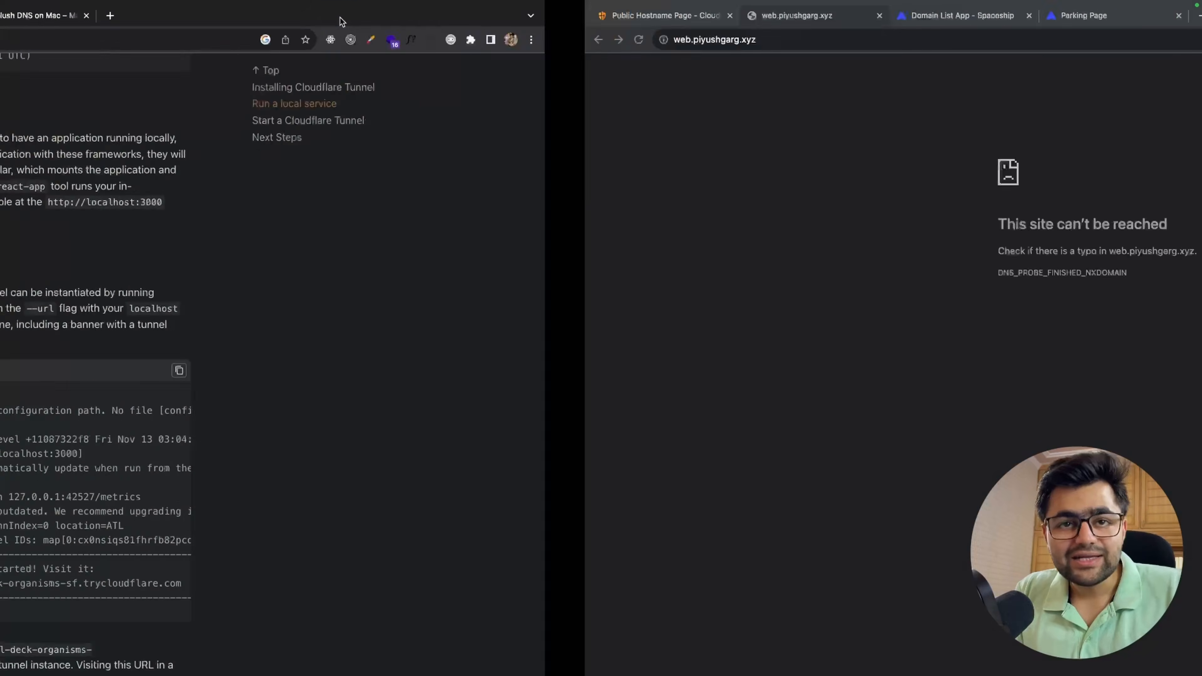
{"action": "double_click", "coordinate": [108, 42]}
{"action": "key", "text": "Left"}
{"action": "key", "text": "Left"}
{"action": "key", "text": "Left"}
{"action": "key", "text": "Left"}
{"action": "key", "text": "Return"}
{"action": "key", "text": "super+Tab"}
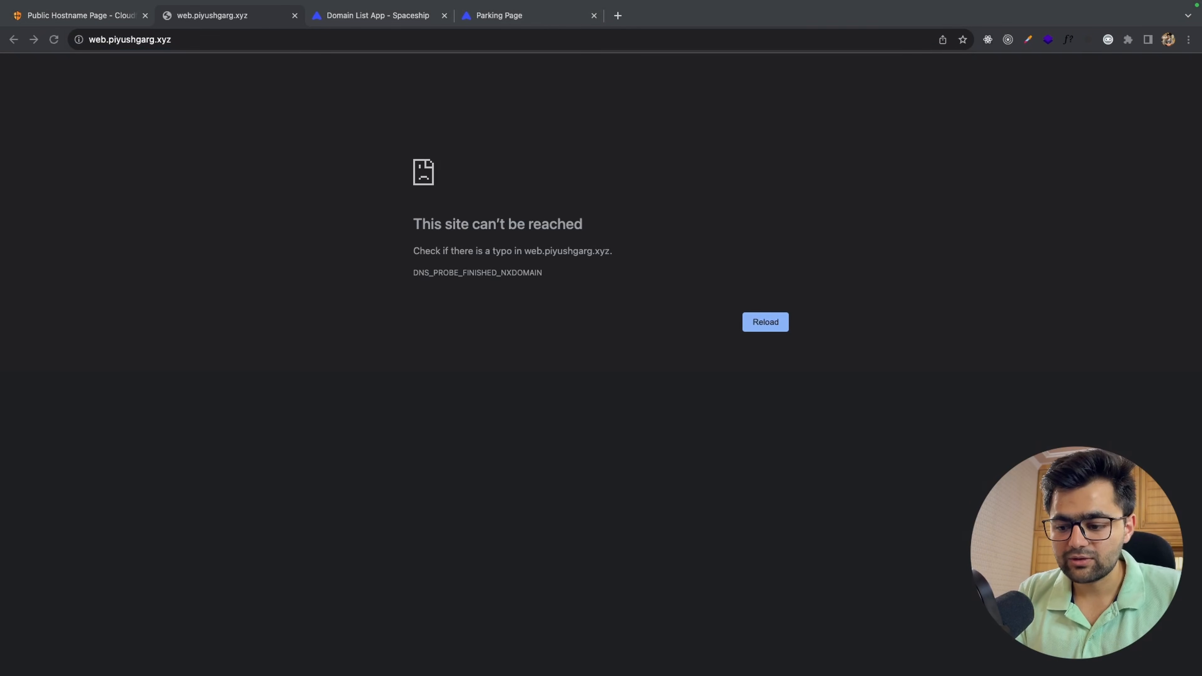
Step: Open the custom .xyz domain's DNS records from the Cloudflare account home and examine the web CNAME record's name and content
{"action": "left_click", "coordinate": [89, 21]}
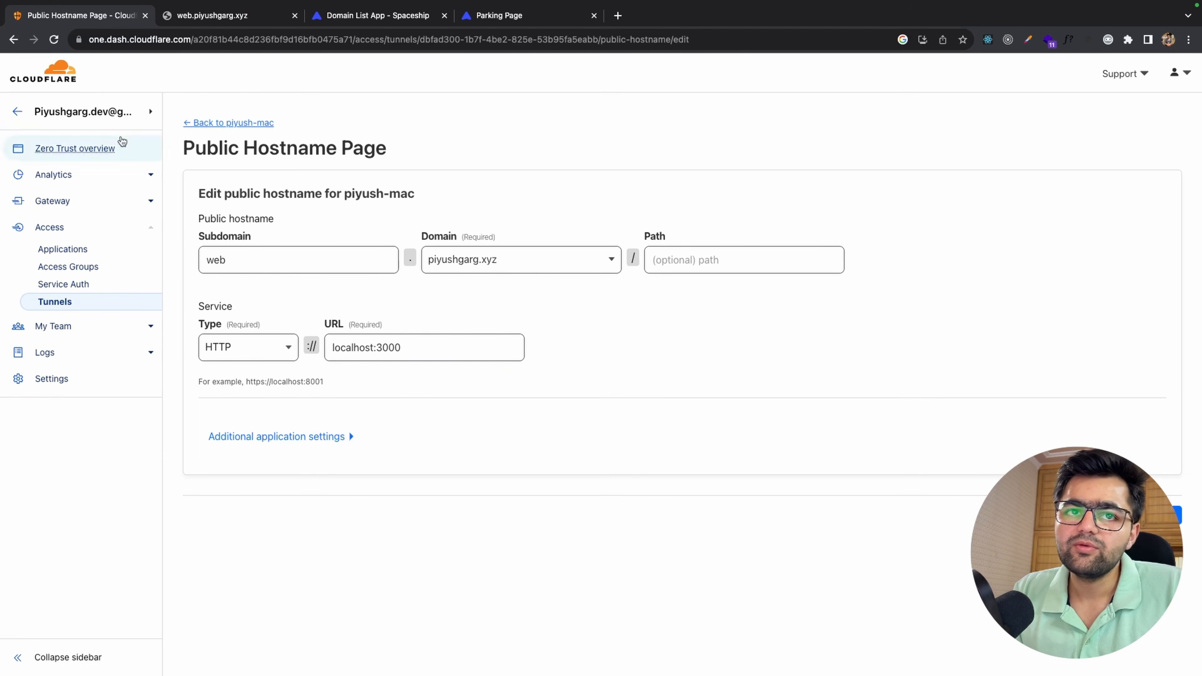
{"action": "left_click", "coordinate": [17, 111]}
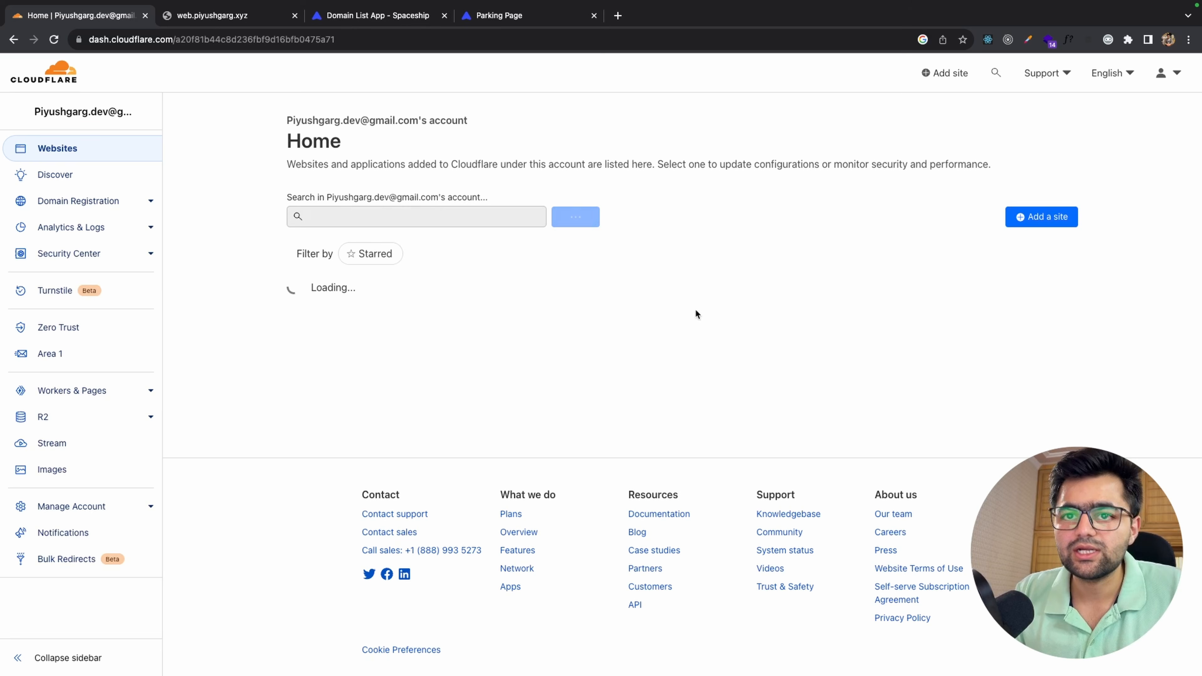
{"action": "left_click", "coordinate": [786, 311]}
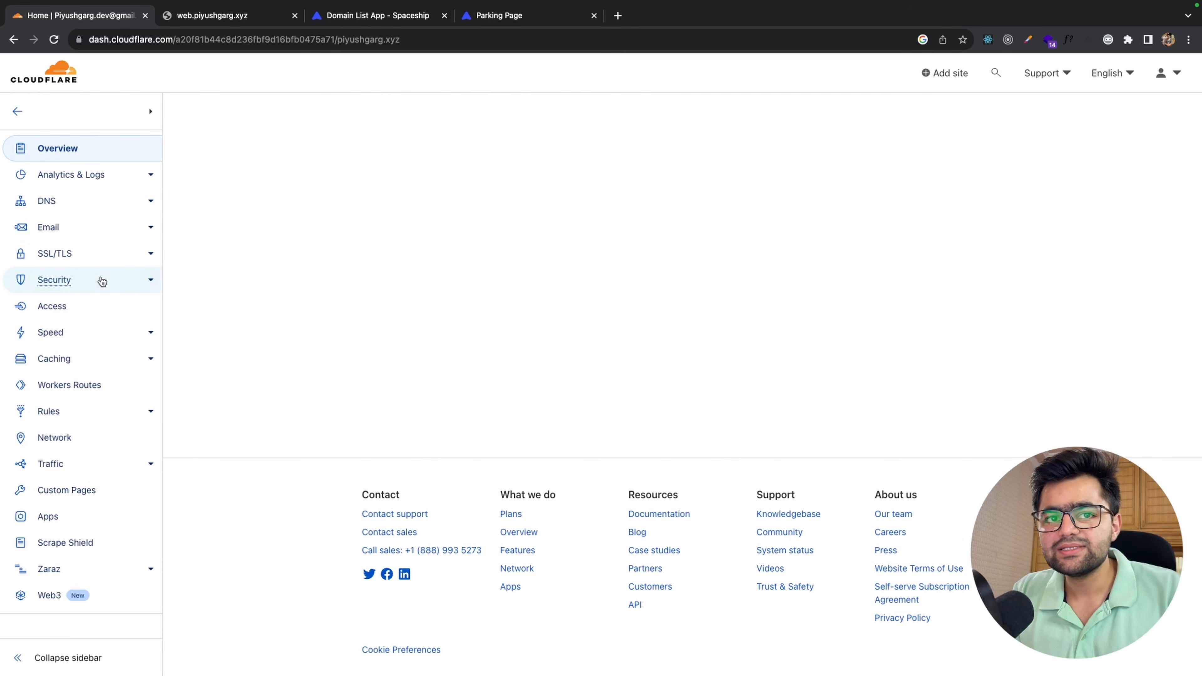
{"action": "left_click", "coordinate": [92, 204]}
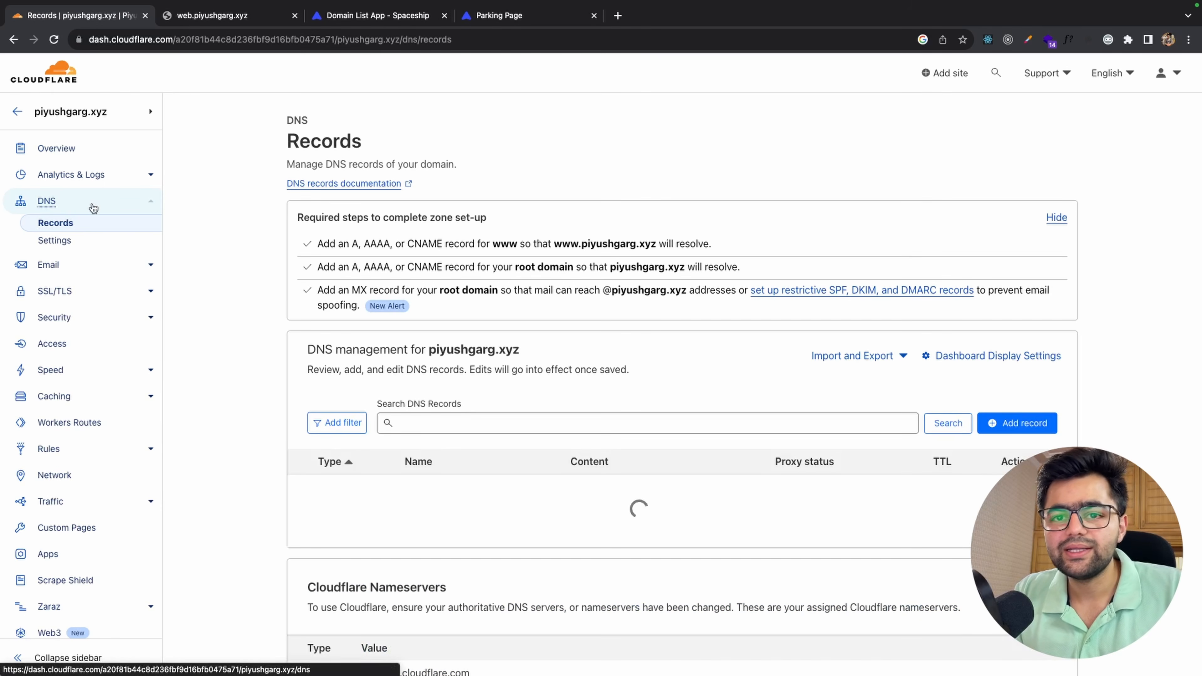
{"action": "scroll", "coordinate": [483, 397], "scroll_direction": "down", "scroll_amount": 1}
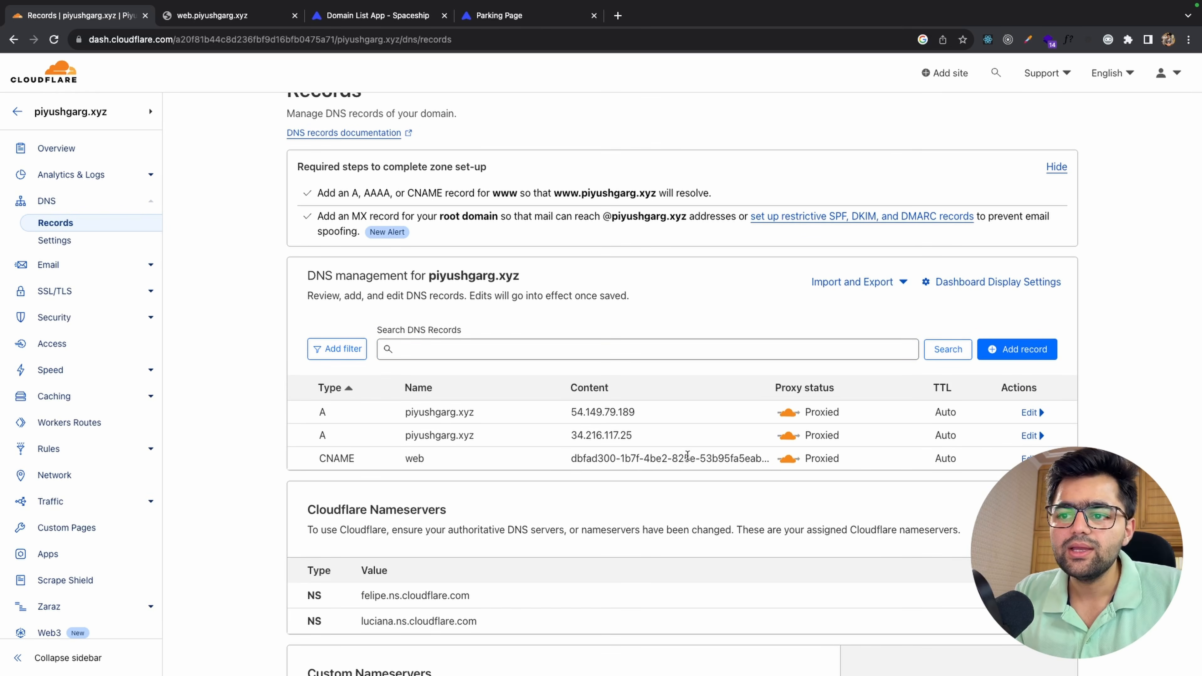
{"action": "double_click", "coordinate": [425, 460]}
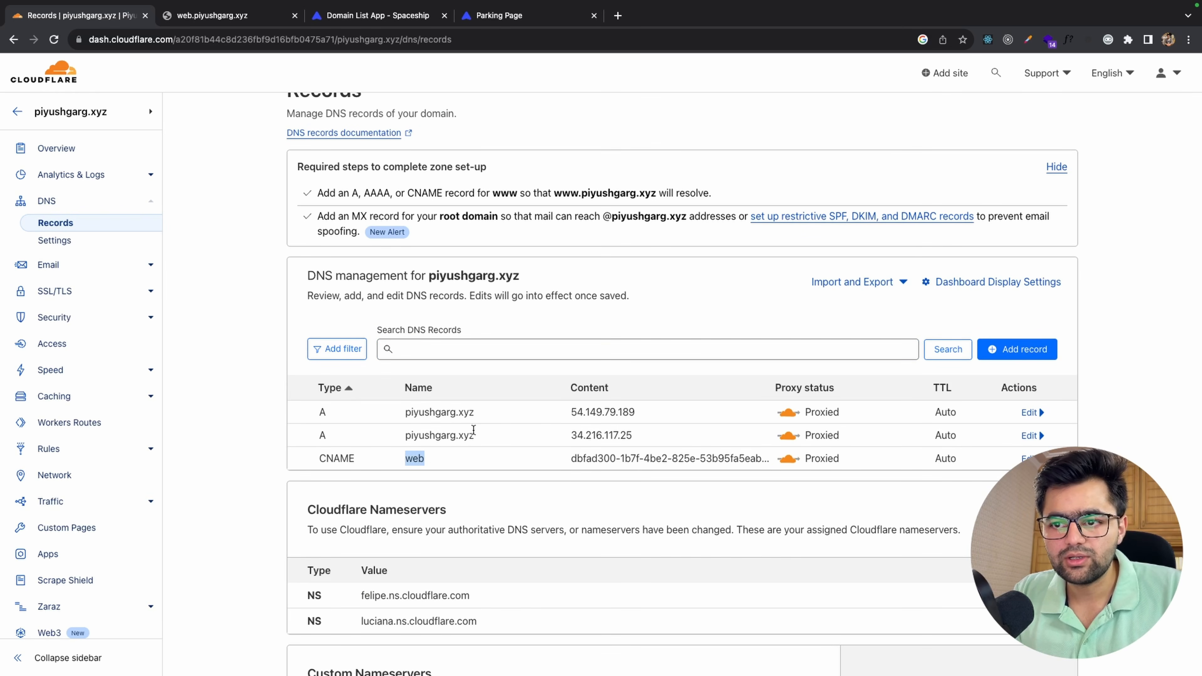
{"action": "left_click_drag", "start_coordinate": [571, 457], "coordinate": [765, 456]}
{"action": "left_click", "coordinate": [763, 454]}
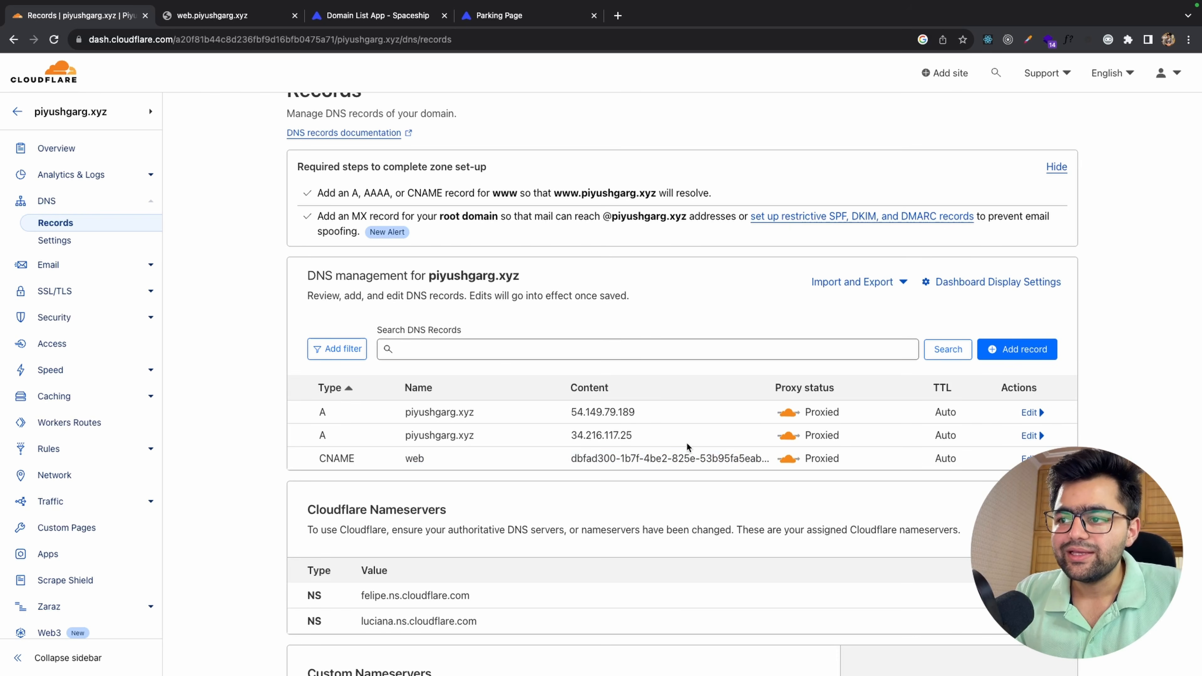
Step: Set the domain's SSL/TLS encryption mode to Full and review the remaining SSL/TLS overview settings
{"action": "left_click", "coordinate": [110, 291]}
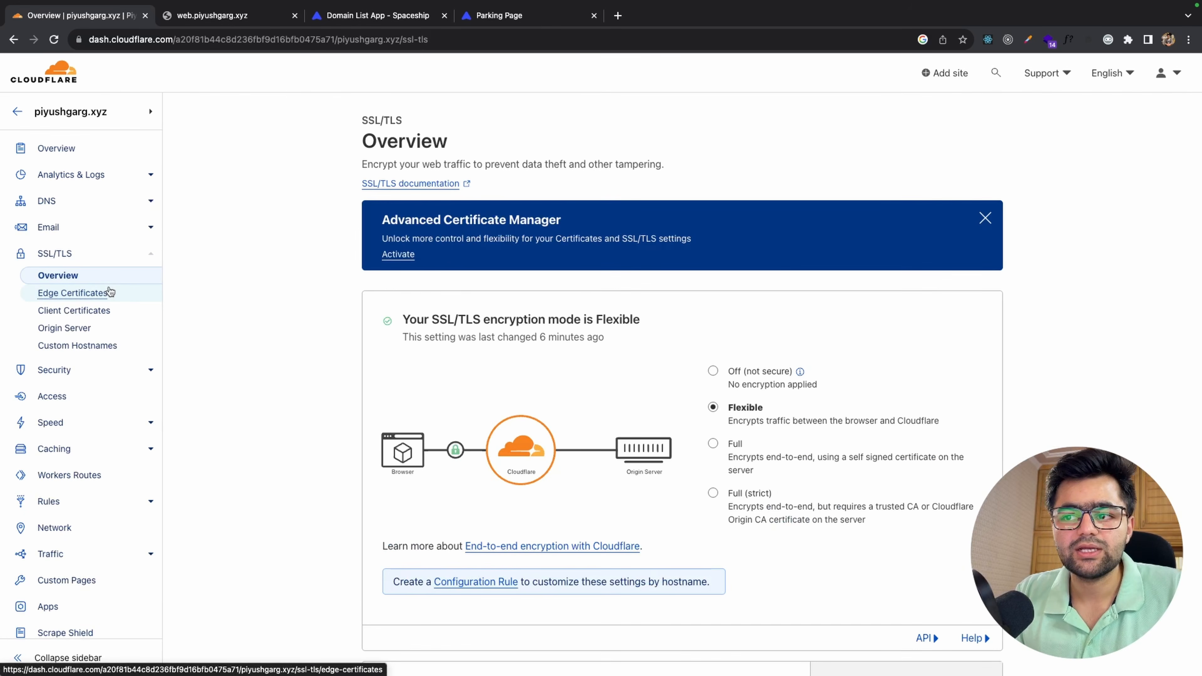
{"action": "left_click", "coordinate": [713, 444]}
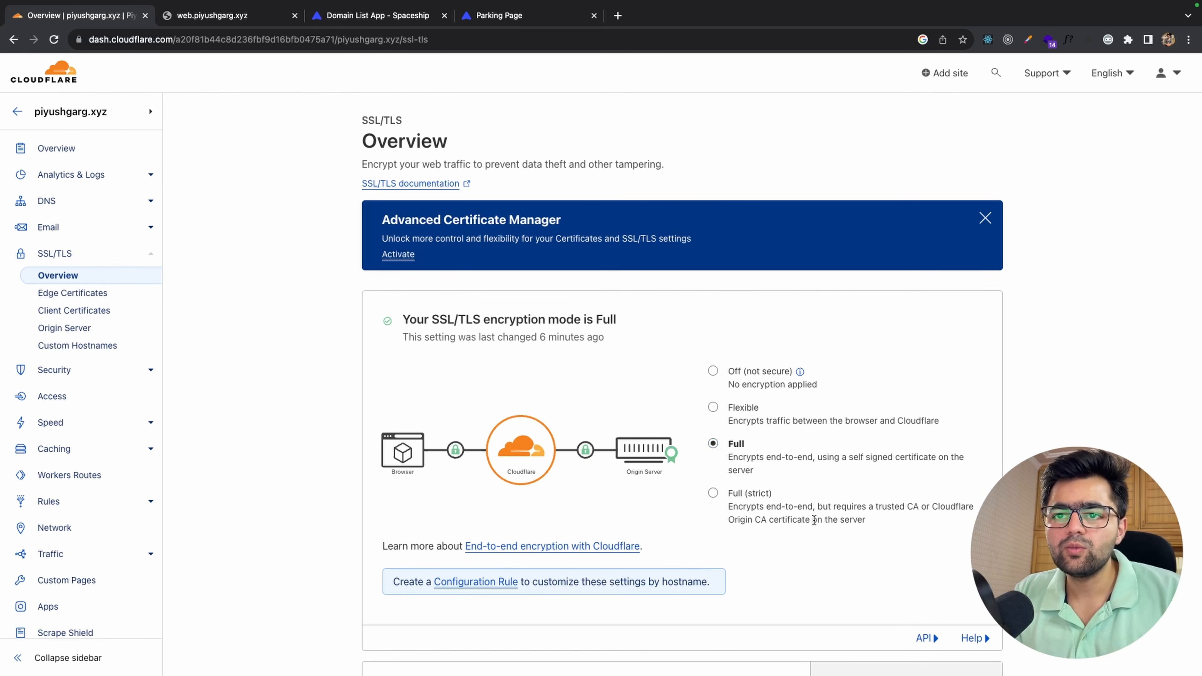
{"action": "scroll", "coordinate": [814, 520], "scroll_direction": "down", "scroll_amount": 2}
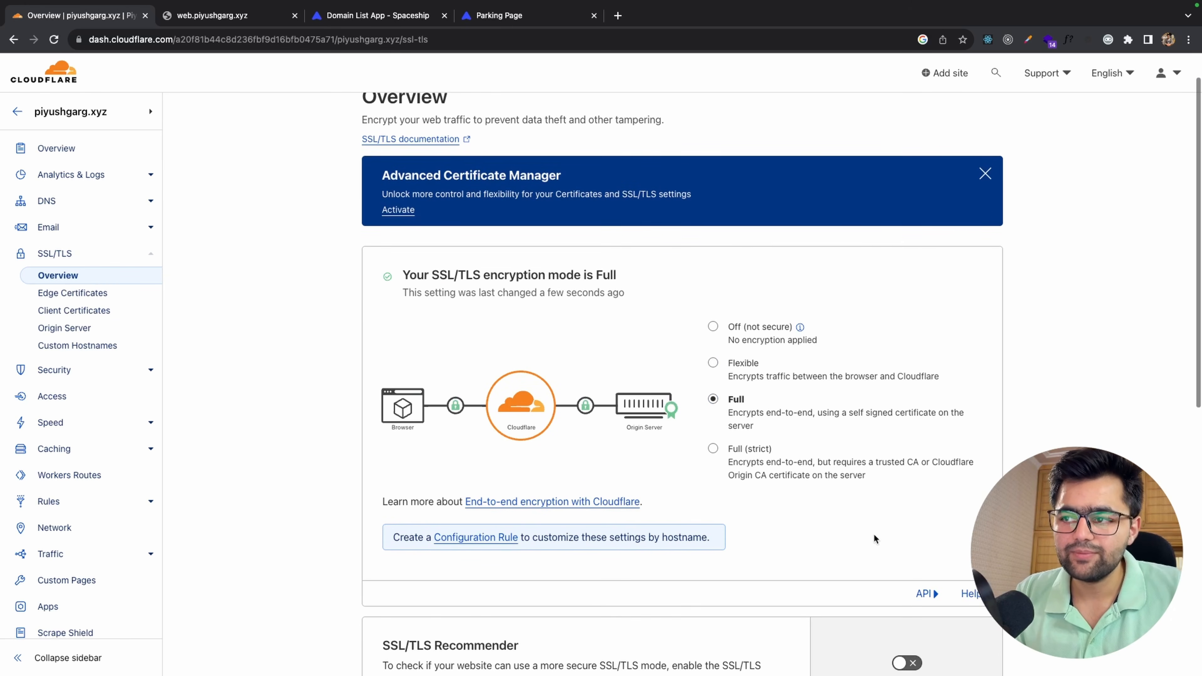
{"action": "scroll", "coordinate": [744, 392], "scroll_direction": "down", "scroll_amount": 5}
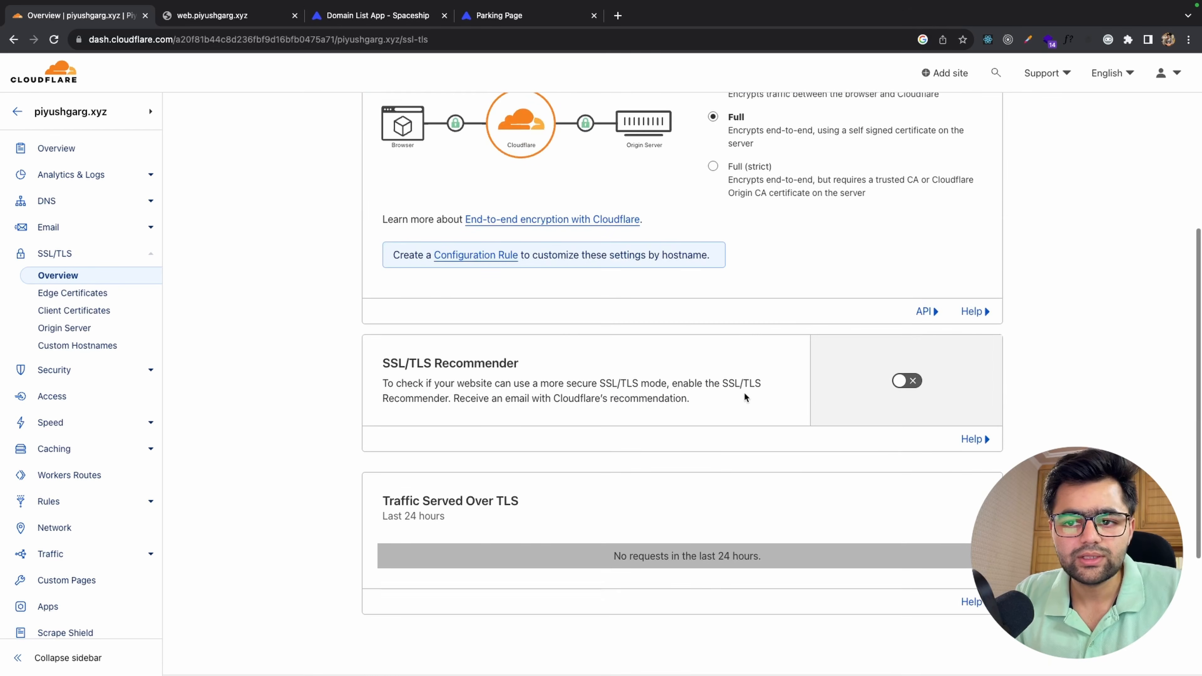
{"action": "scroll", "coordinate": [744, 397], "scroll_direction": "up", "scroll_amount": 6}
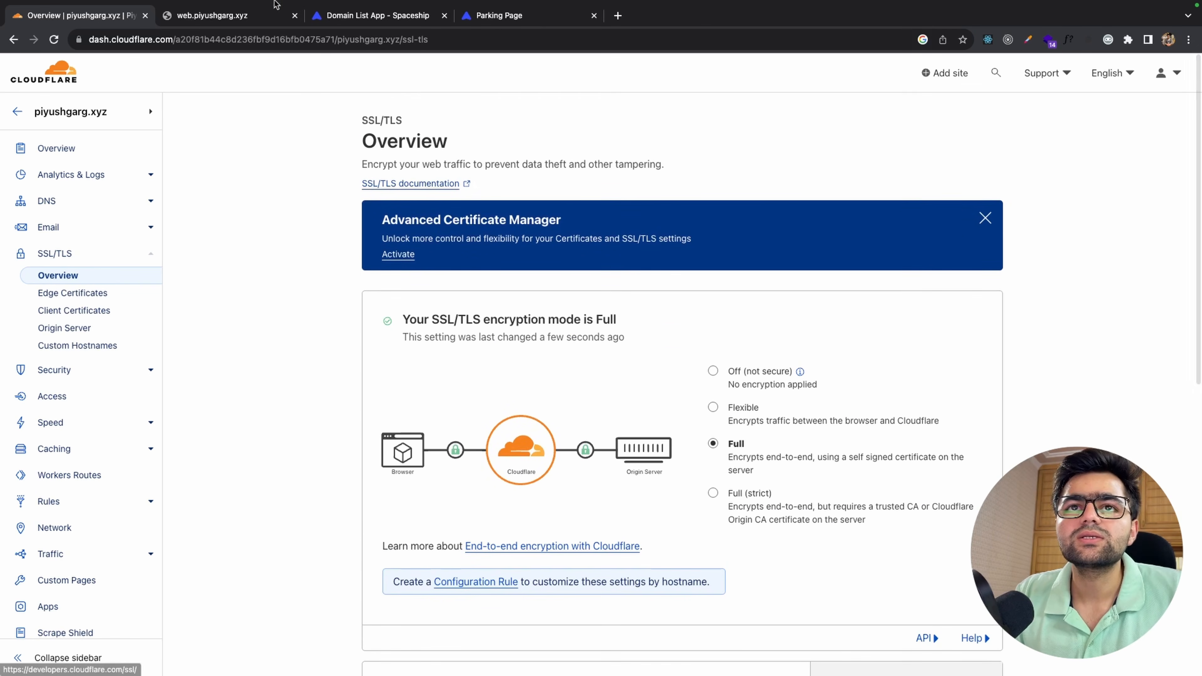
Step: Load the web subdomain's public site again to test it with the new encryption mode
{"action": "left_click", "coordinate": [212, 15]}
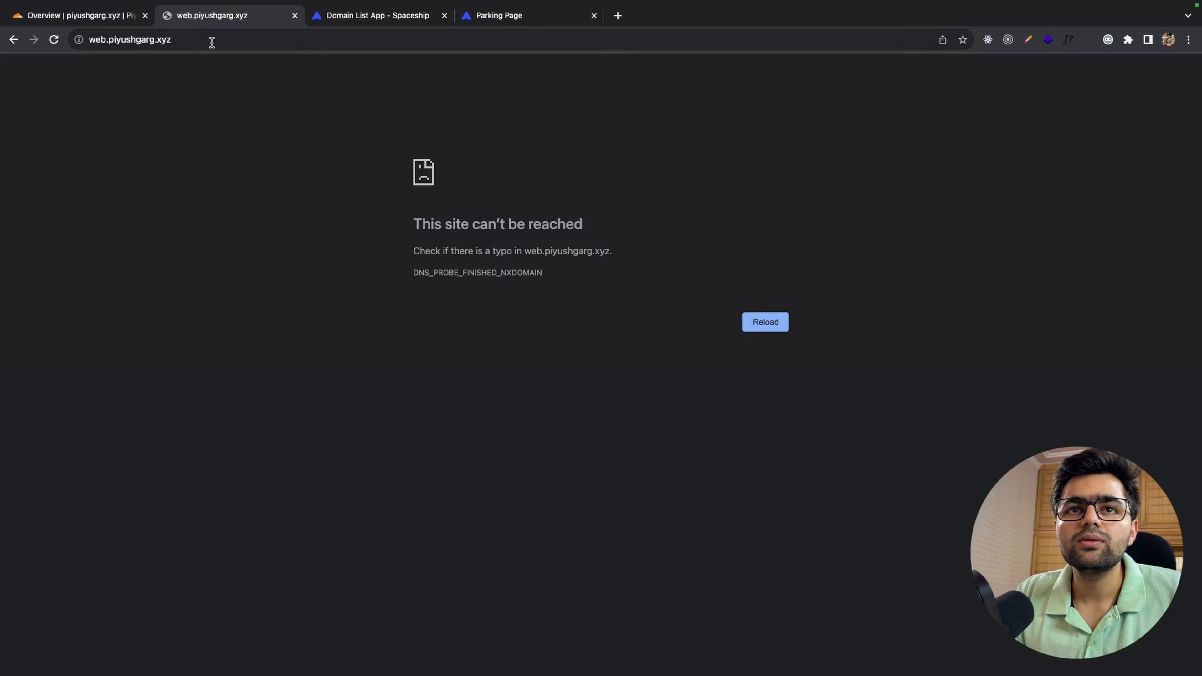
{"action": "left_click", "coordinate": [246, 42]}
{"action": "key", "text": "Return"}
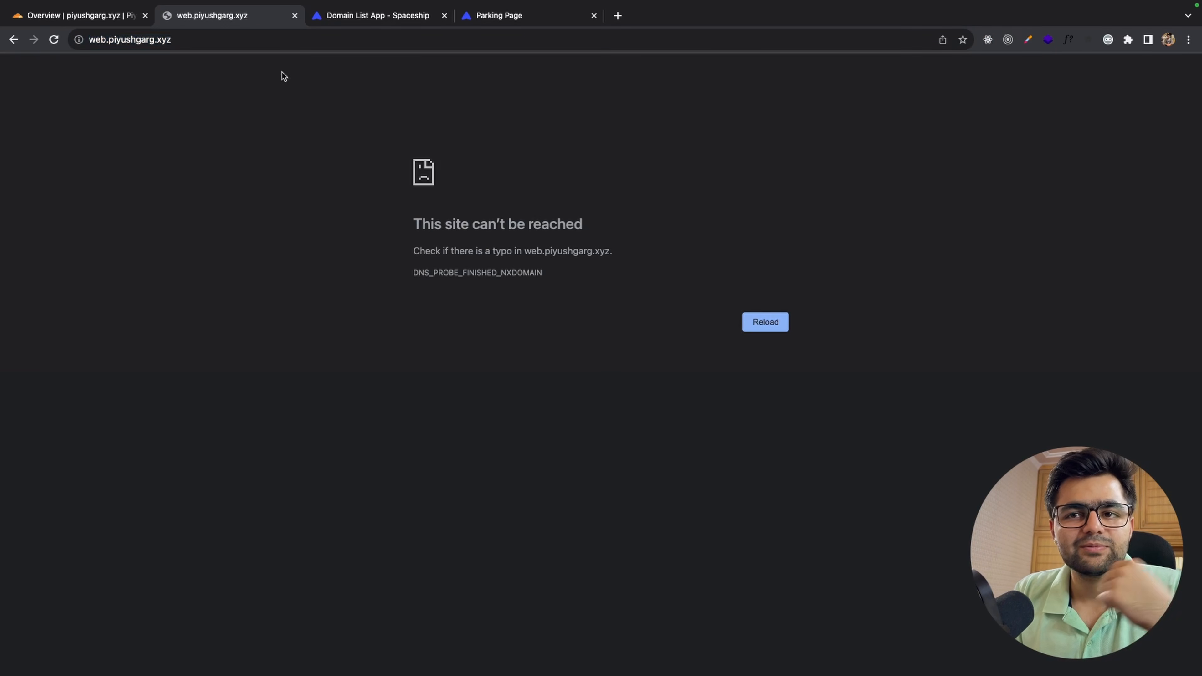
{"action": "double_click", "coordinate": [494, 274]}
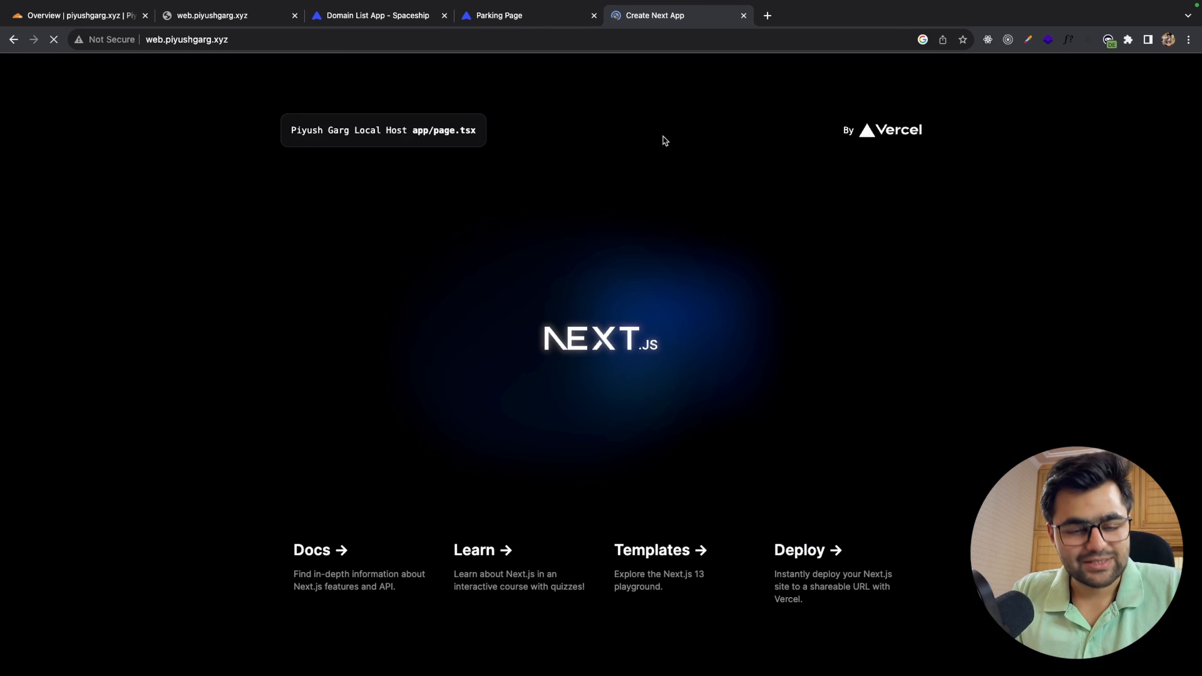
{"action": "left_click", "coordinate": [188, 41]}
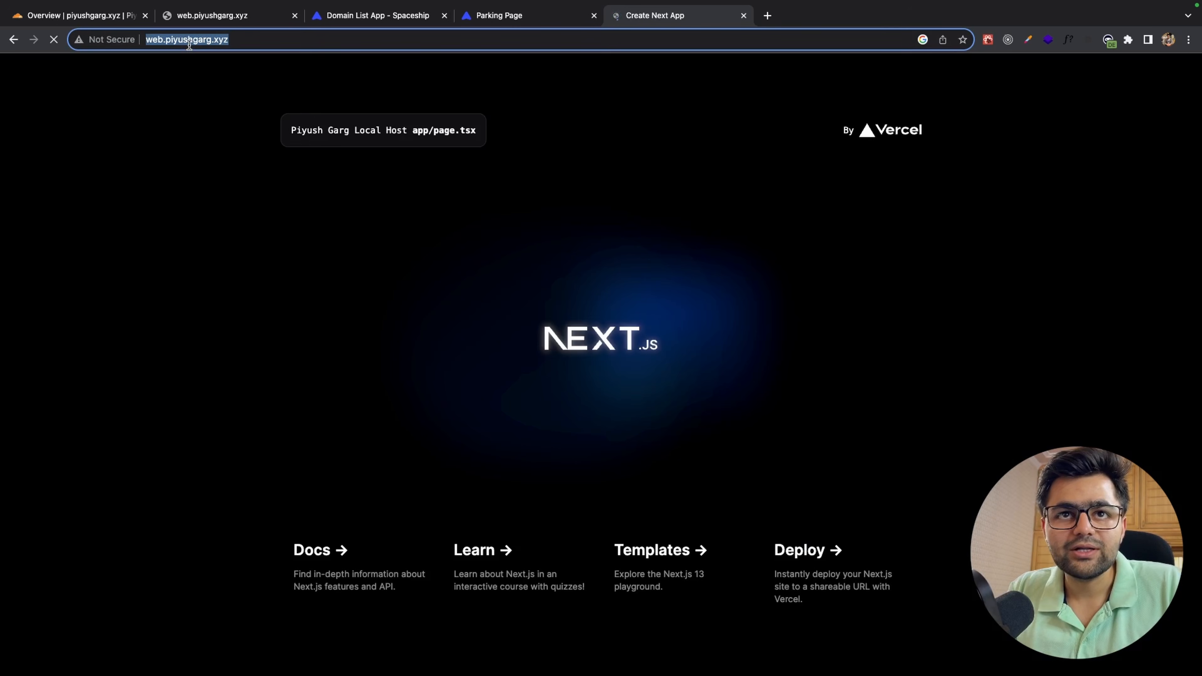
{"action": "type", "text": "https://"}
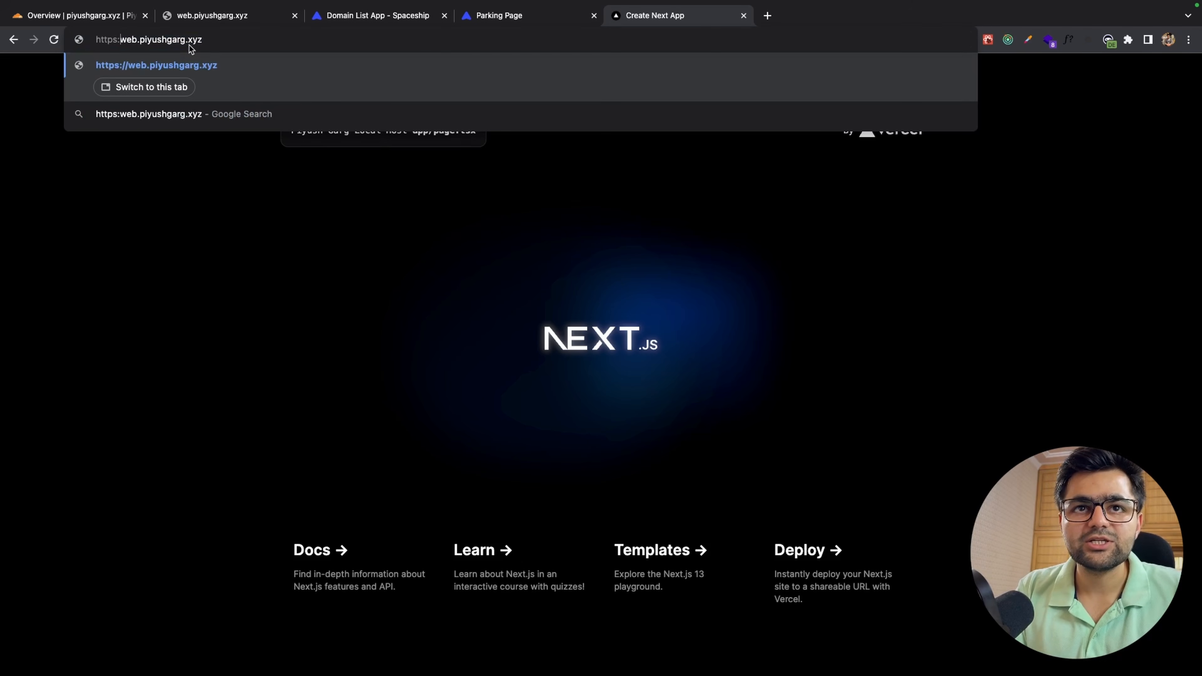
{"action": "key", "text": "Return"}
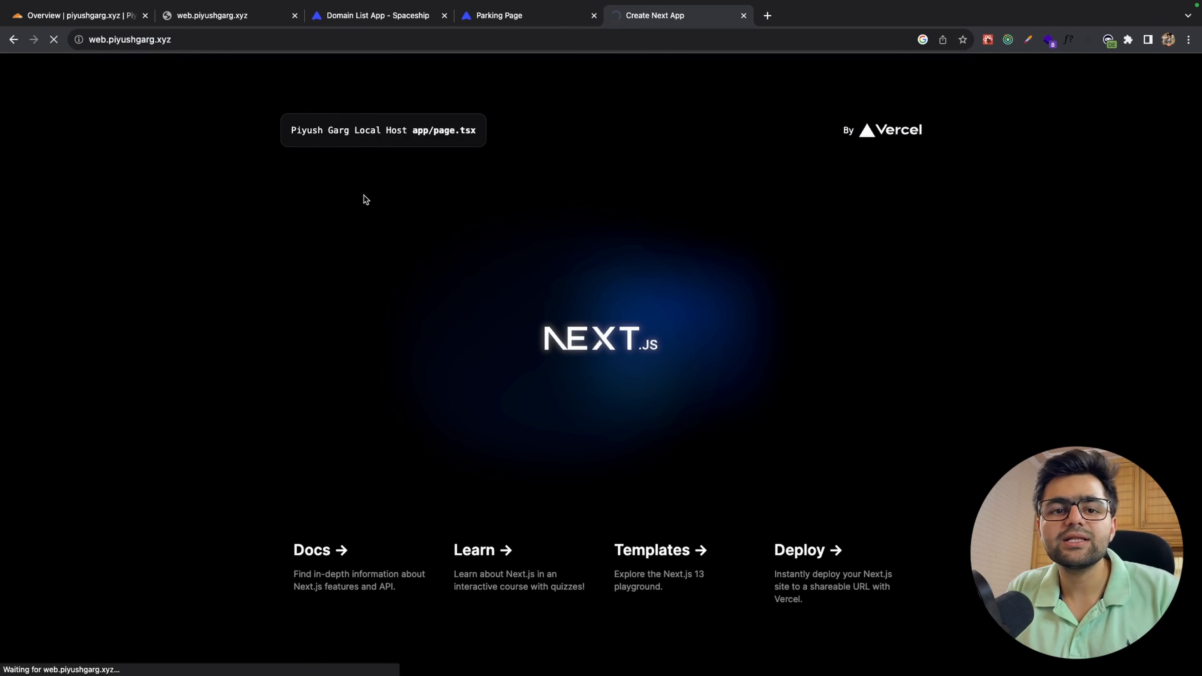
{"action": "left_click", "coordinate": [83, 46]}
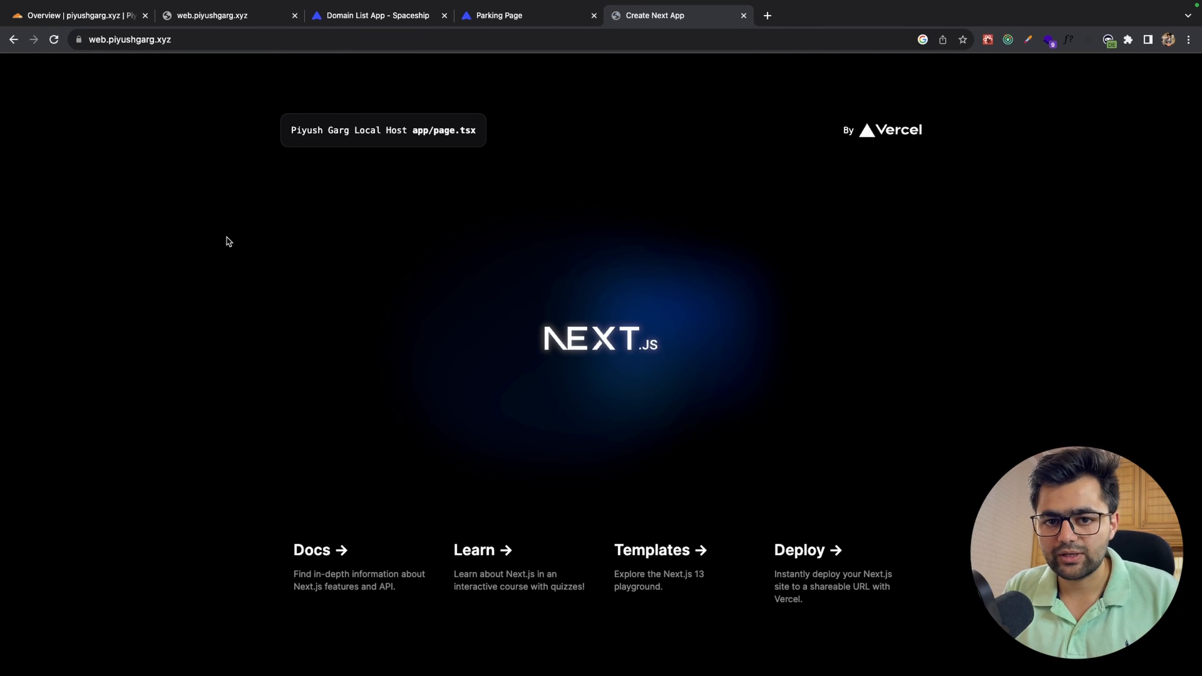
Step: Close the unreachable web subdomain tab, place the working site's tab before the Parking Page, and return to Cloudflare's SSL/TLS overview
{"action": "left_click", "coordinate": [252, 22]}
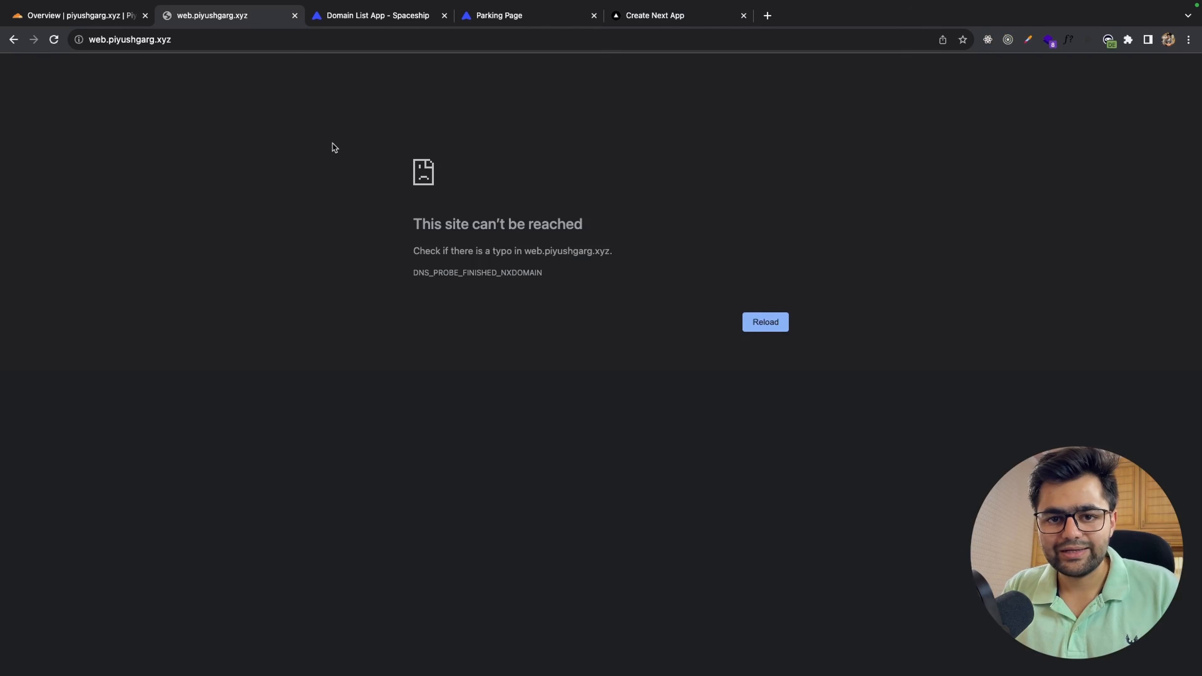
{"action": "left_click", "coordinate": [294, 16]}
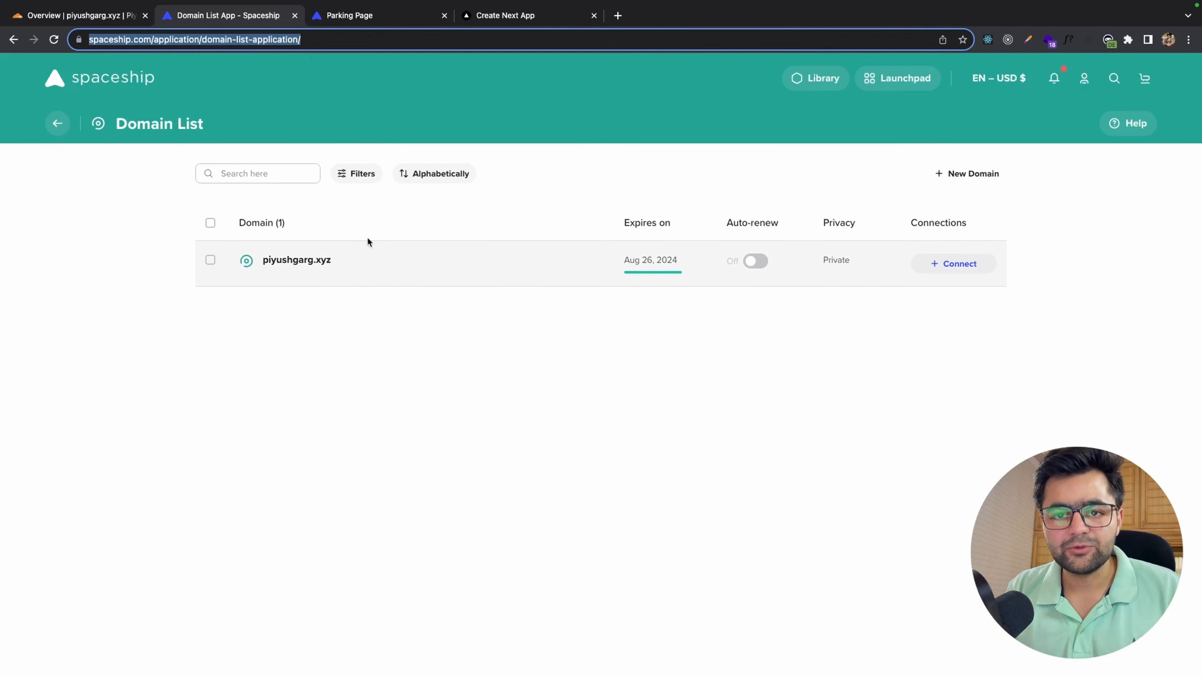
{"action": "left_click_drag", "start_coordinate": [516, 15], "coordinate": [374, 19]}
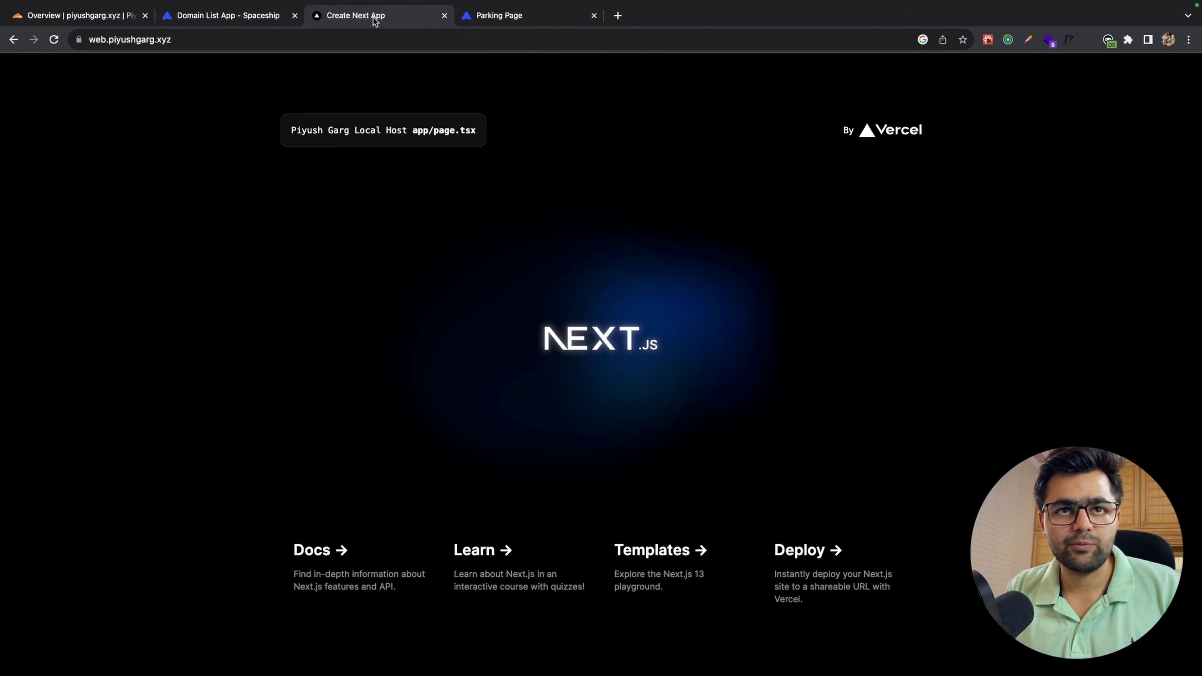
{"action": "left_click", "coordinate": [76, 16]}
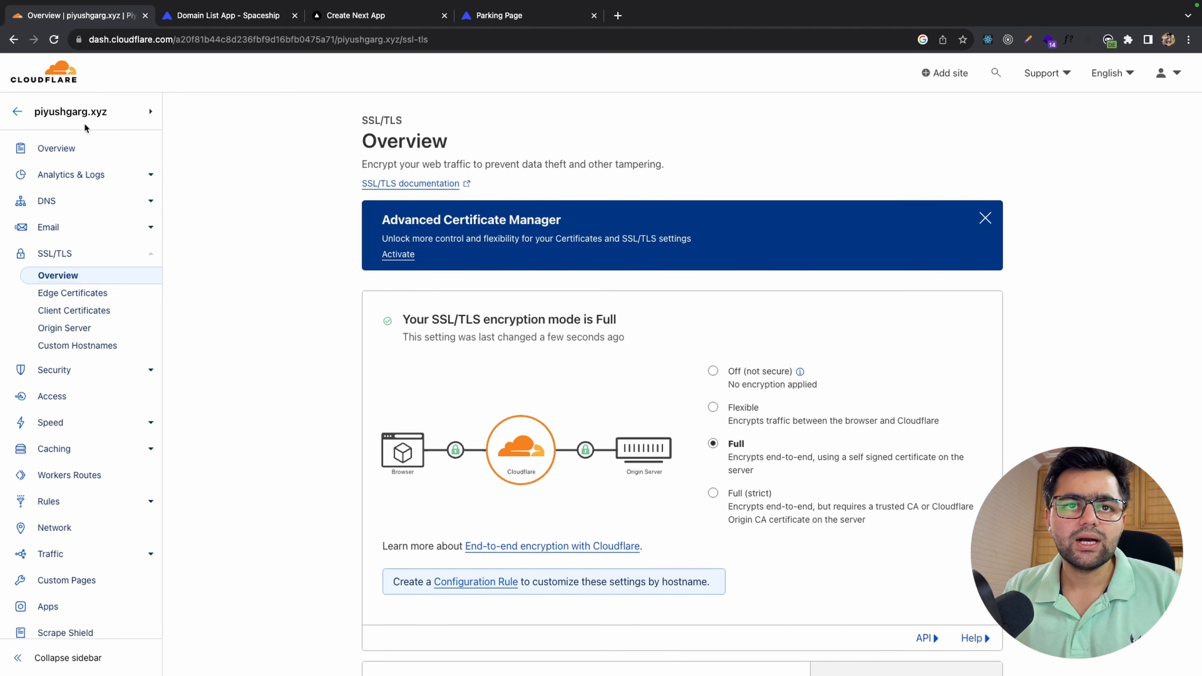
Step: Leave the domain's settings and open the Tunnels list under Access in Cloudflare Zero Trust
{"action": "left_click", "coordinate": [18, 111]}
{"action": "left_click", "coordinate": [59, 327]}
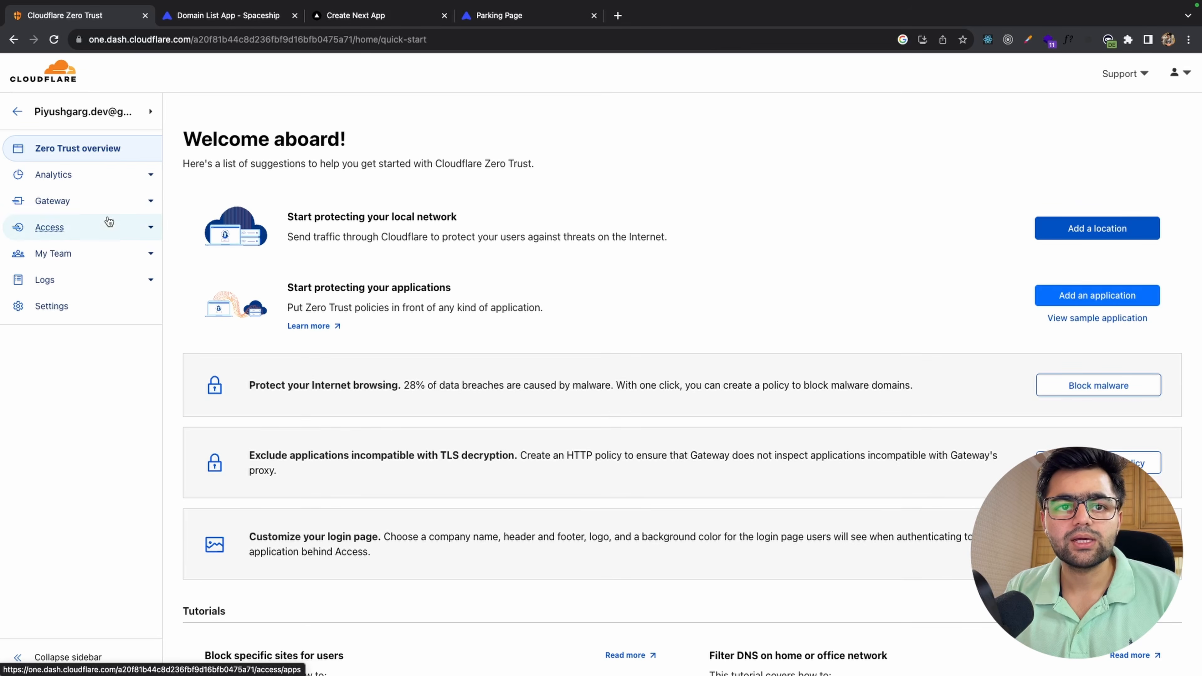
{"action": "left_click", "coordinate": [108, 232]}
{"action": "left_click", "coordinate": [68, 302]}
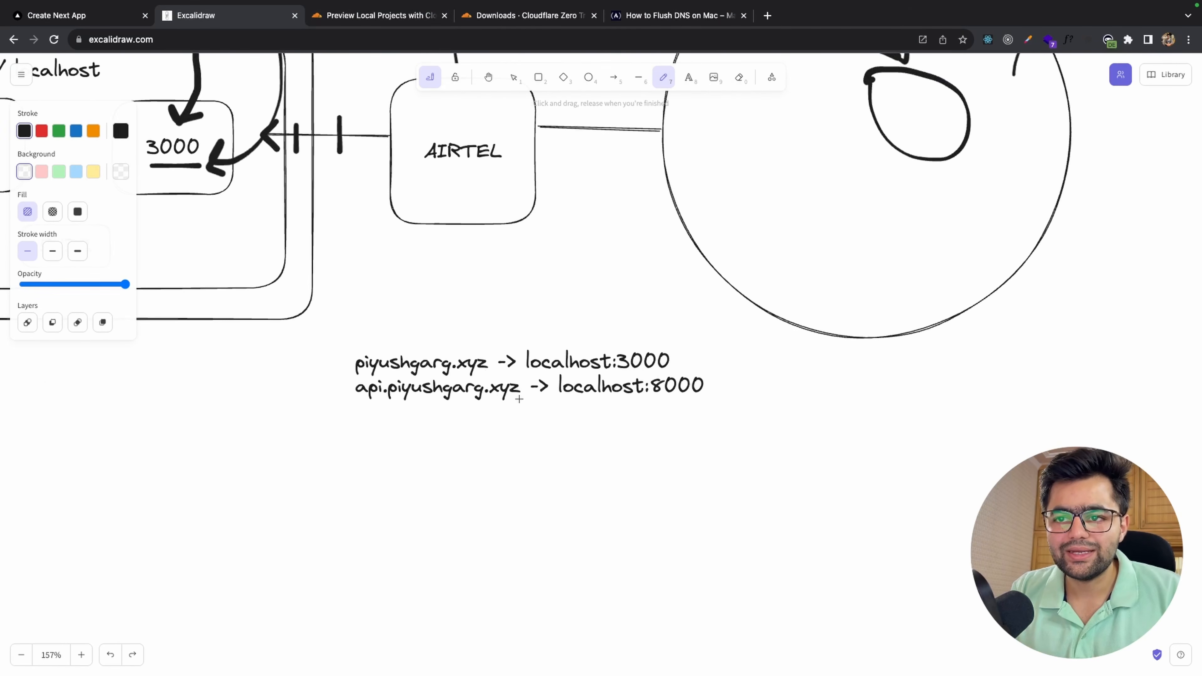
Step: In the Excalidraw diagram, prefix the domain mapped to localhost:3000 with "web." and shift the mapping note slightly down
{"action": "left_click", "coordinate": [688, 77]}
{"action": "left_click", "coordinate": [383, 366]}
{"action": "key", "text": "Left"}
{"action": "type", "text": "web."}
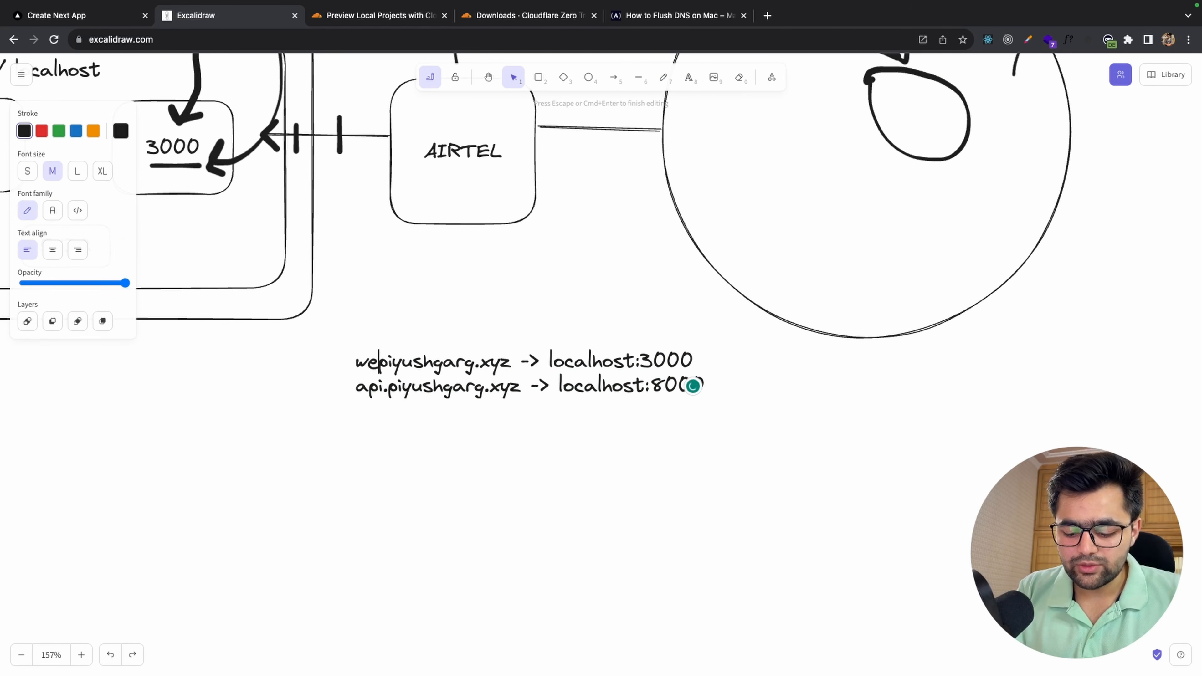
{"action": "left_click", "coordinate": [412, 436]}
{"action": "left_click", "coordinate": [470, 371]}
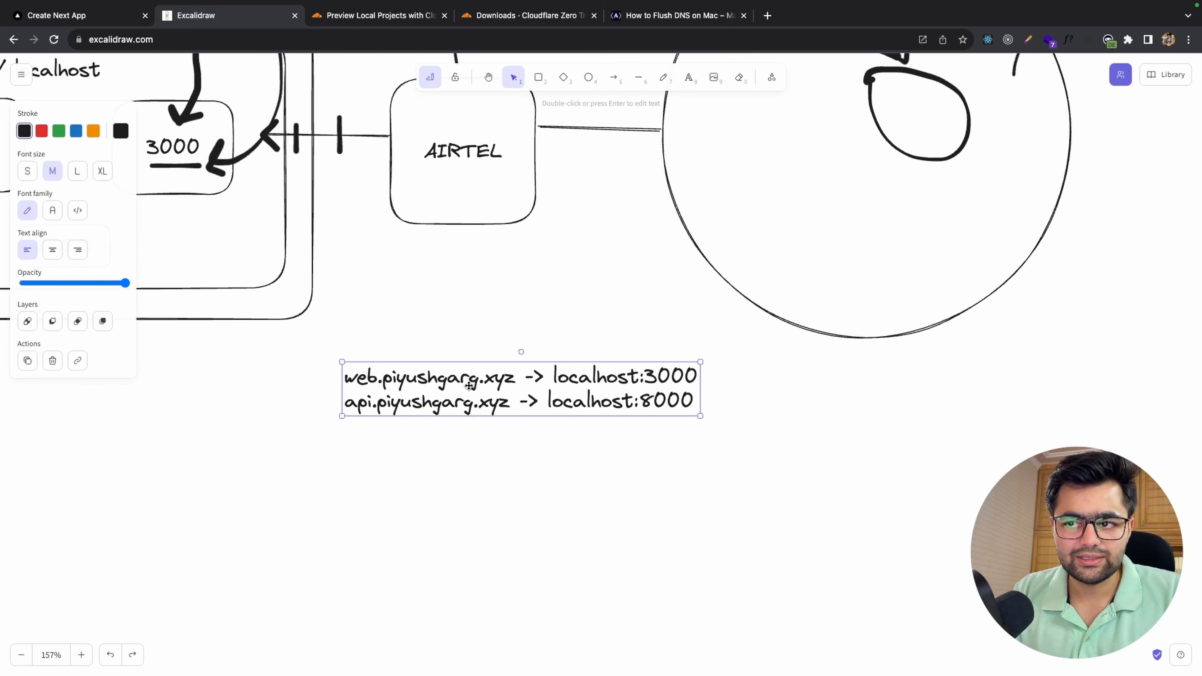
{"action": "scroll", "coordinate": [470, 381], "scroll_direction": "up", "scroll_amount": 5}
{"action": "scroll", "coordinate": [470, 382], "scroll_direction": "left", "scroll_amount": 4}
{"action": "left_click", "coordinate": [315, 280]}
{"action": "left_click_drag", "start_coordinate": [316, 280], "coordinate": [317, 285]}
{"action": "left_click", "coordinate": [343, 417]}
{"action": "left_click", "coordinate": [366, 16]}
{"action": "left_click", "coordinate": [248, 17]}
Step: Switch through the incognito and Cloudflare windows to the web subdomain's working site to view the served page
{"action": "key", "text": "ctrl+Right"}
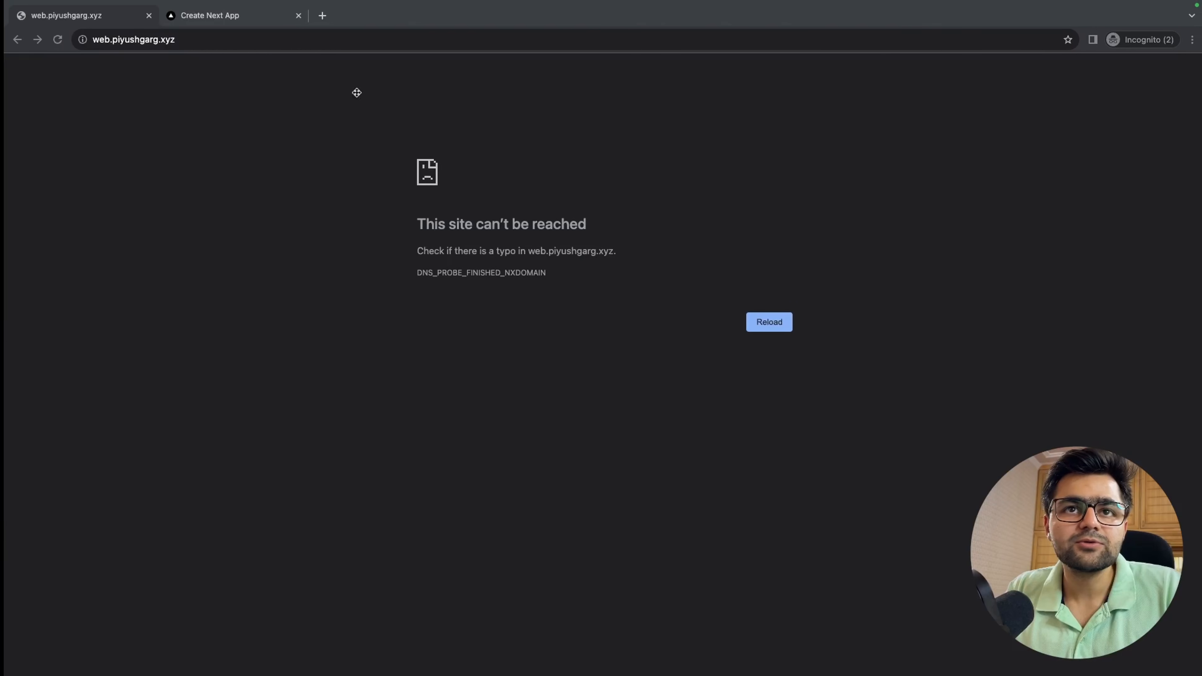
{"action": "left_click", "coordinate": [144, 16]}
{"action": "left_click", "coordinate": [143, 16]}
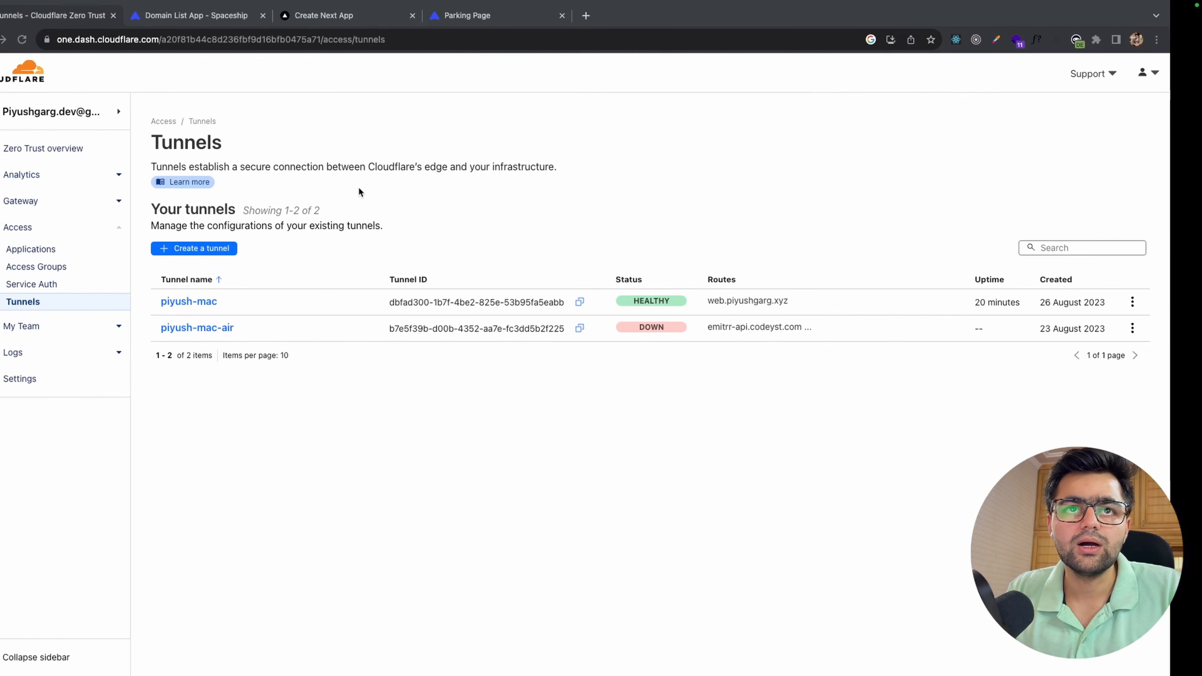
{"action": "left_click", "coordinate": [356, 16]}
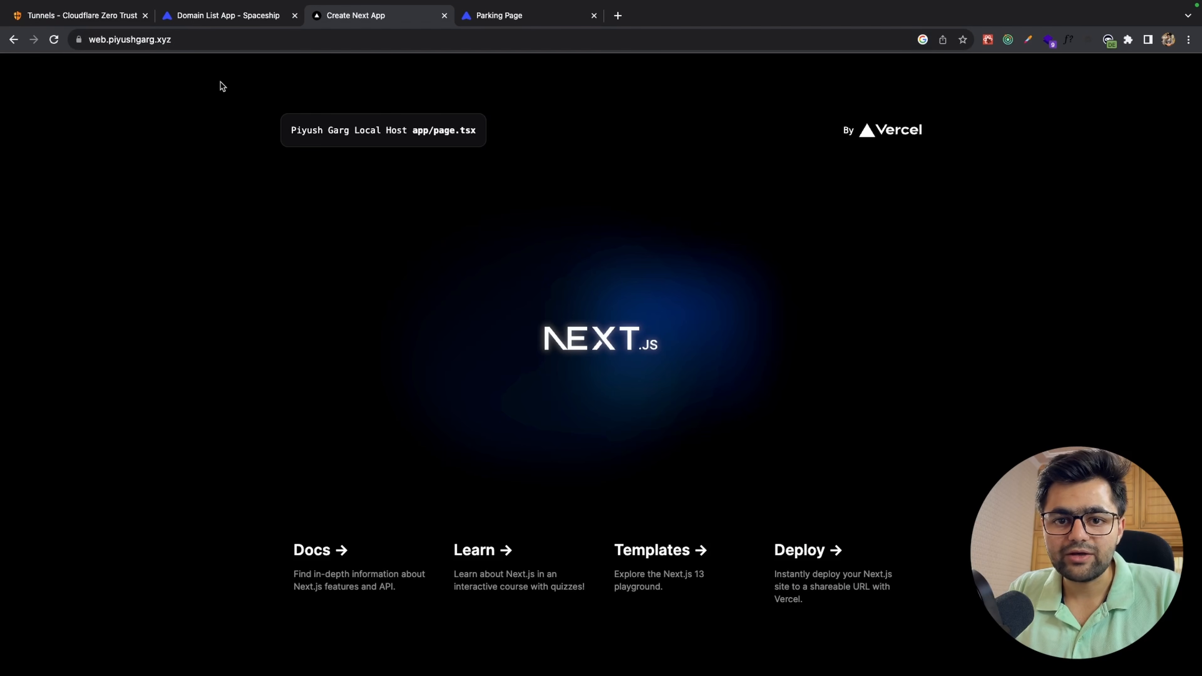
Step: Switch to VS Code and append "Changed" to the "Local Host" text on line 8 of page.tsx
{"action": "key", "text": "ctrl+Left"}
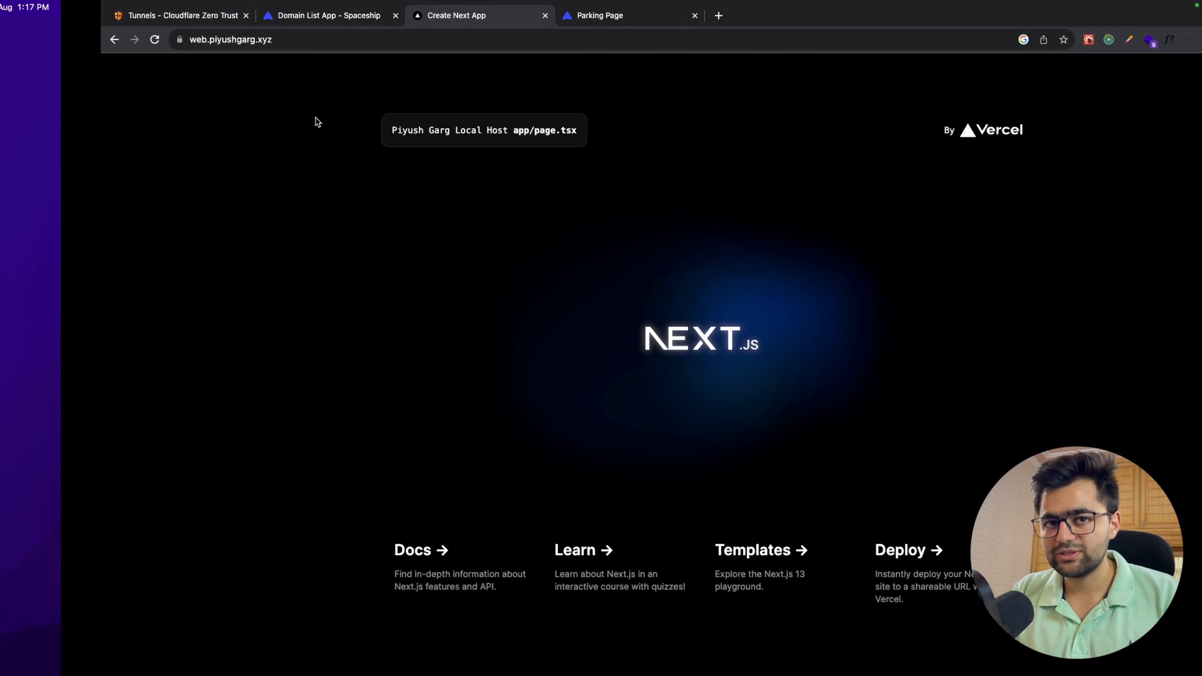
{"action": "left_click", "coordinate": [557, 52]}
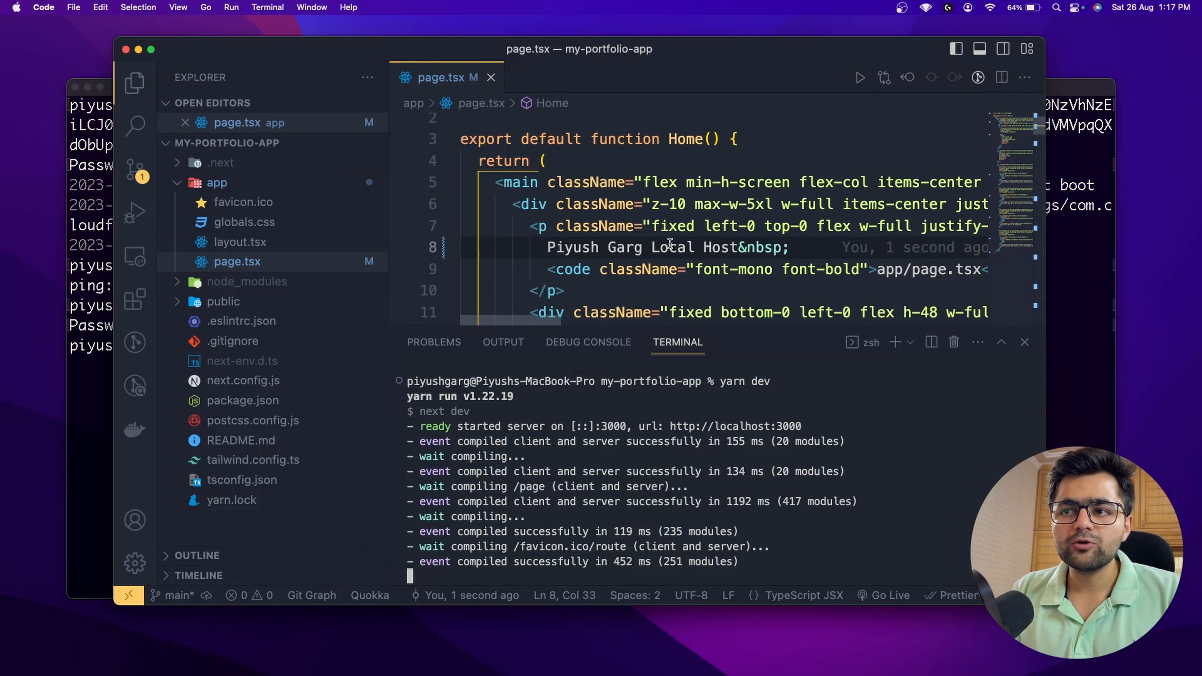
{"action": "type", "text": "t"}
{"action": "type", "text": "Chanhged"}
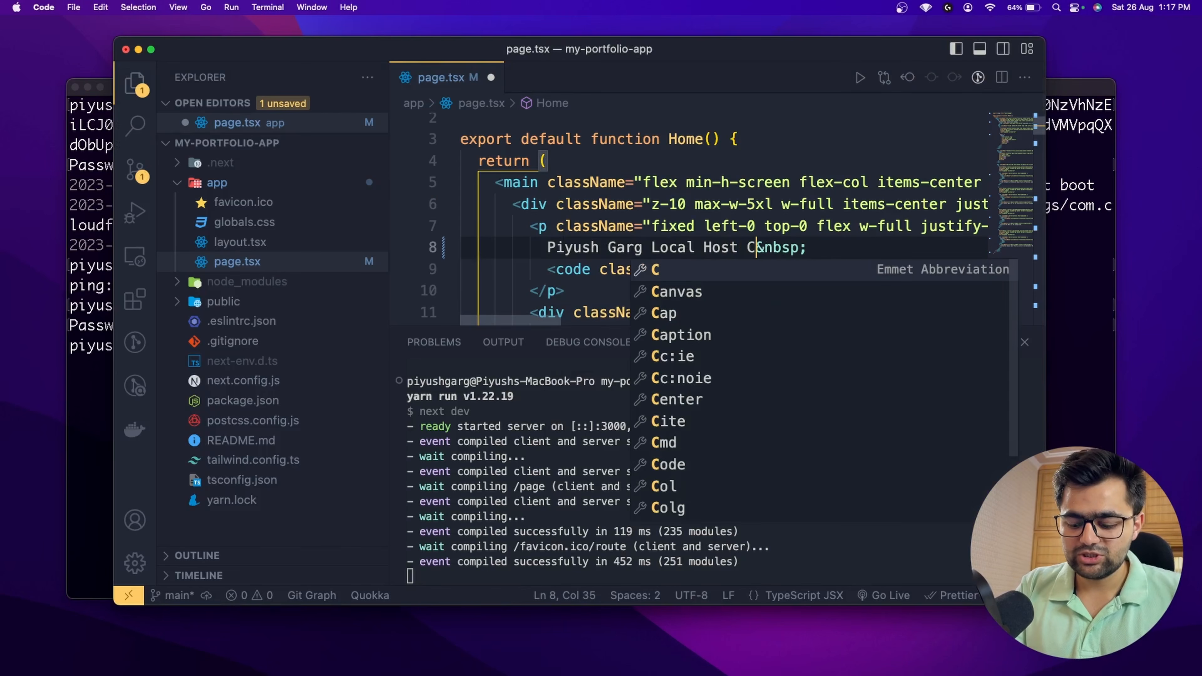
{"action": "key", "text": "BackSpace"}
{"action": "key", "text": "BackSpace"}
{"action": "key", "text": "BackSpace"}
{"action": "key", "text": "BackSpace"}
{"action": "type", "text": "ged"}
Step: Reload the web subdomain's public site to check the edited heading text, and return to the code
{"action": "key", "text": "ctrl+Right"}
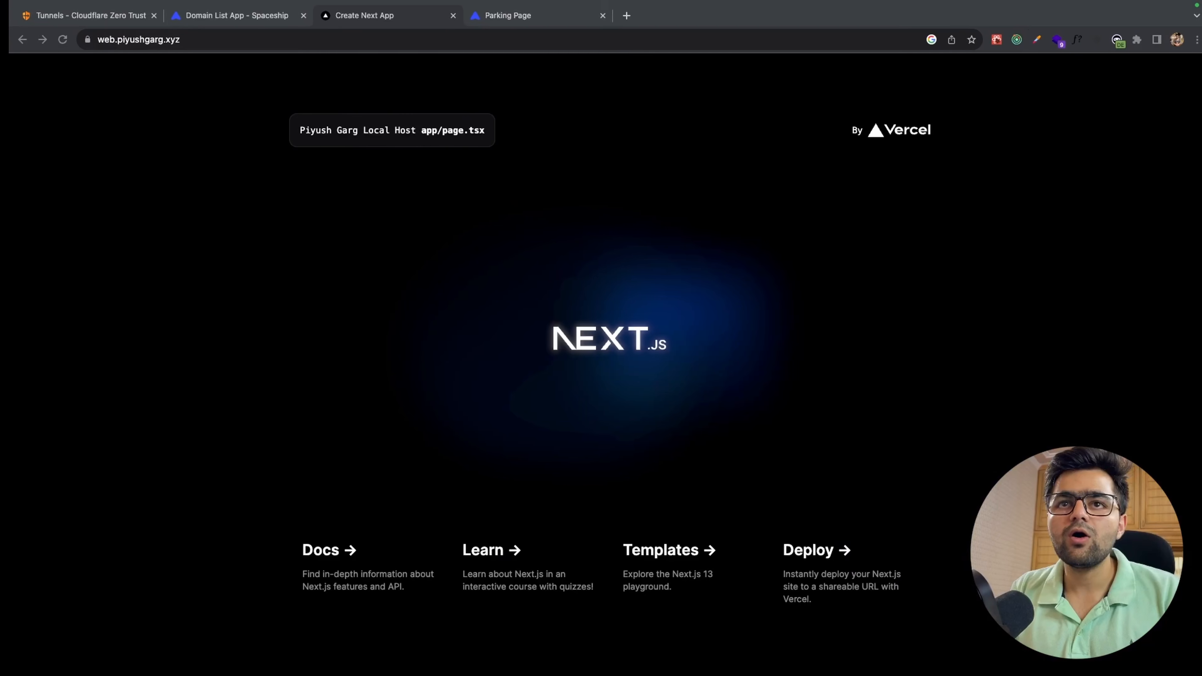
{"action": "key", "text": "super+r"}
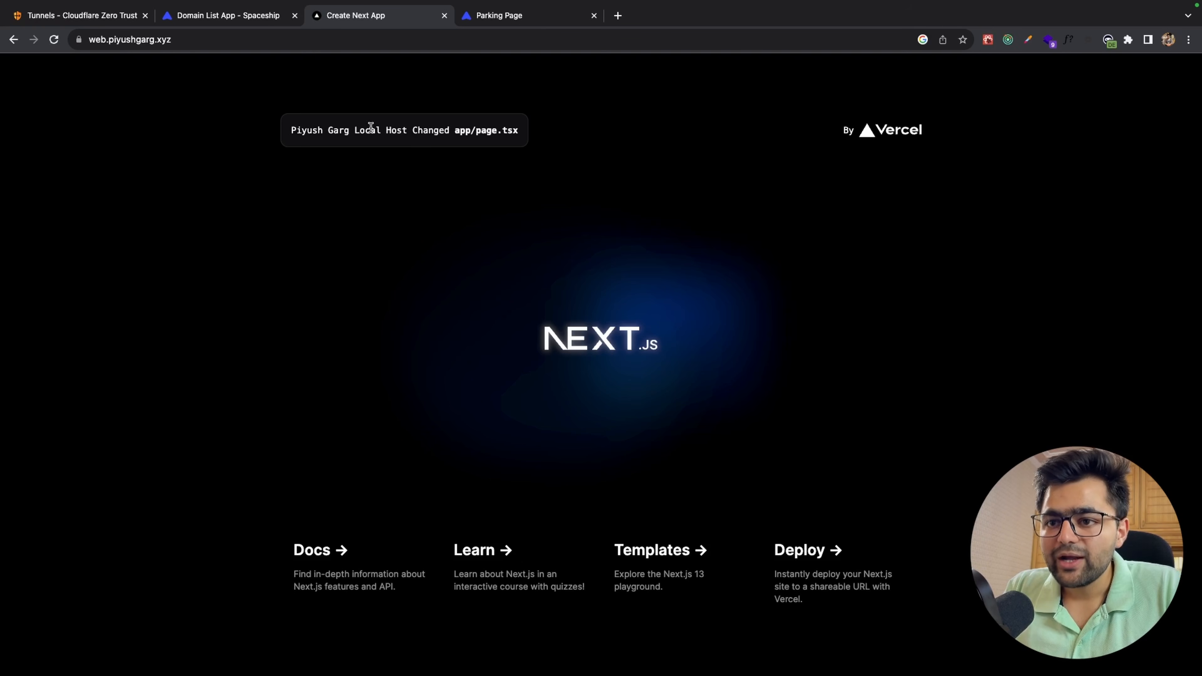
{"action": "key", "text": "ctrl+Left"}
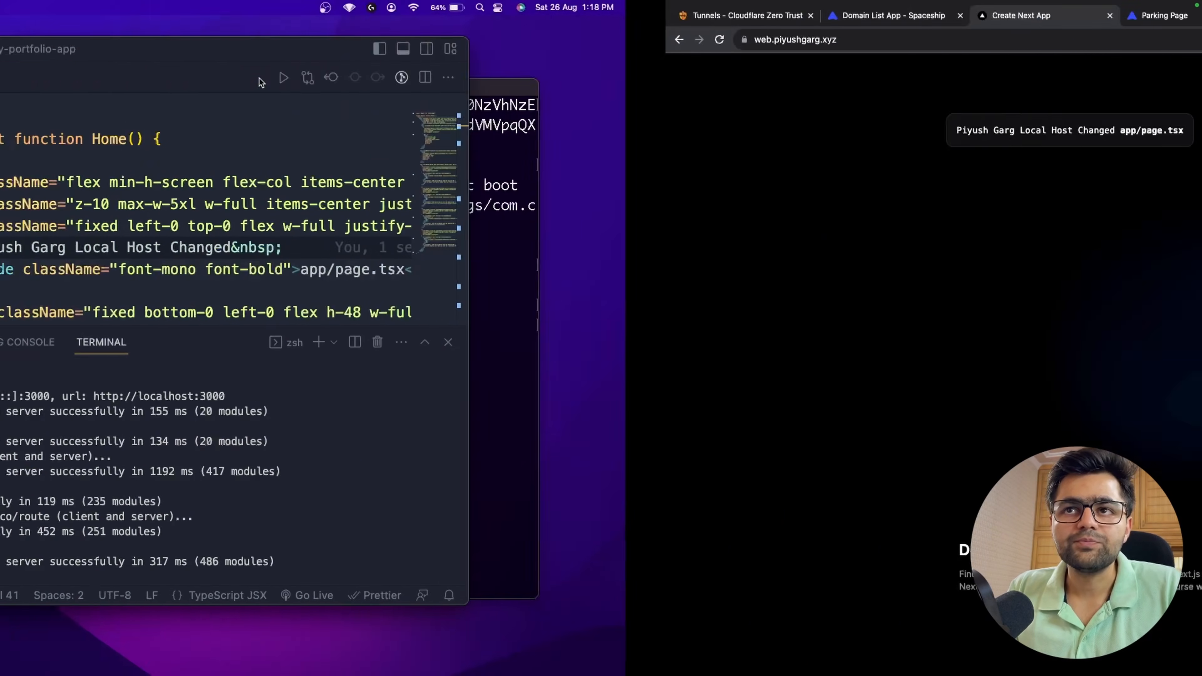
Step: In Excalidraw, add a text list below the machine diagram with the first item "1. Show something to your team"
{"action": "key", "text": "ctrl+Right"}
{"action": "key", "text": "ctrl+Right"}
{"action": "scroll", "coordinate": [324, 184], "scroll_direction": "down", "scroll_amount": 5}
{"action": "scroll", "coordinate": [324, 184], "scroll_direction": "left", "scroll_amount": 5}
{"action": "left_click", "coordinate": [689, 77]}
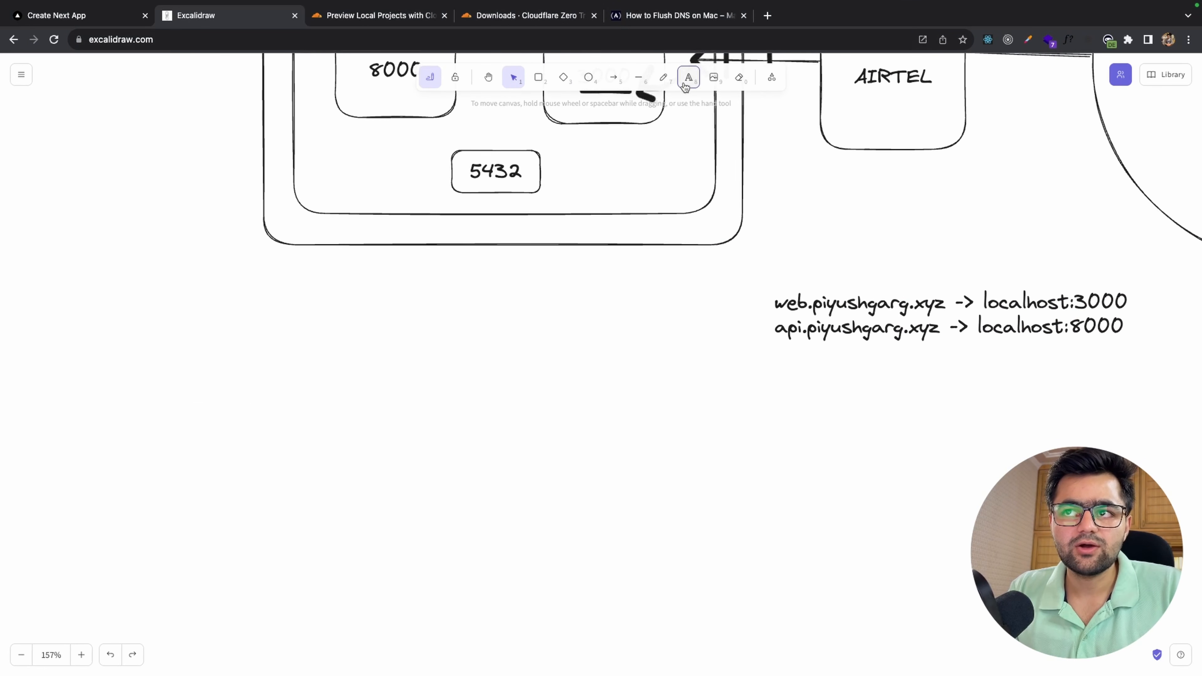
{"action": "left_click", "coordinate": [425, 381]}
{"action": "type", "text": "1. SHw"}
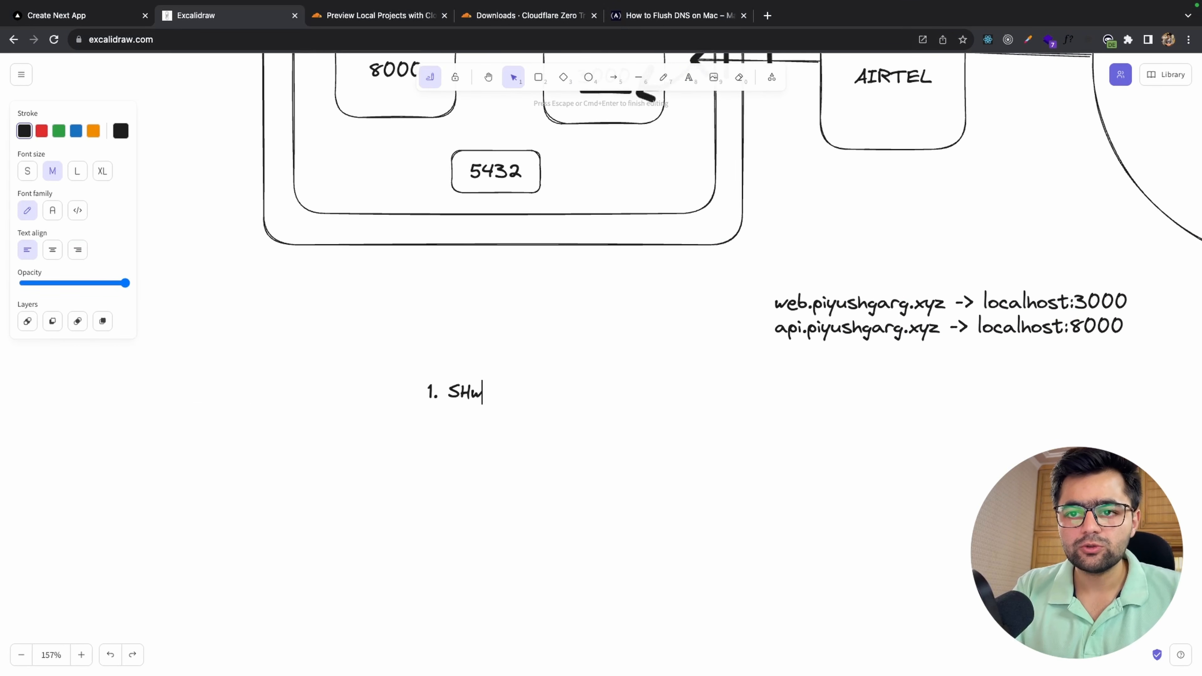
{"action": "key", "text": "BackSpace"}
{"action": "type", "text": "Sh"}
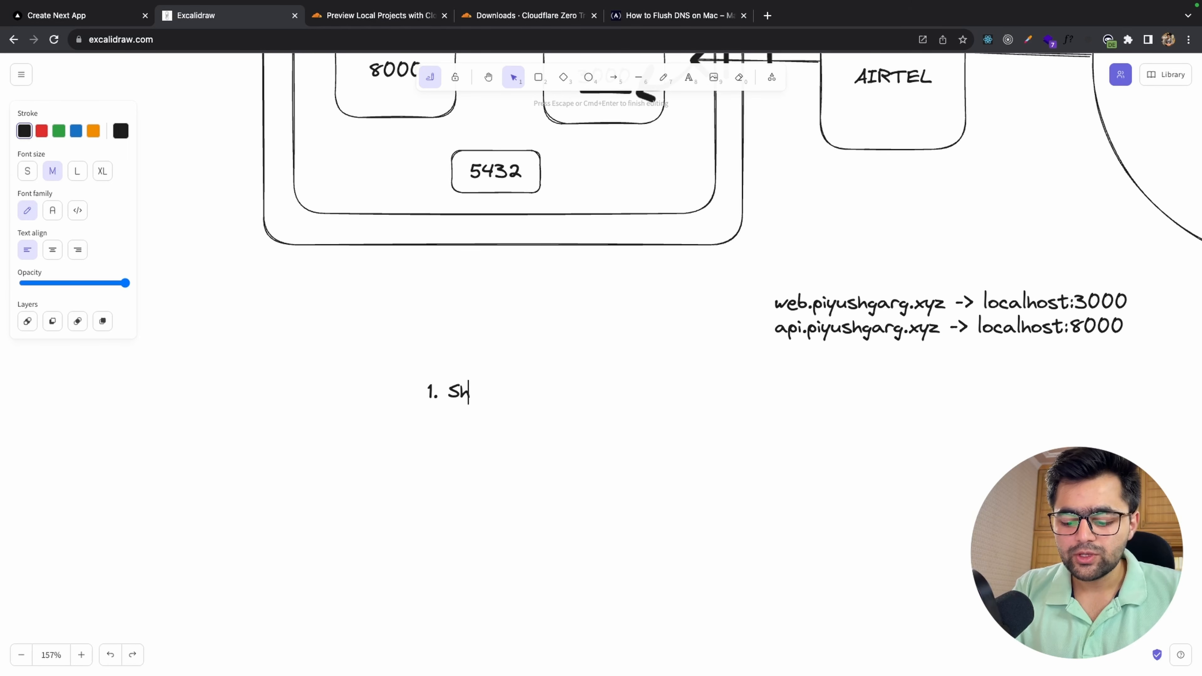
{"action": "type", "text": "ow somethin"}
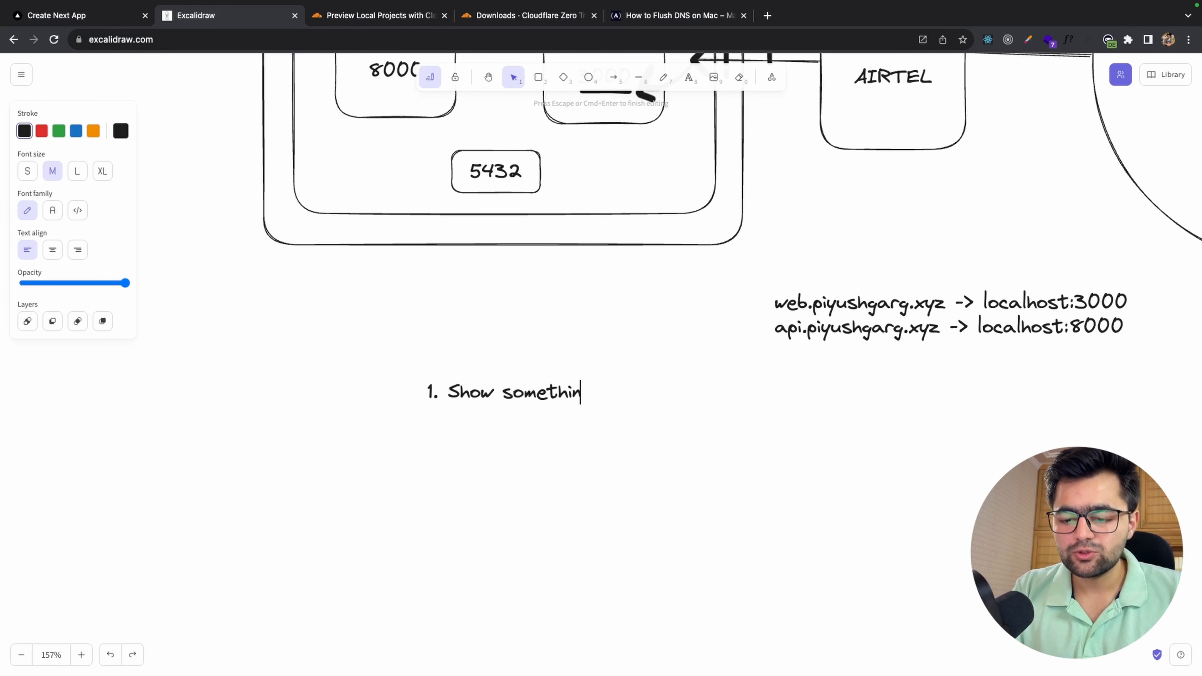
{"action": "type", "text": "g to yiur te"}
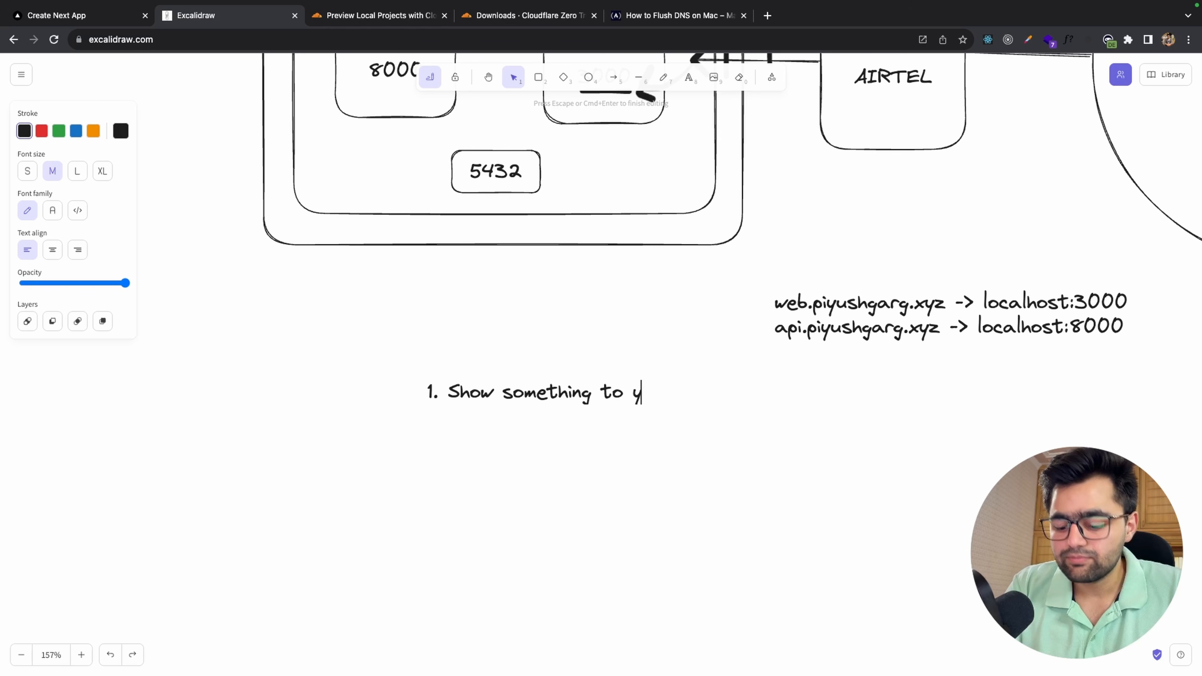
{"action": "key", "text": "BackSpace"}
{"action": "key", "text": "BackSpace"}
{"action": "key", "text": "BackSpace"}
{"action": "key", "text": "BackSpace"}
{"action": "key", "text": "BackSpace"}
{"action": "key", "text": "BackSpace"}
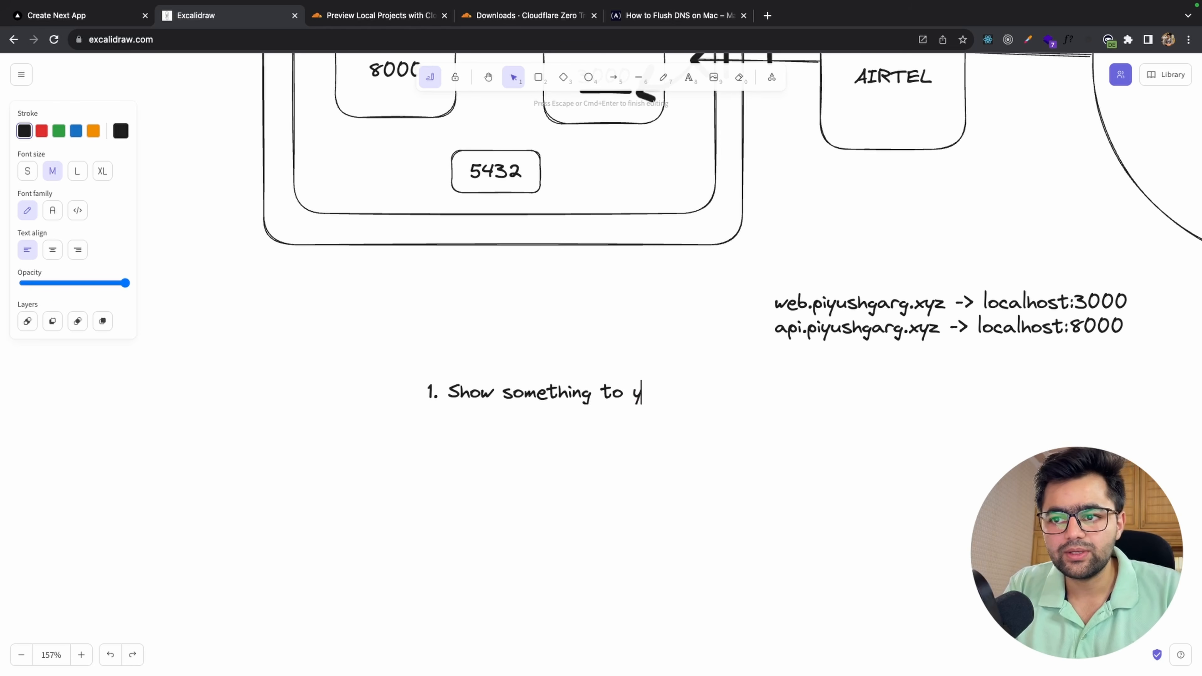
{"action": "type", "text": "our team"}
Step: Add "2. Webhooks" to the list and move the domain-to-localhost mapping note above it
{"action": "key", "text": "Return"}
{"action": "type", "text": "2. "}
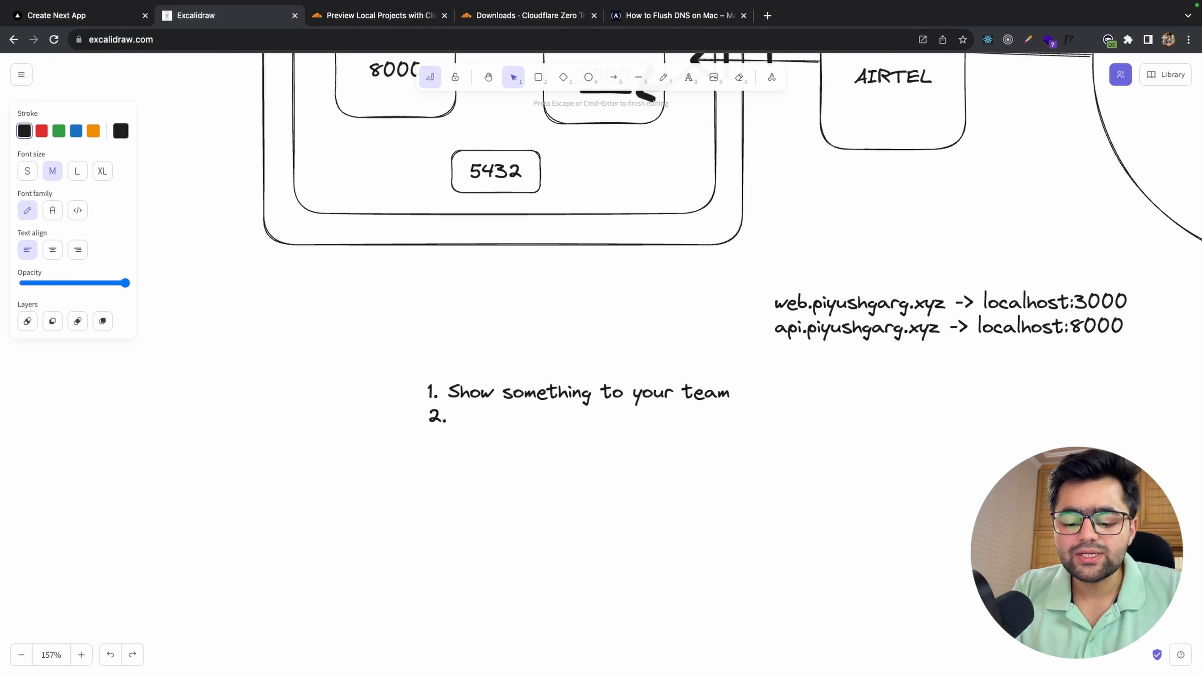
{"action": "type", "text": "Wevi"}
{"action": "key", "text": "BackSpace"}
{"action": "key", "text": "BackSpace"}
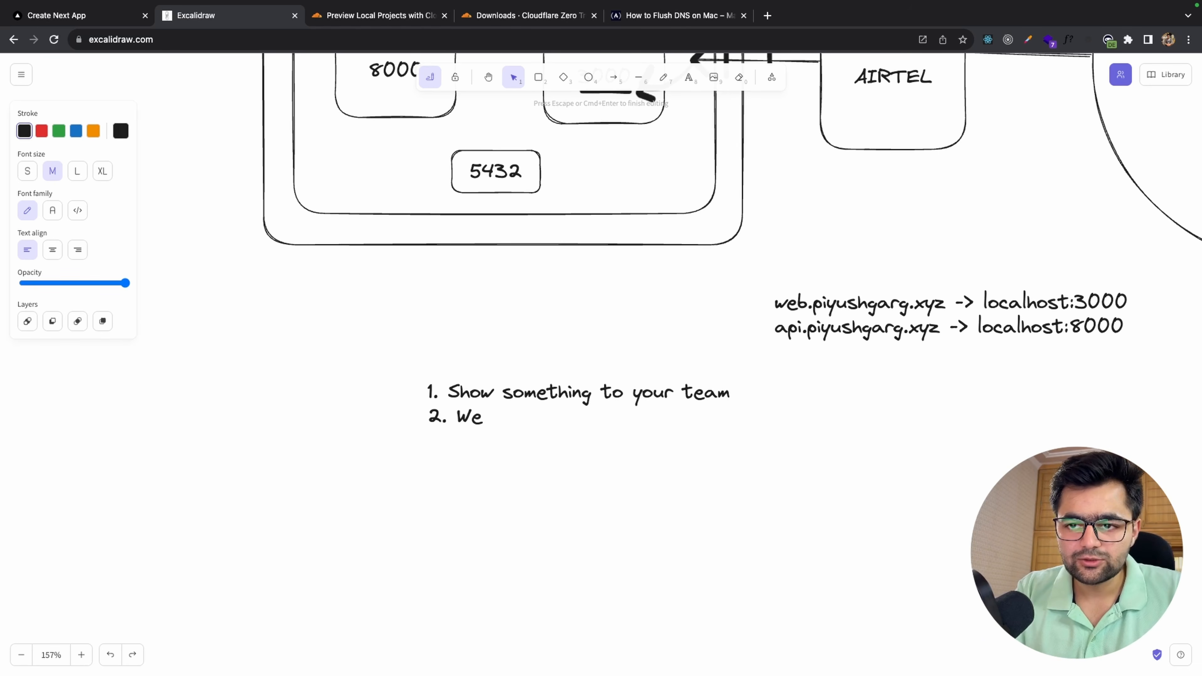
{"action": "type", "text": "bhooks"}
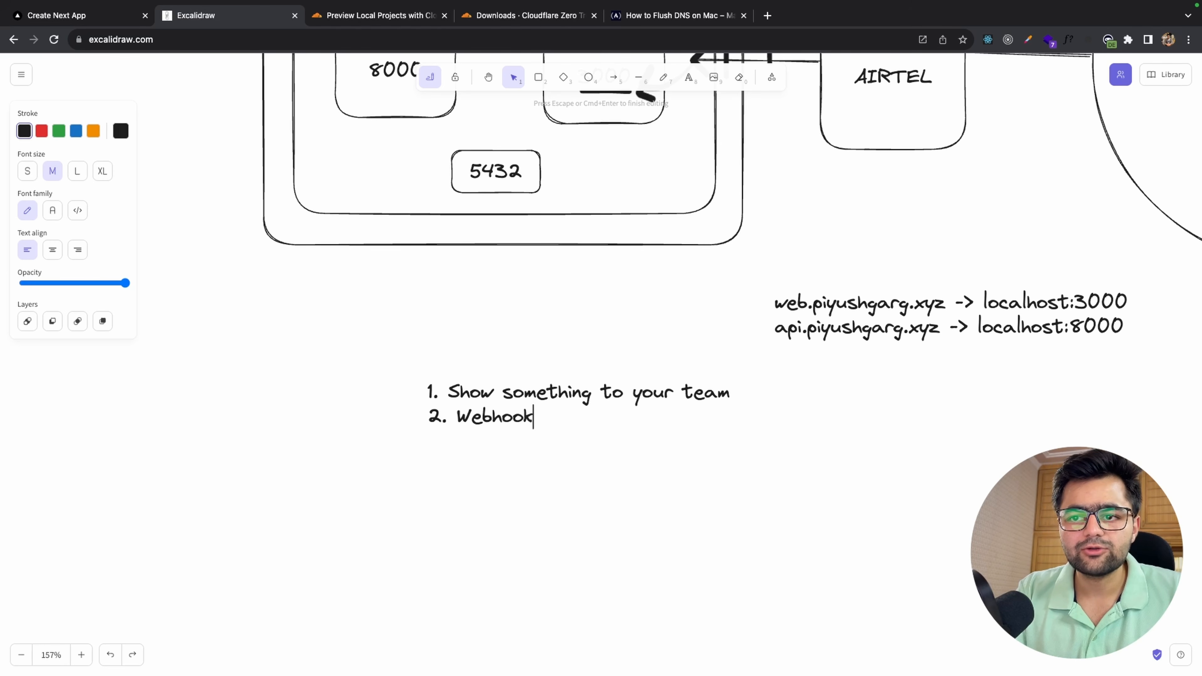
{"action": "left_click", "coordinate": [537, 549]}
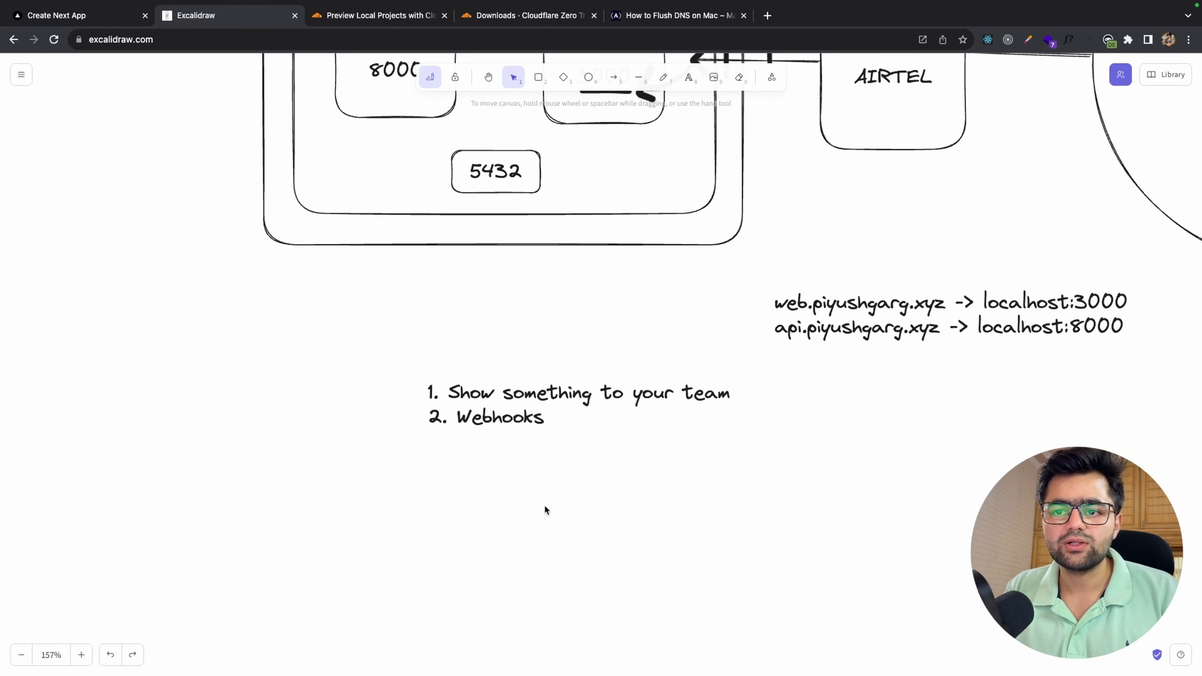
{"action": "left_click_drag", "start_coordinate": [828, 313], "coordinate": [576, 312]}
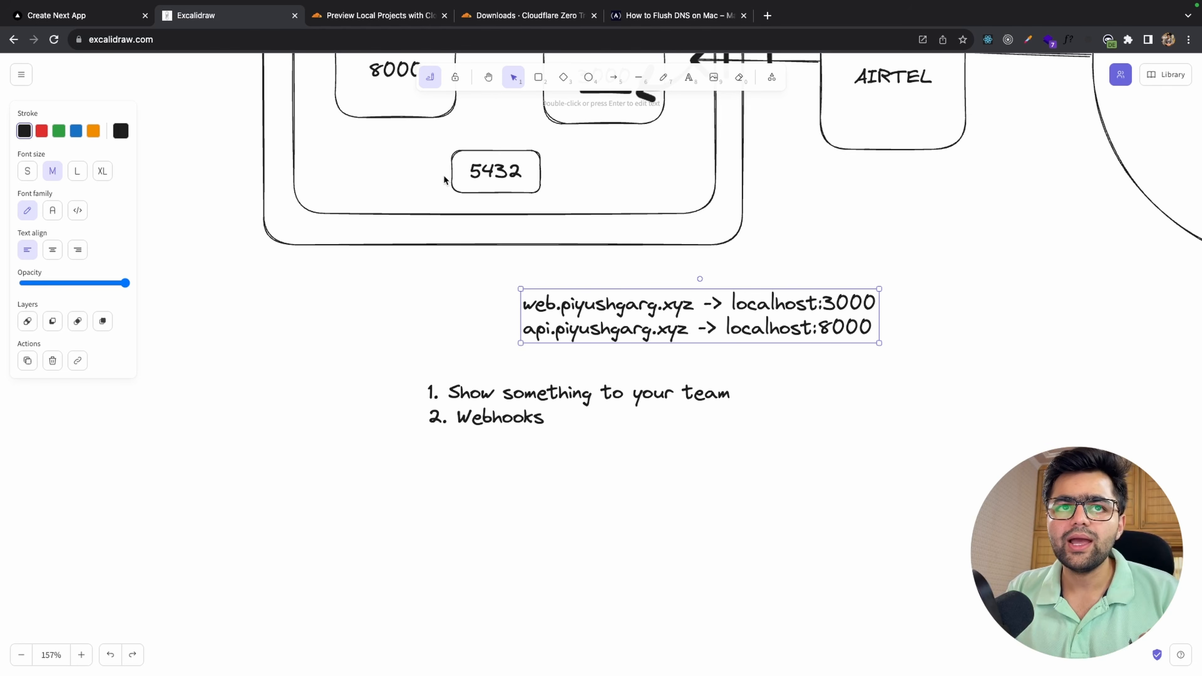
Step: Return to Cloudflare Zero Trust and open the public hostnames of the healthy tunnel
{"action": "left_click", "coordinate": [530, 15]}
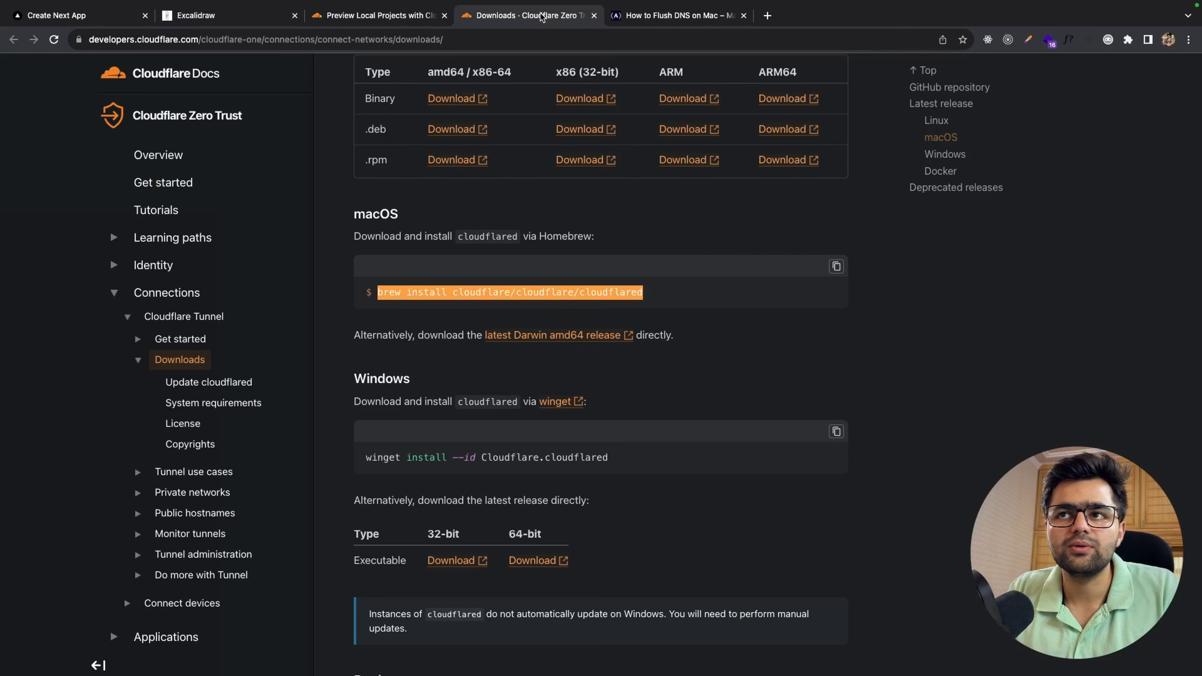
{"action": "key", "text": "ctrl+Right"}
{"action": "key", "text": "ctrl+Left"}
{"action": "key", "text": "ctrl+Left"}
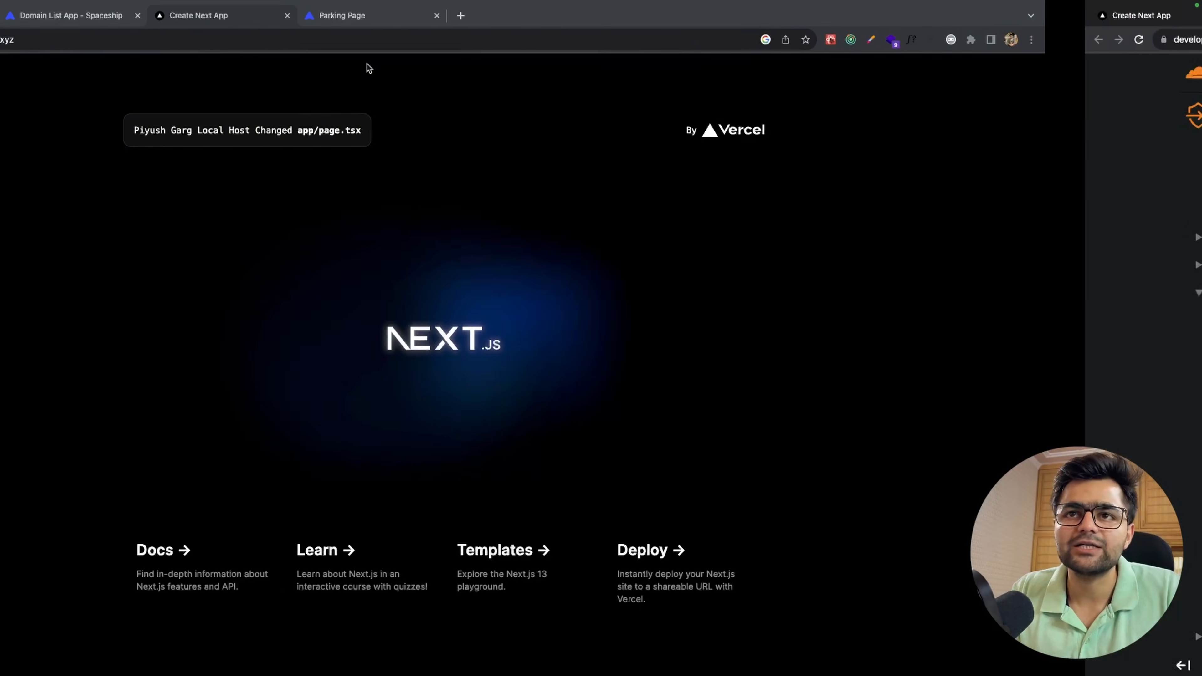
{"action": "left_click", "coordinate": [98, 15]}
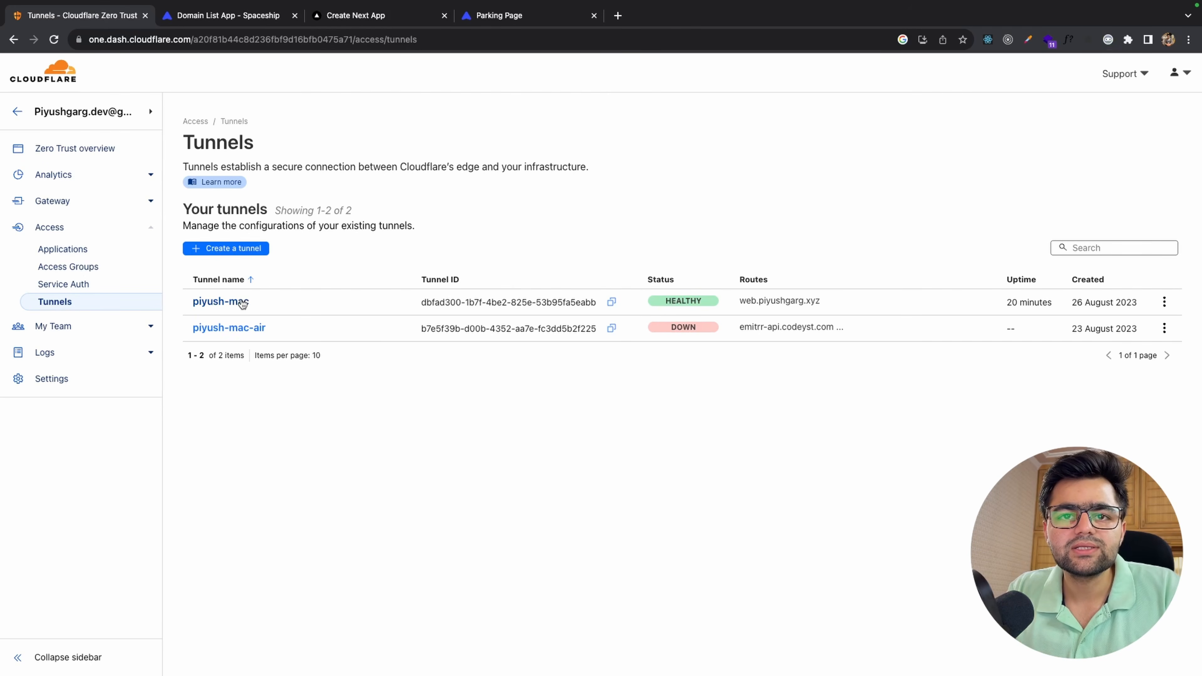
{"action": "left_click", "coordinate": [222, 301]}
{"action": "left_click", "coordinate": [979, 138]}
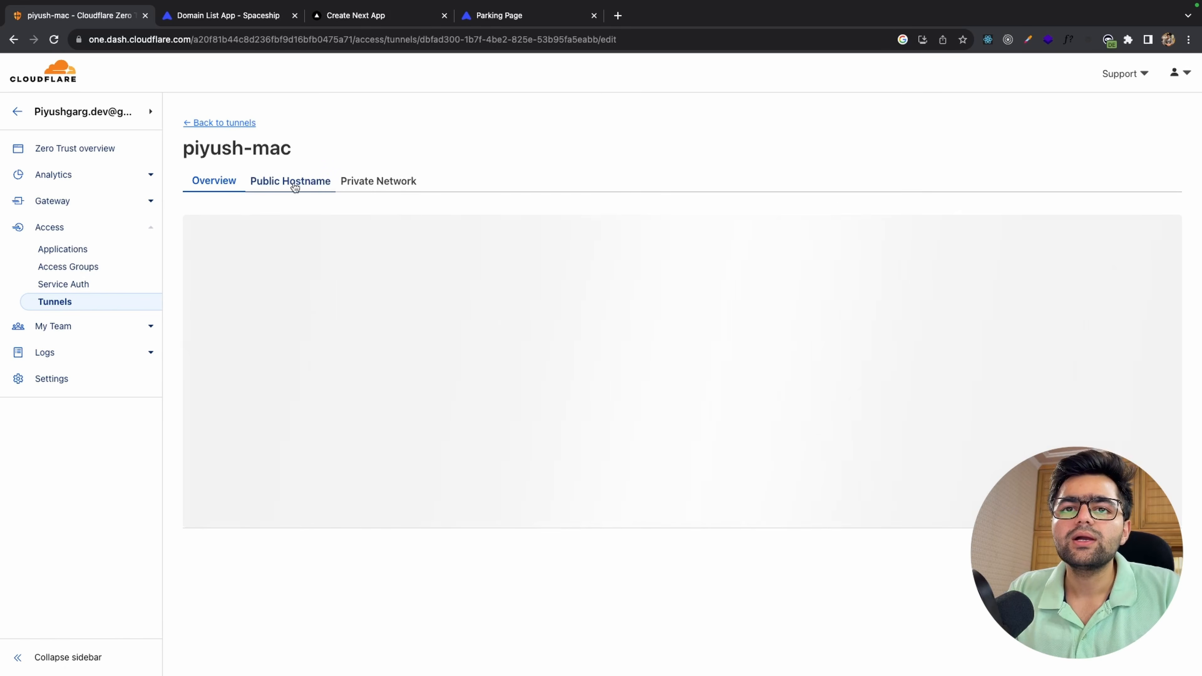
{"action": "left_click", "coordinate": [290, 181]}
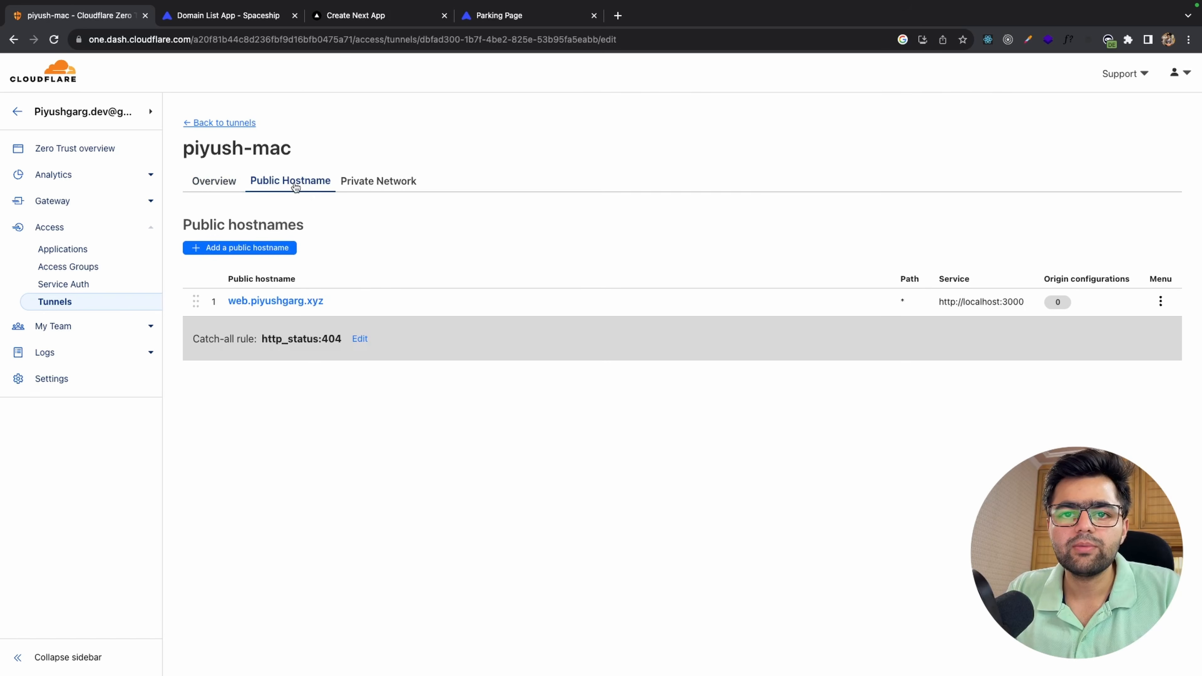
Step: Start adding another public hostname to the tunnel and set its service type to HTTP
{"action": "left_click", "coordinate": [266, 251]}
{"action": "left_click", "coordinate": [344, 258]}
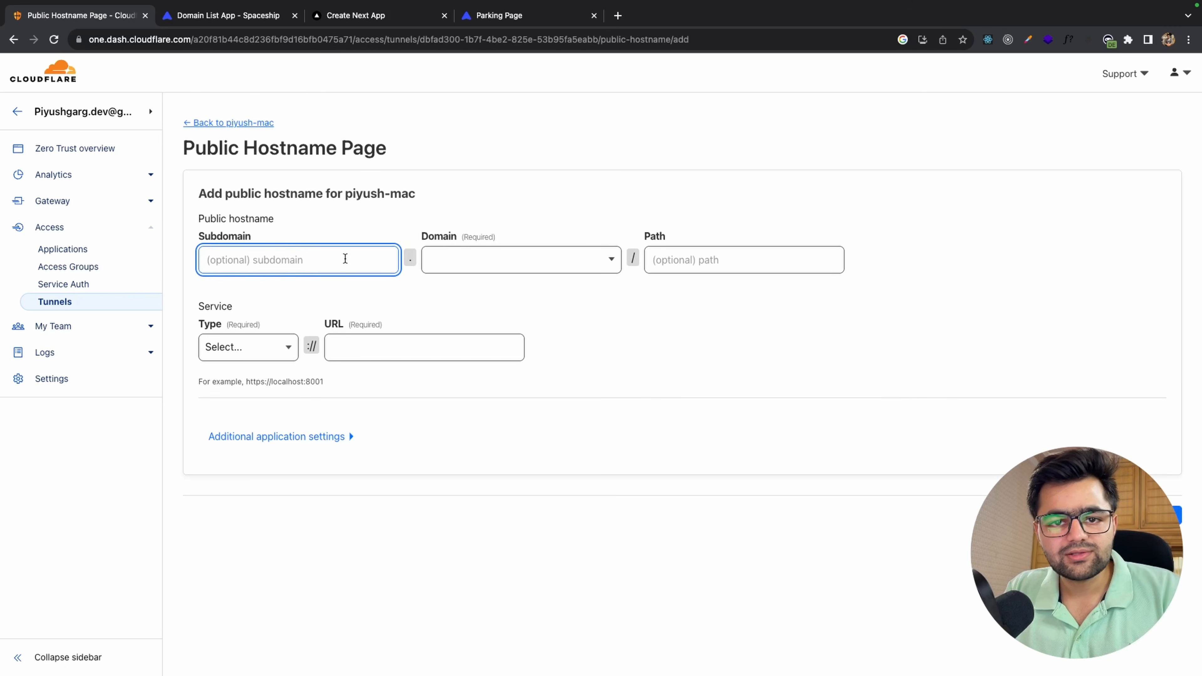
{"action": "left_click", "coordinate": [484, 247]}
{"action": "left_click", "coordinate": [696, 270]}
{"action": "left_click", "coordinate": [279, 348]}
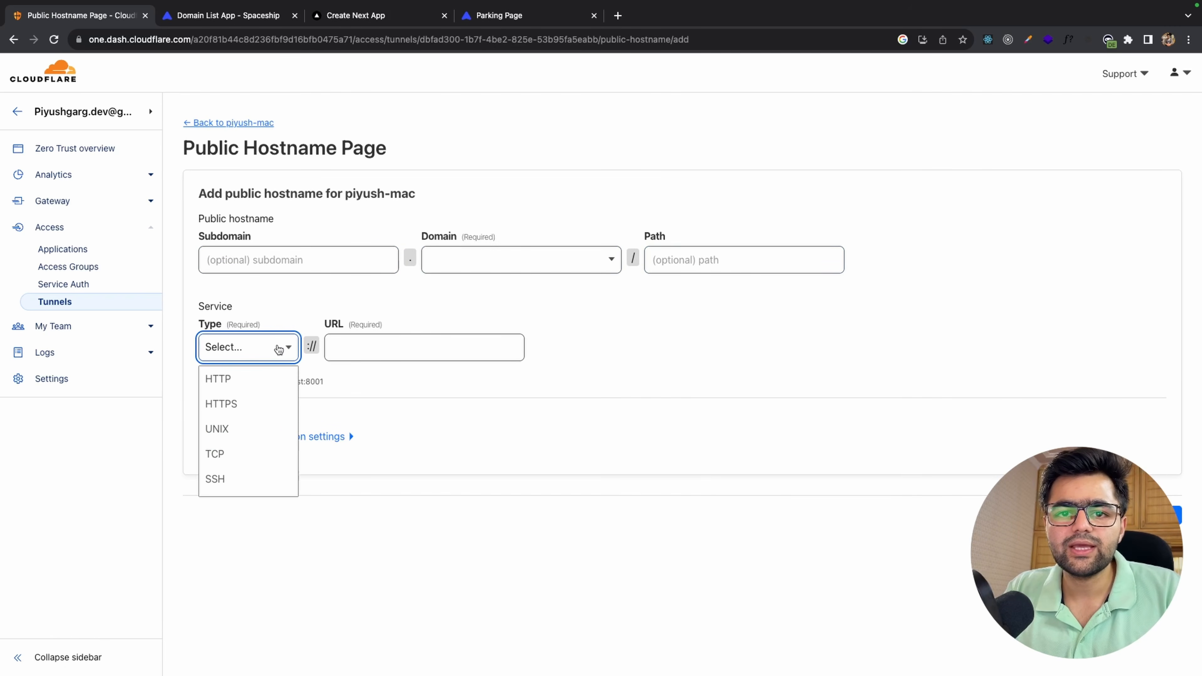
{"action": "left_click", "coordinate": [277, 381]}
{"action": "left_click", "coordinate": [397, 357]}
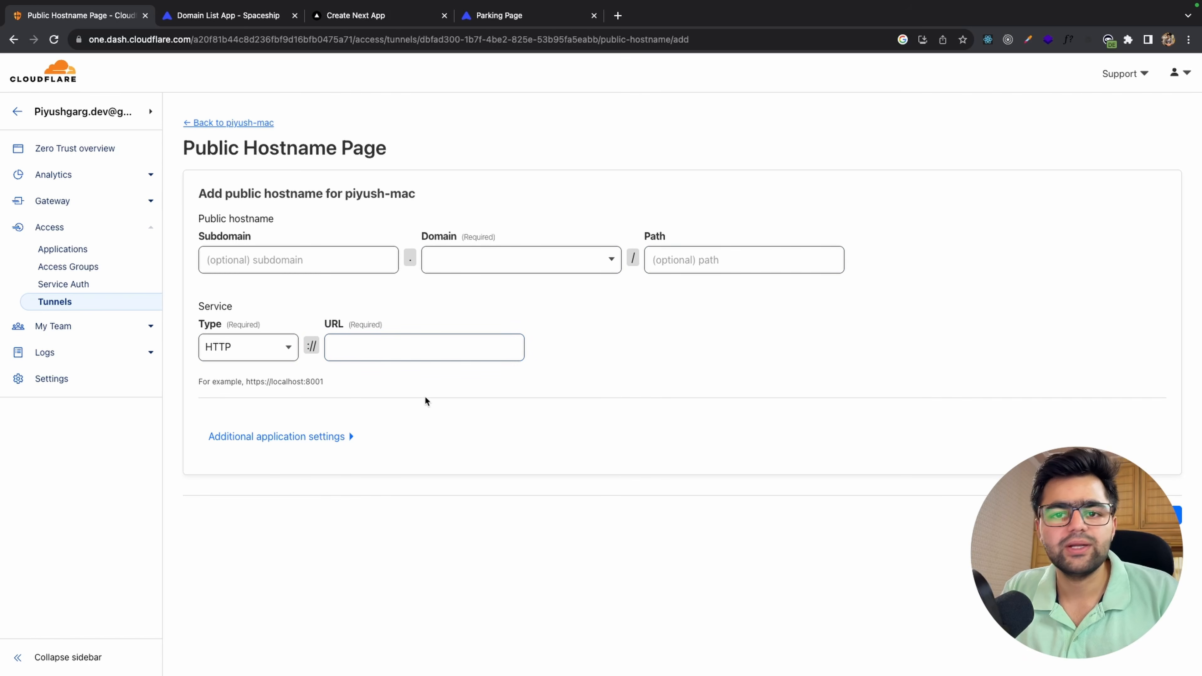